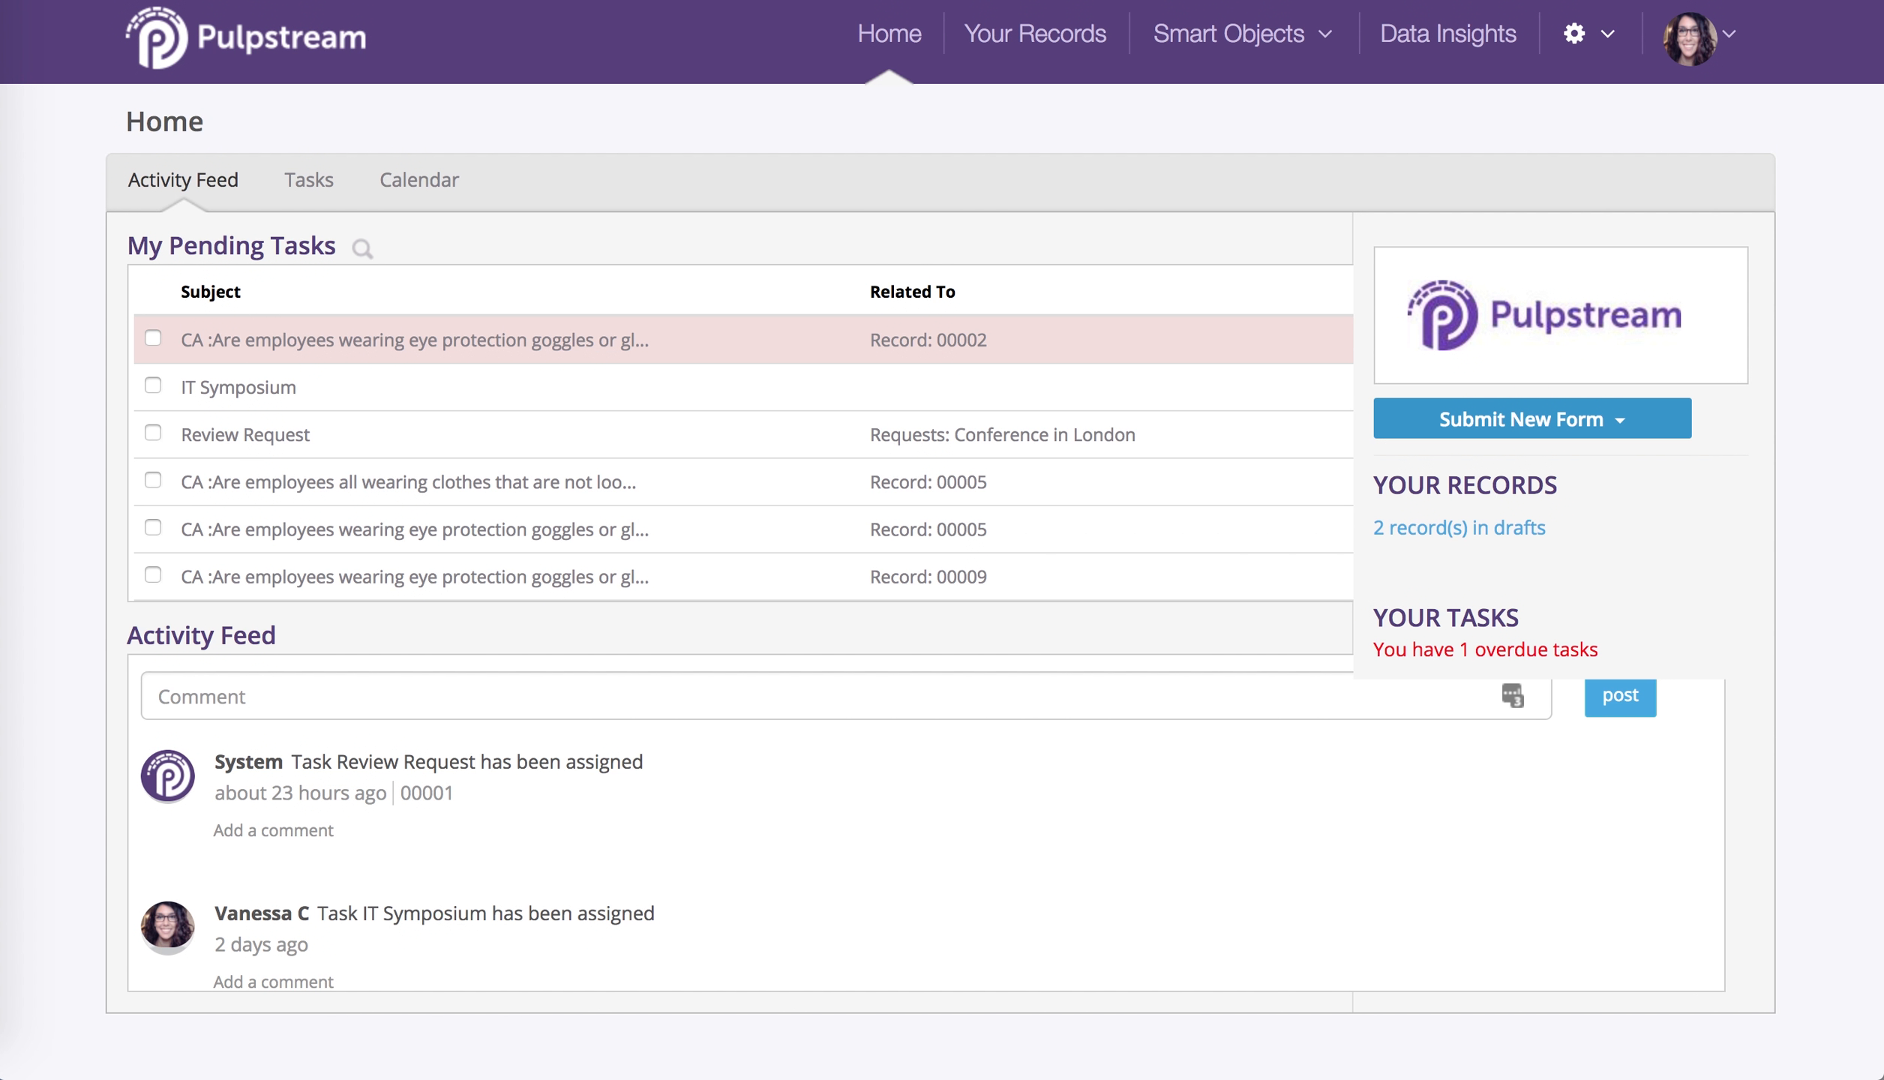
# - Open the Expense Pre-Approval stream from Streams Management
pyautogui.click(1576, 34)
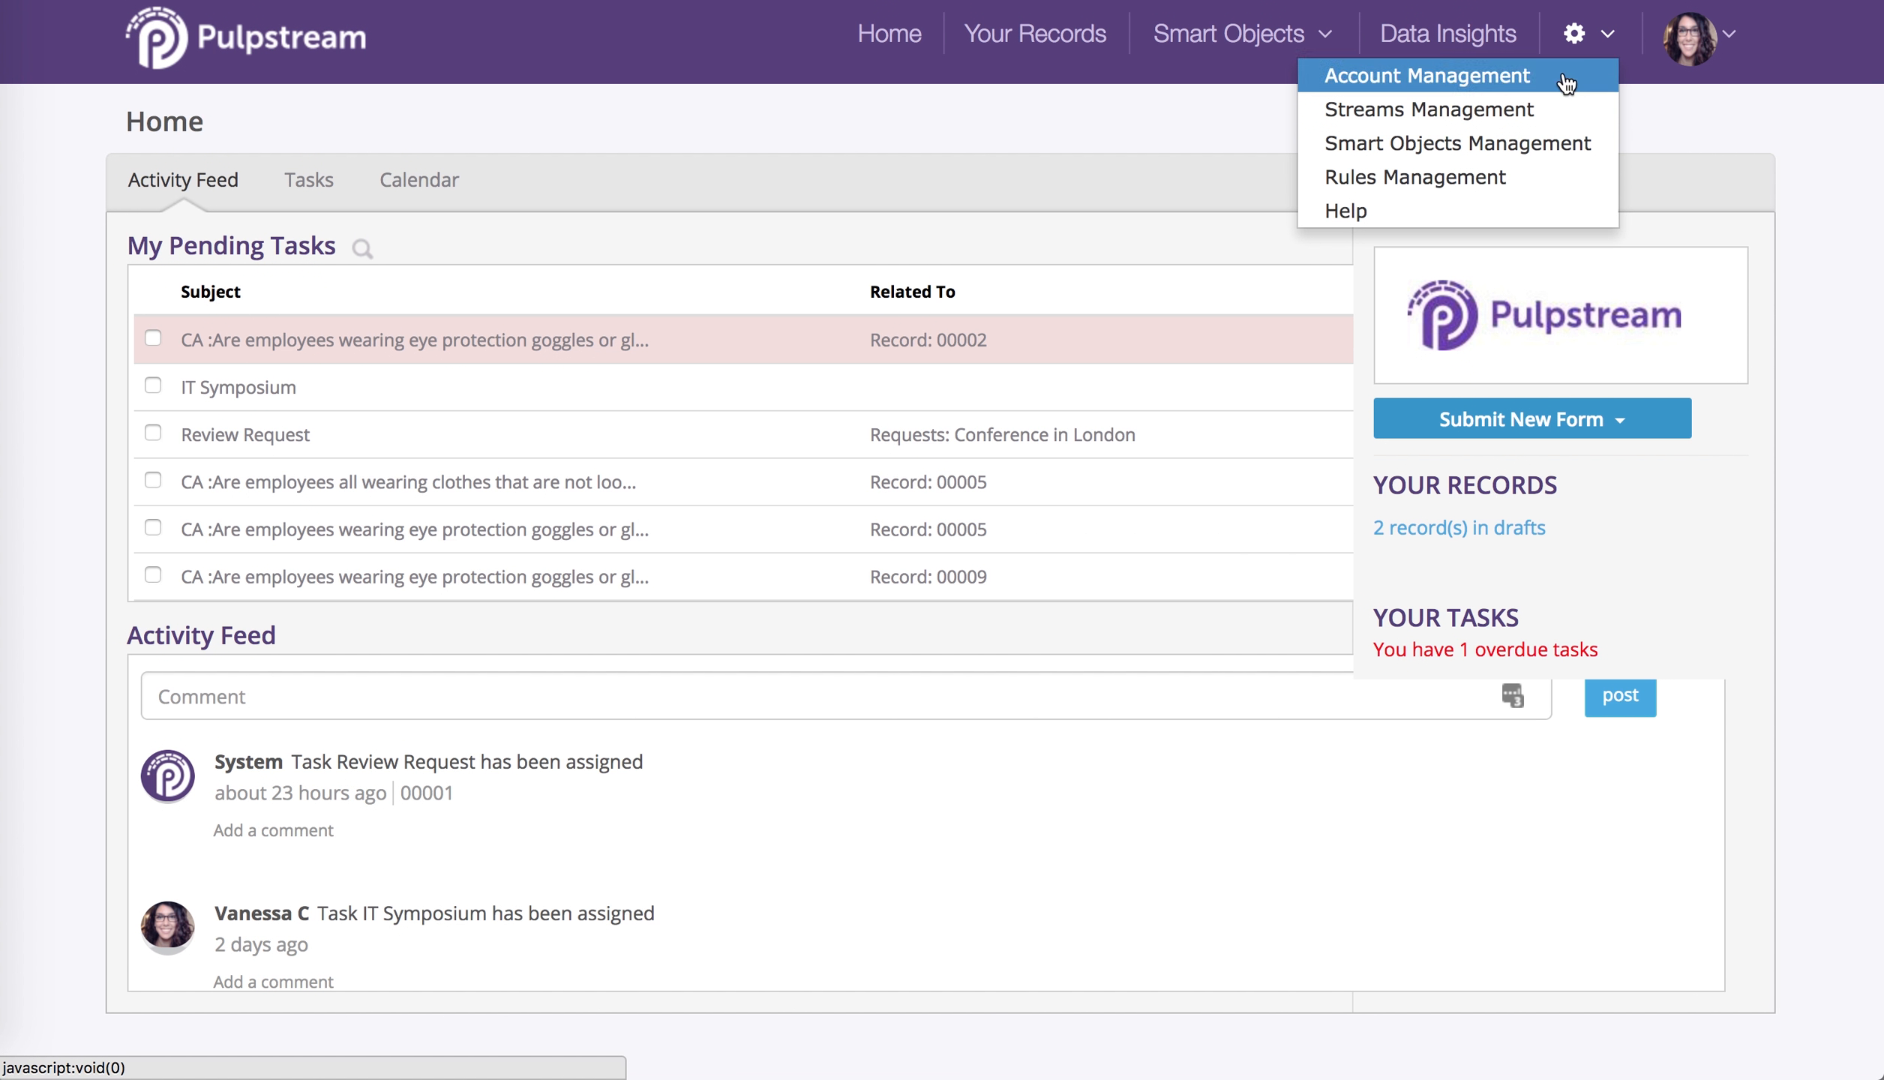
pyautogui.click(1556, 105)
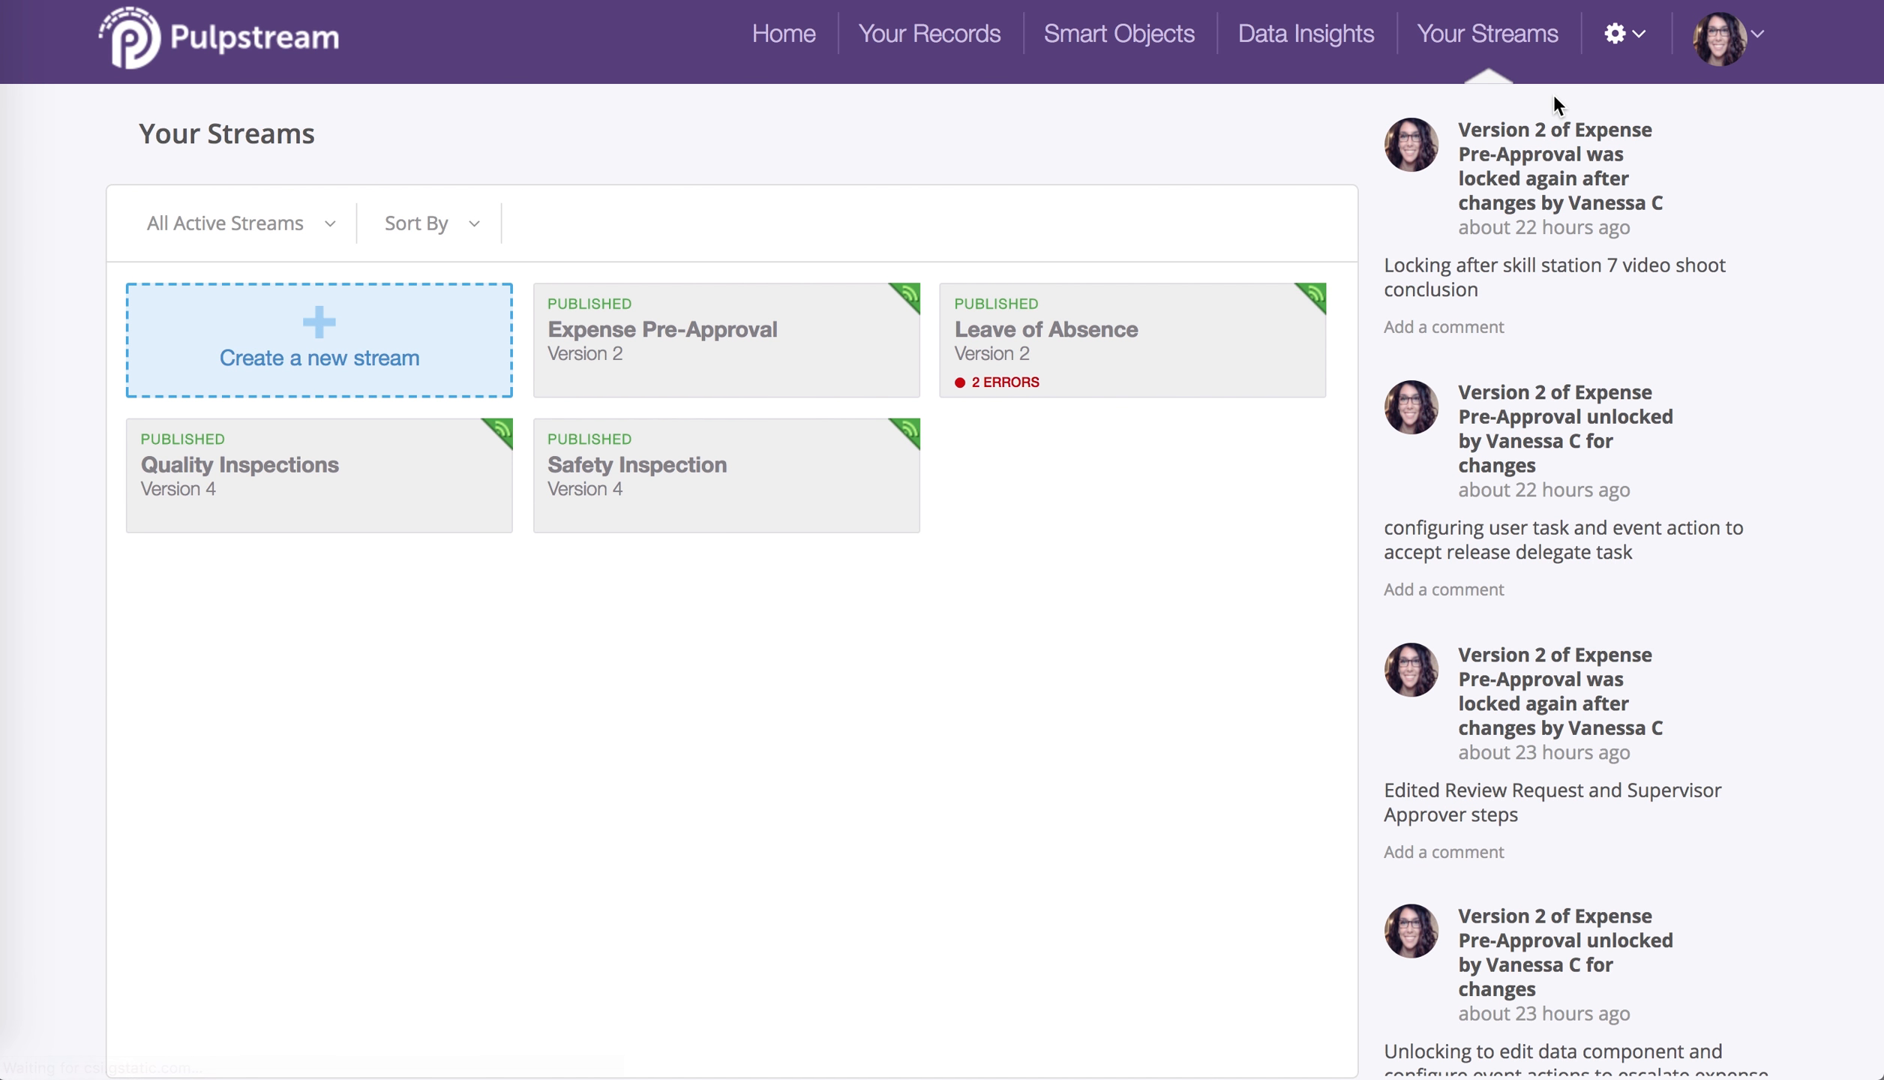
pyautogui.click(809, 338)
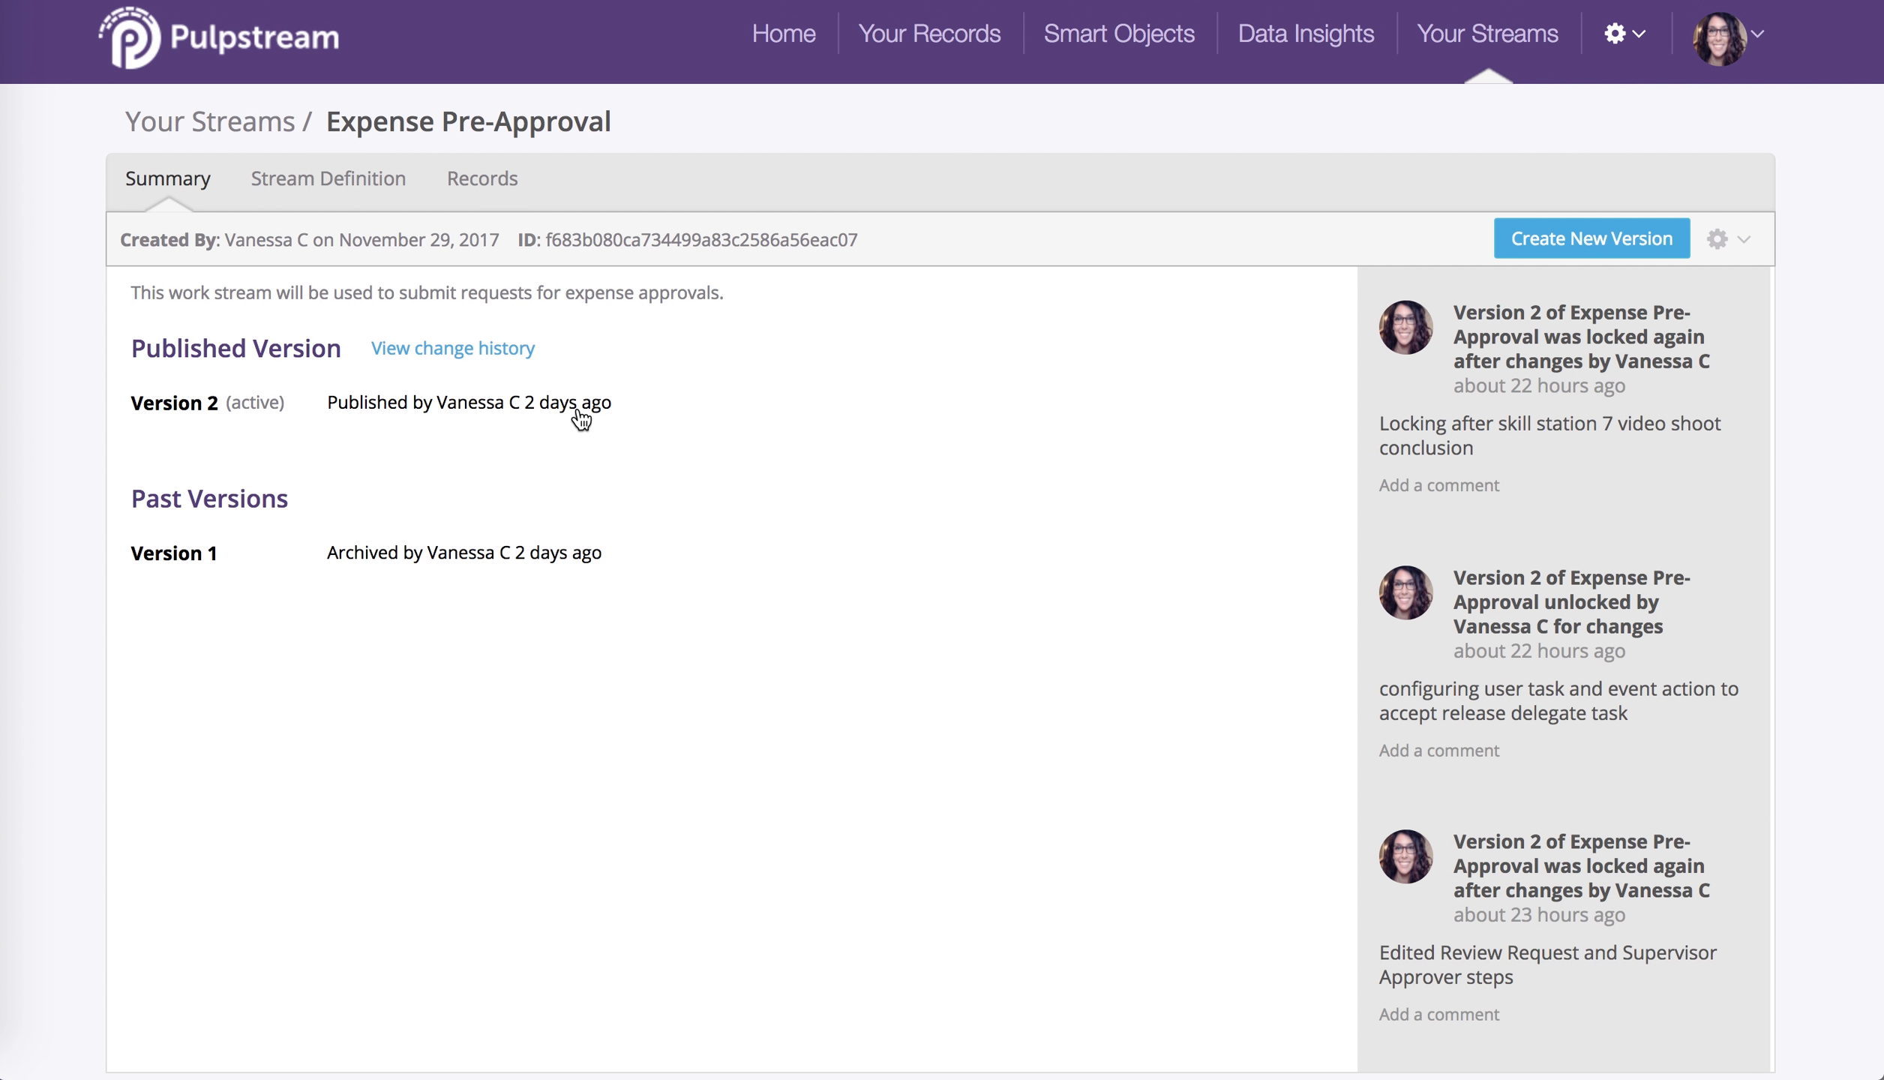
# - Unlock the production version of the stream definition with the comment "unlocking to add automation"
pyautogui.click(272, 162)
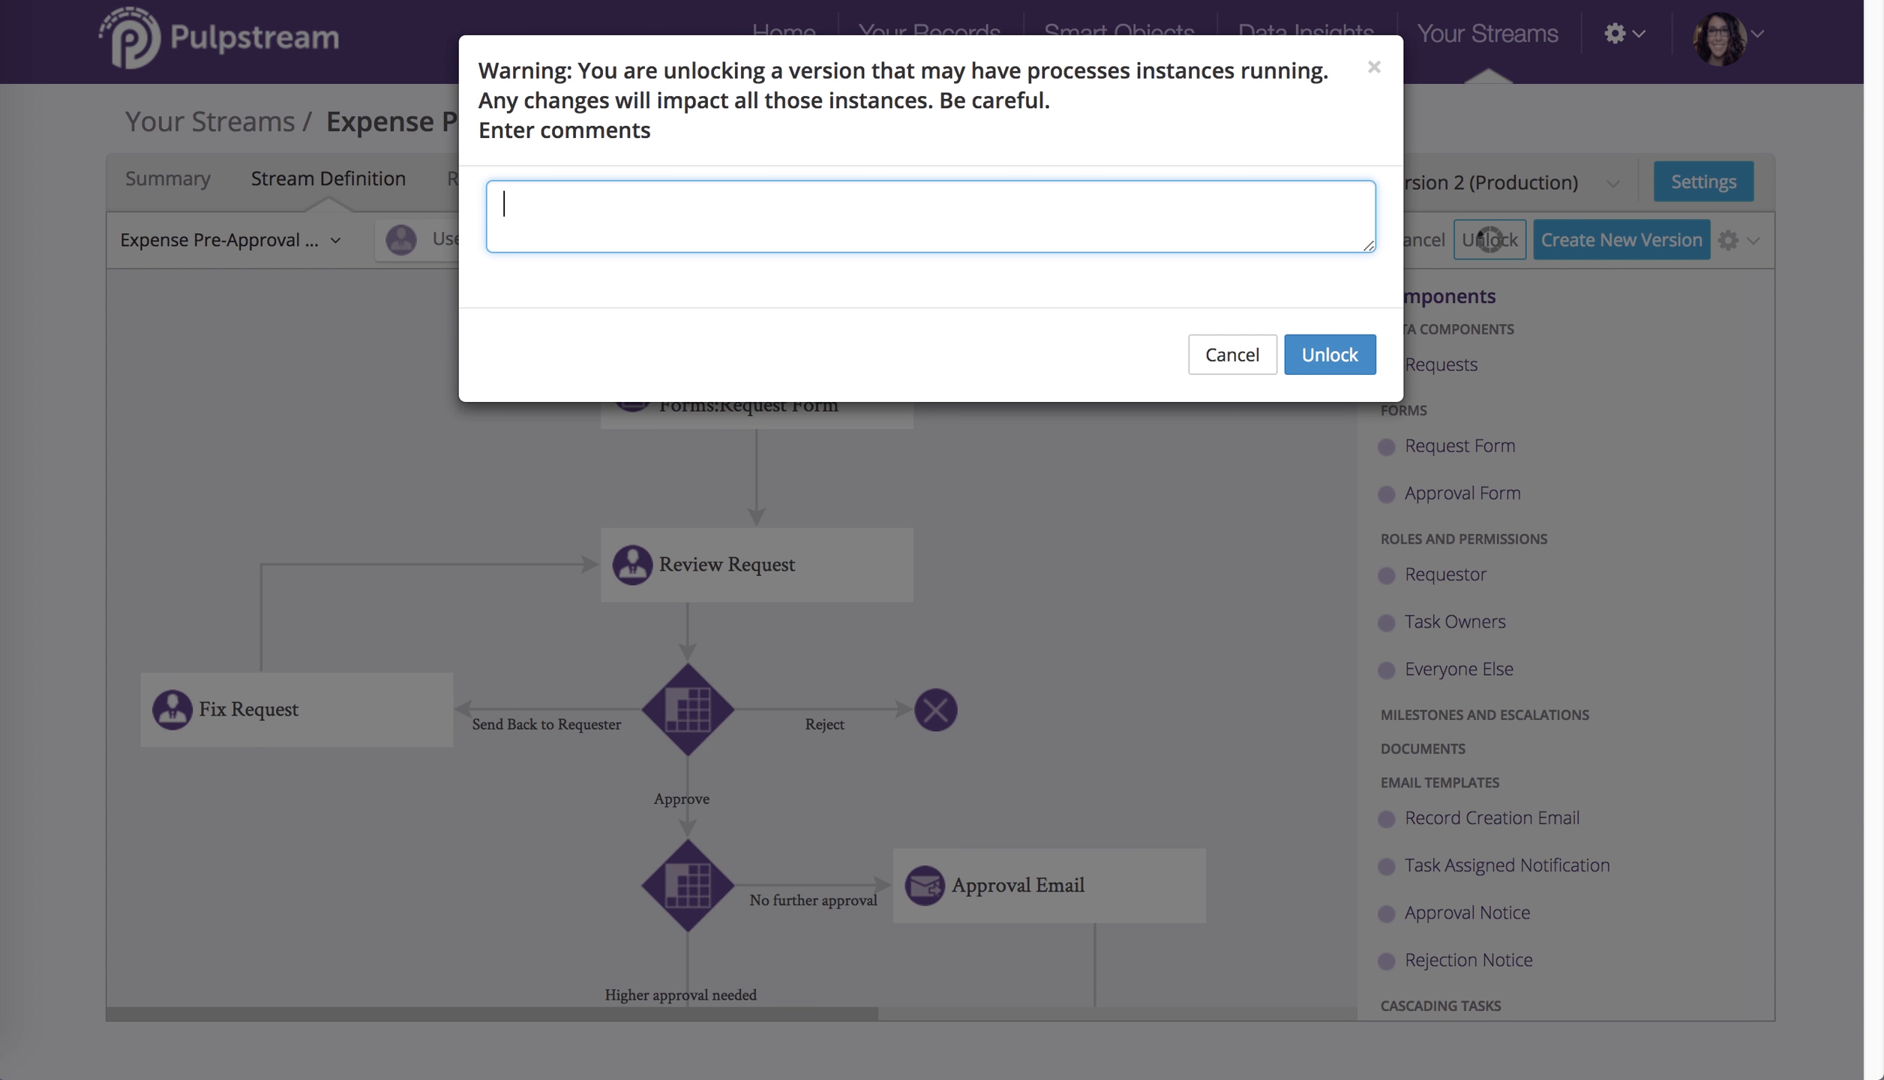
pyautogui.write('unlocking to add automation')
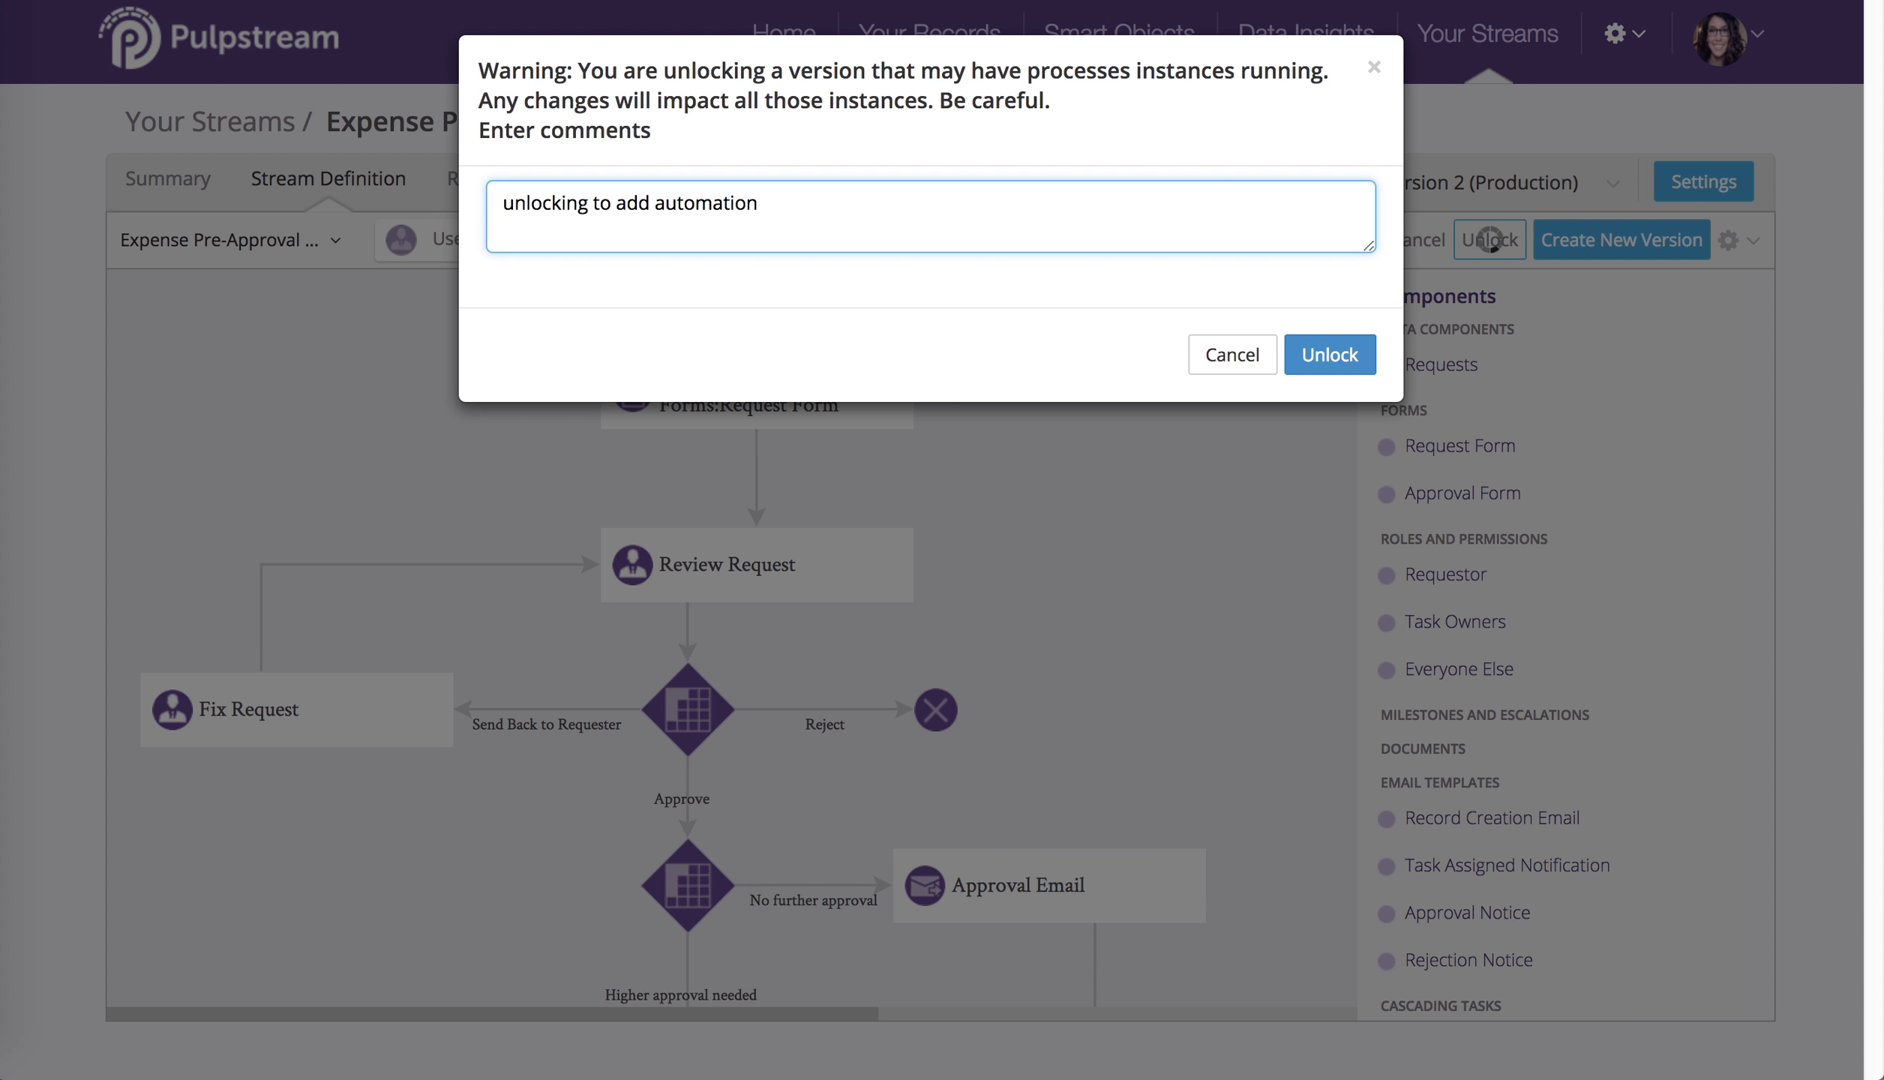
pyautogui.click(1312, 349)
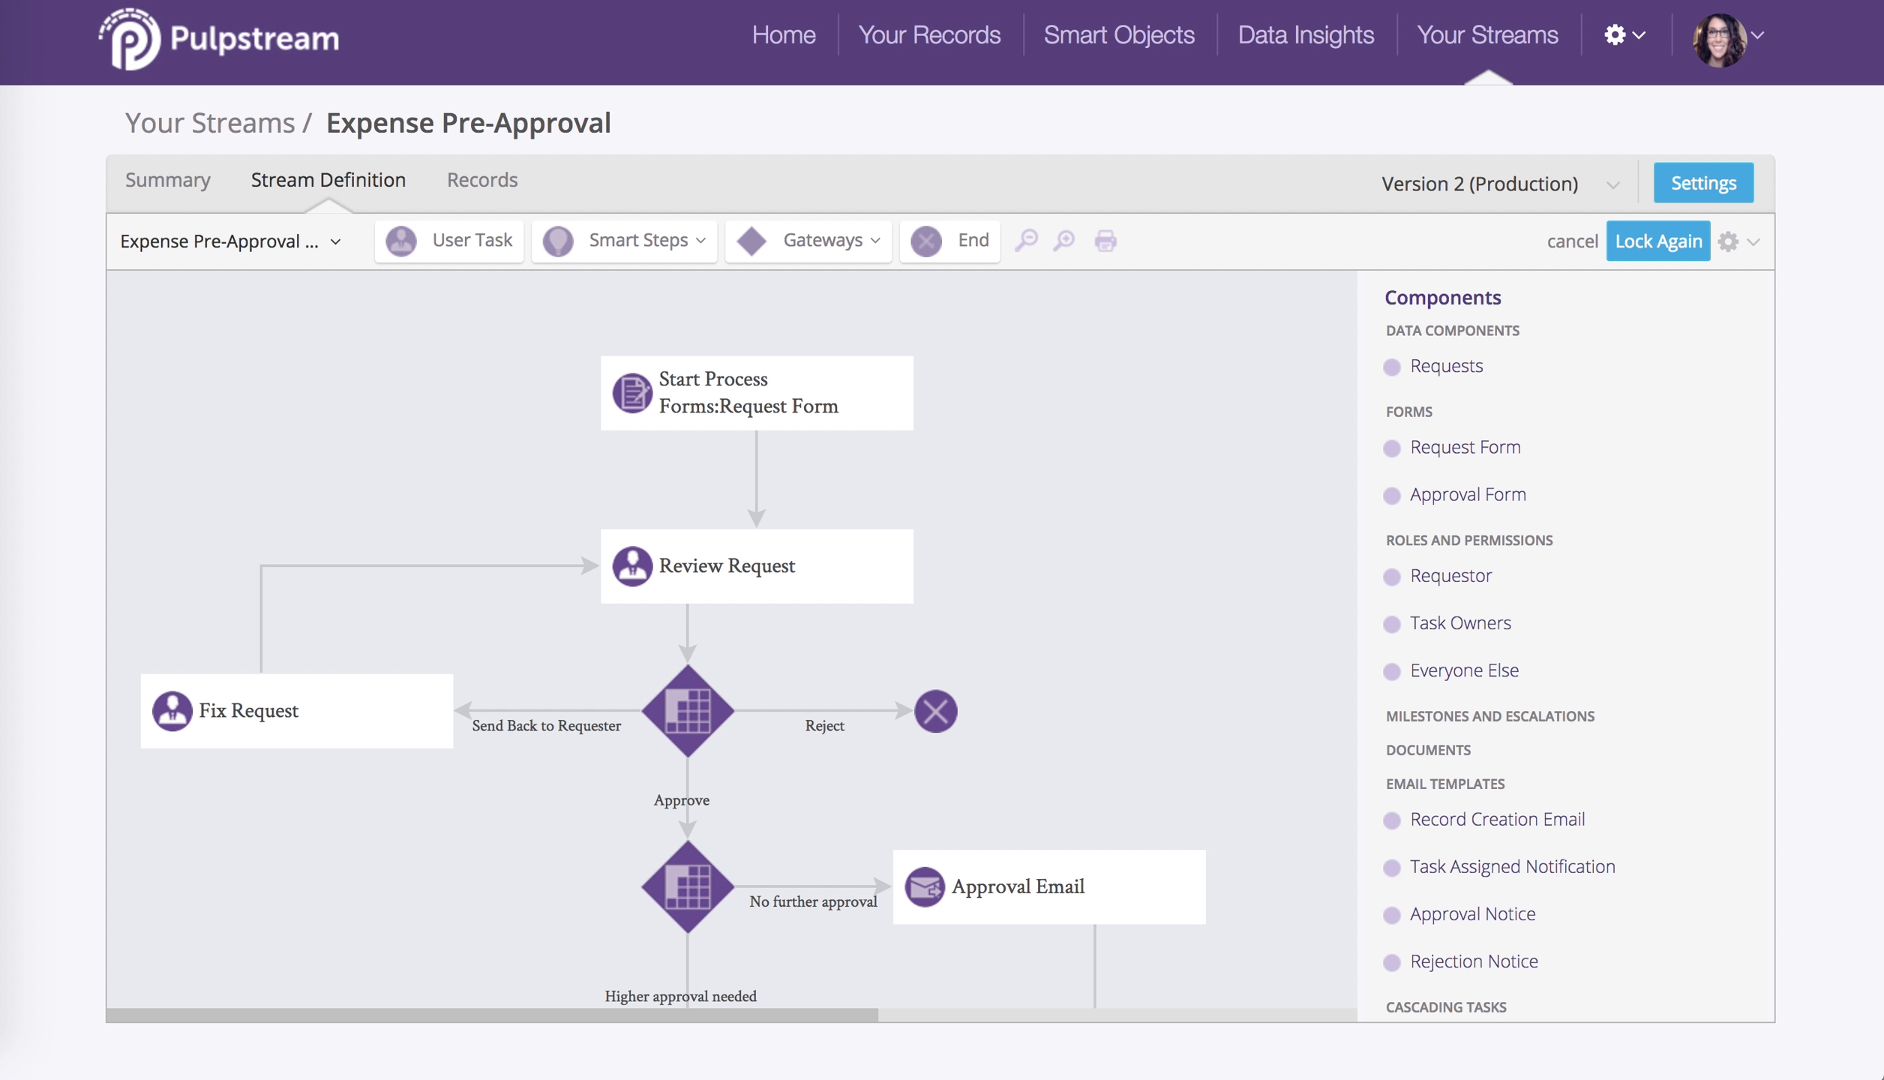
# - Examine the Summary and Other Details attributes of the System Administrator user in Account Management, including Employee Grade, without changing anything
pyautogui.click(1640, 48)
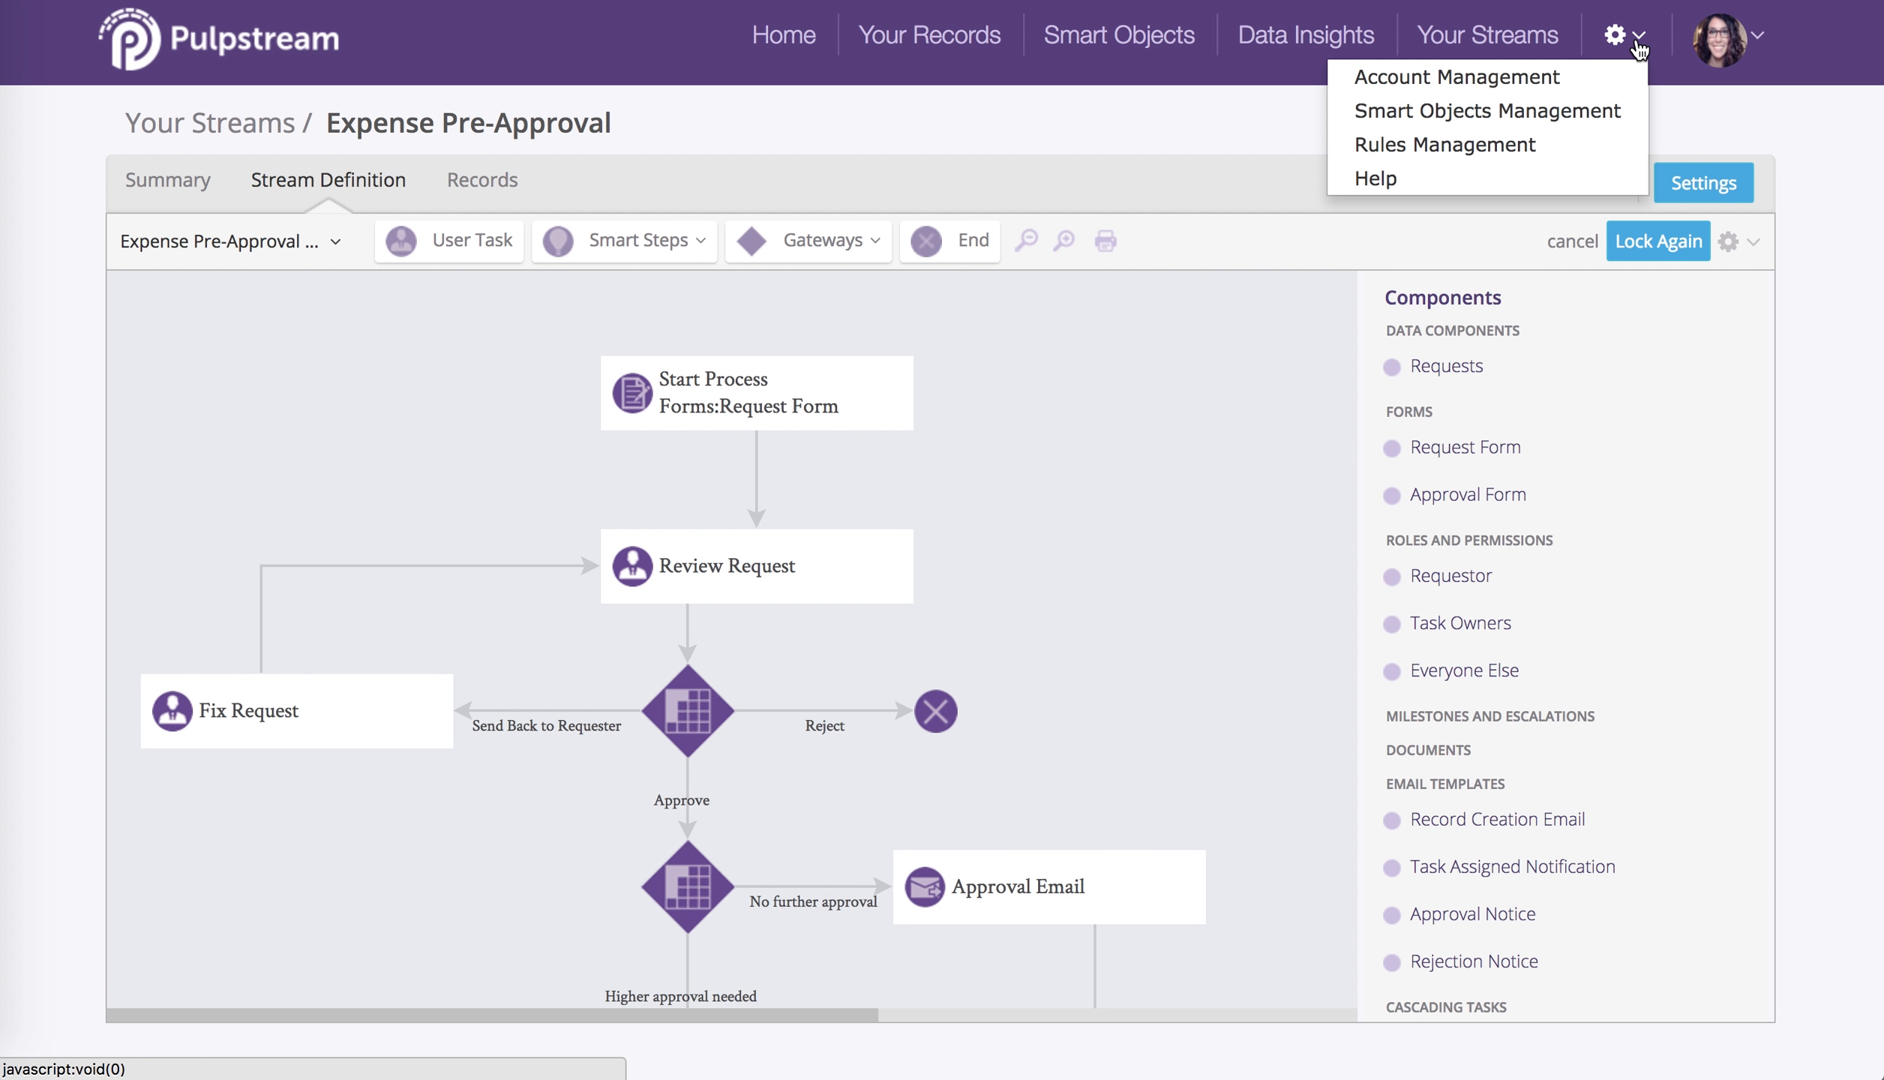
pyautogui.click(1455, 77)
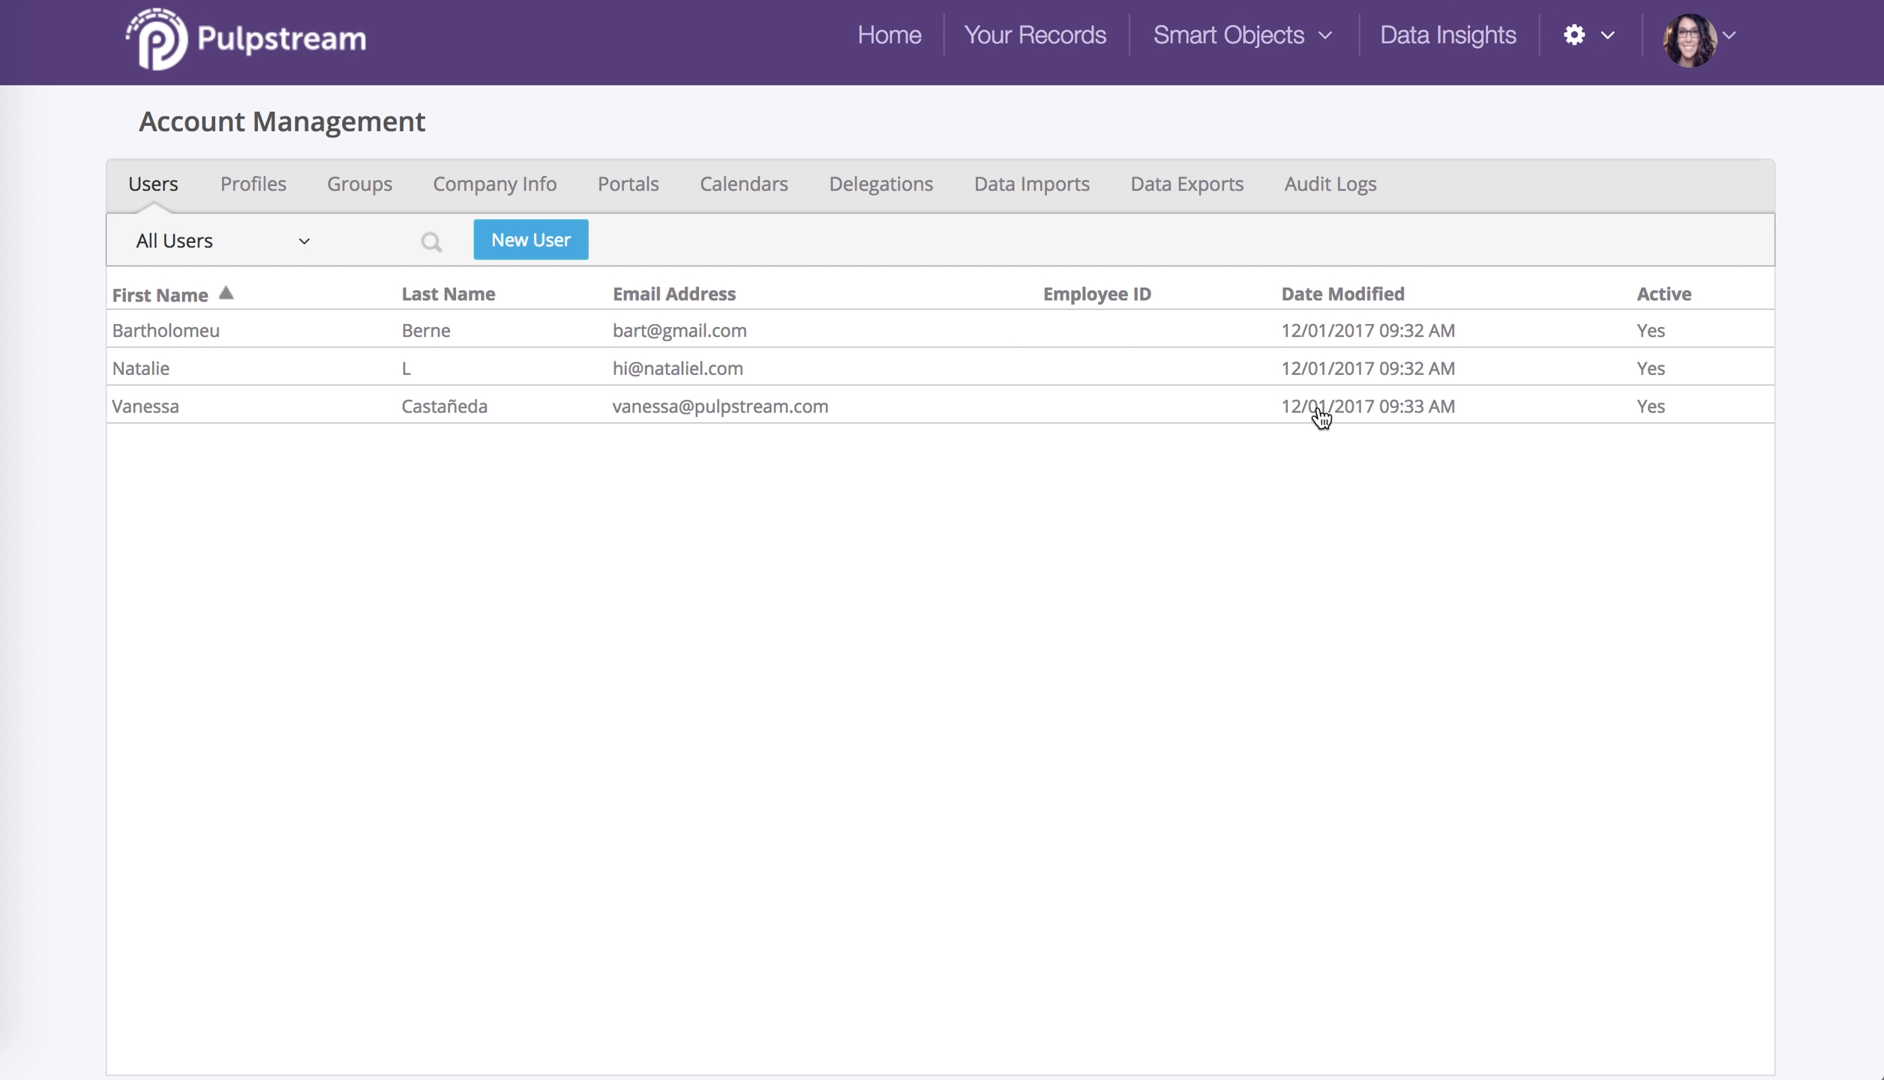
pyautogui.click(918, 416)
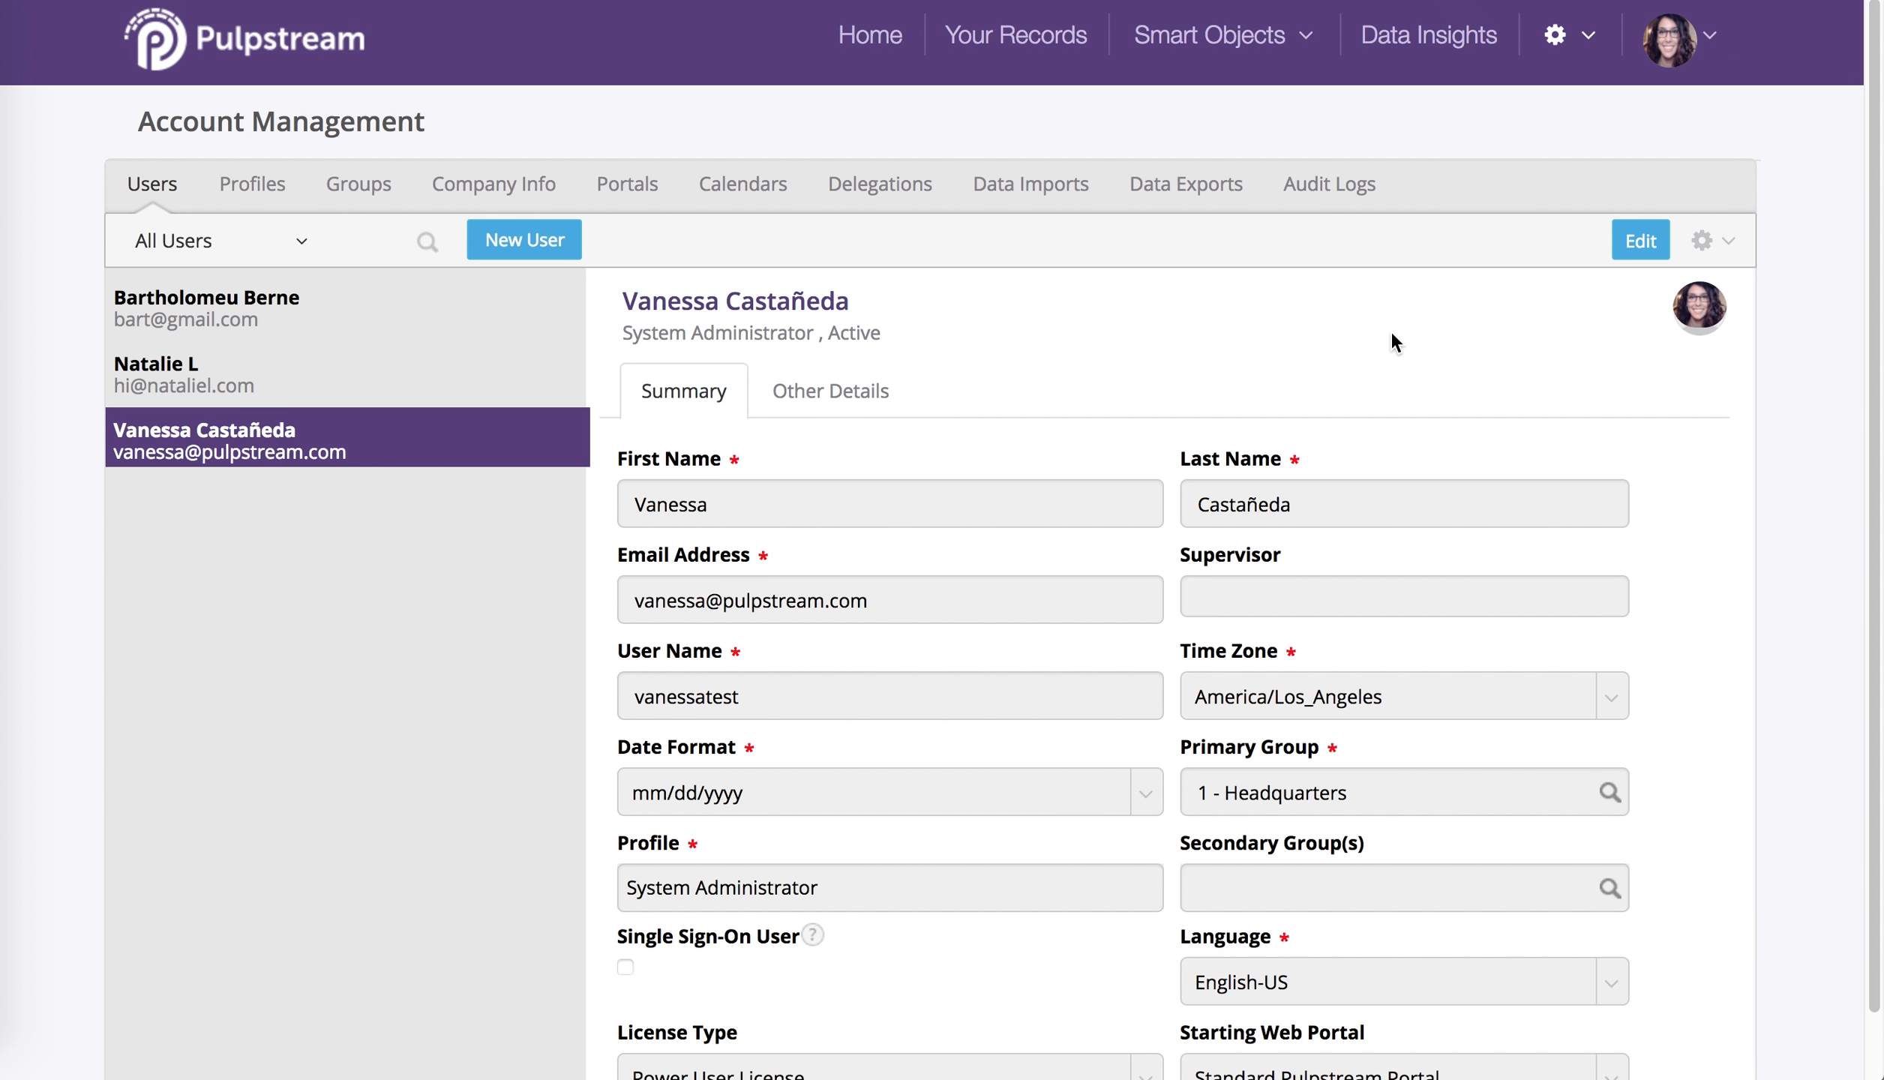
pyautogui.click(1640, 241)
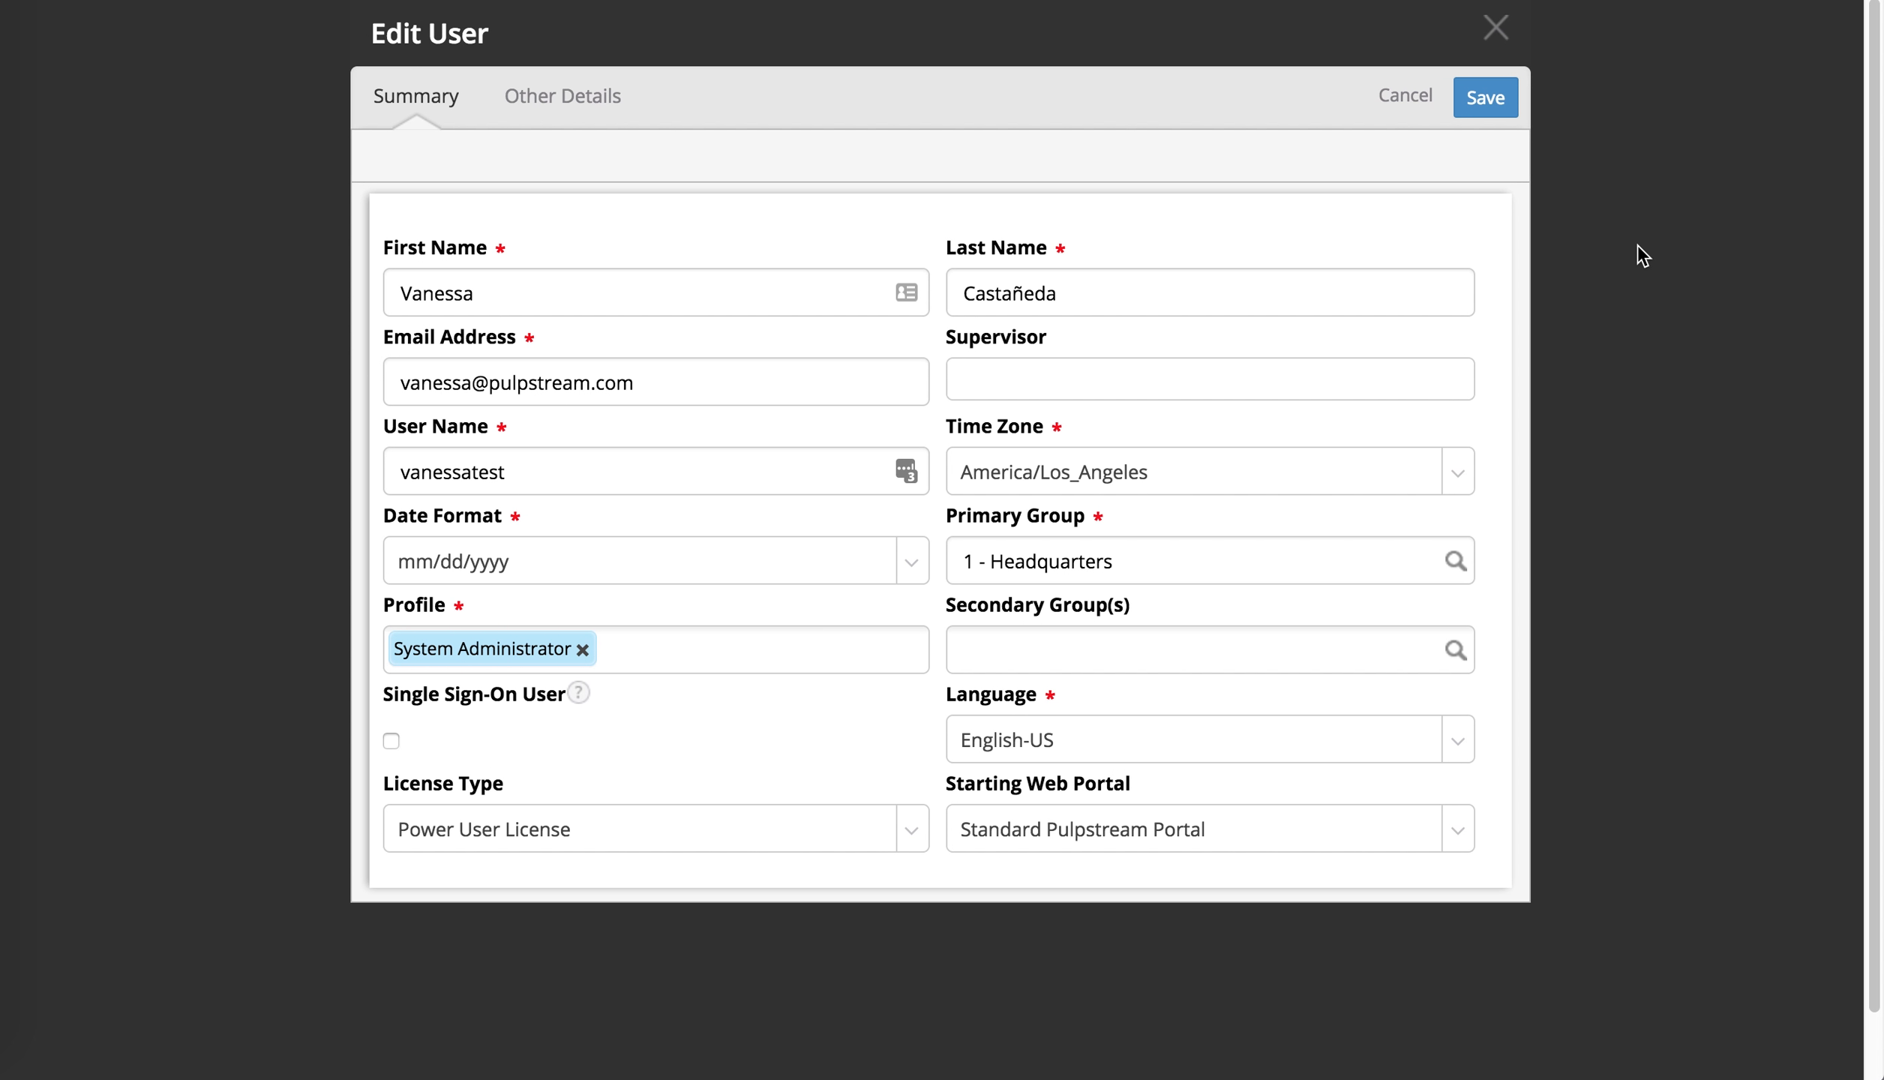
pyautogui.click(585, 112)
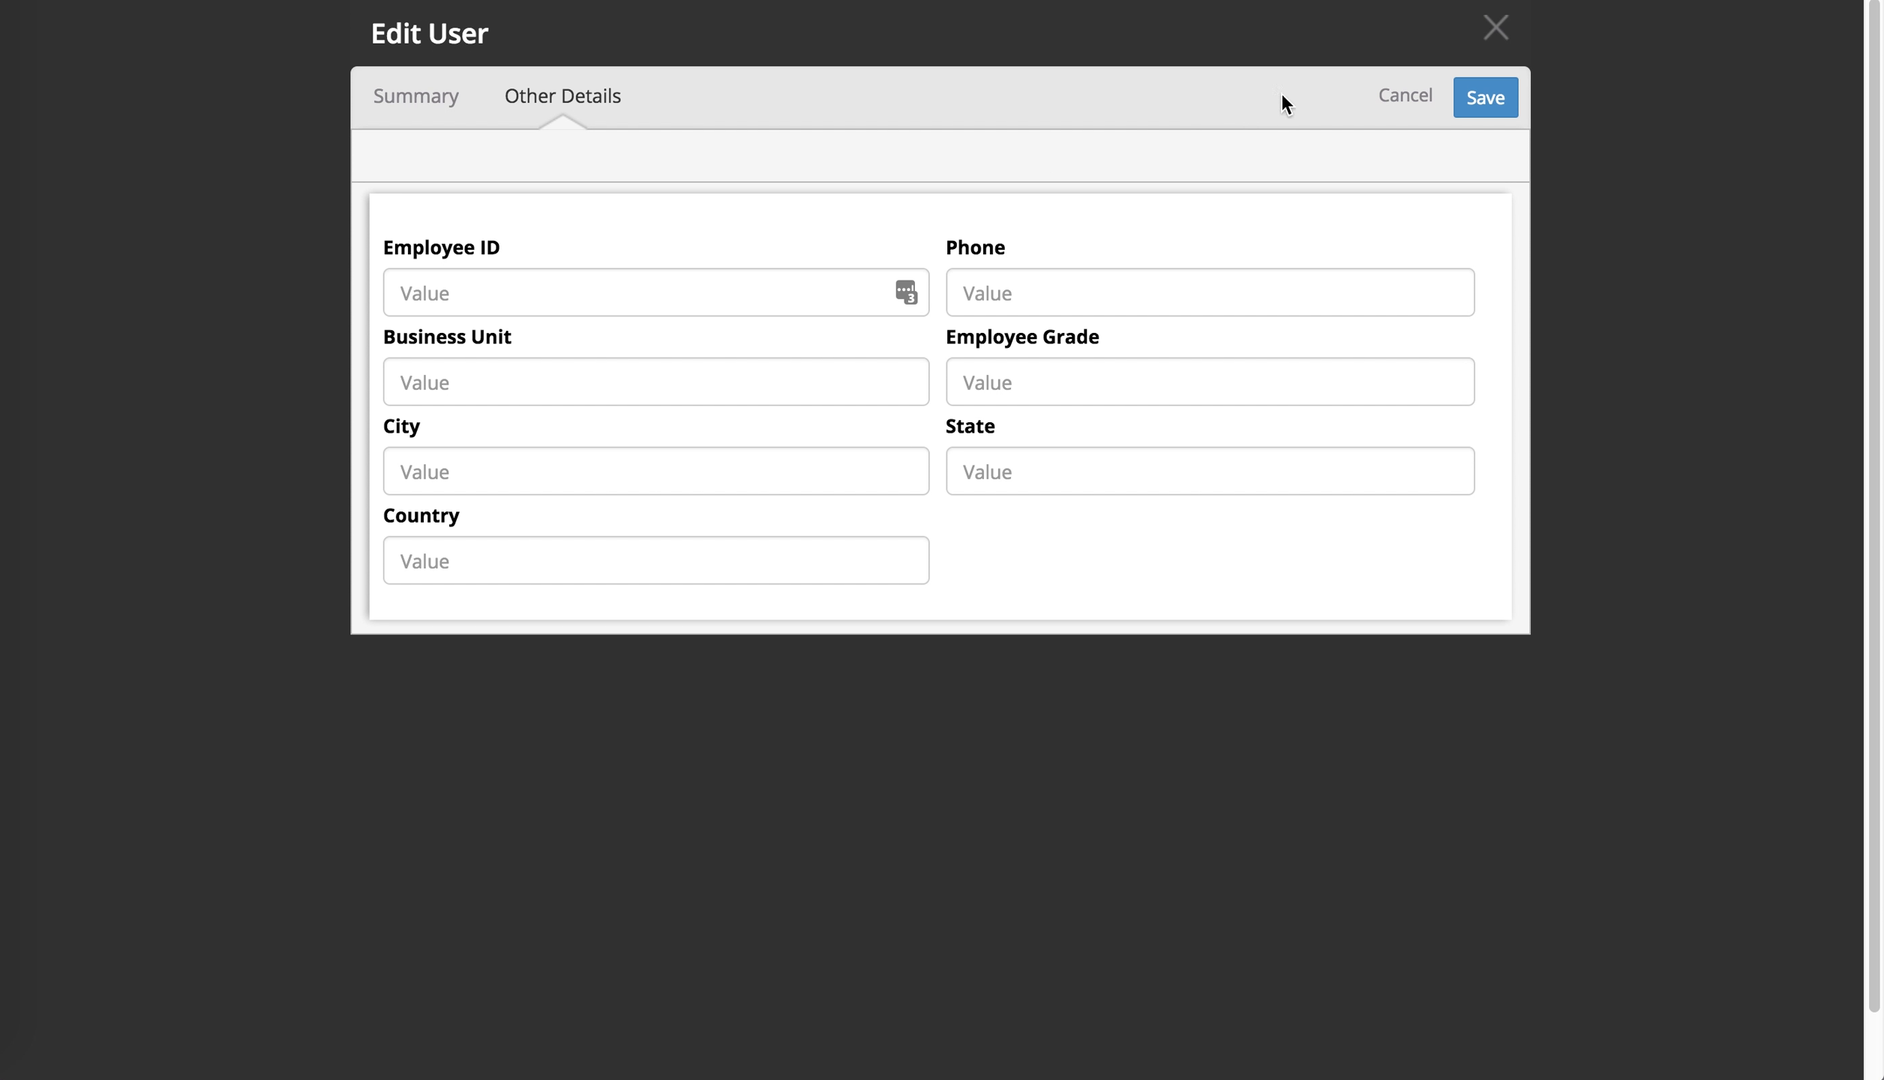
pyautogui.click(1495, 29)
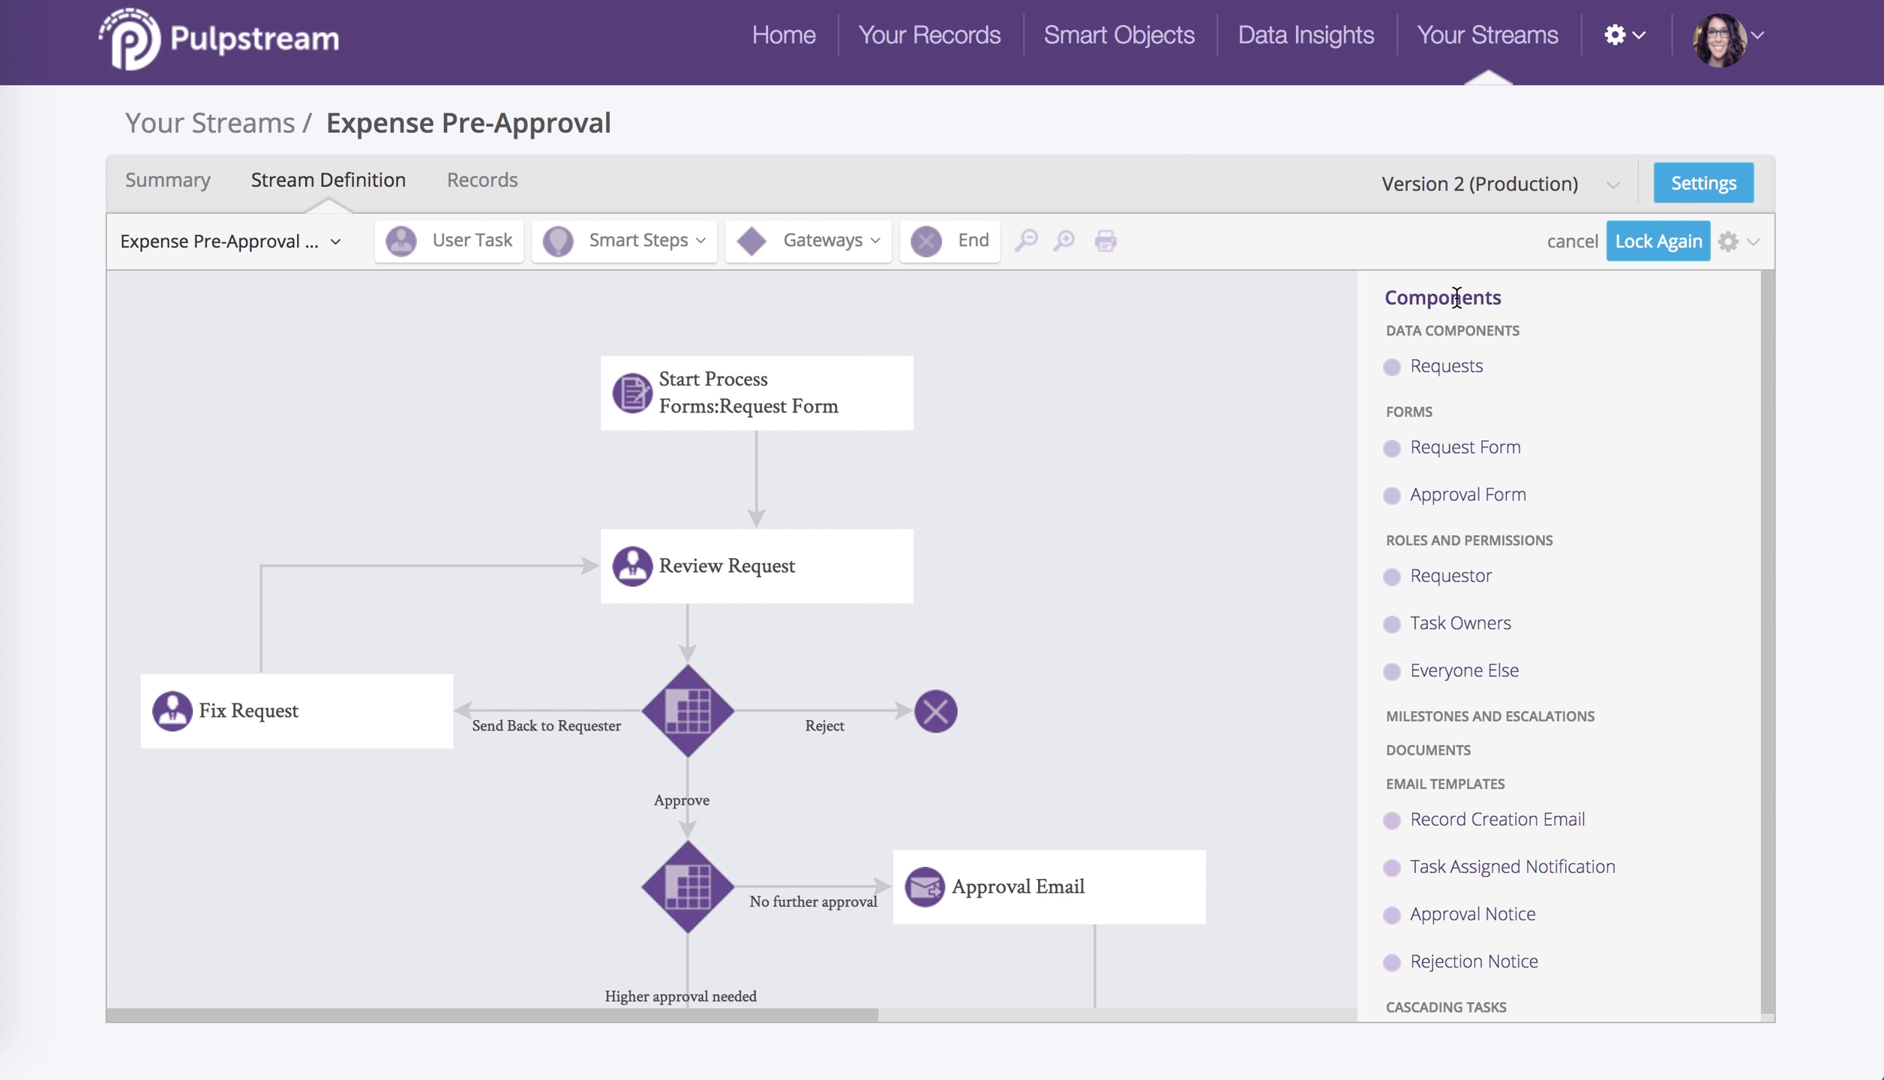
# - Create a new field titled "Submitter Grade" of type Enumeration (Choices) in the Requests data component
pyautogui.click(1454, 373)
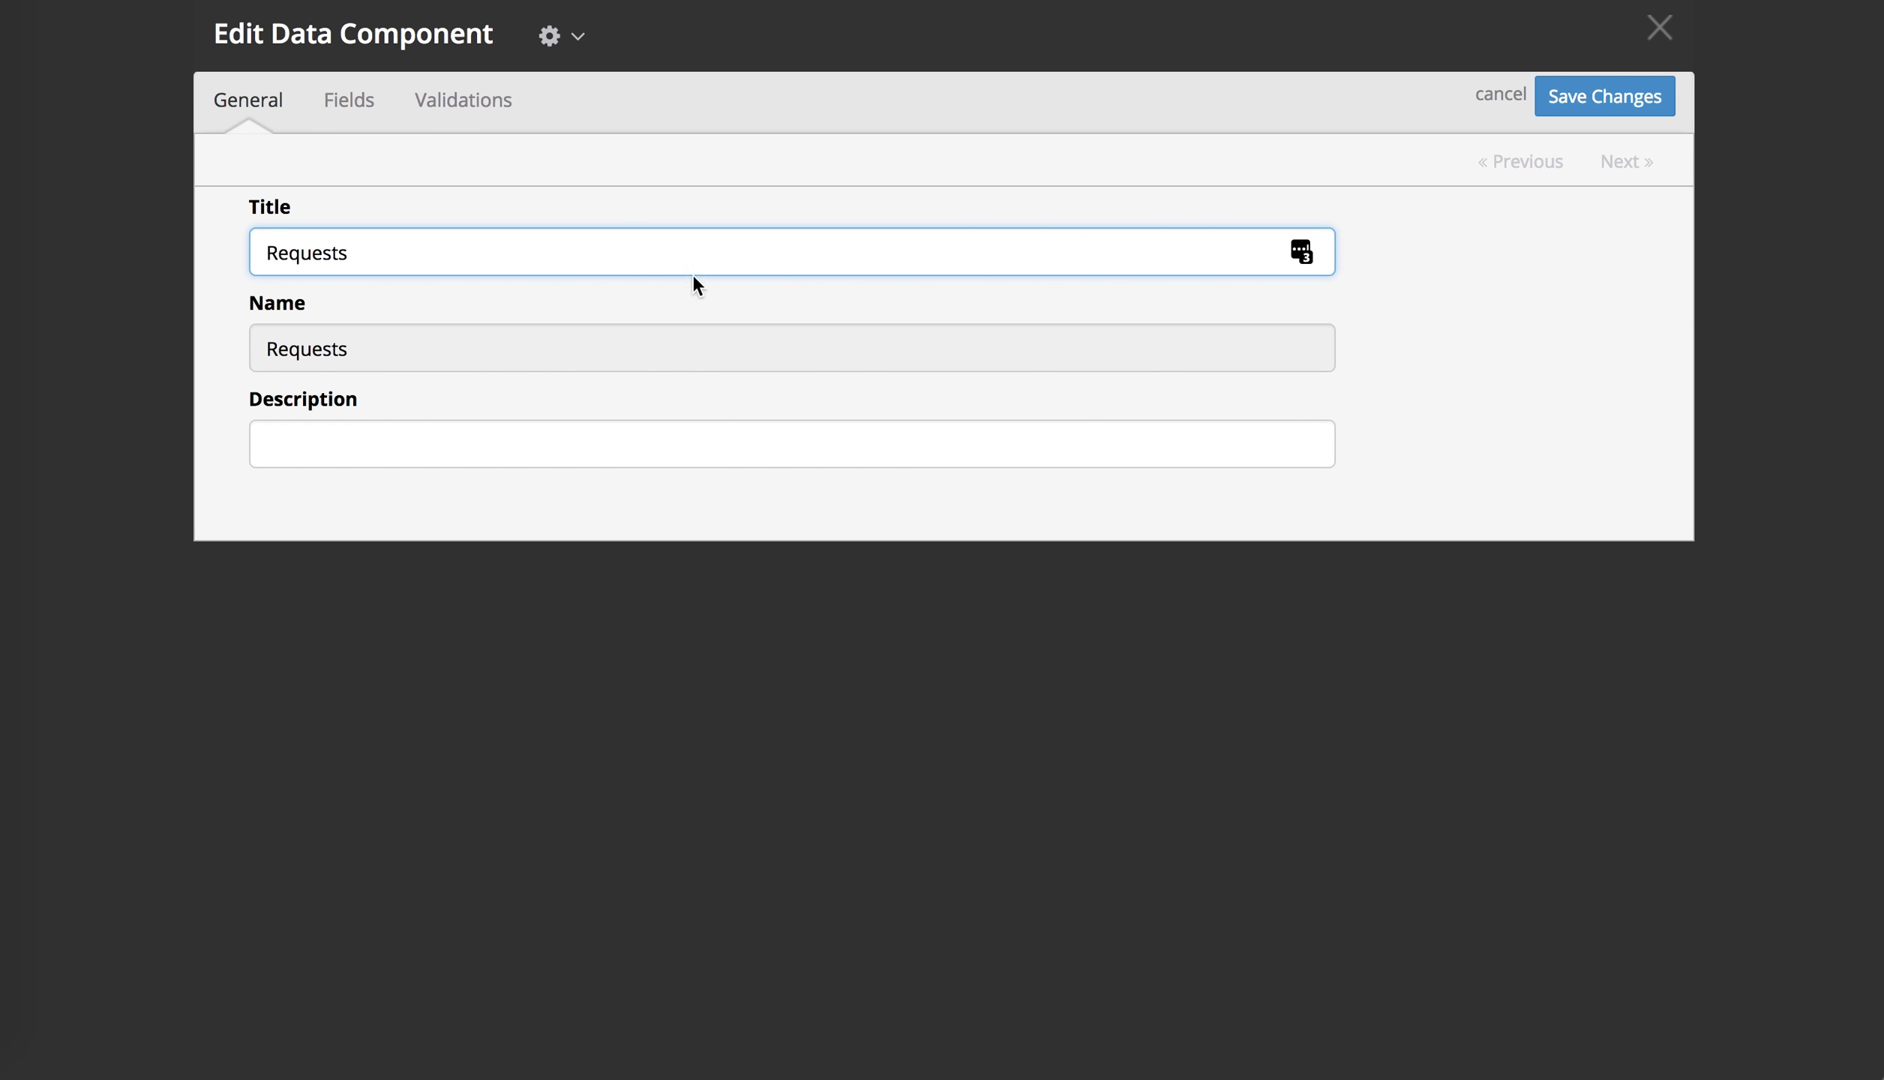
pyautogui.click(358, 96)
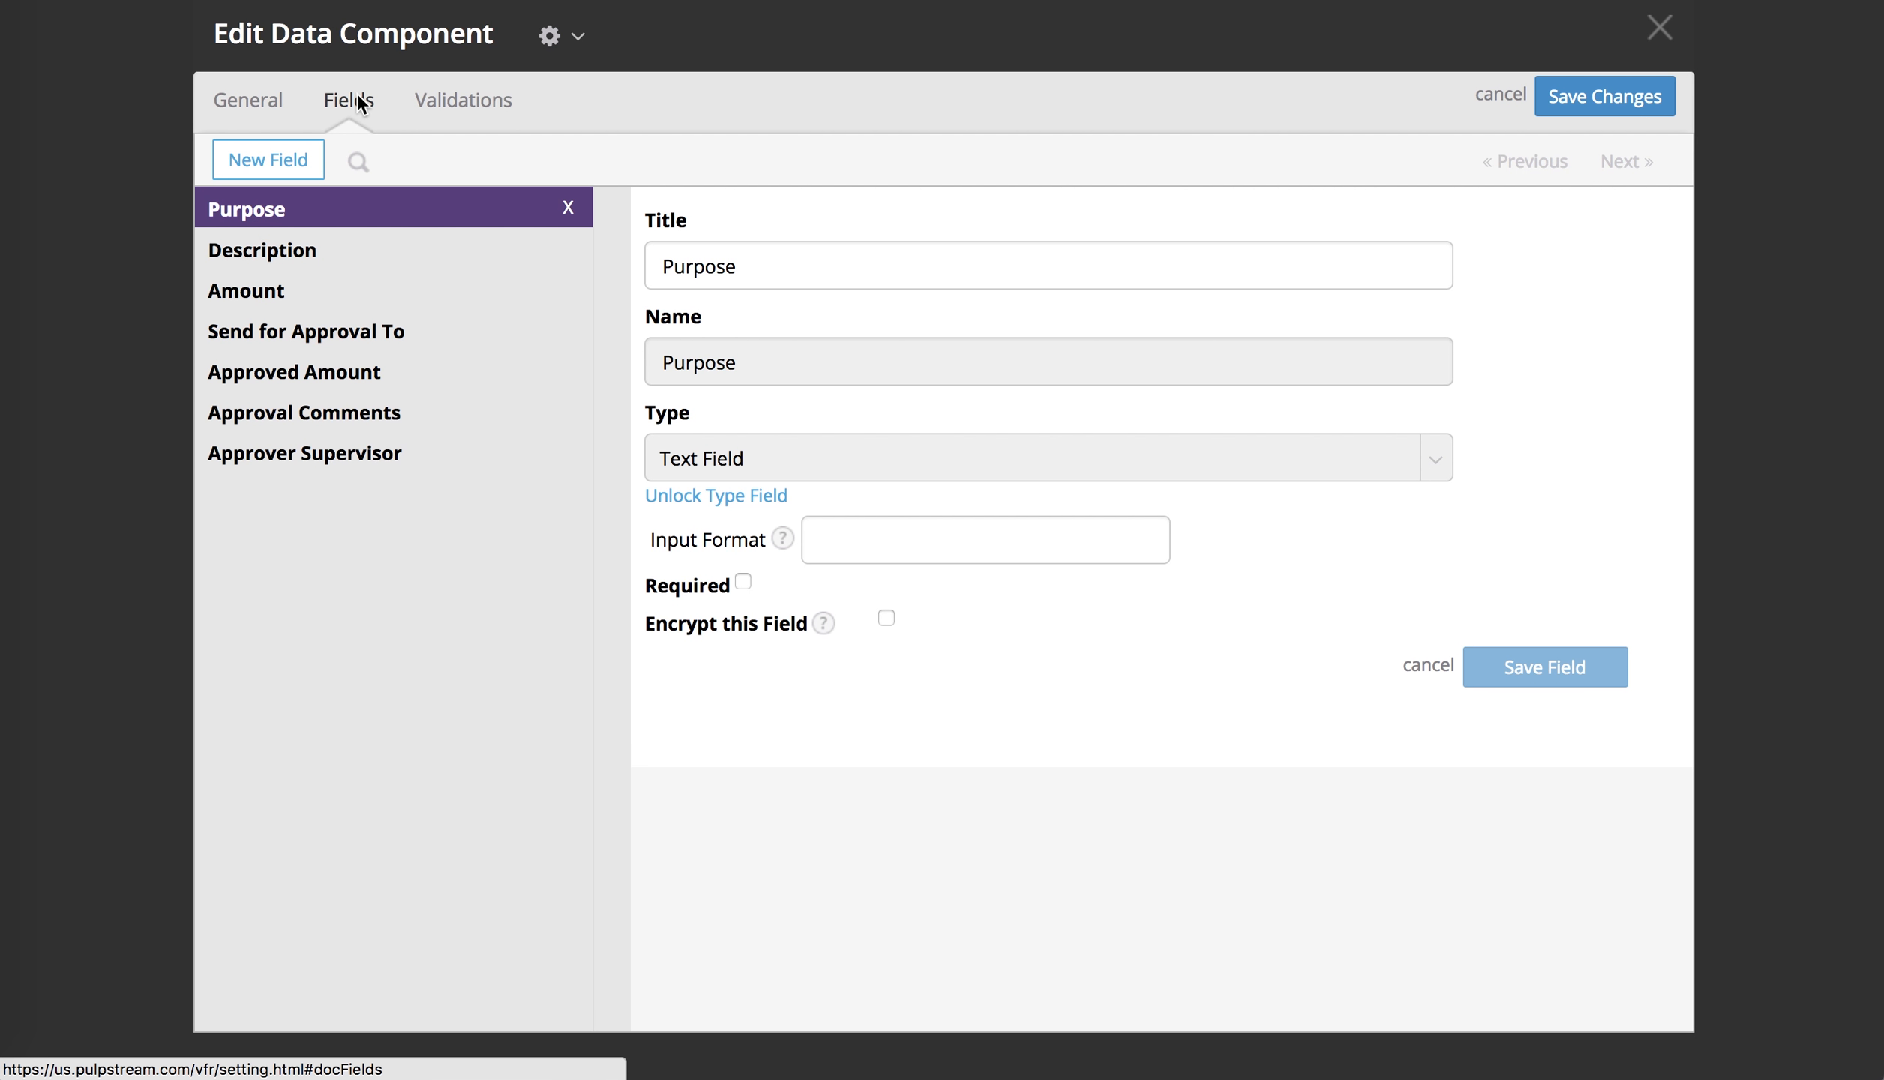
pyautogui.click(291, 161)
pyautogui.click(703, 243)
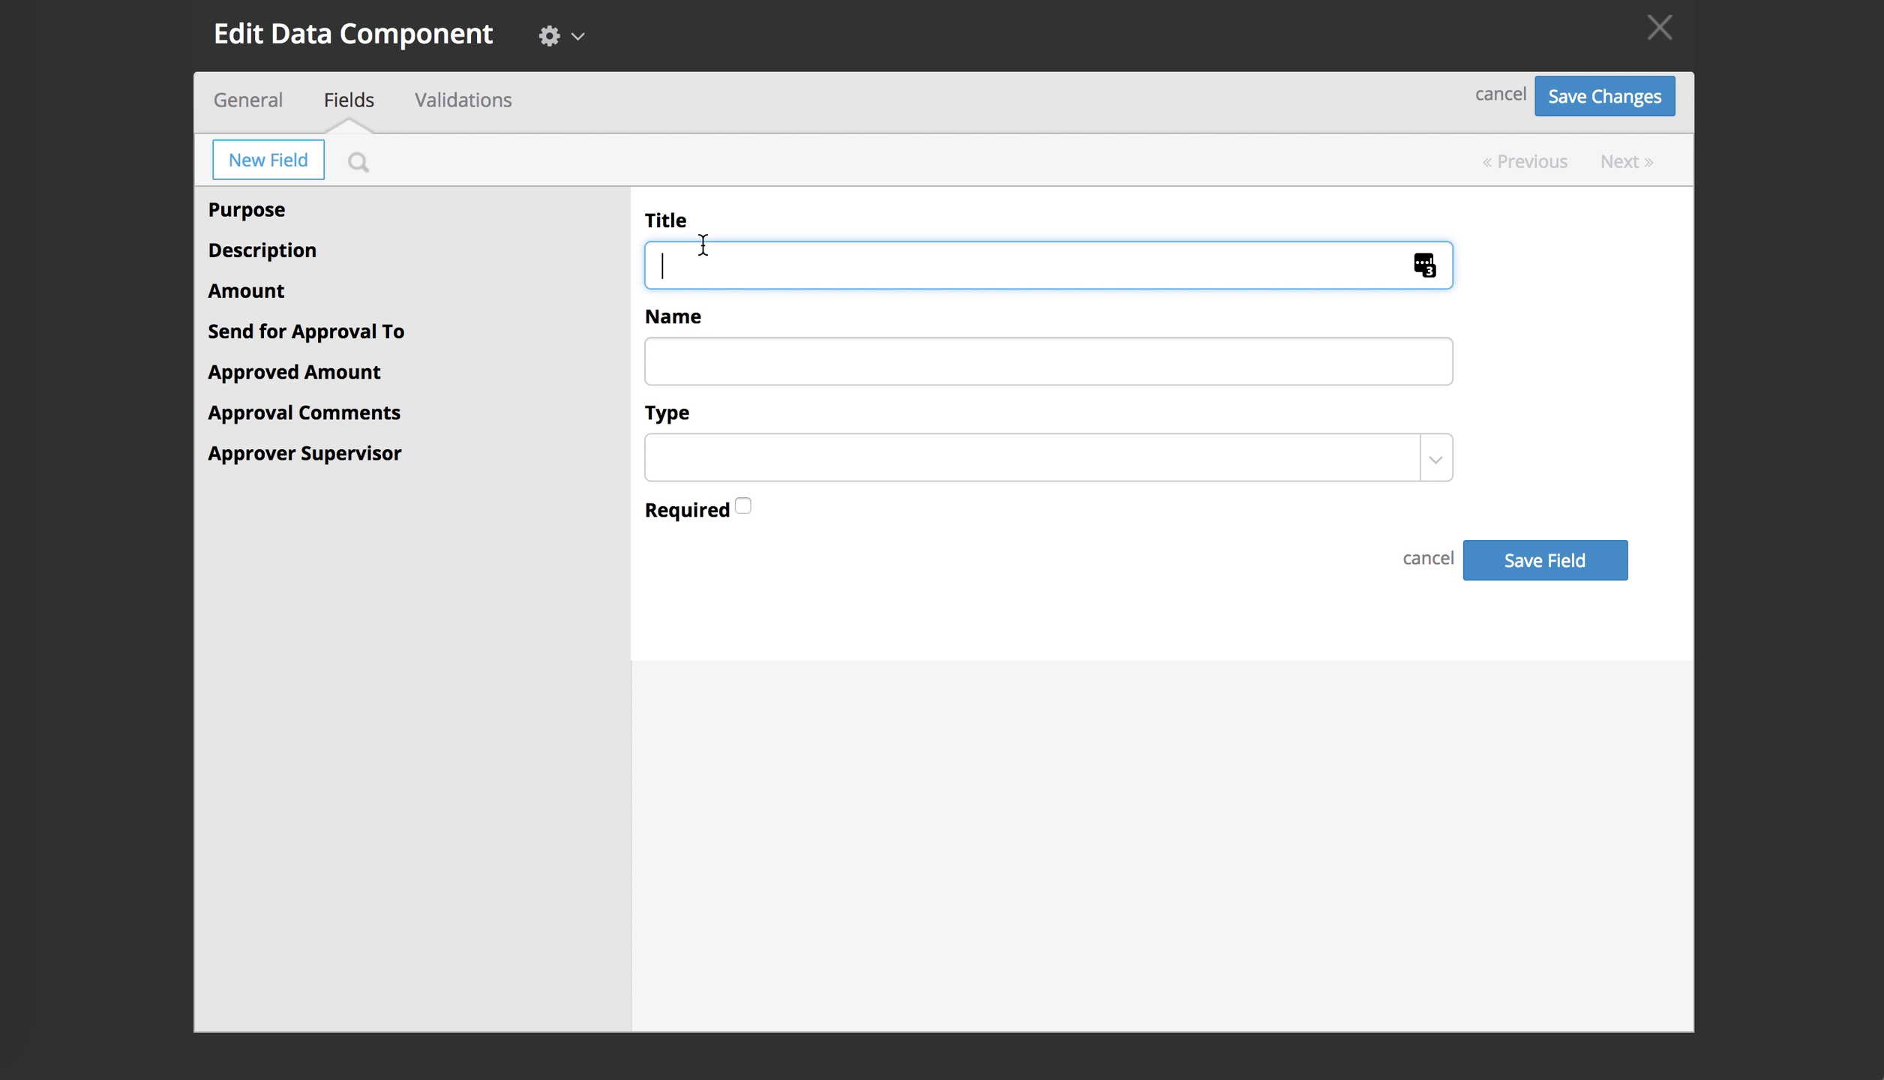
pyautogui.write('Submitter Grade')
pyautogui.click(706, 360)
pyautogui.click(727, 467)
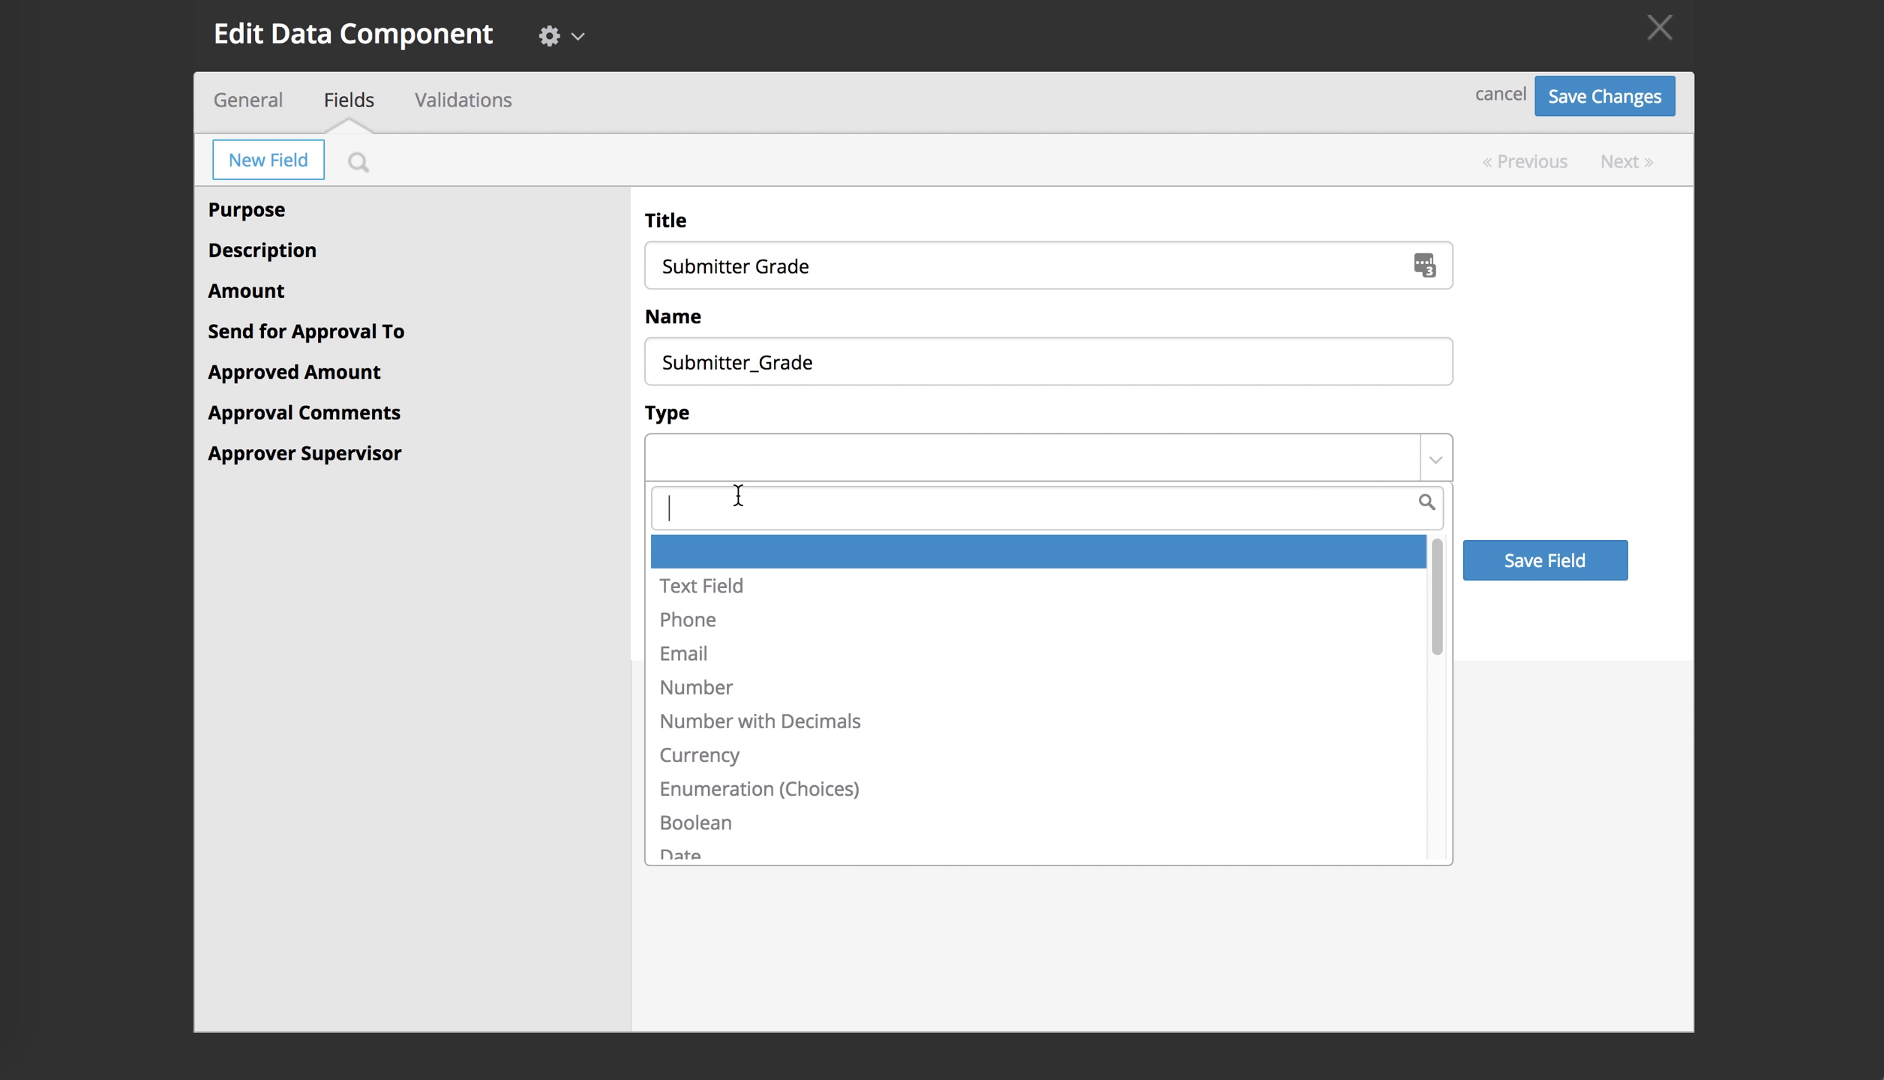
pyautogui.click(817, 787)
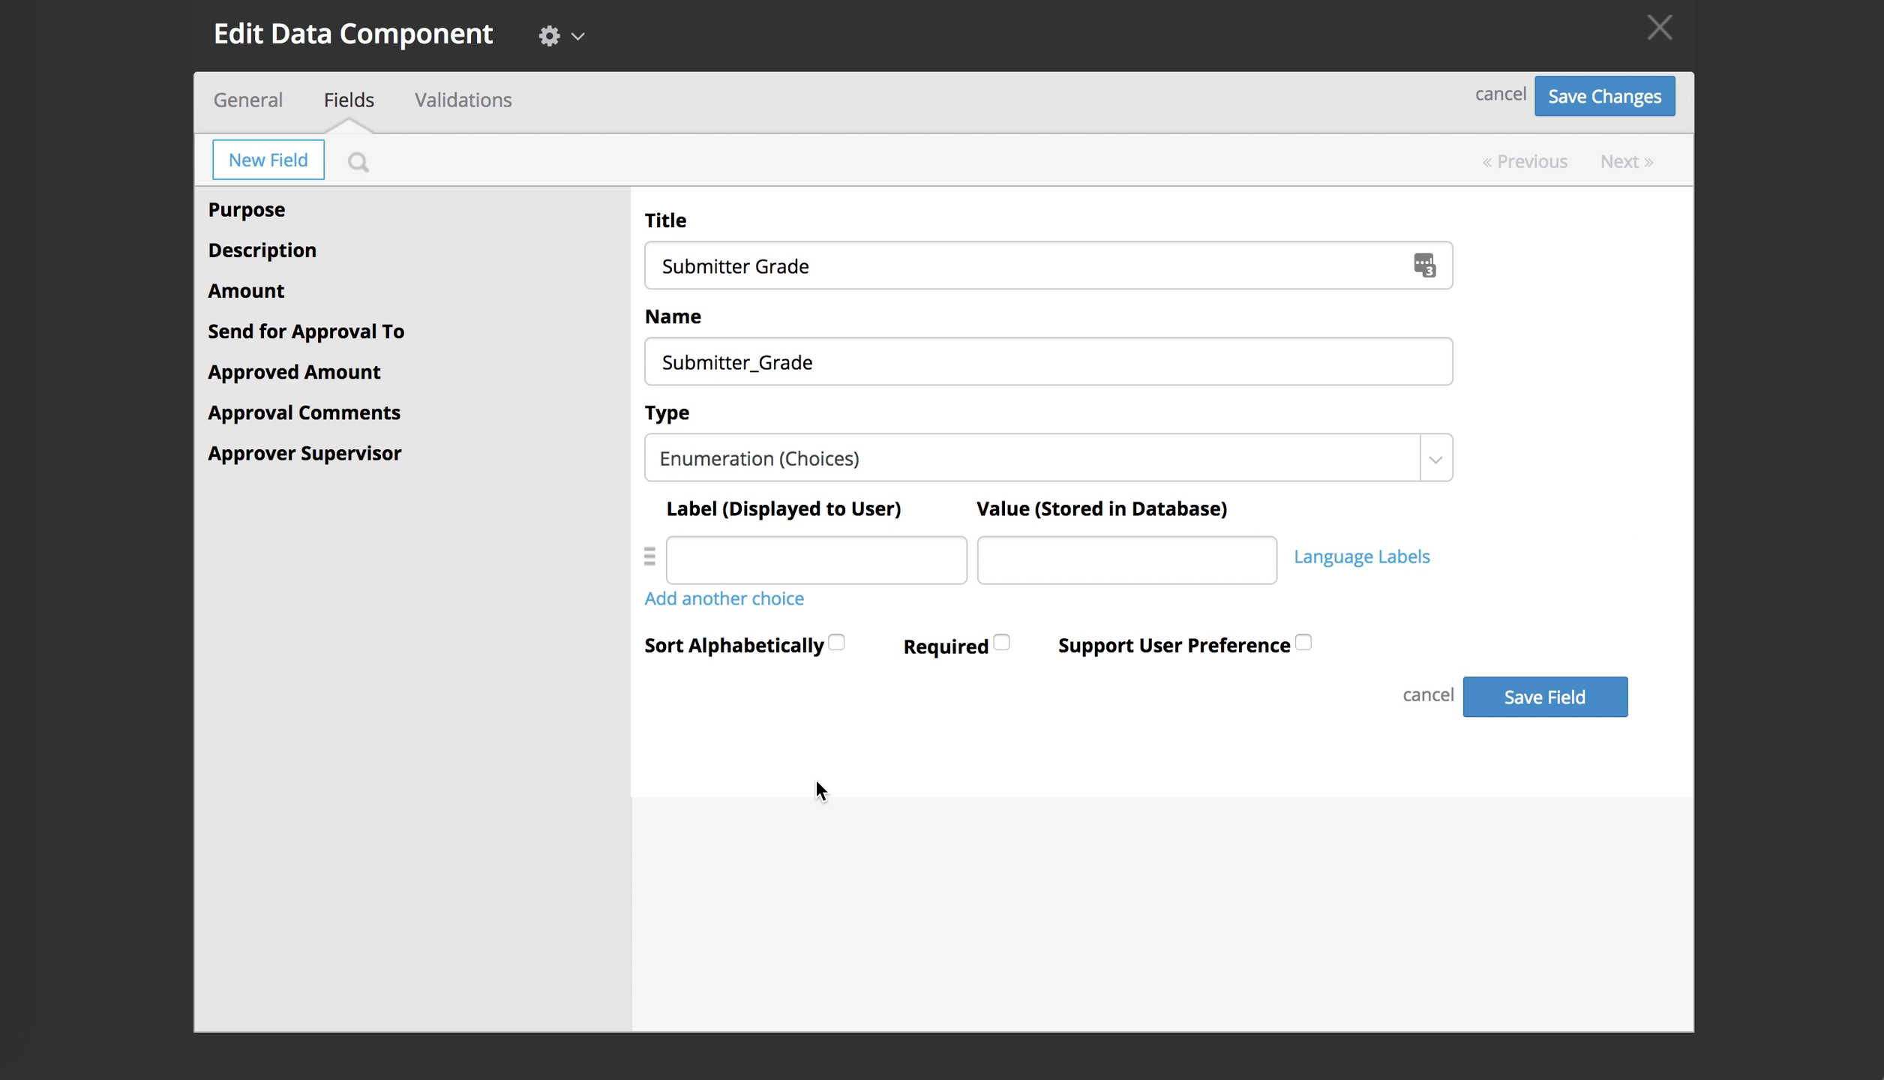
# - Add six more choice rows to the Submitter Grade field
pyautogui.click(723, 600)
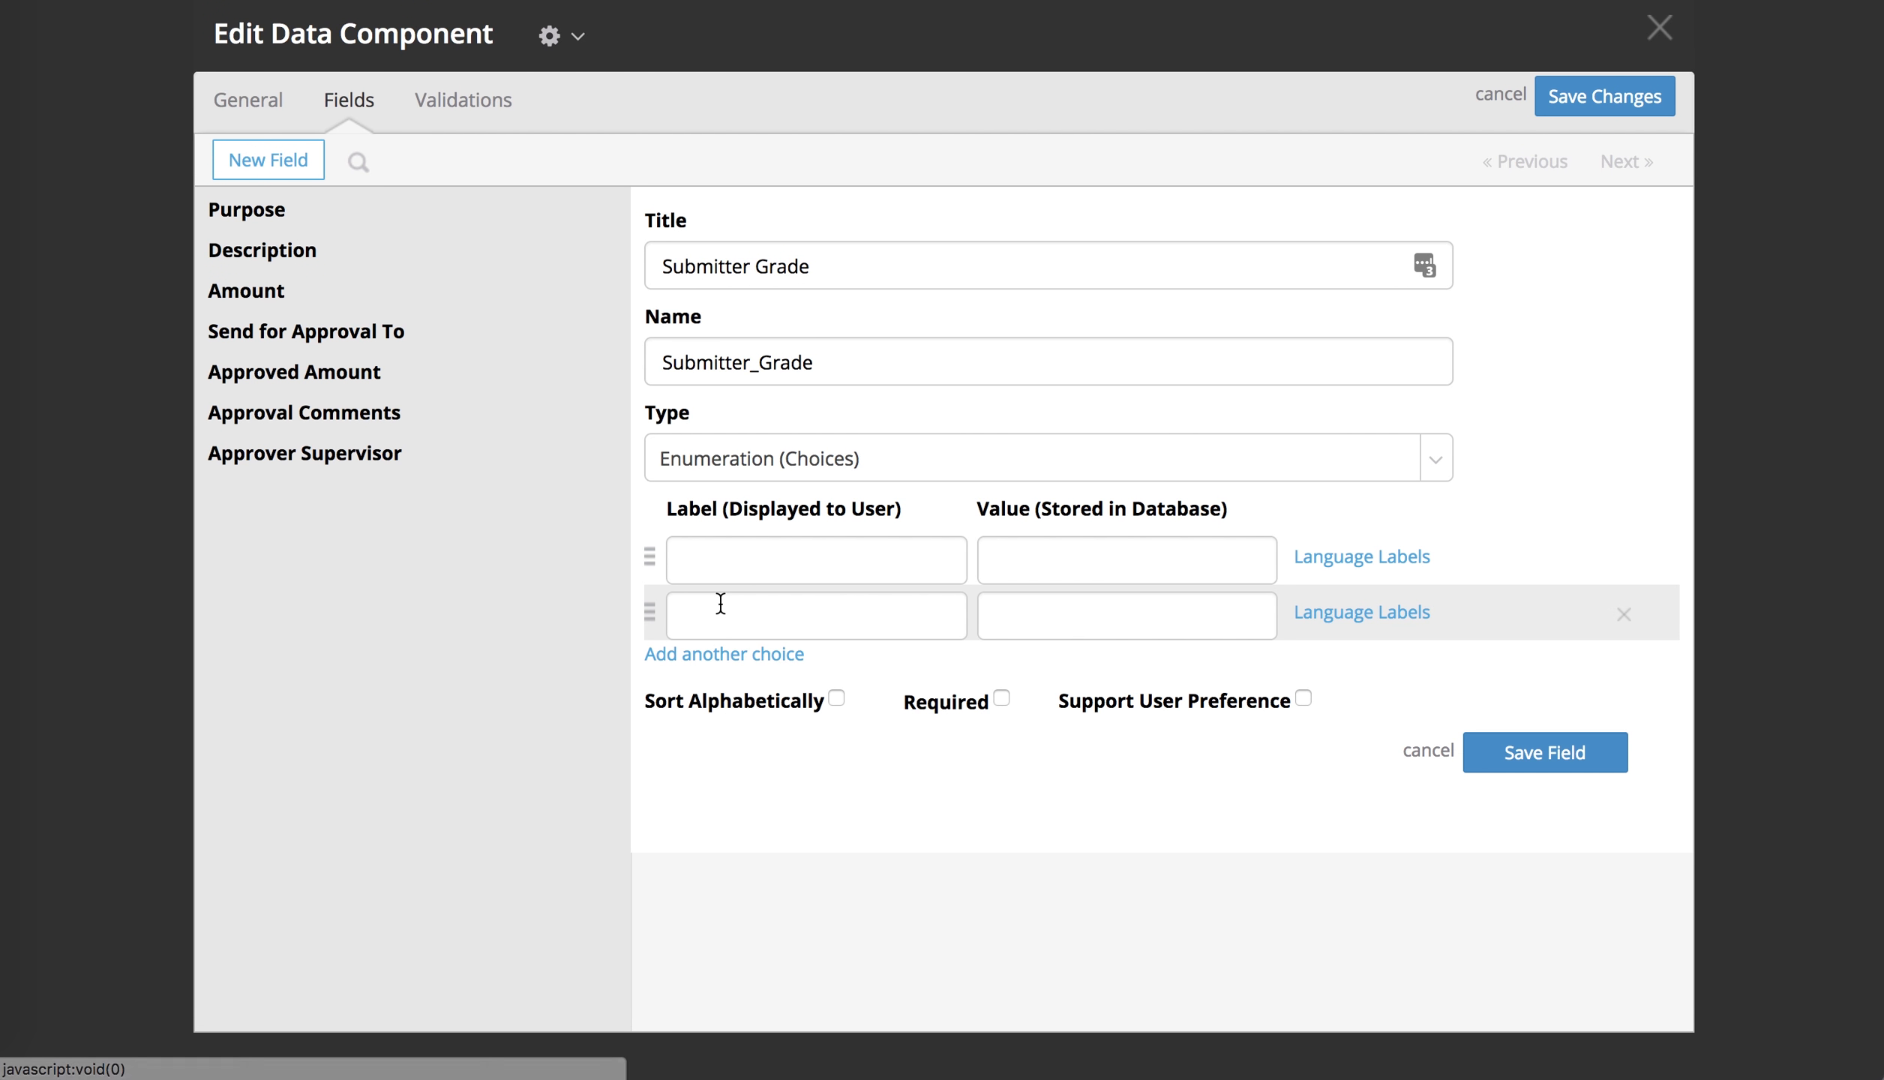
pyautogui.click(729, 664)
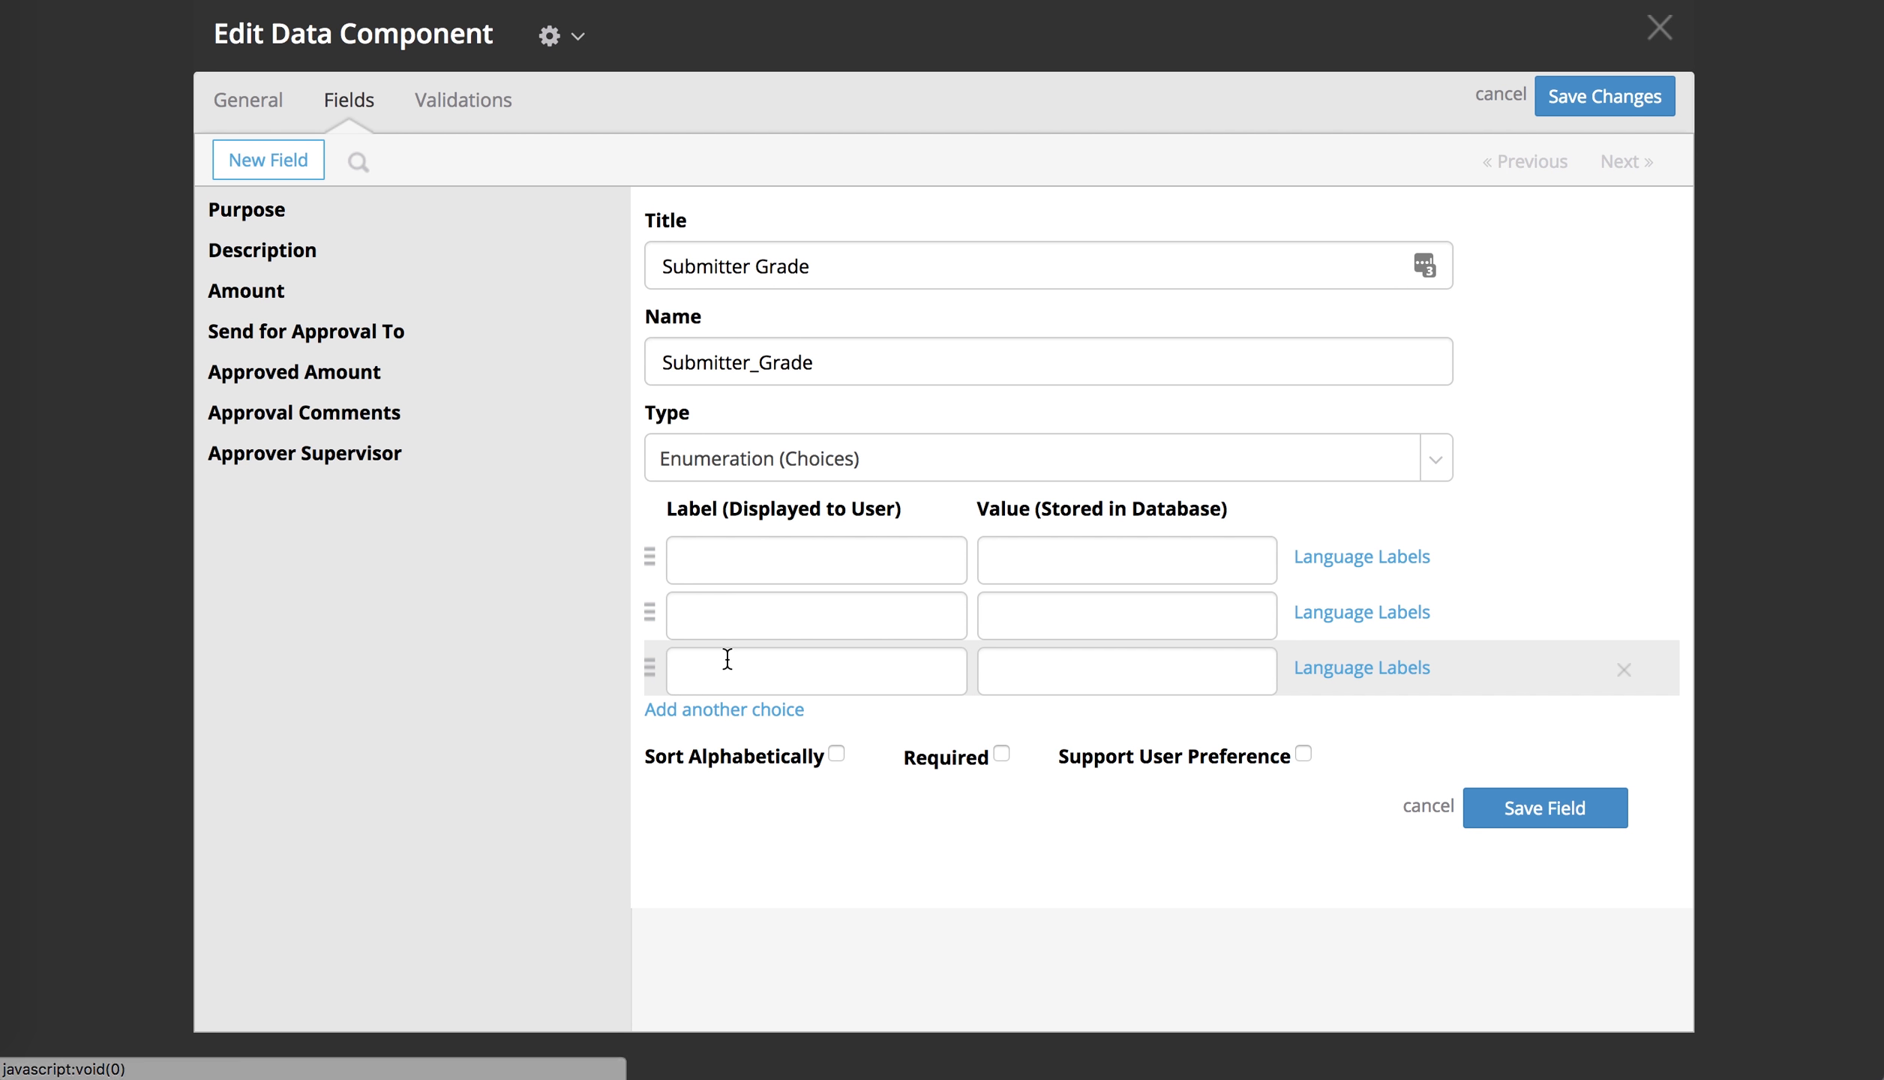
pyautogui.click(742, 712)
pyautogui.click(764, 775)
pyautogui.click(776, 825)
pyautogui.click(772, 877)
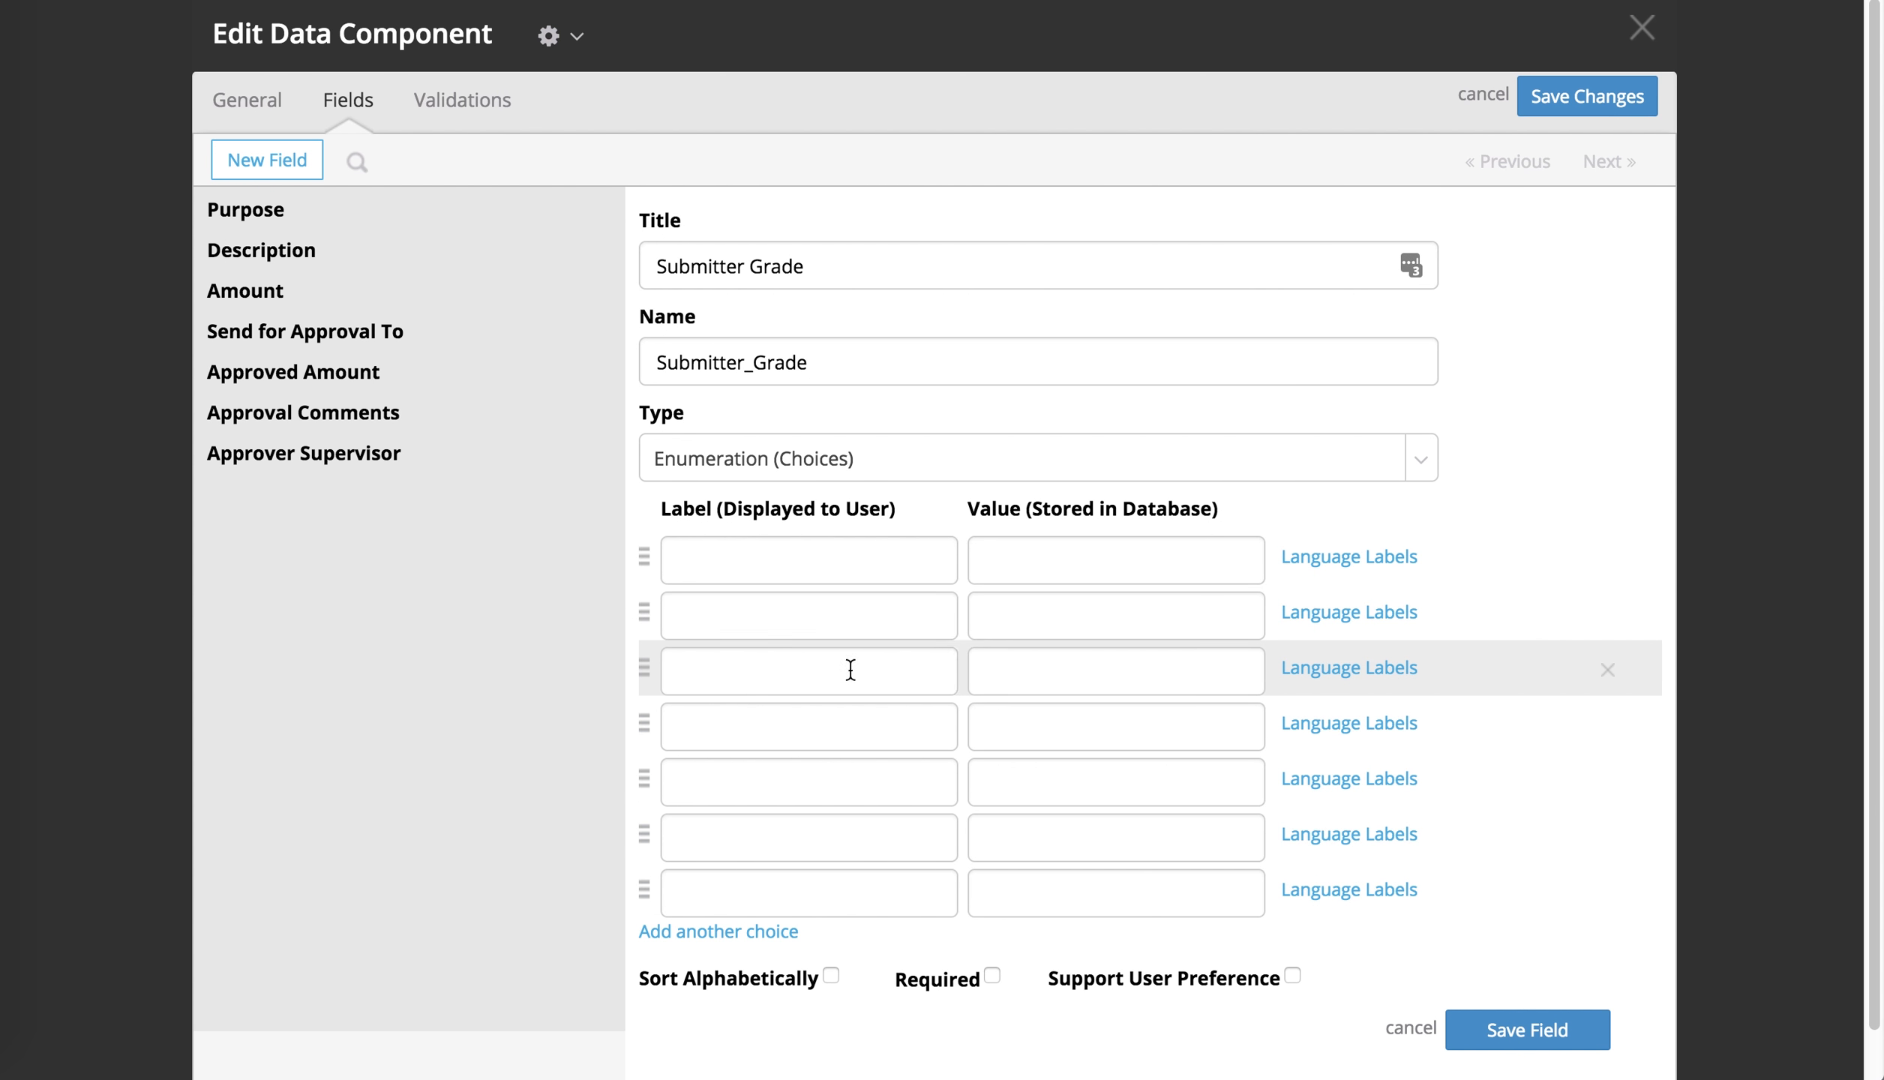
# - Fill the seven choices with A, B, C, D, E, F and G as labels and values, and save the field and data component
pyautogui.click(835, 568)
pyautogui.write('A')
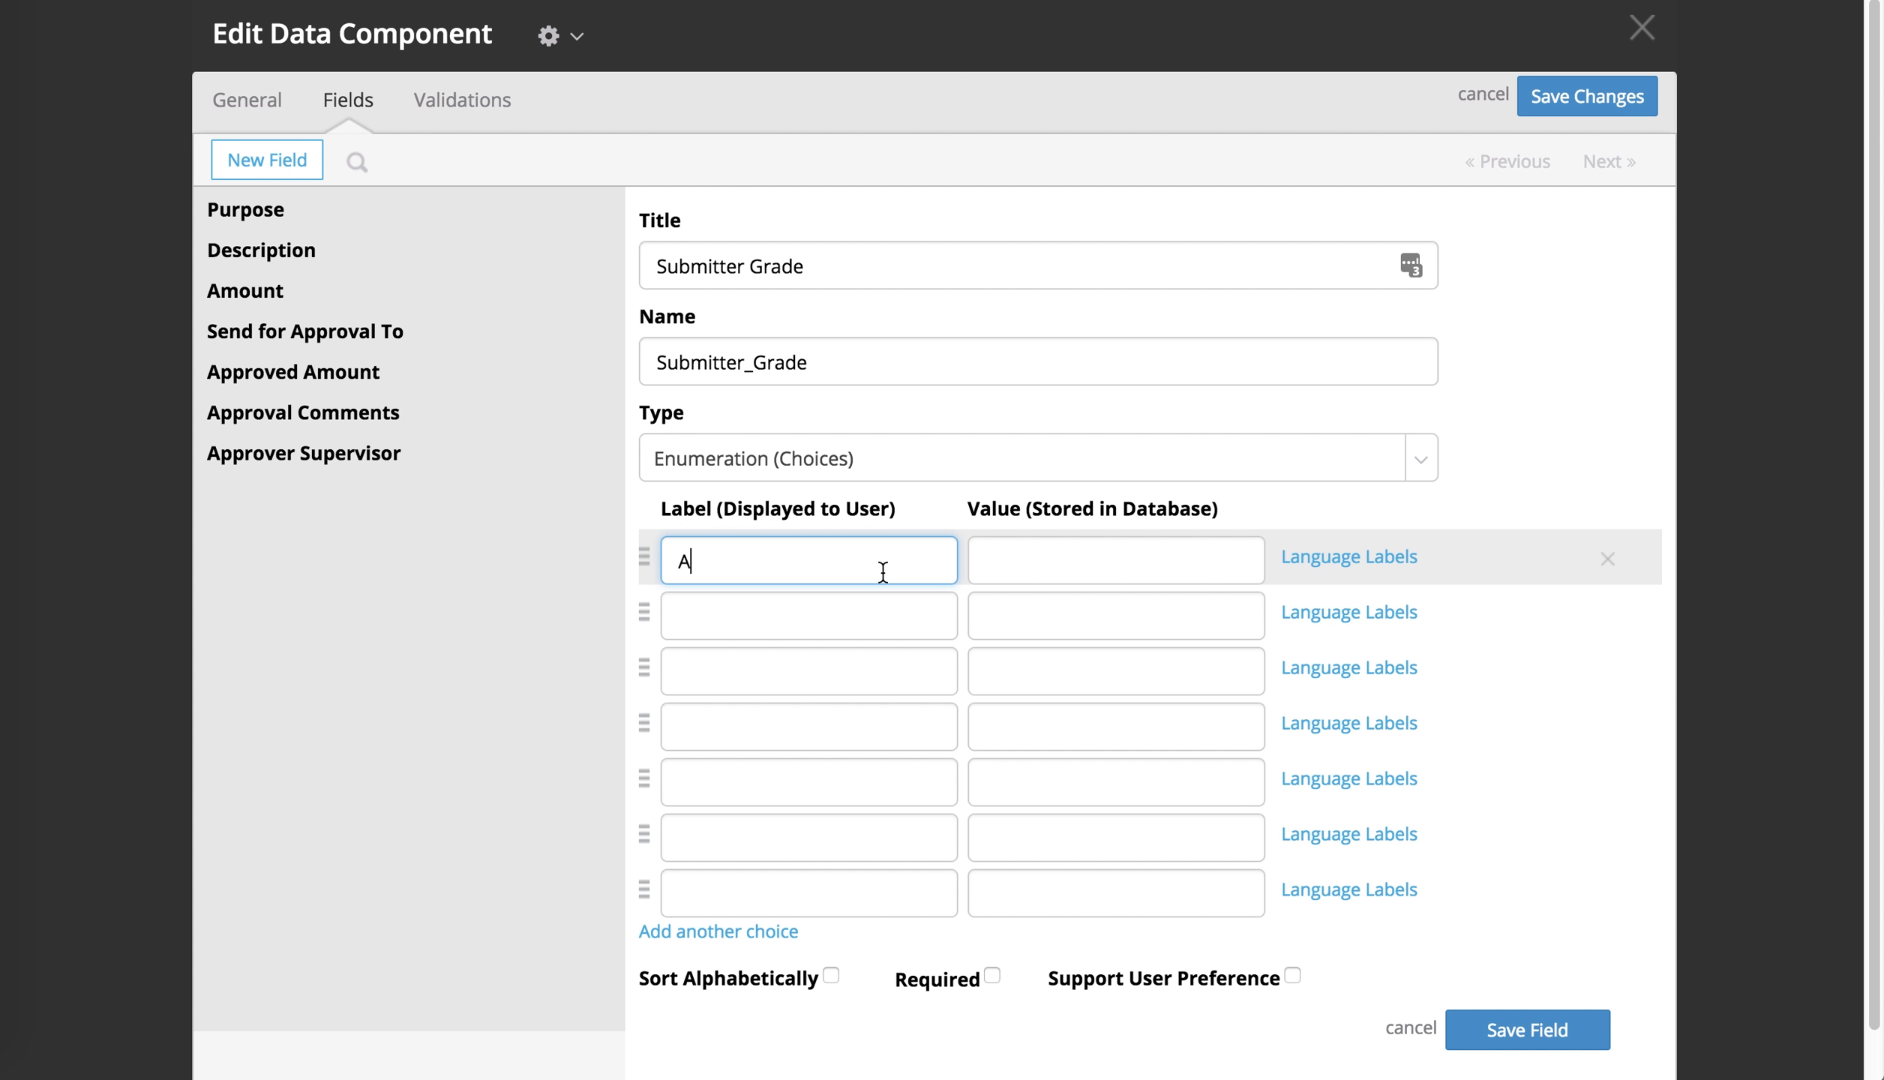
pyautogui.click(1139, 571)
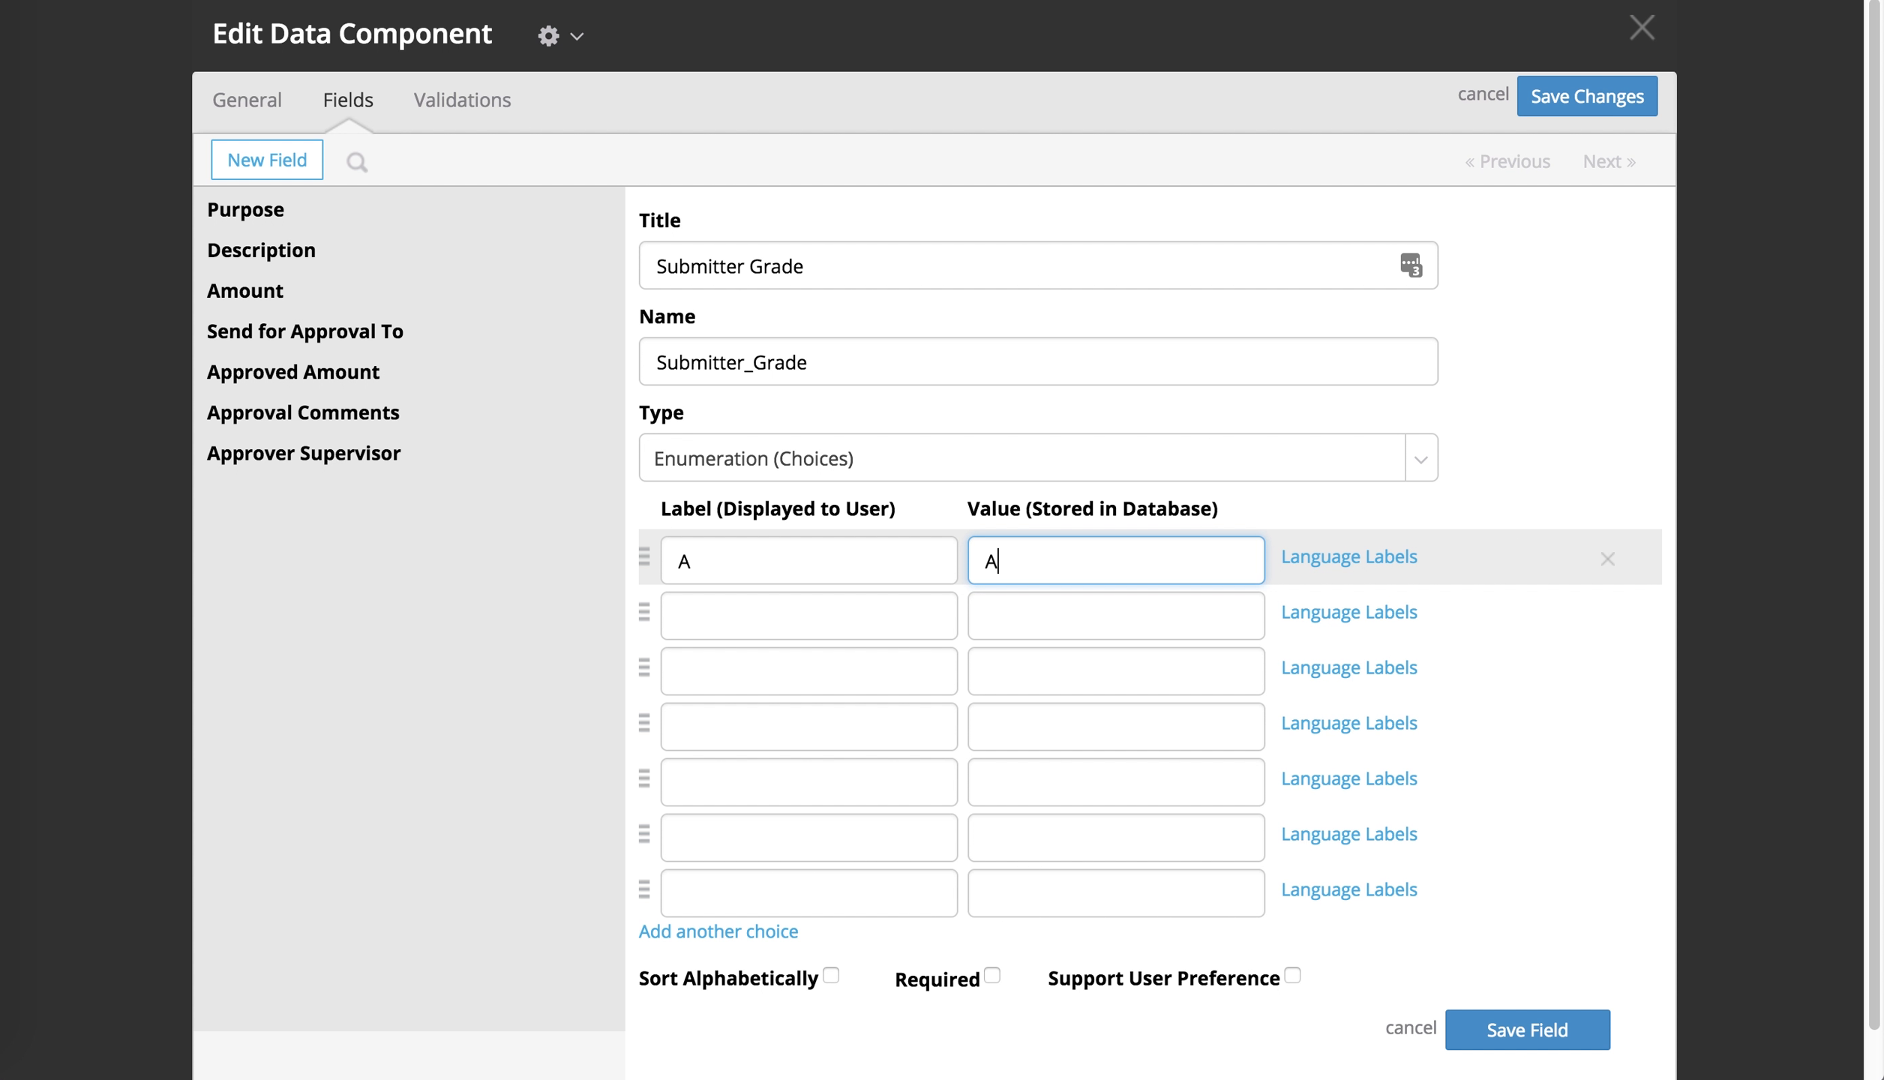
pyautogui.click(833, 607)
pyautogui.write('B')
pyautogui.click(829, 670)
pyautogui.write('C')
pyautogui.click(808, 720)
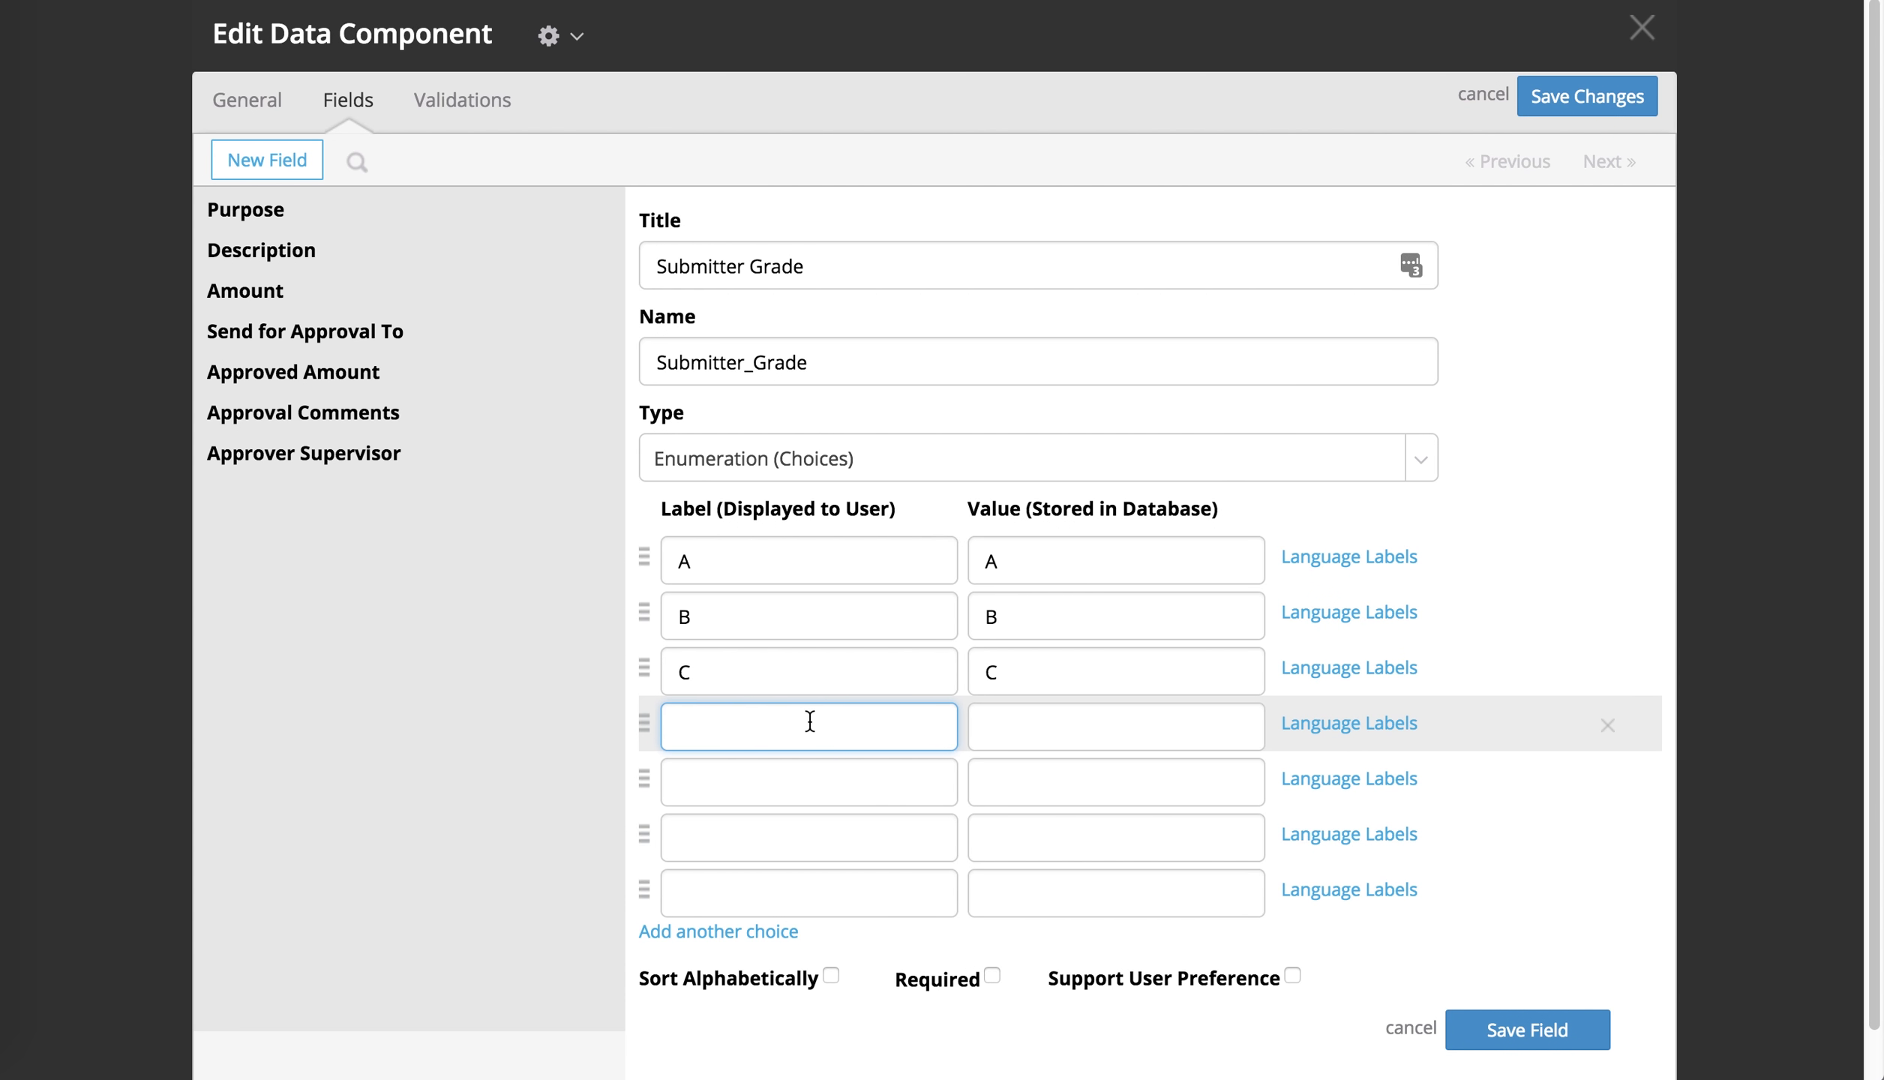
pyautogui.write('D')
pyautogui.click(817, 777)
pyautogui.write('E')
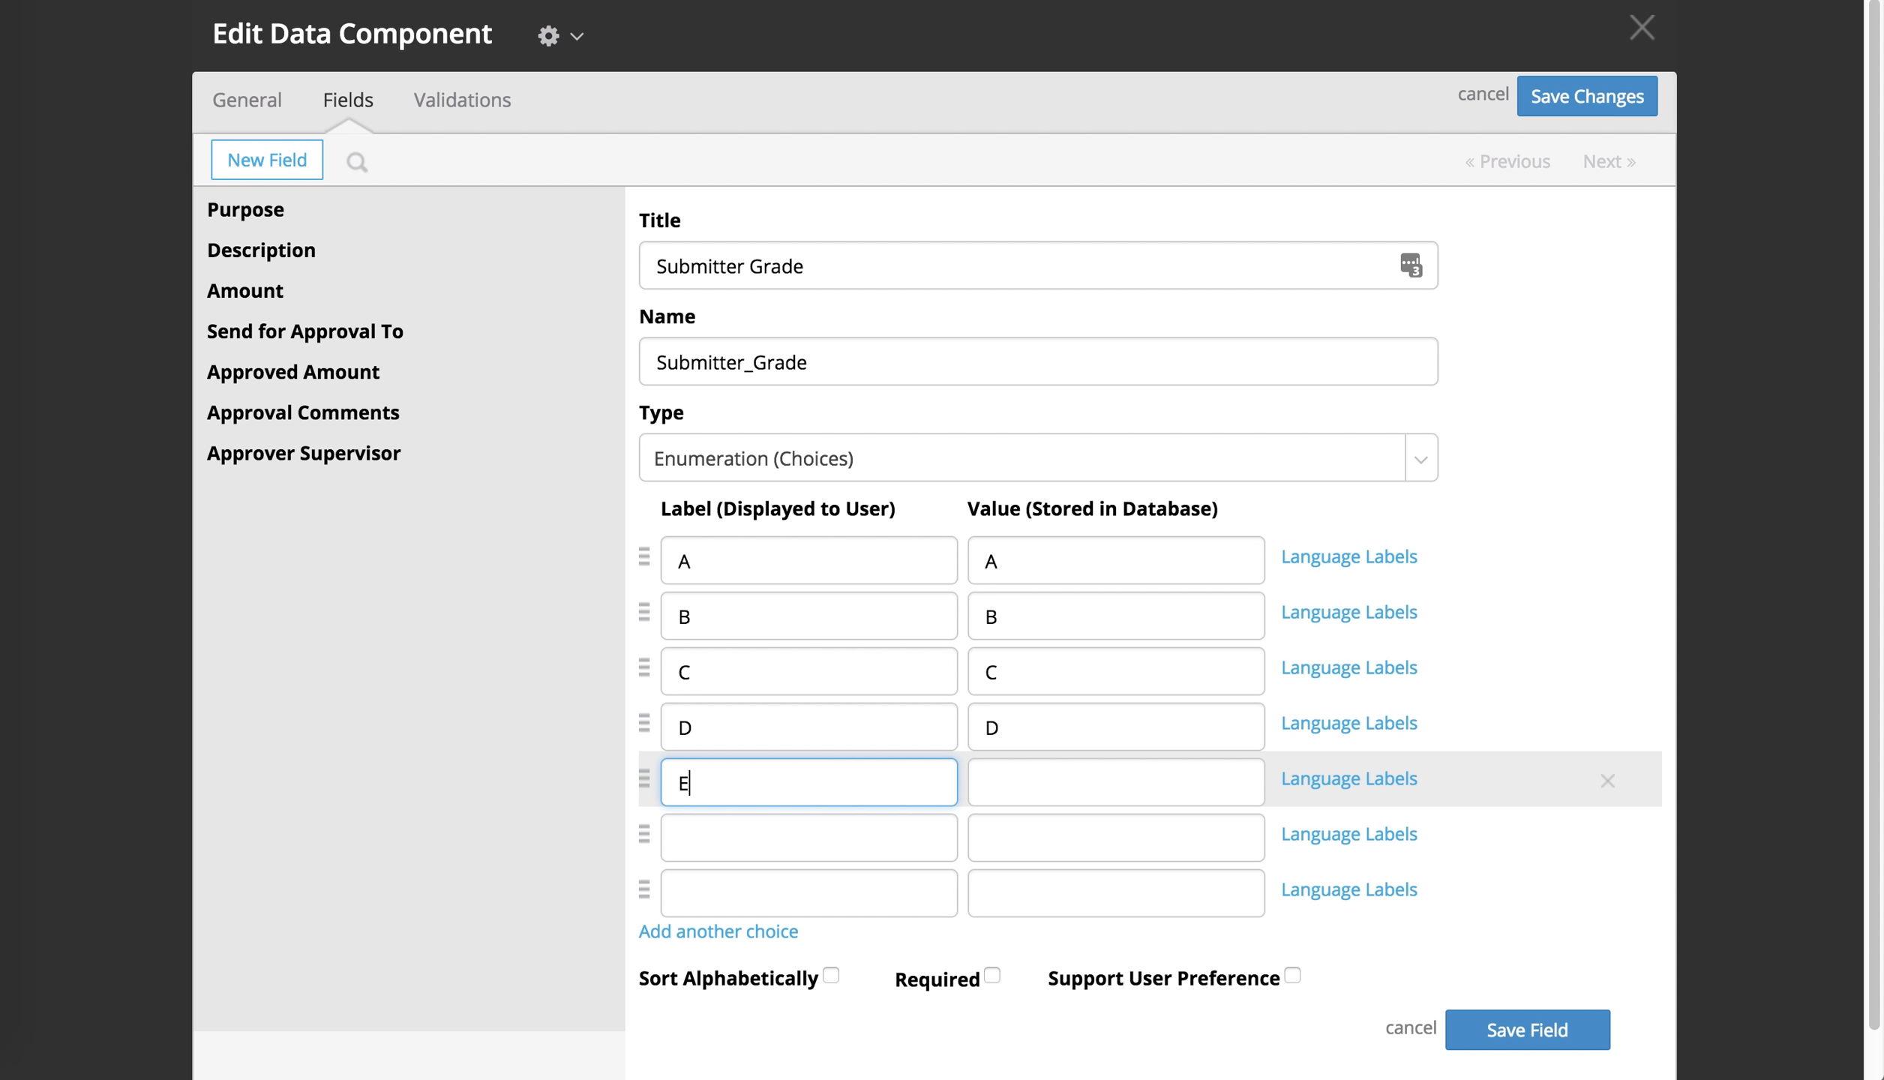
pyautogui.click(803, 854)
pyautogui.write('F')
pyautogui.click(788, 891)
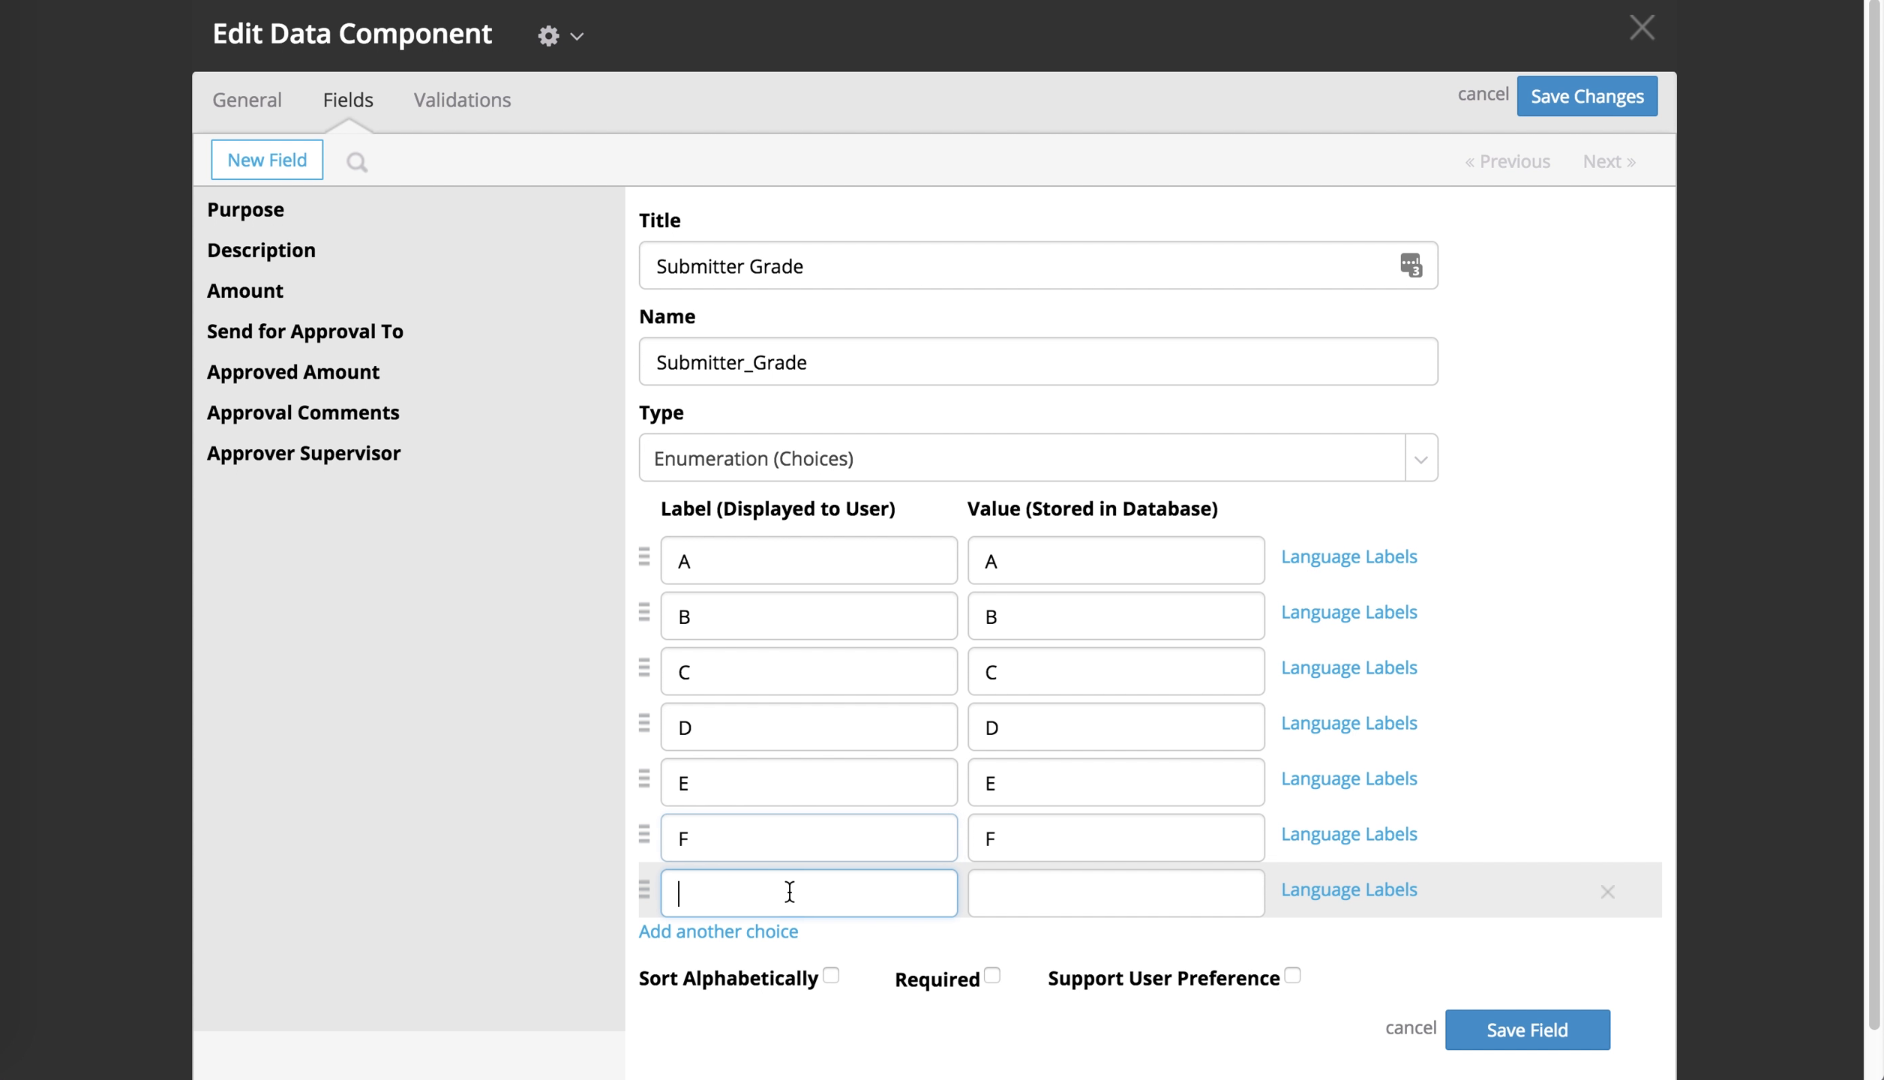
pyautogui.write('G')
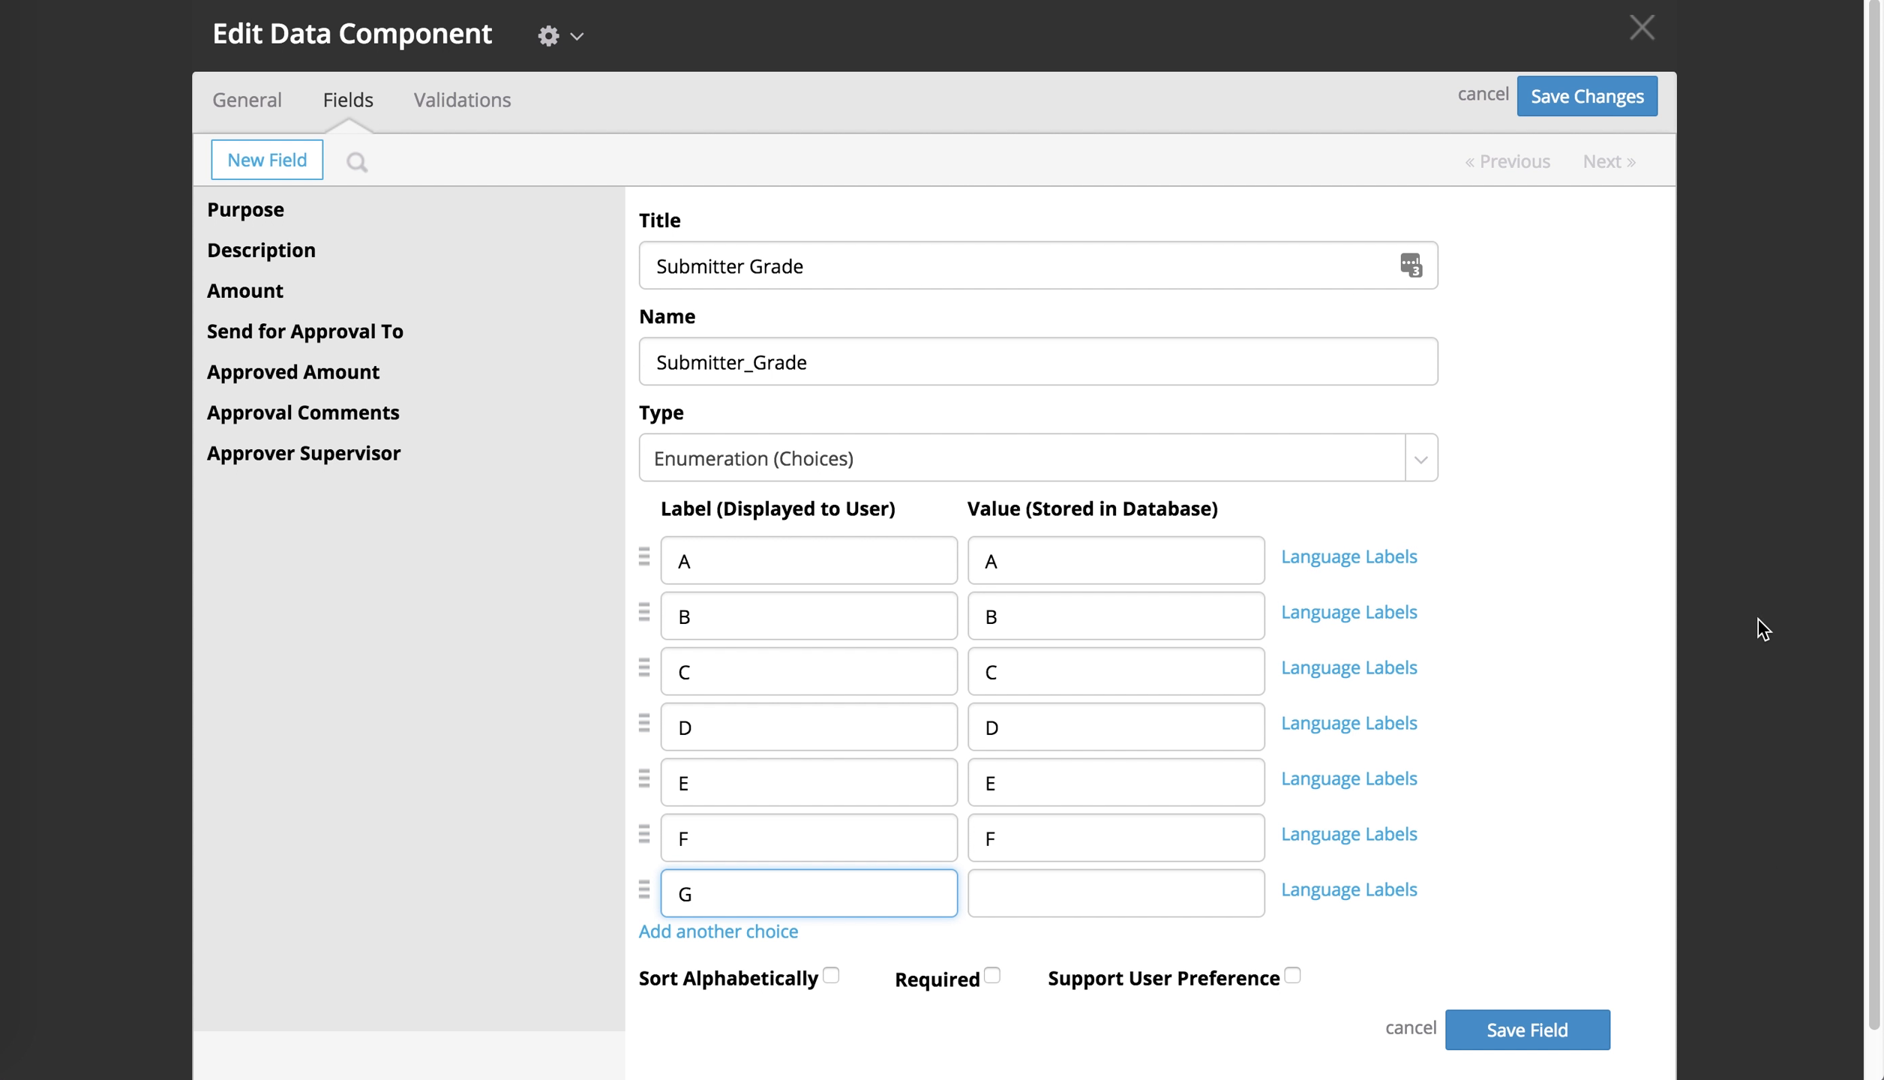
pyautogui.click(1526, 1032)
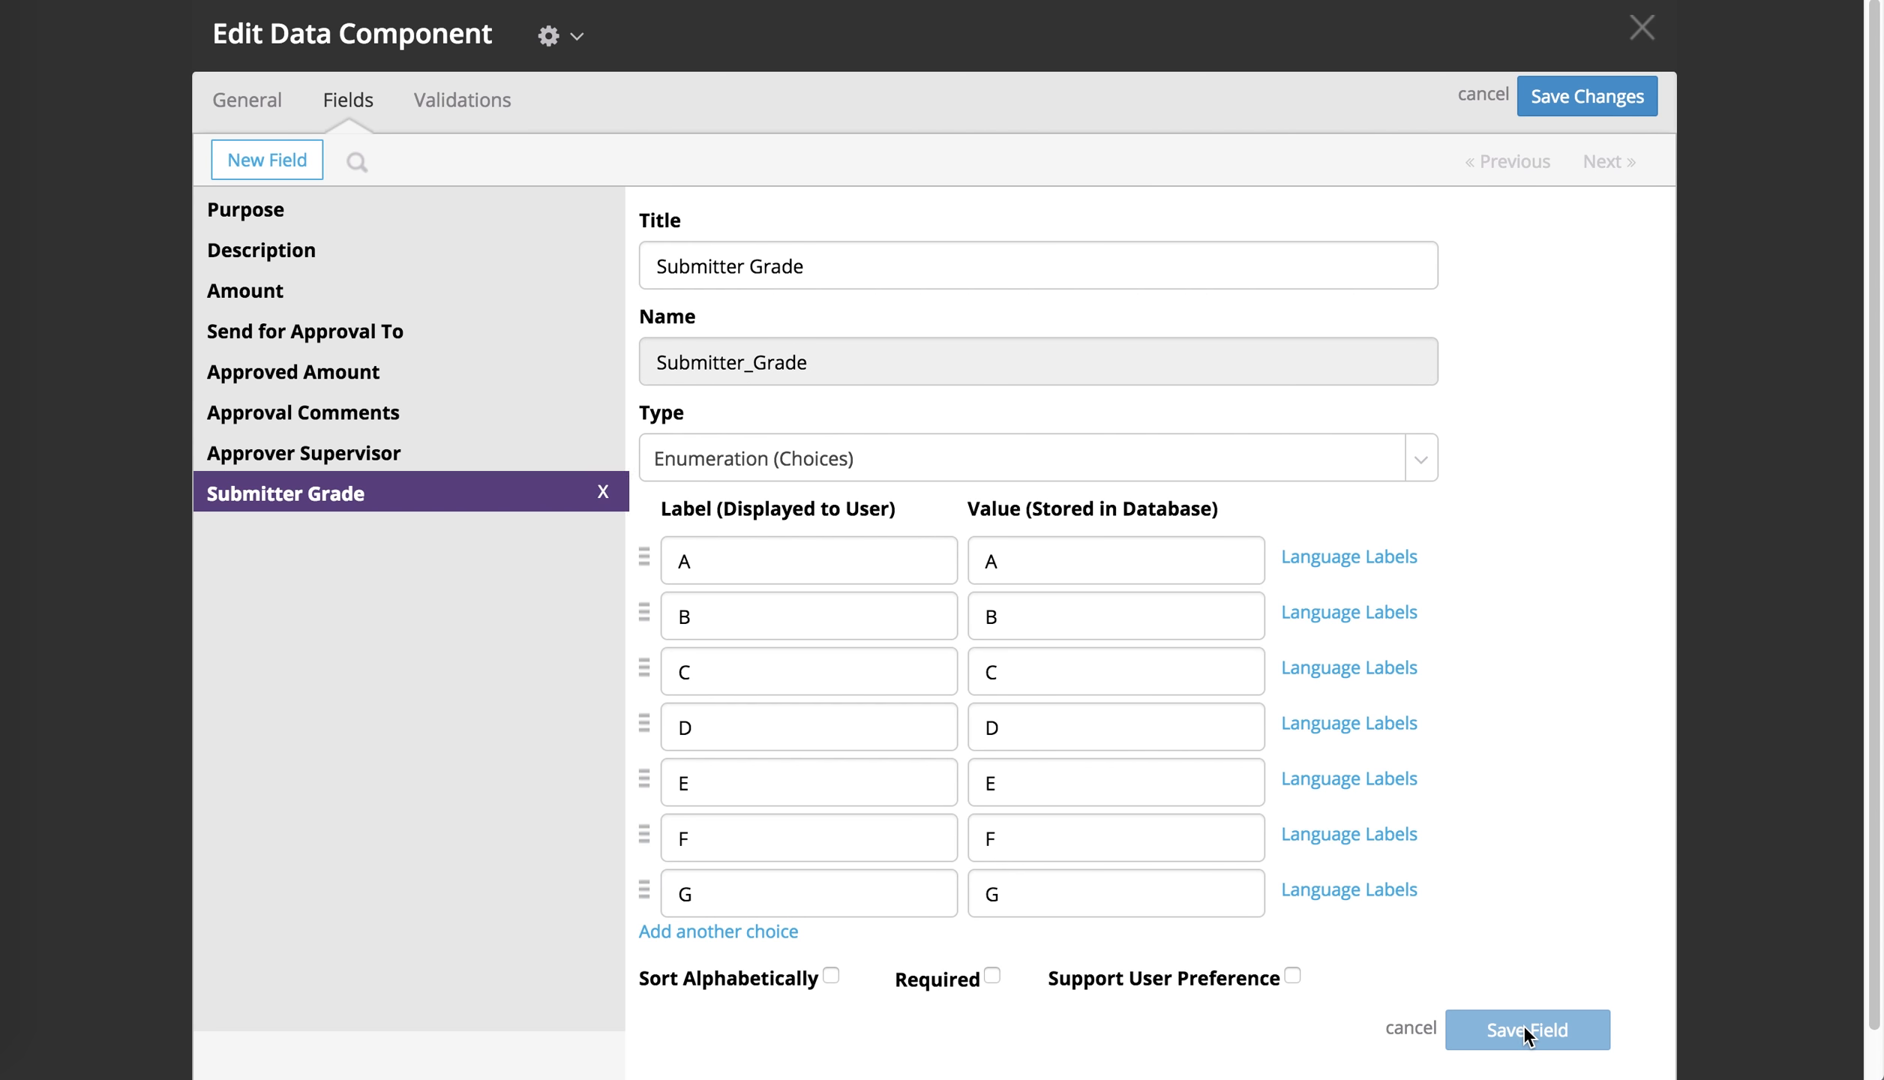
pyautogui.click(1580, 105)
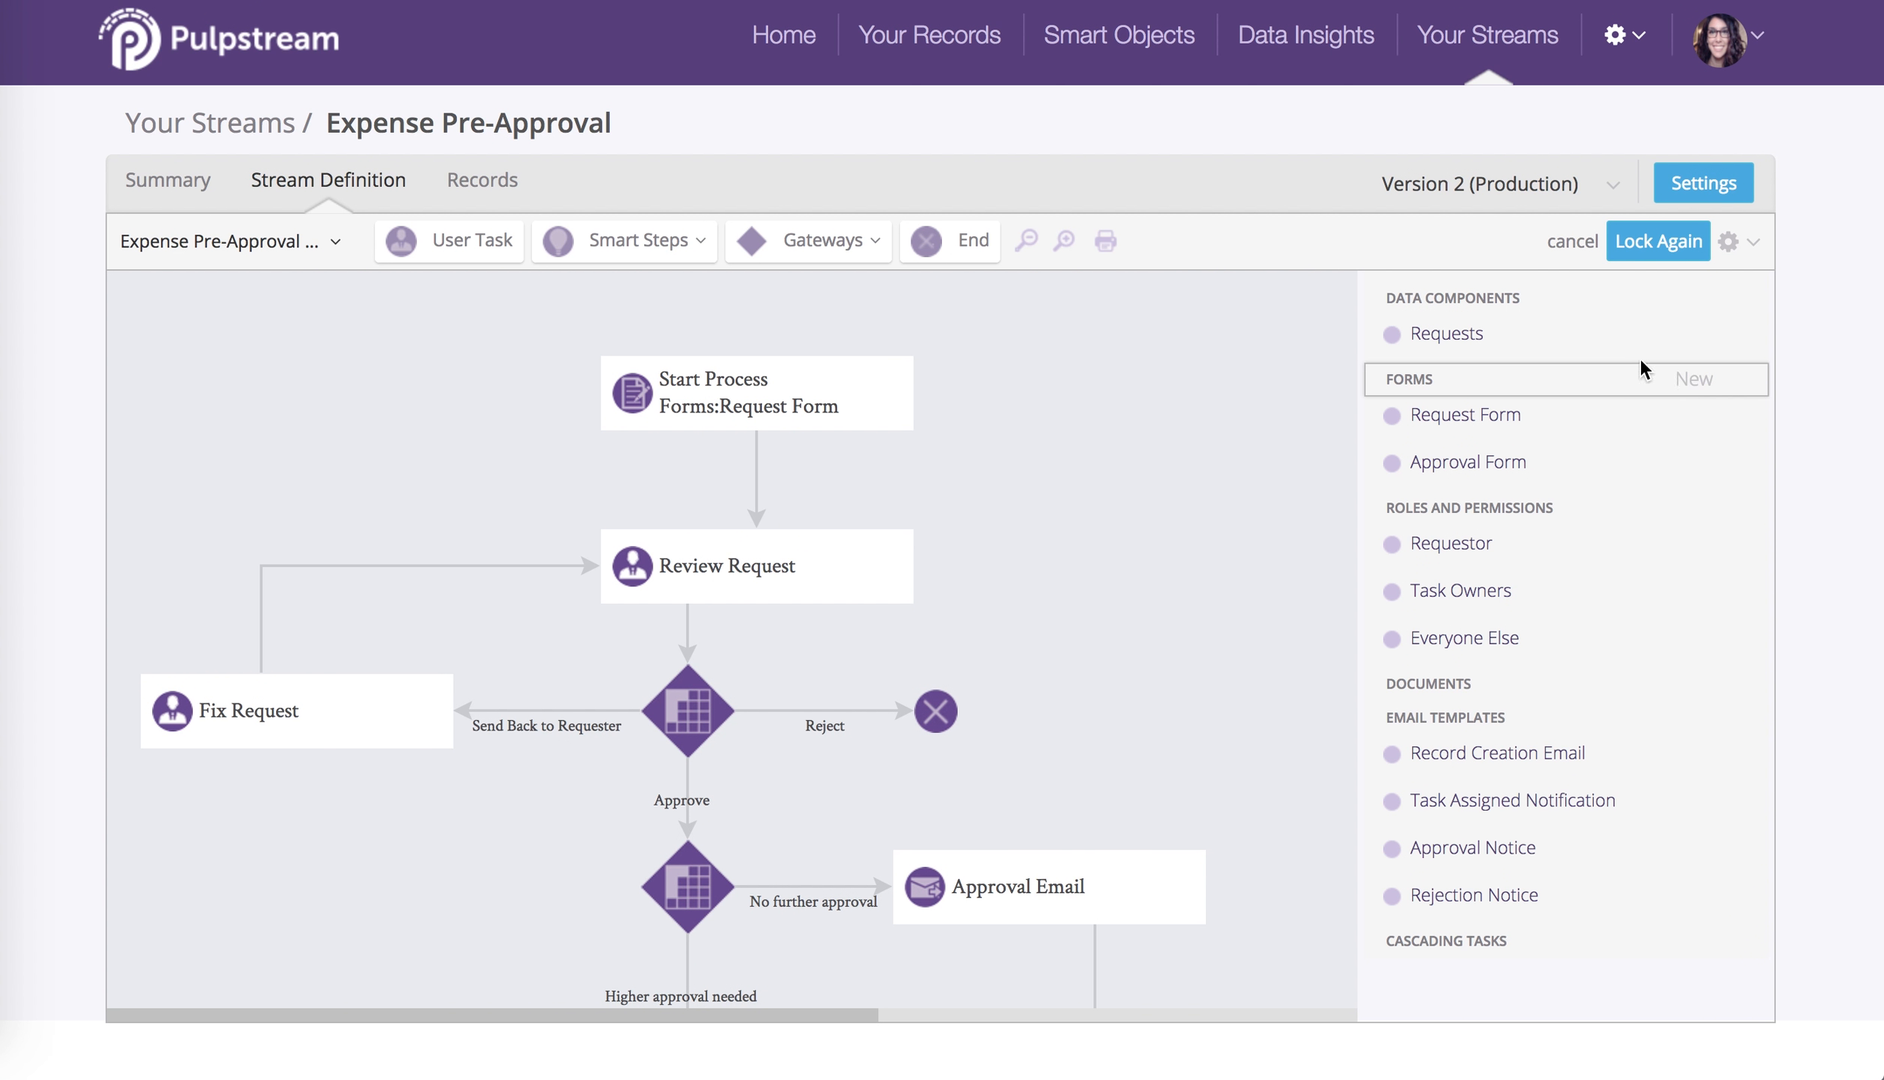
# - Delete the connector from Start Process to Review Request and move the Start Process box to the upper-left part of the flowchart
pyautogui.click(755, 463)
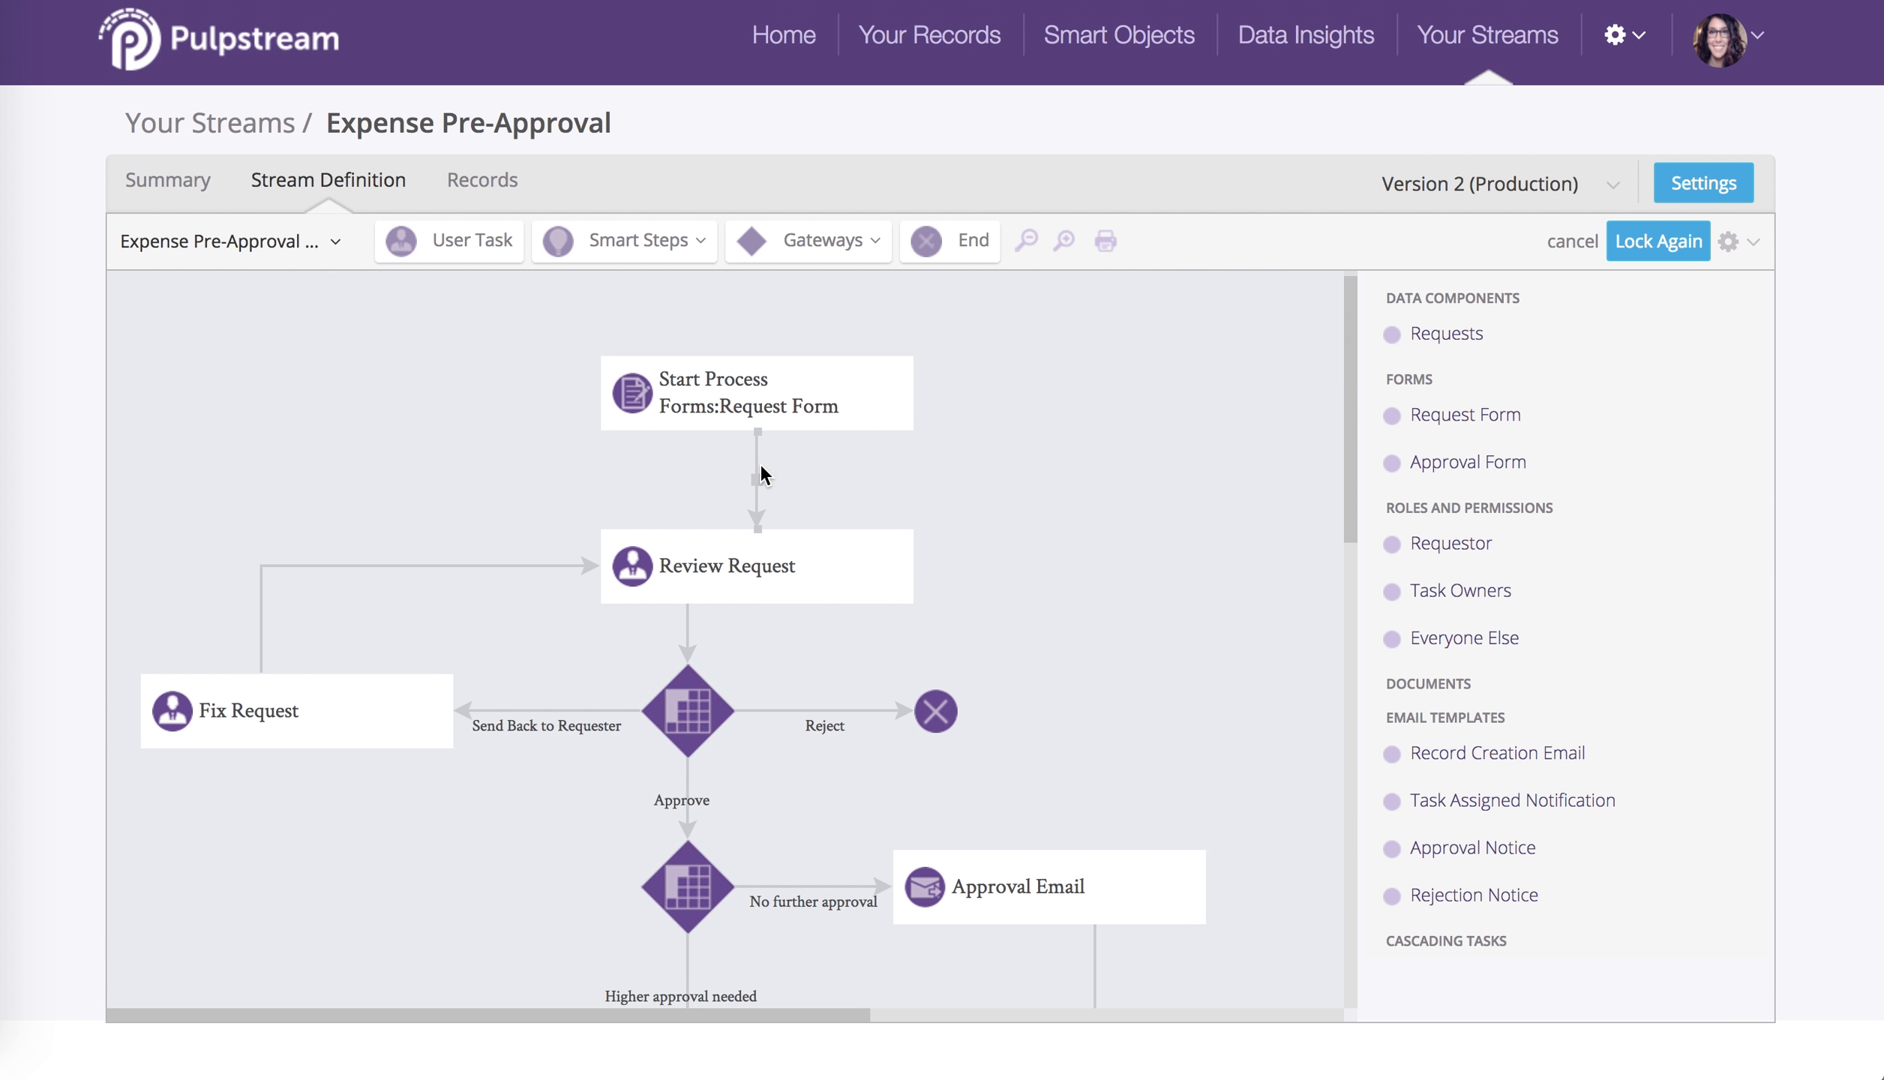
pyautogui.press('Delete')
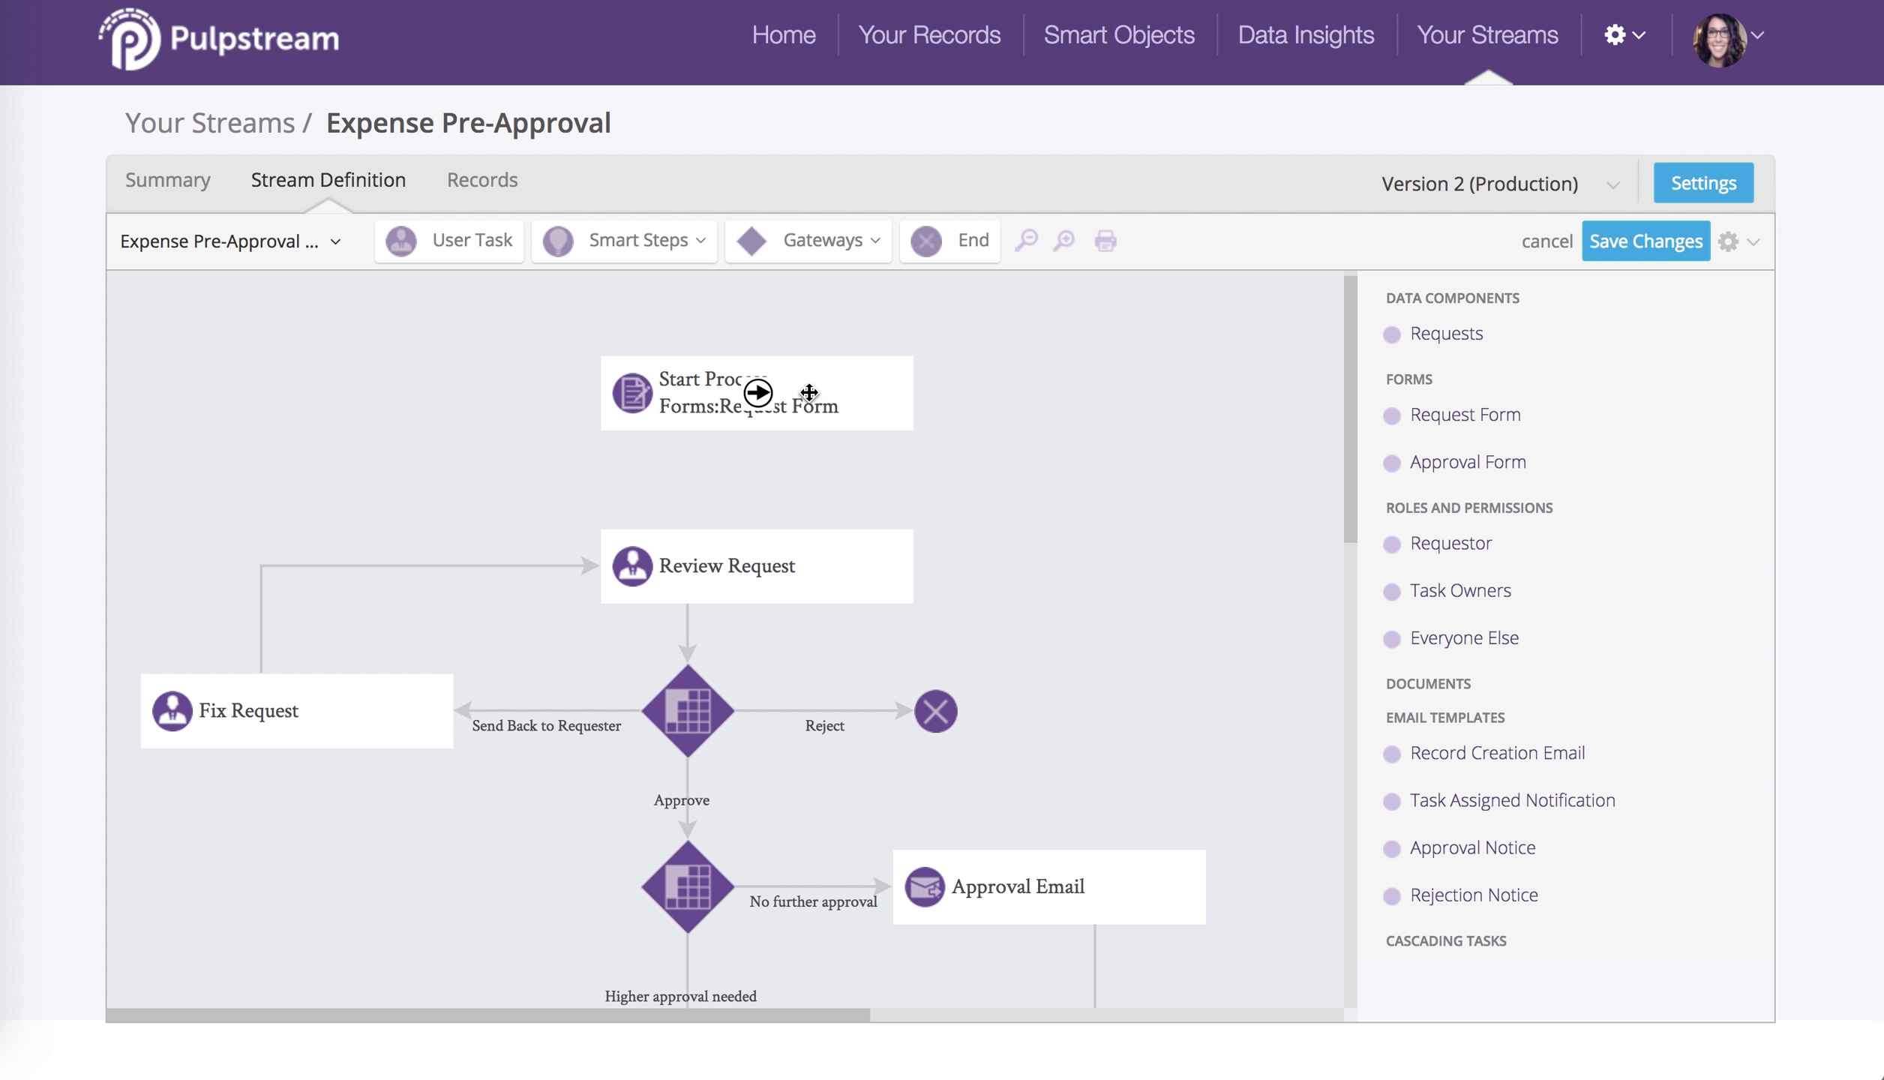
pyautogui.moveTo(811, 391); pyautogui.dragTo(476, 377)
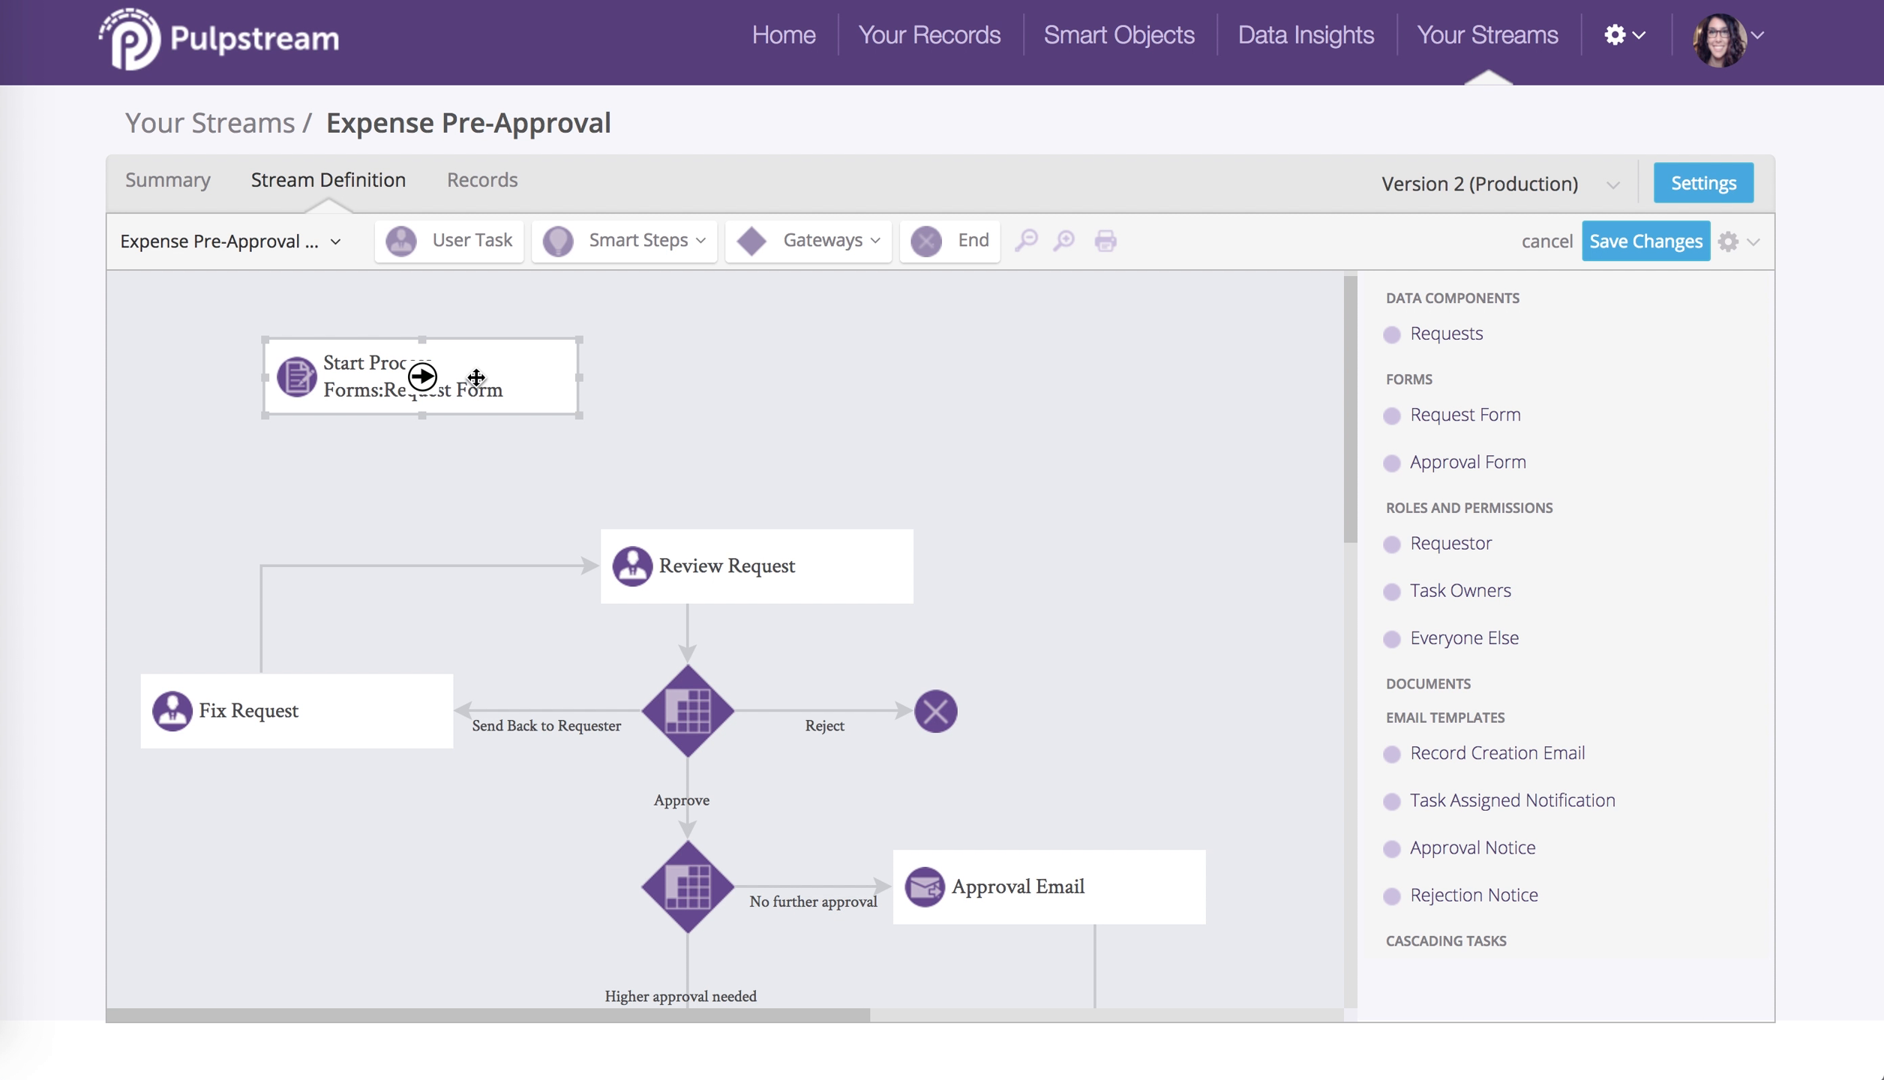
# - Place an Update Fields smart step above Review Request and title it "Setup Submitter Grade"
pyautogui.click(637, 240)
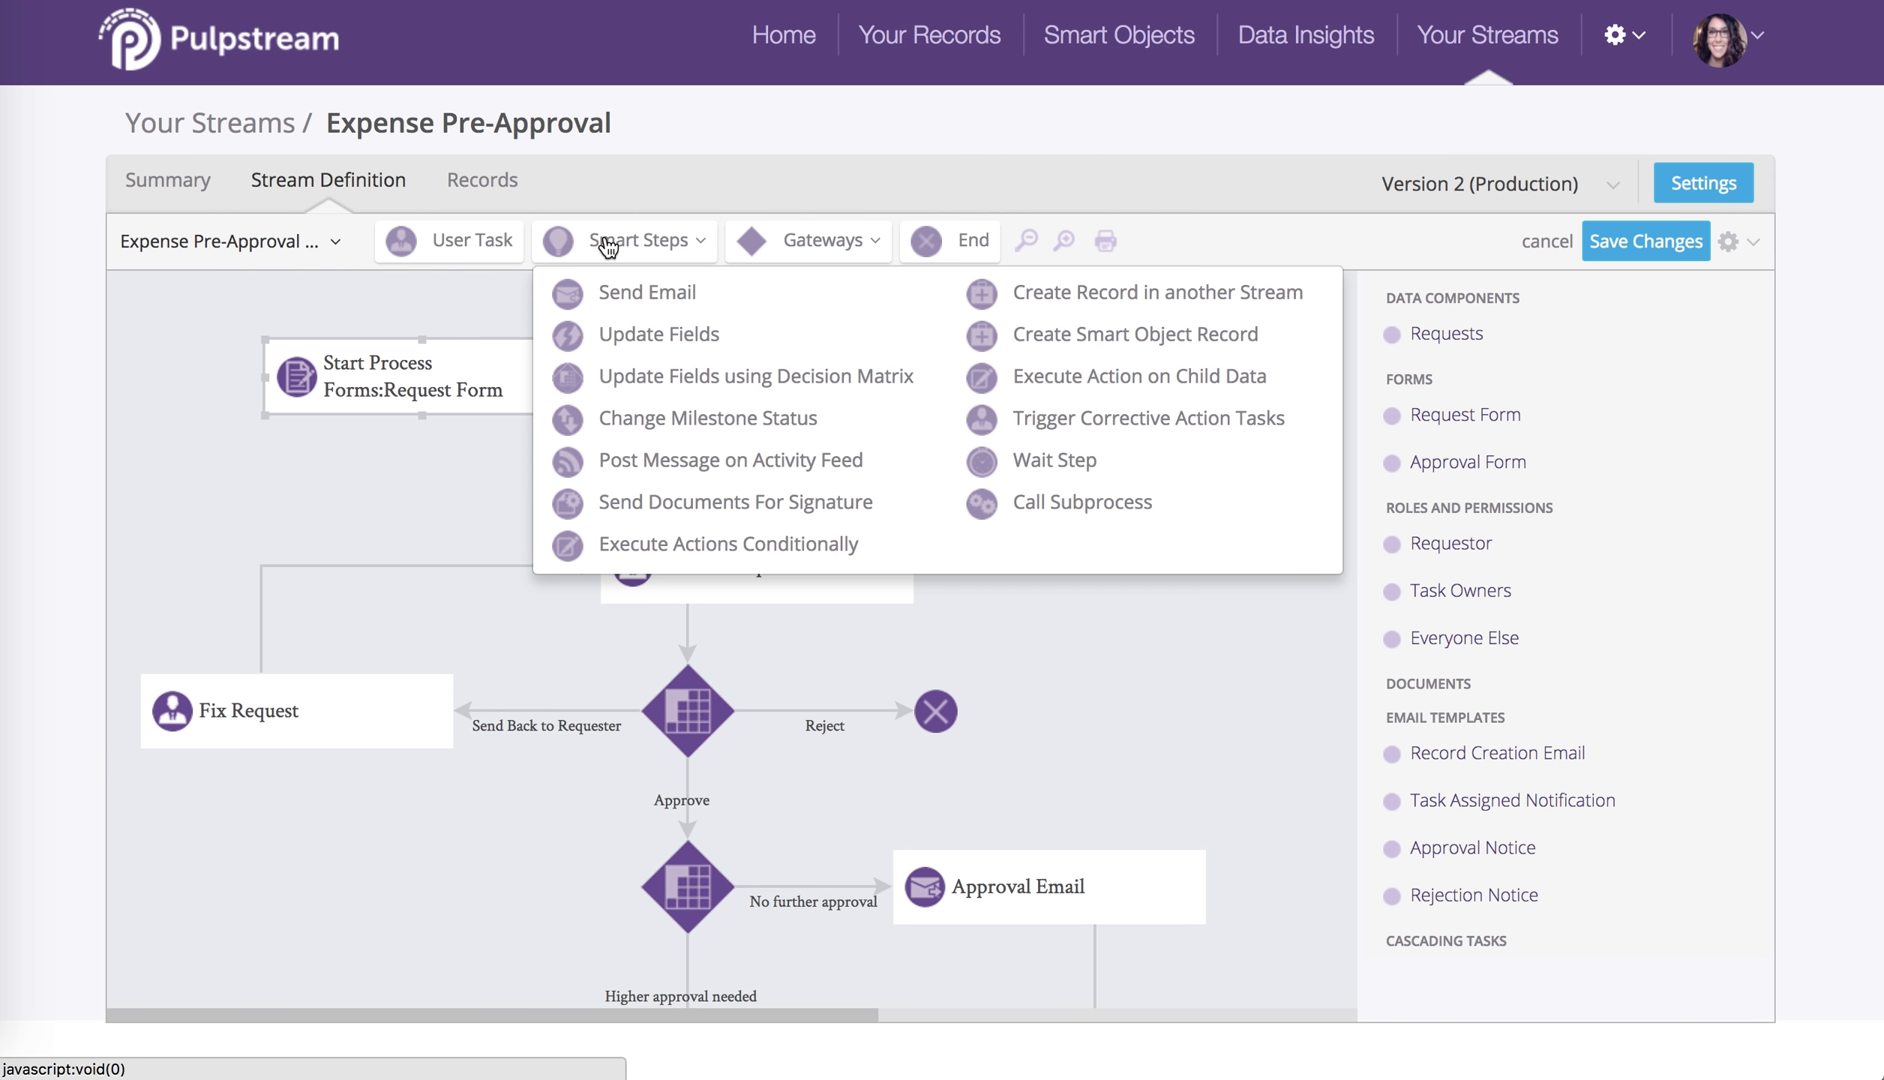
pyautogui.click(608, 330)
pyautogui.moveTo(608, 330); pyautogui.dragTo(753, 392)
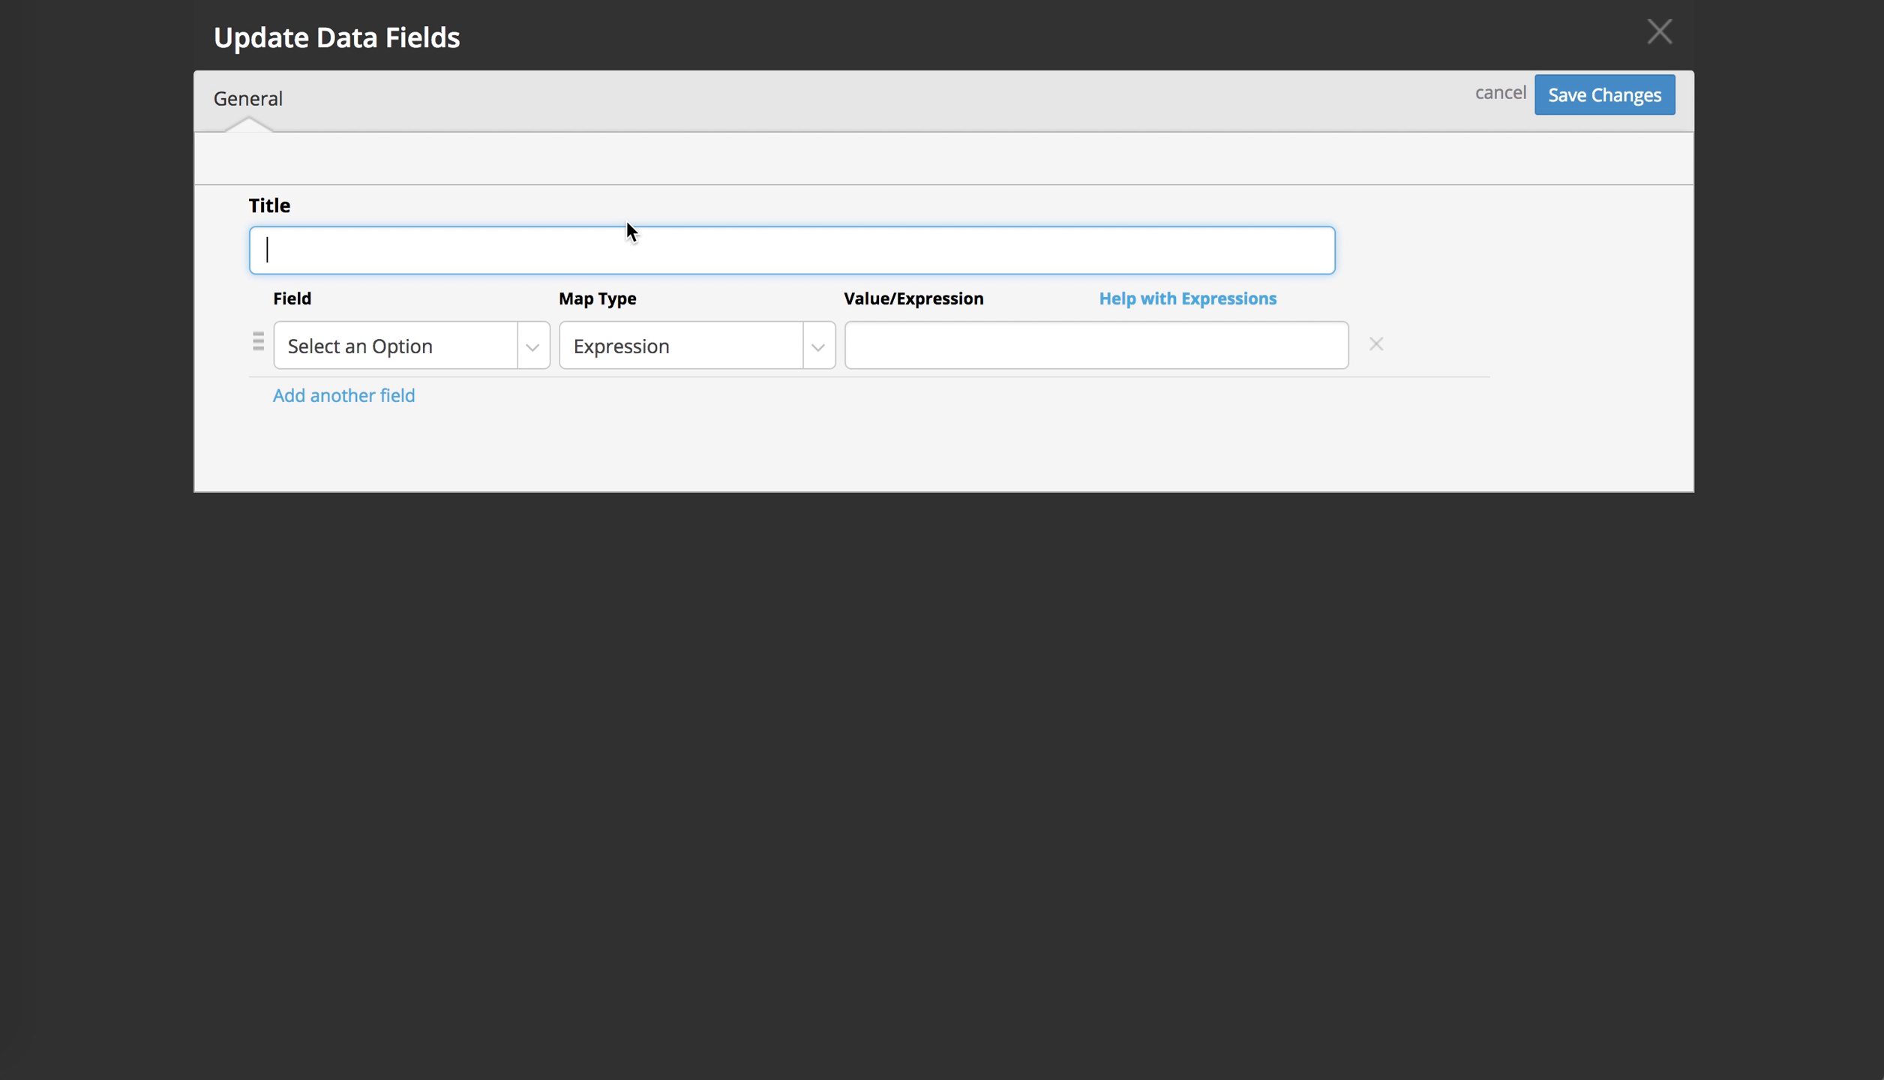
pyautogui.write('Setup Submitter Grade')
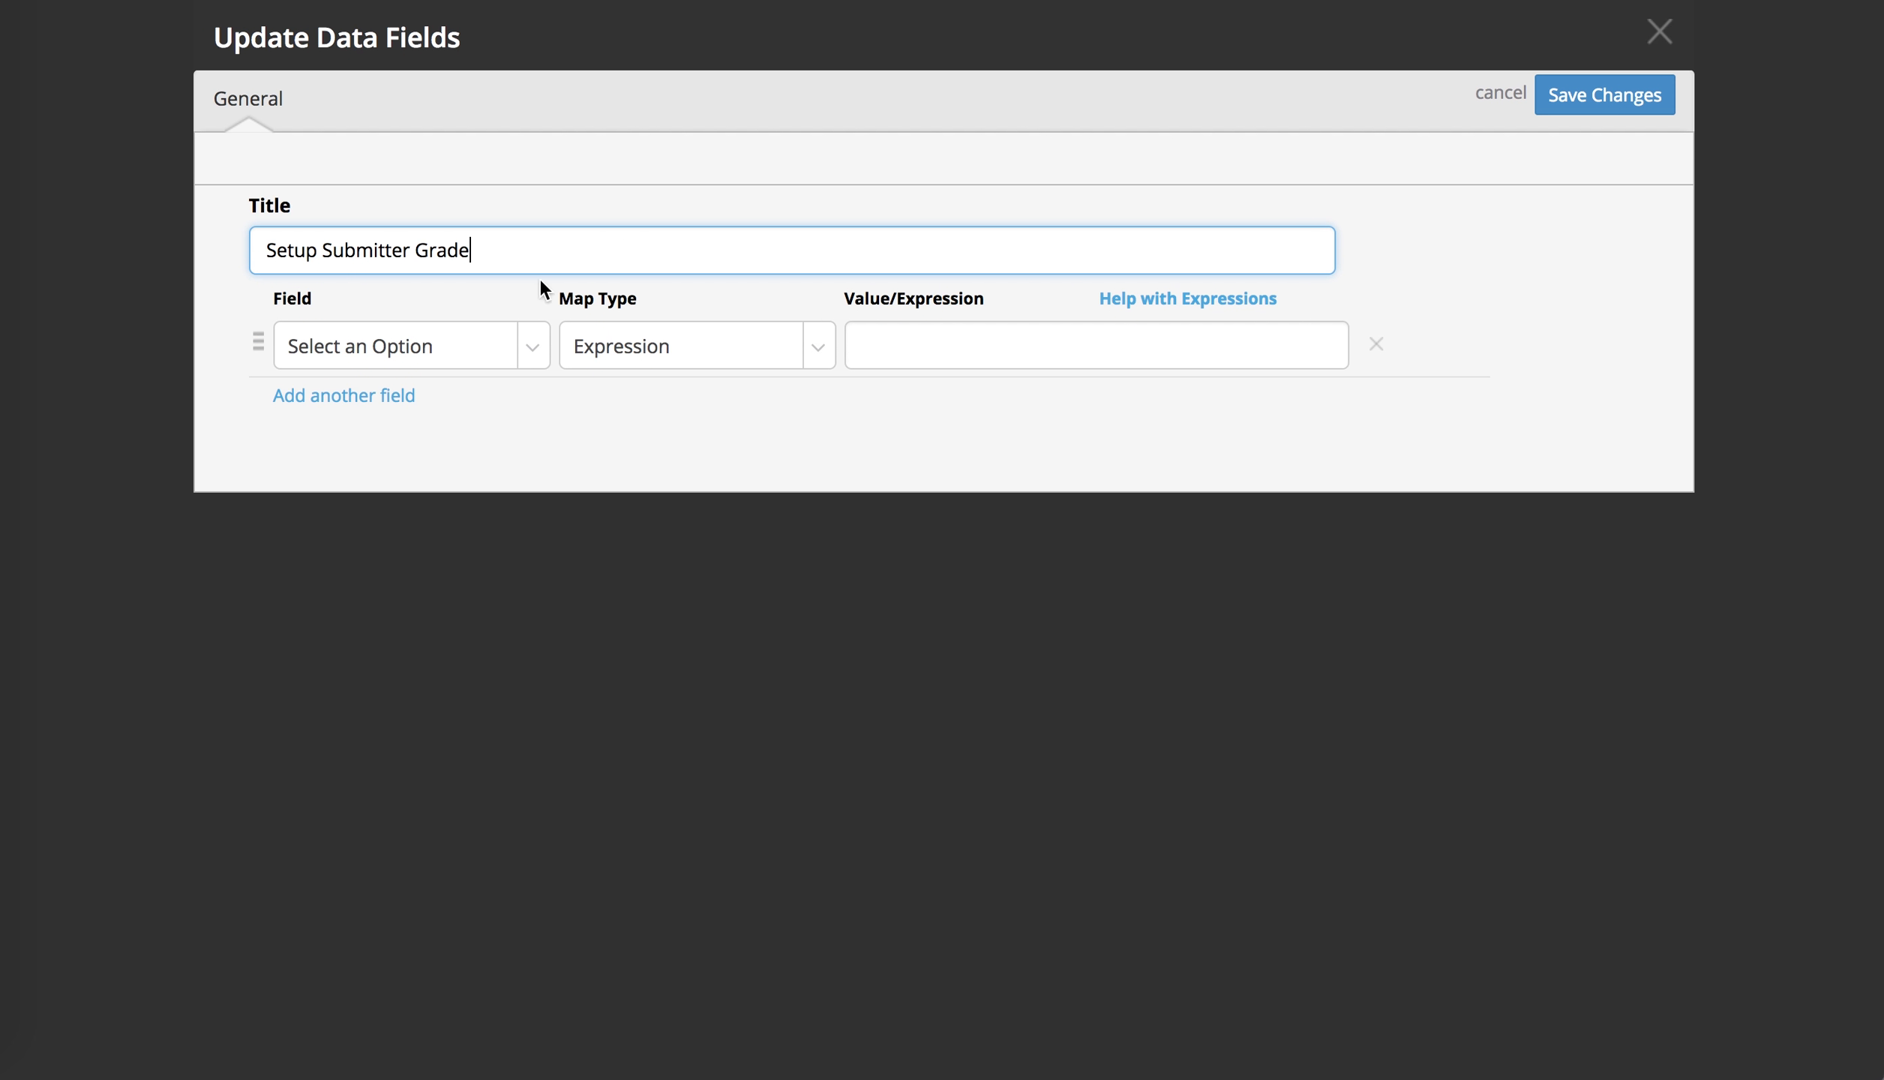
# - Choose Submitter Grade as the field to update and set its map type to Expression
pyautogui.click(414, 366)
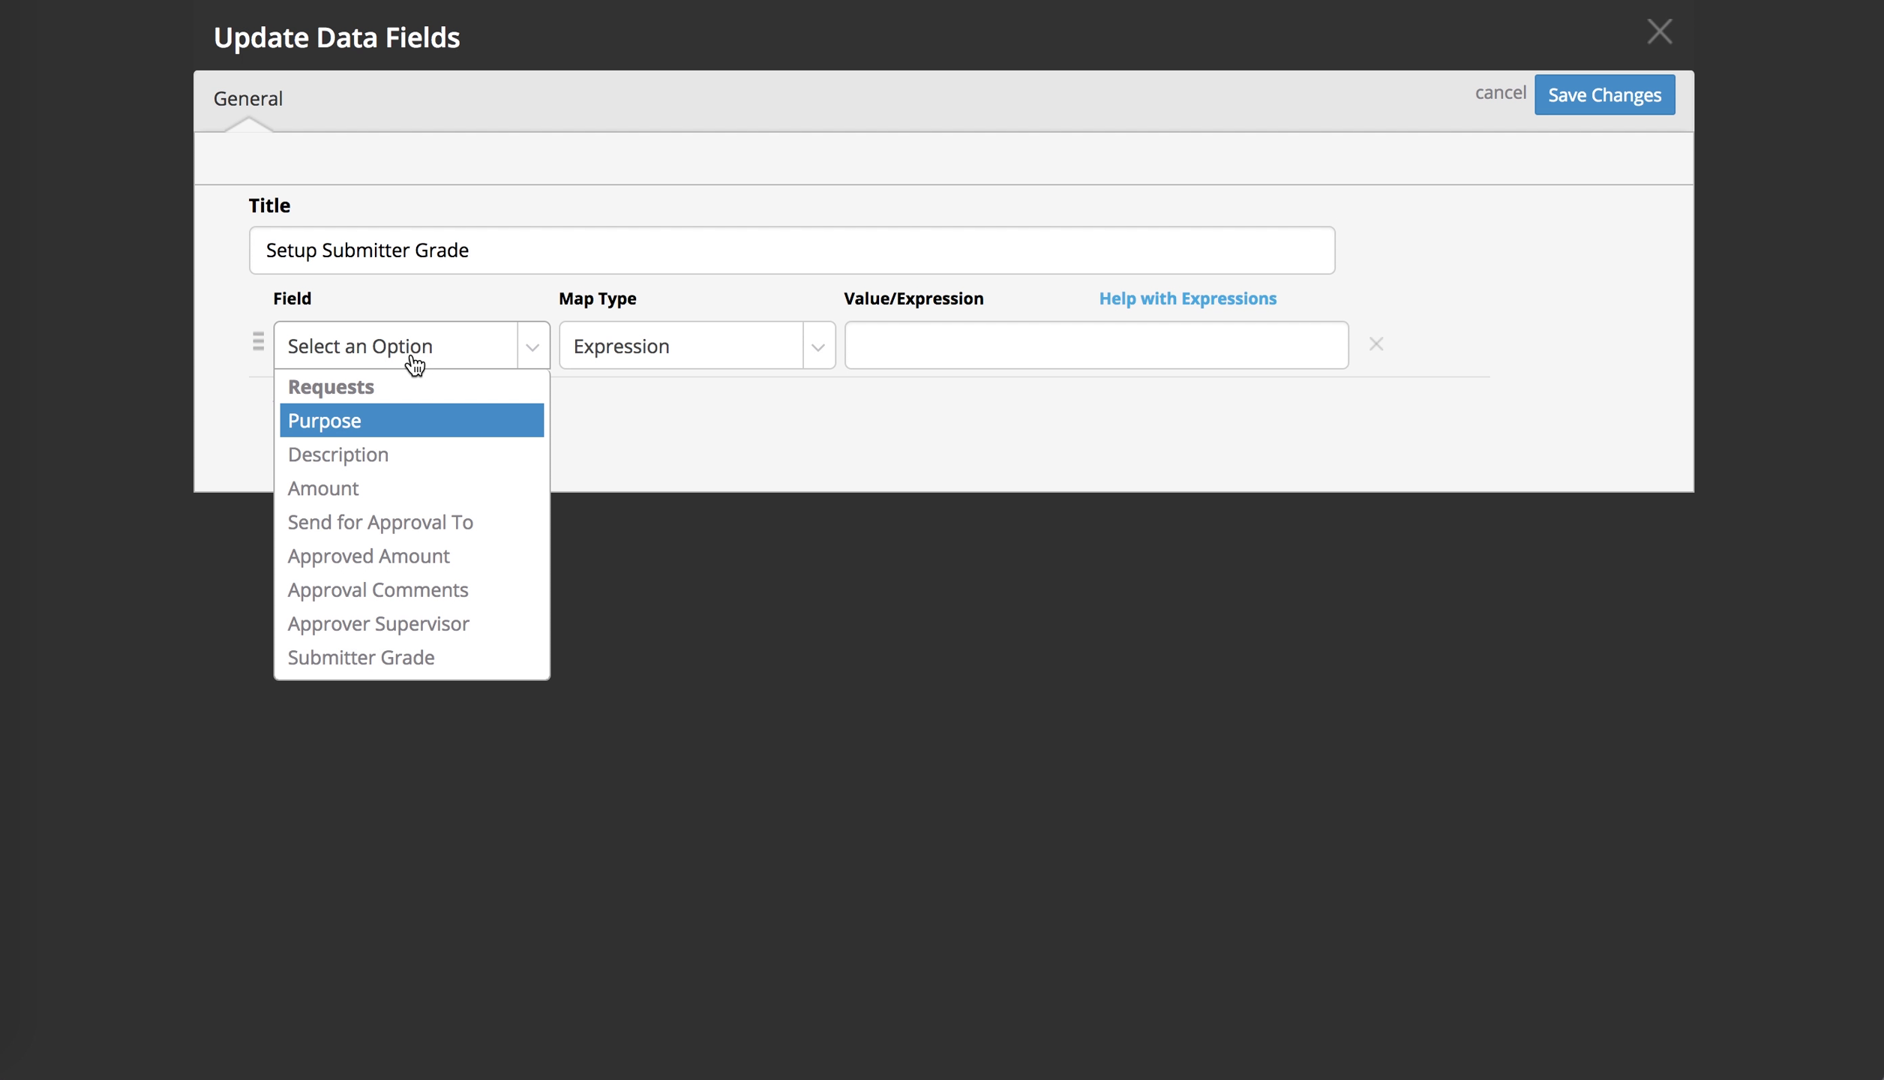
pyautogui.click(442, 658)
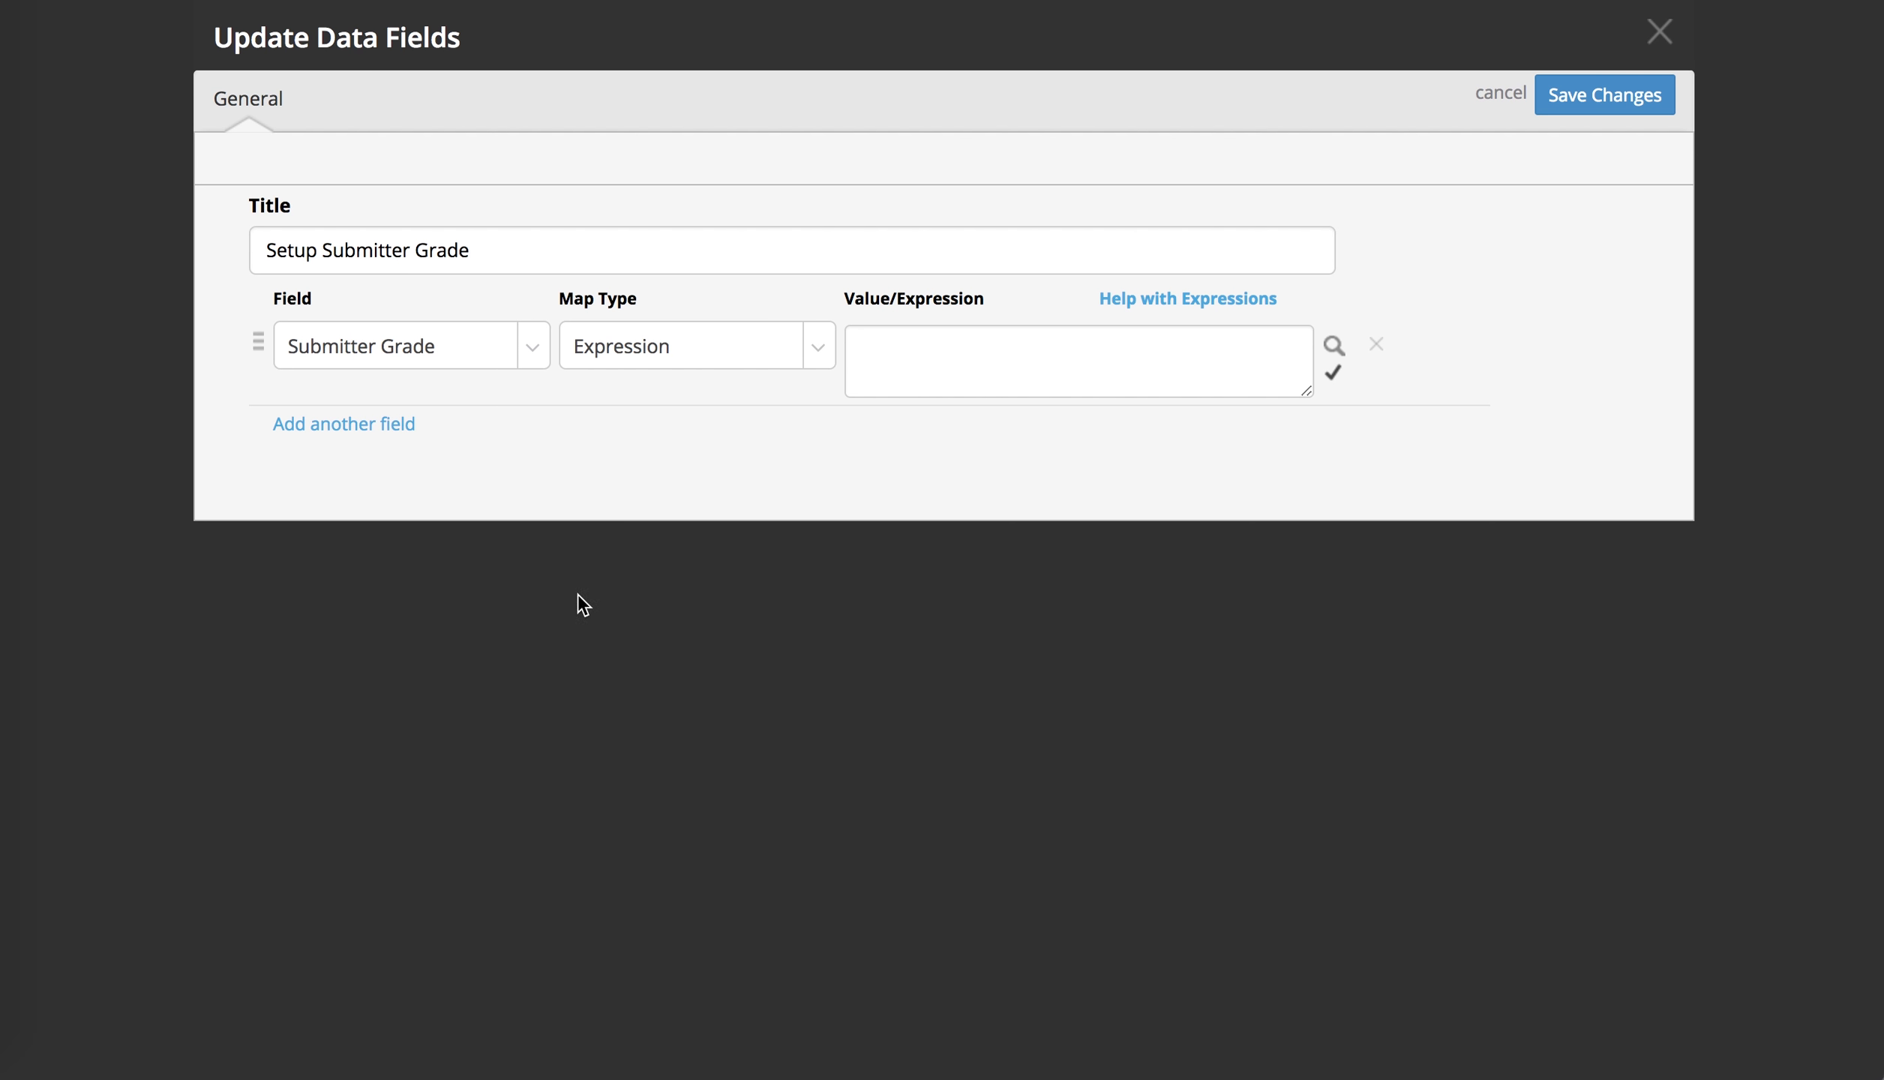
pyautogui.click(686, 372)
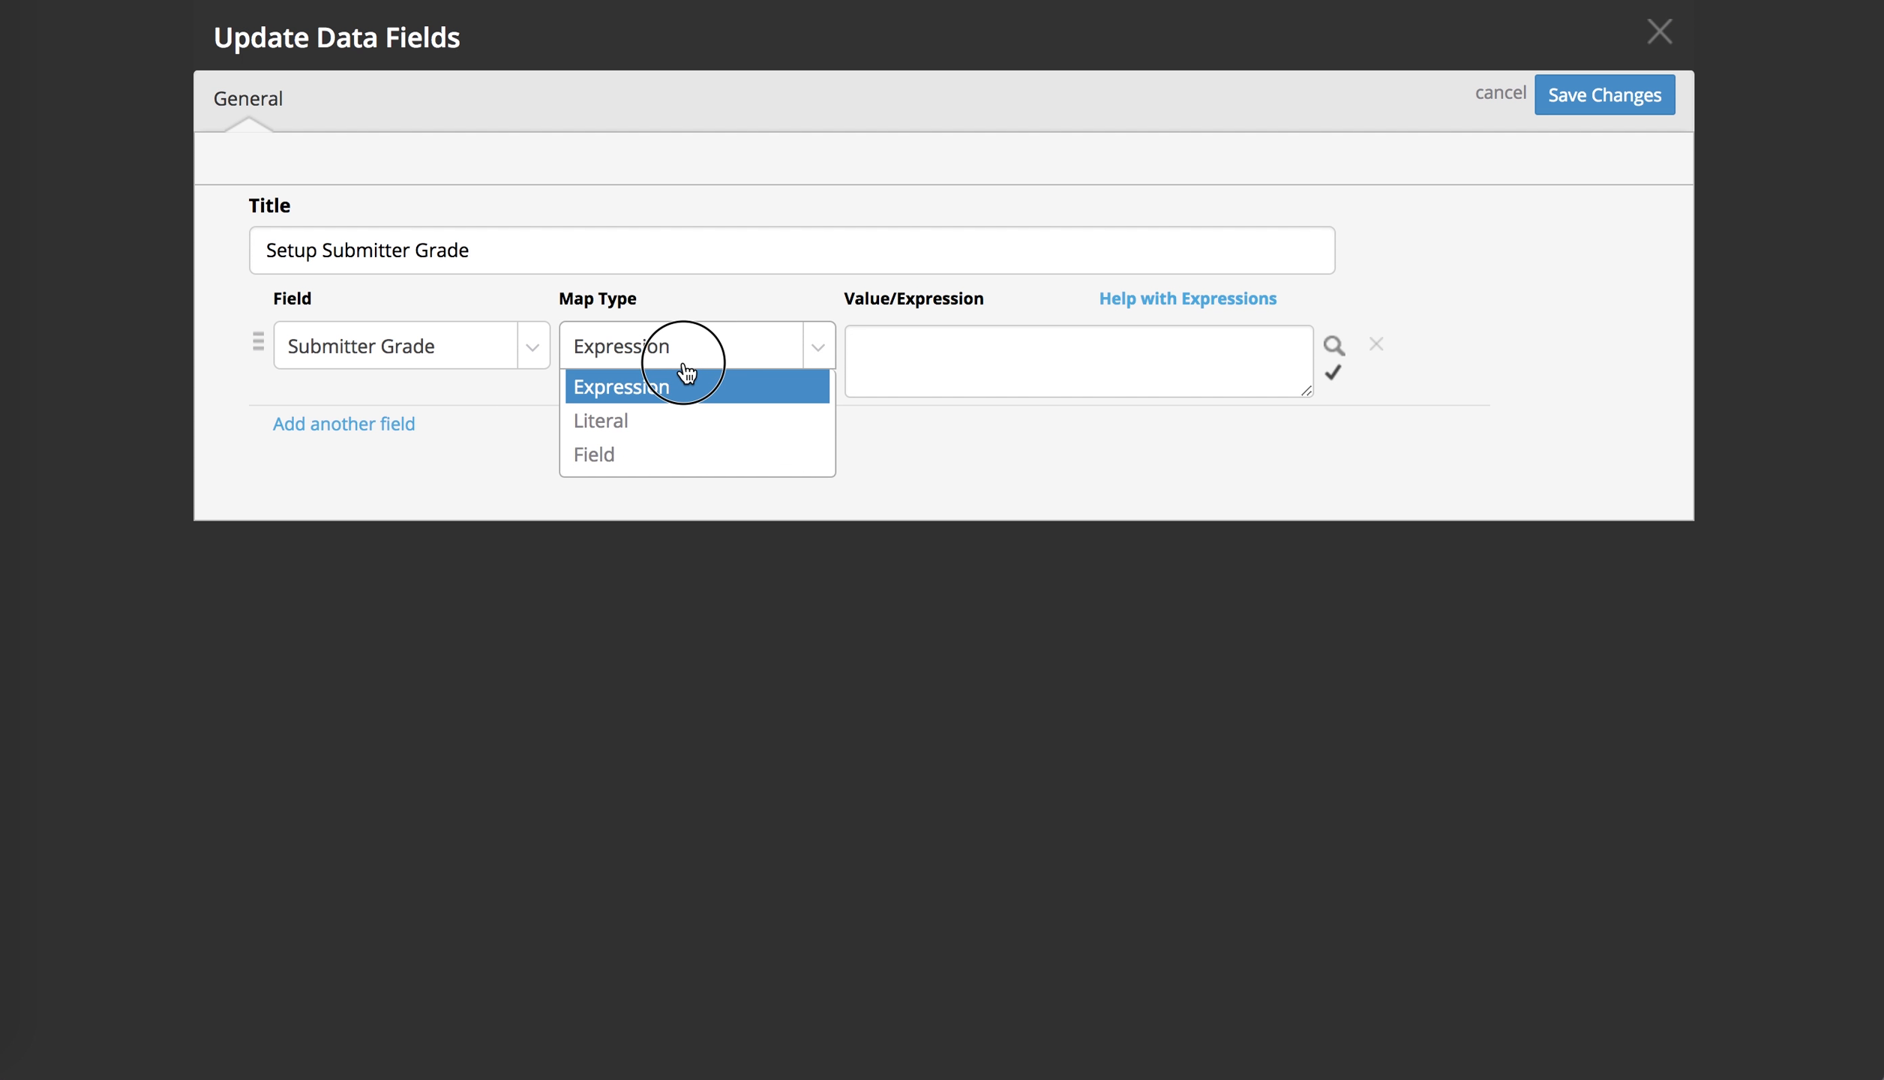
pyautogui.click(744, 389)
pyautogui.click(884, 367)
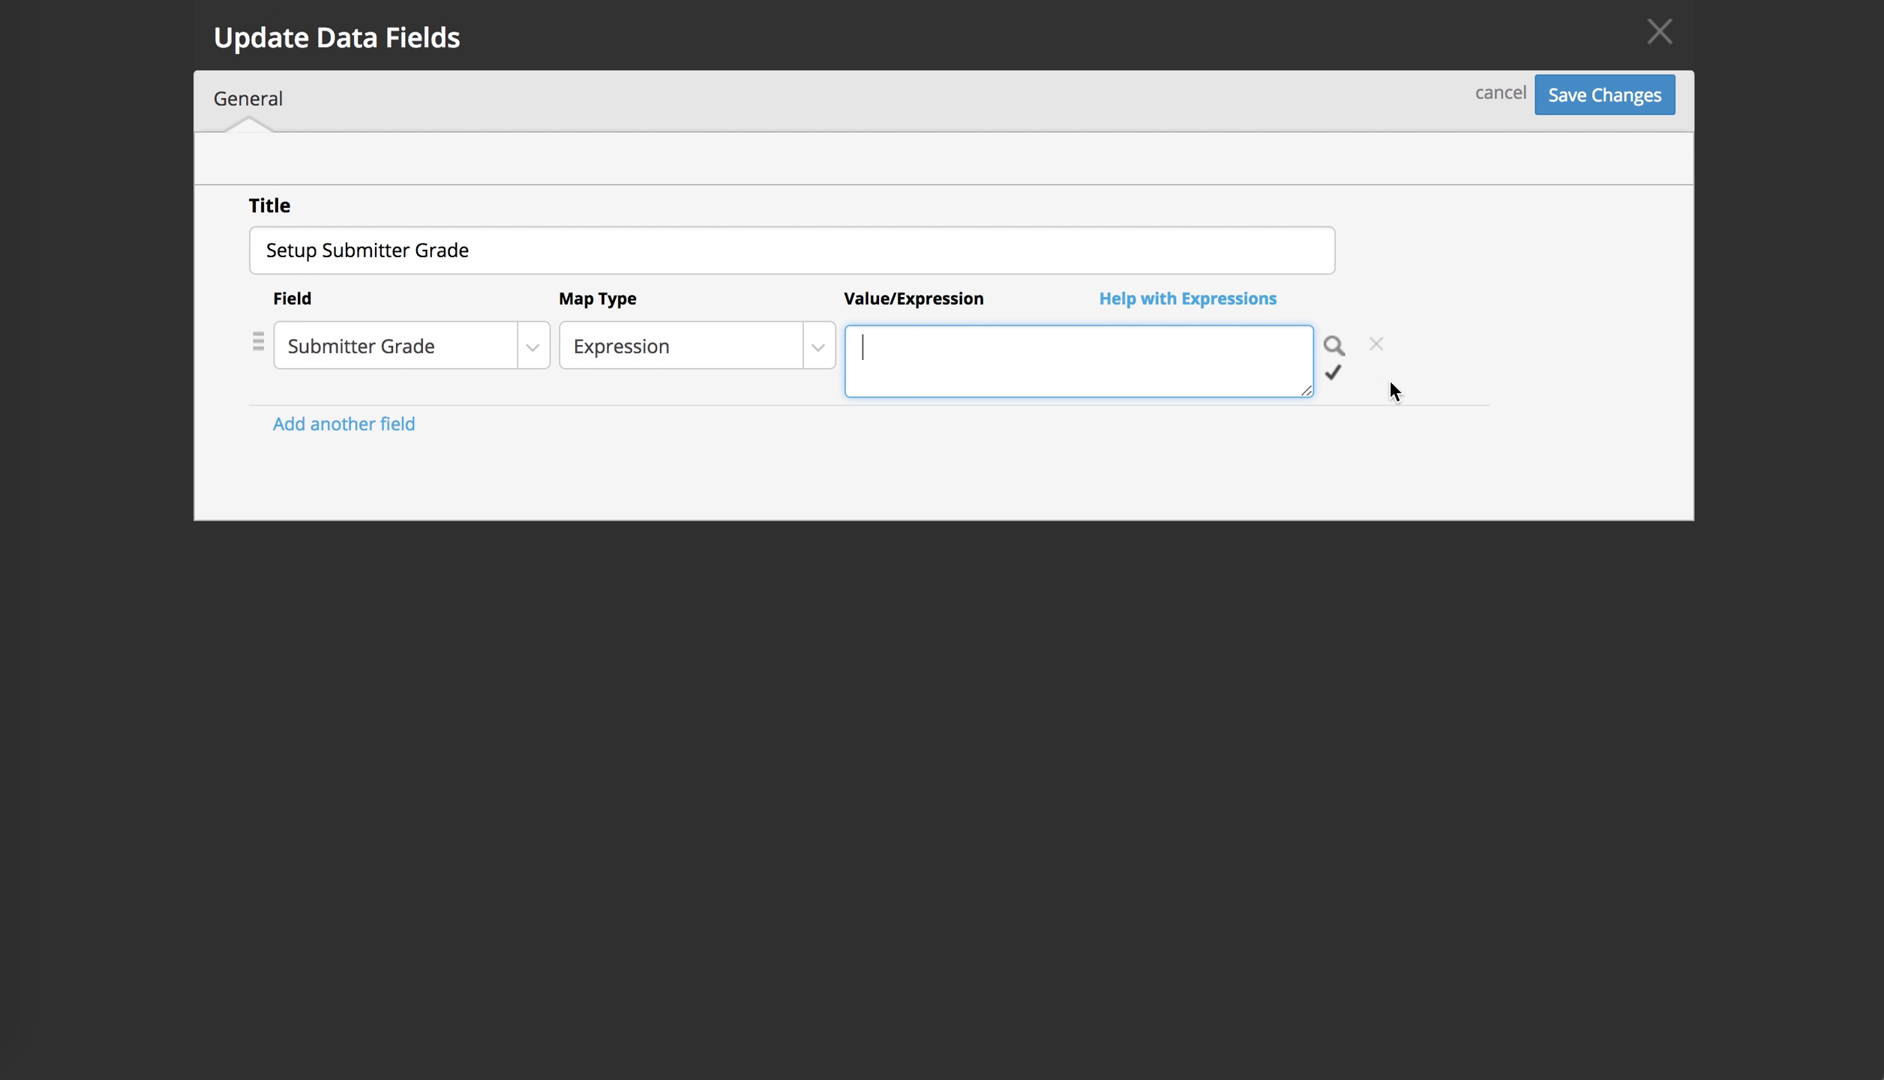
# - Look up the Grade user field under Created By in the record meta fields and copy its merge field value
pyautogui.click(1332, 347)
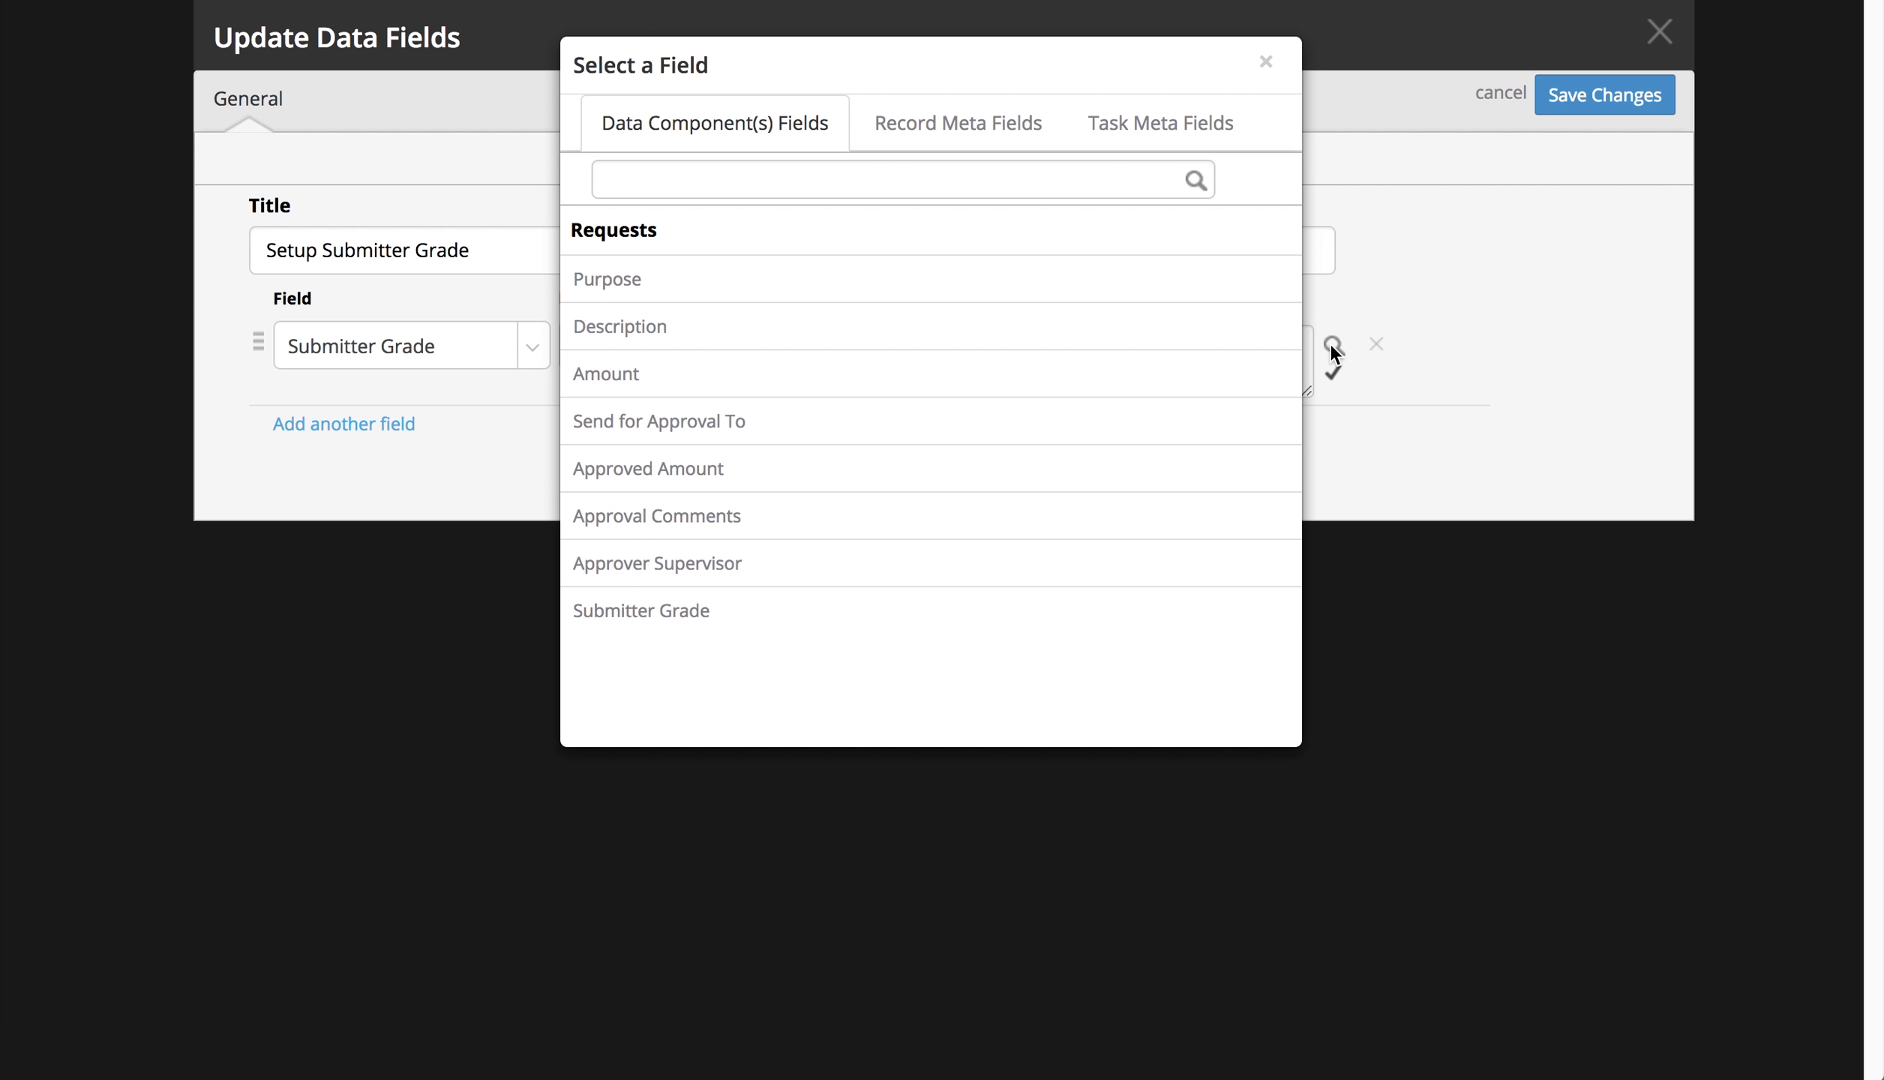
pyautogui.click(991, 129)
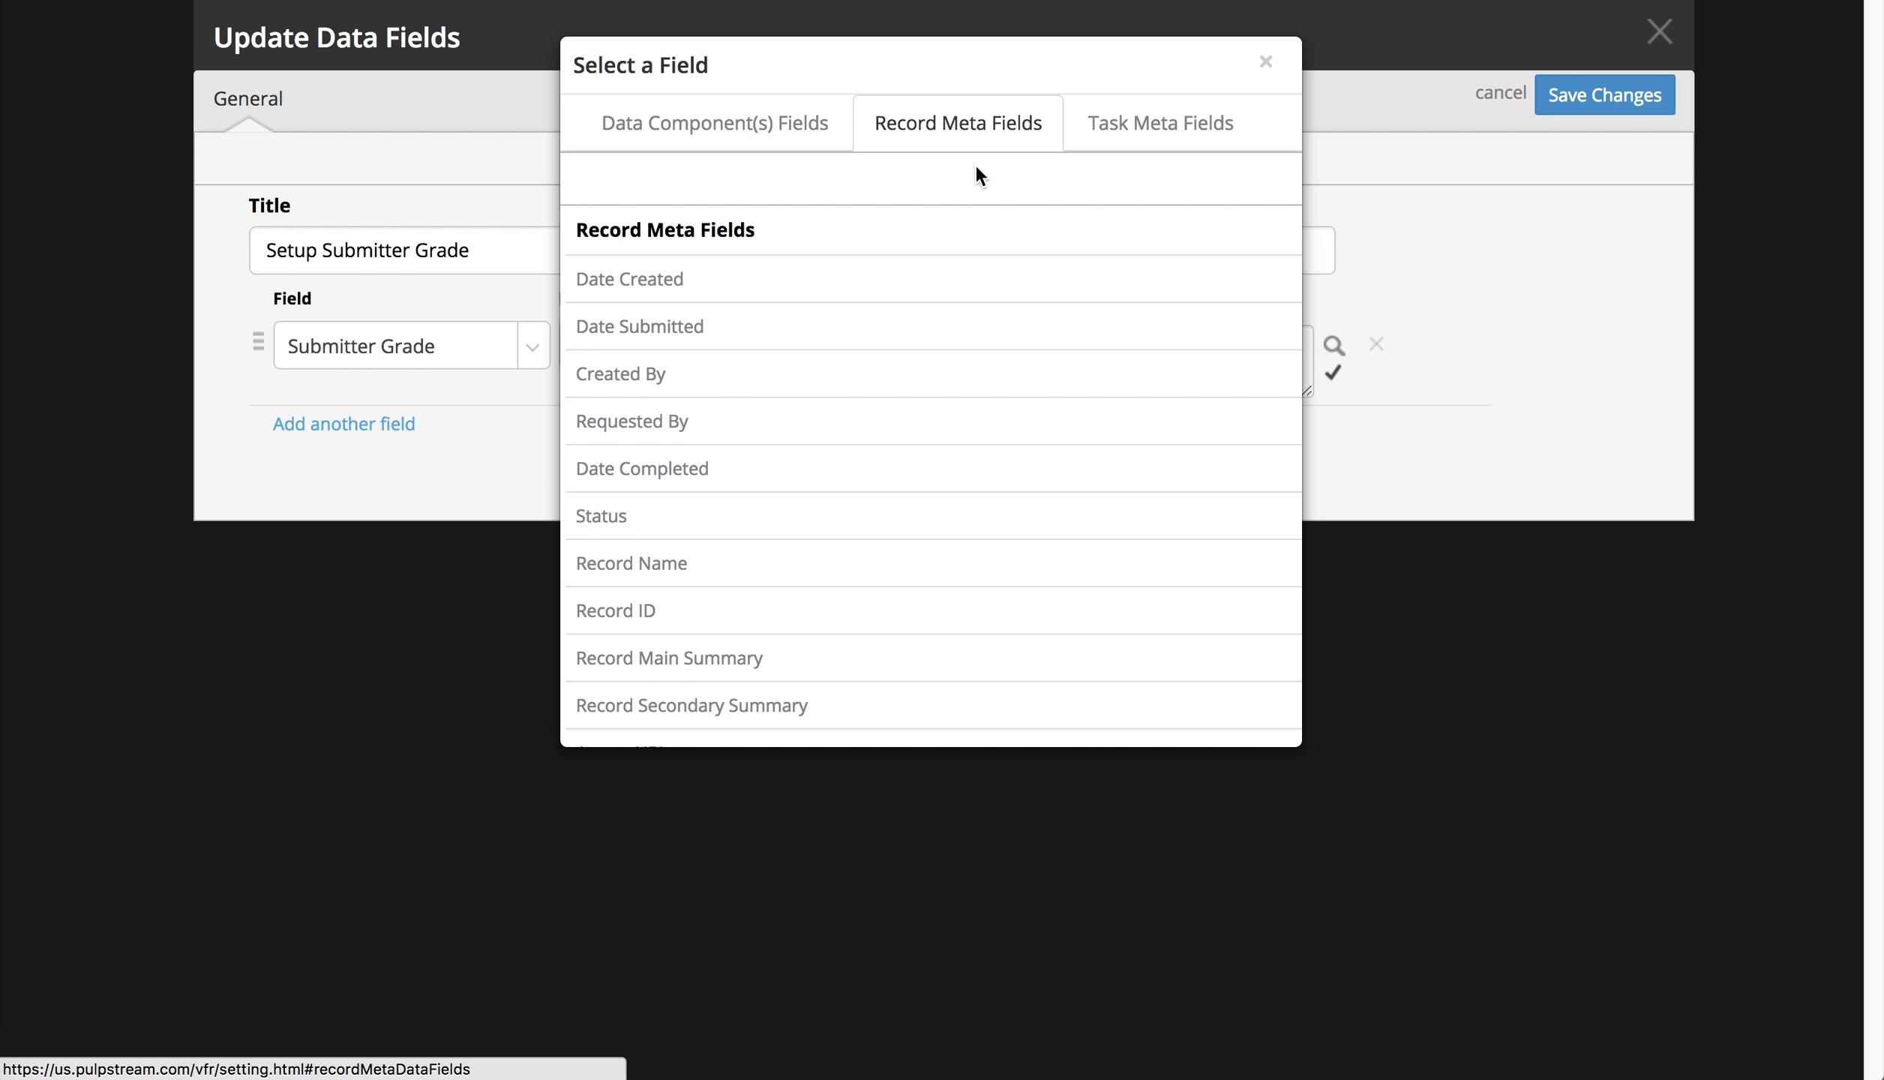
pyautogui.click(920, 390)
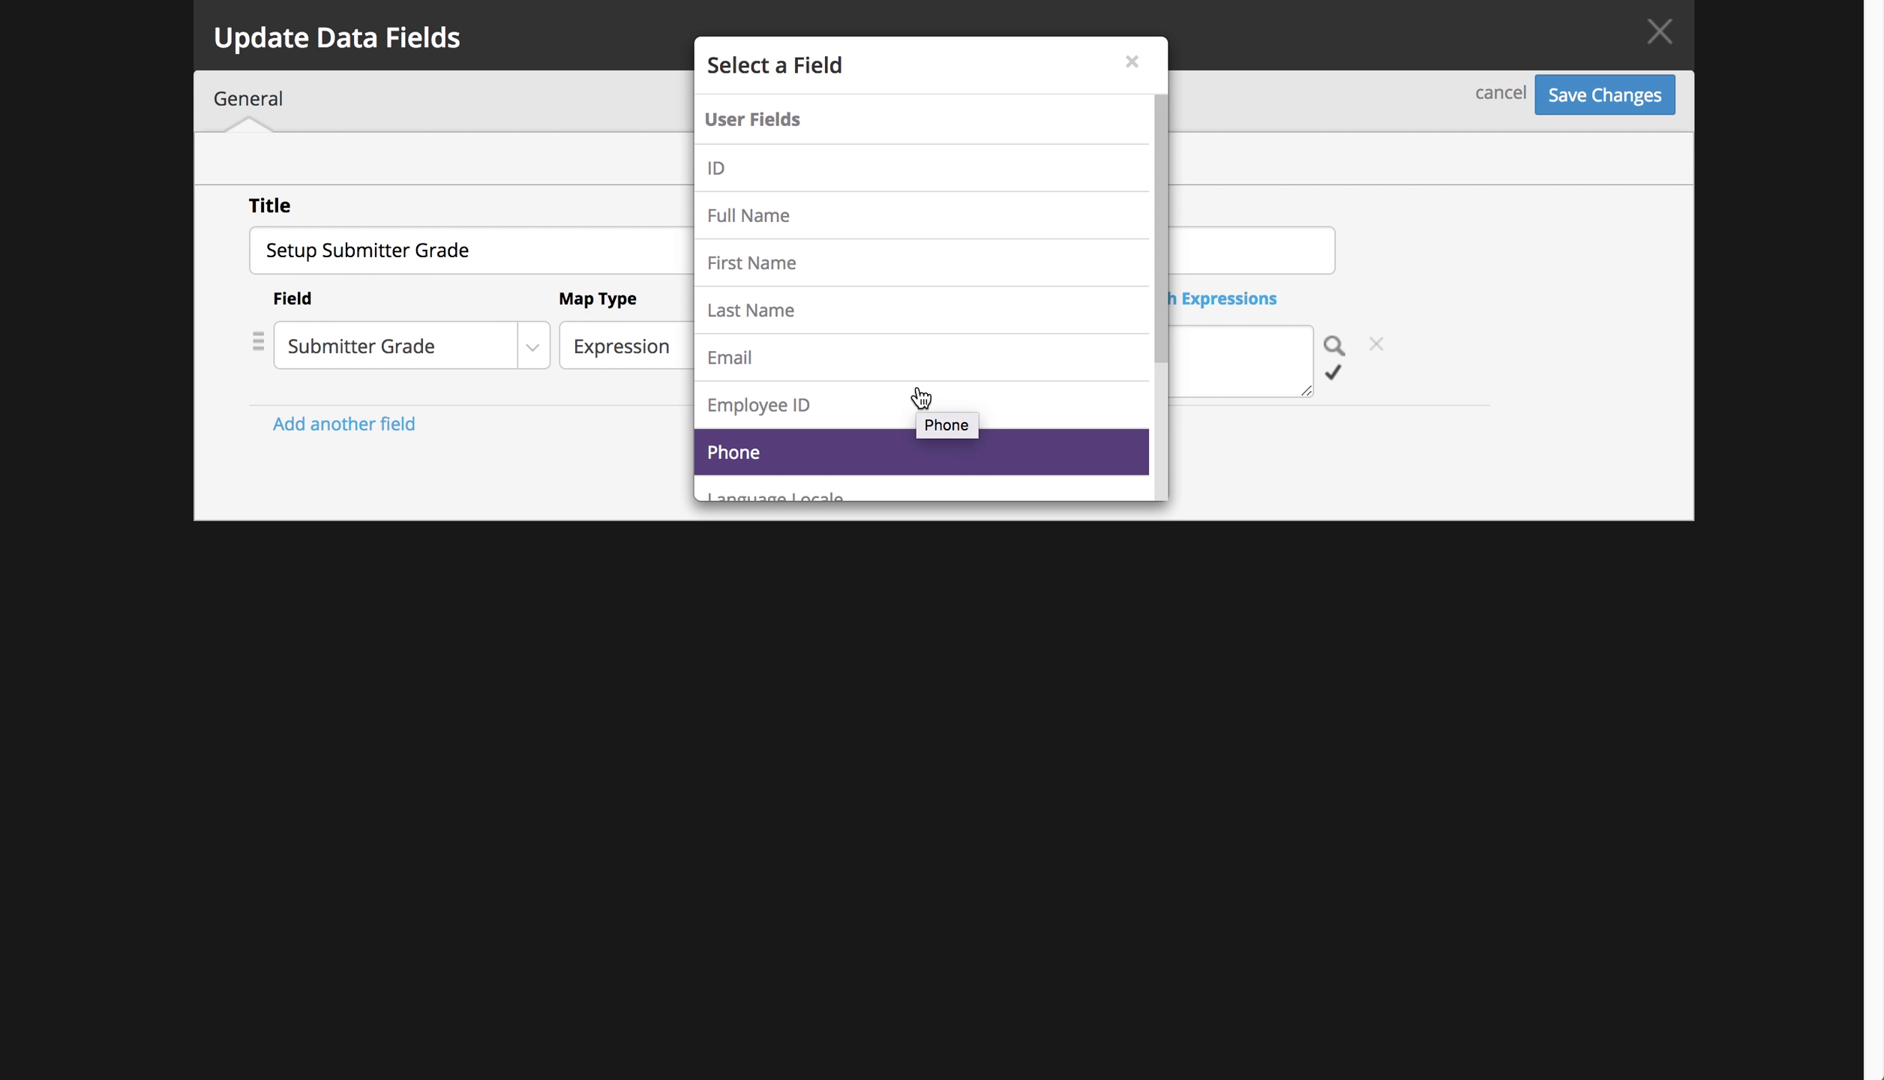
pyautogui.scroll(-4, 920, 399)
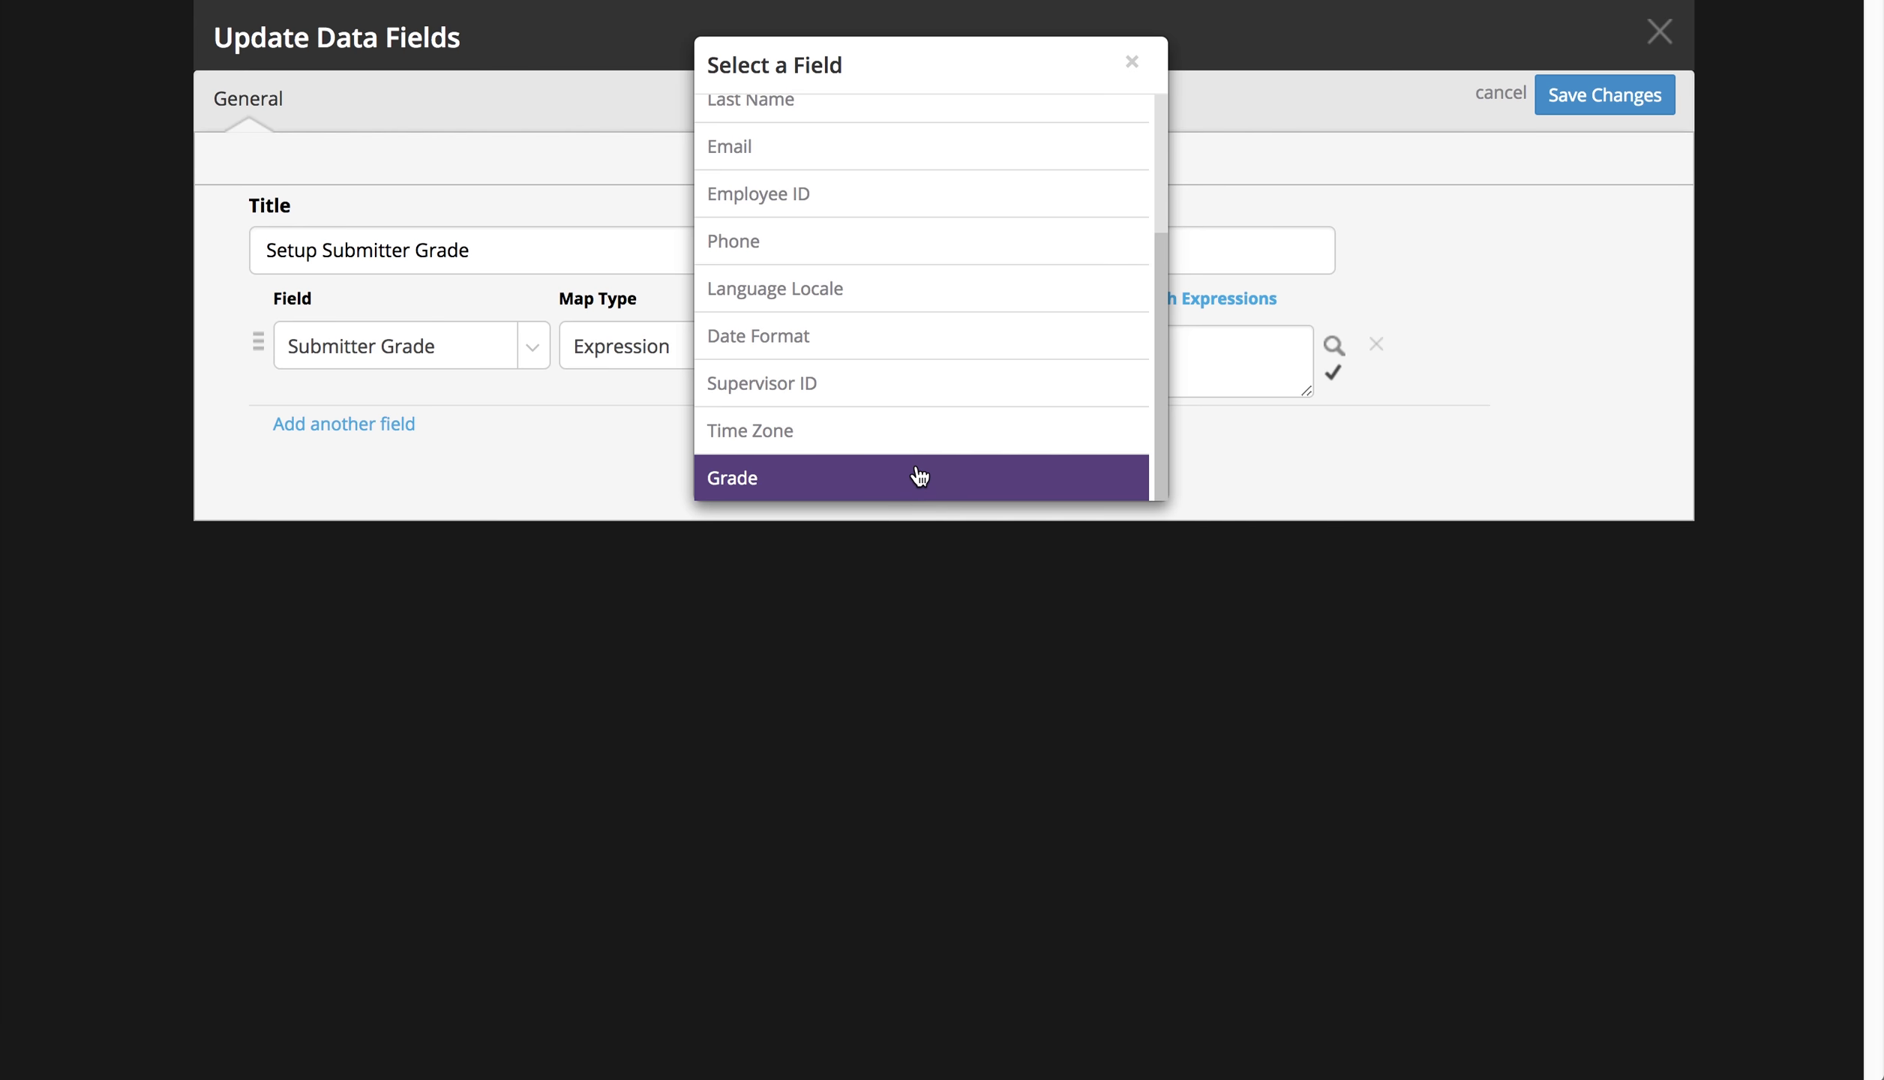
pyautogui.click(919, 476)
pyautogui.click(851, 184)
pyautogui.press('super+c')
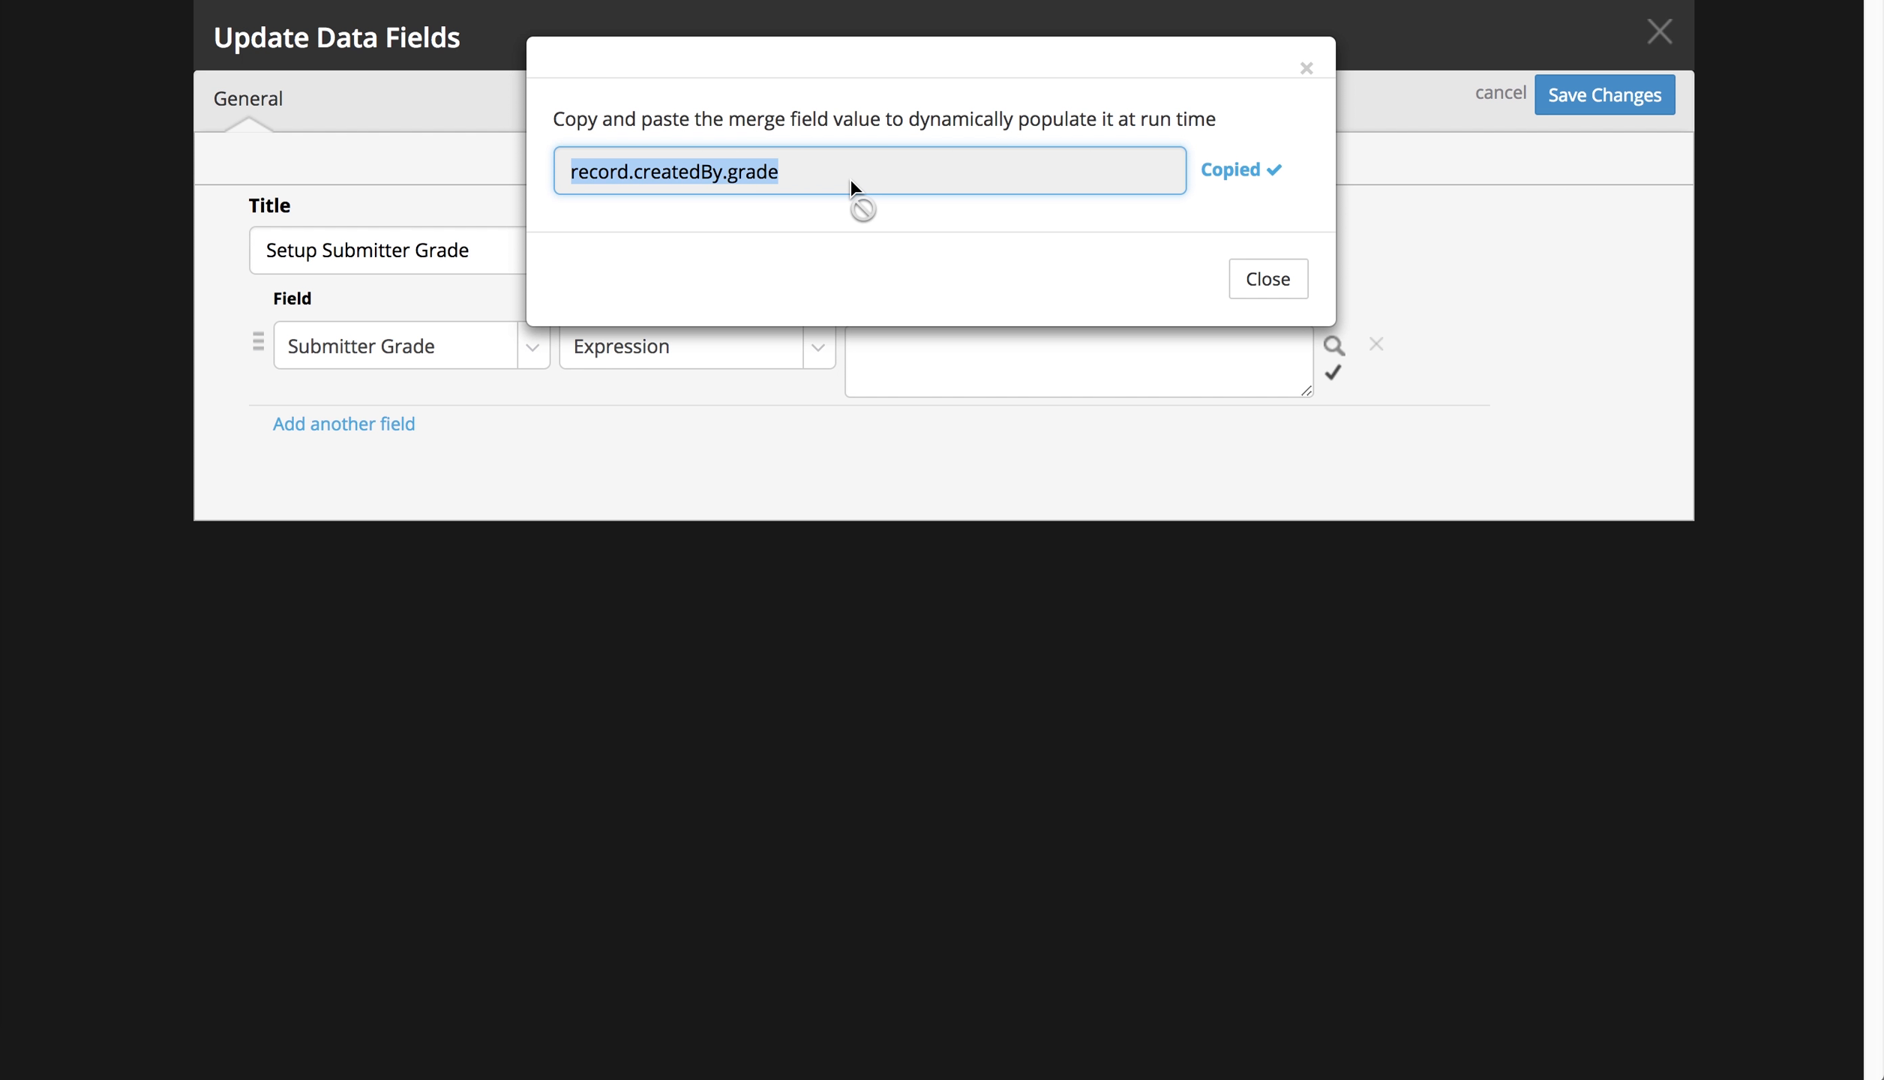
# - Paste record.createdBy.grade as the Submitter Grade expression and save the Update Data Fields step
pyautogui.click(1254, 285)
pyautogui.click(1085, 355)
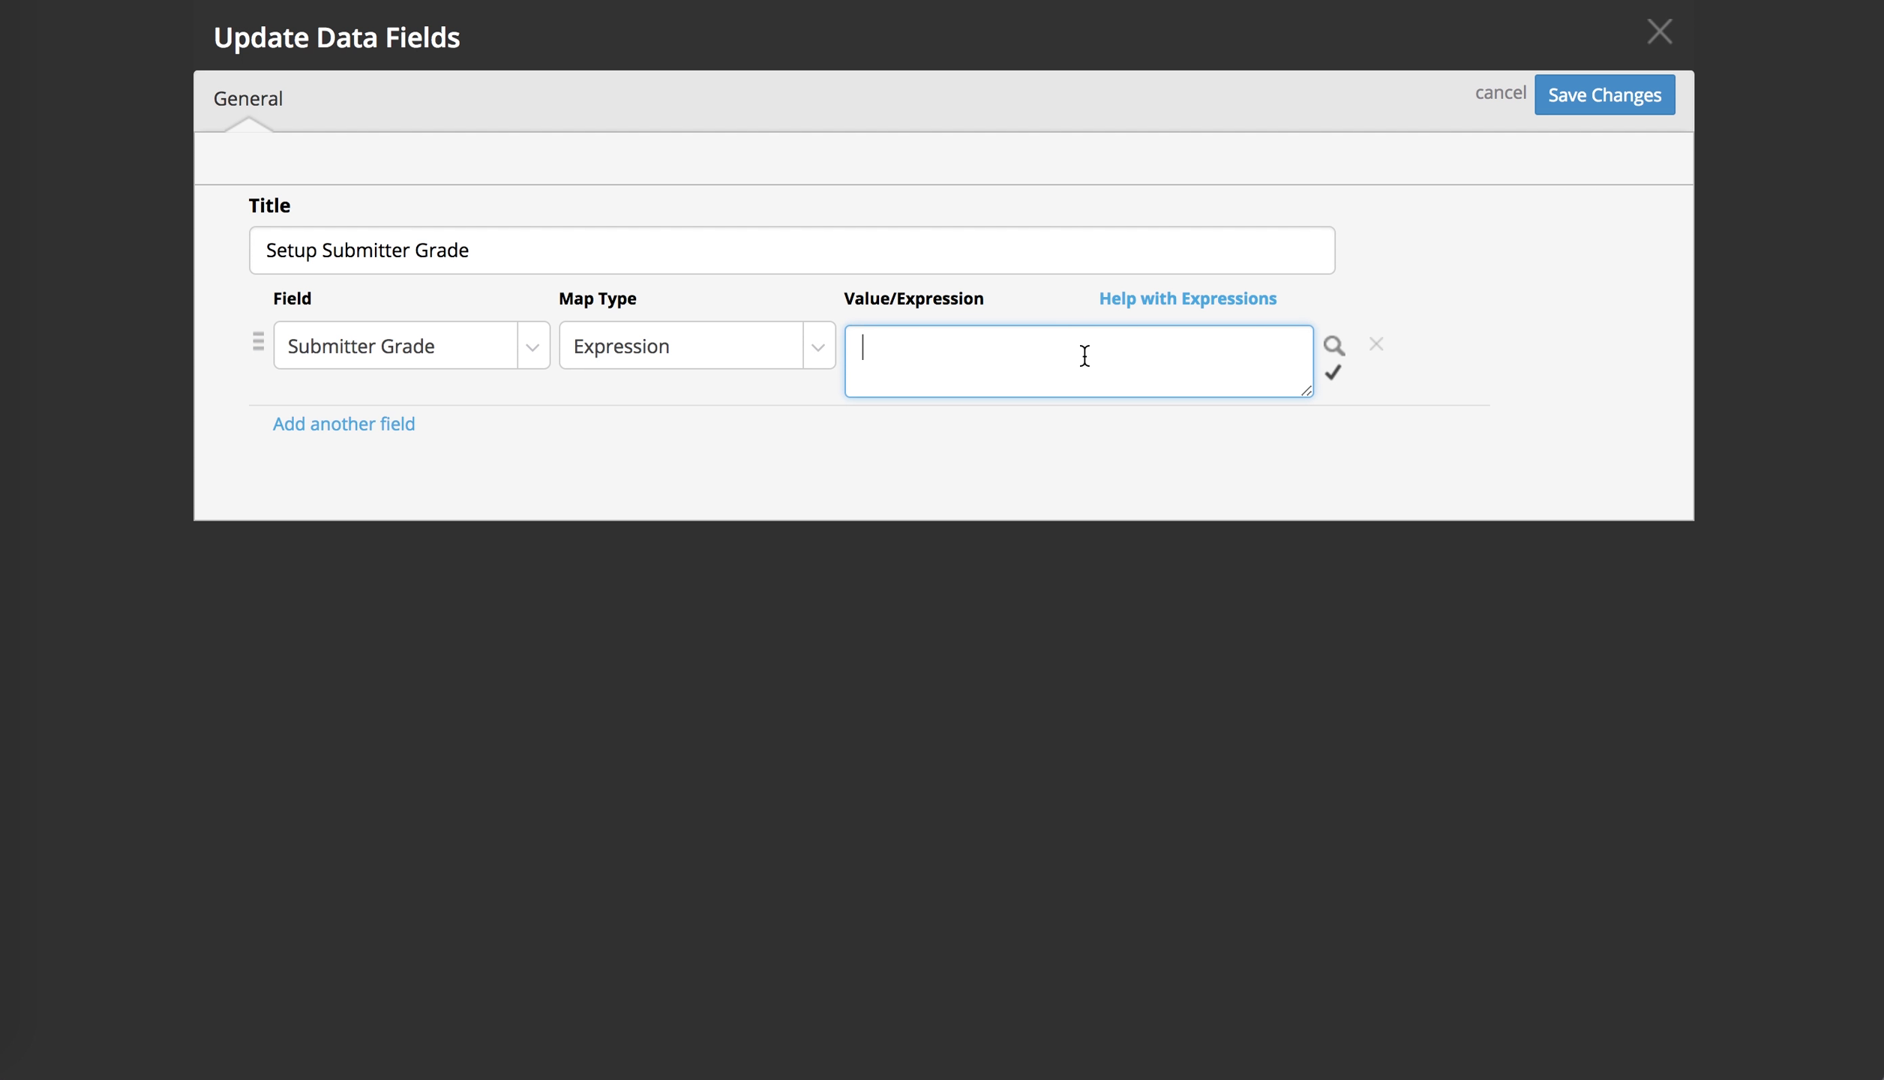
pyautogui.press('super+v')
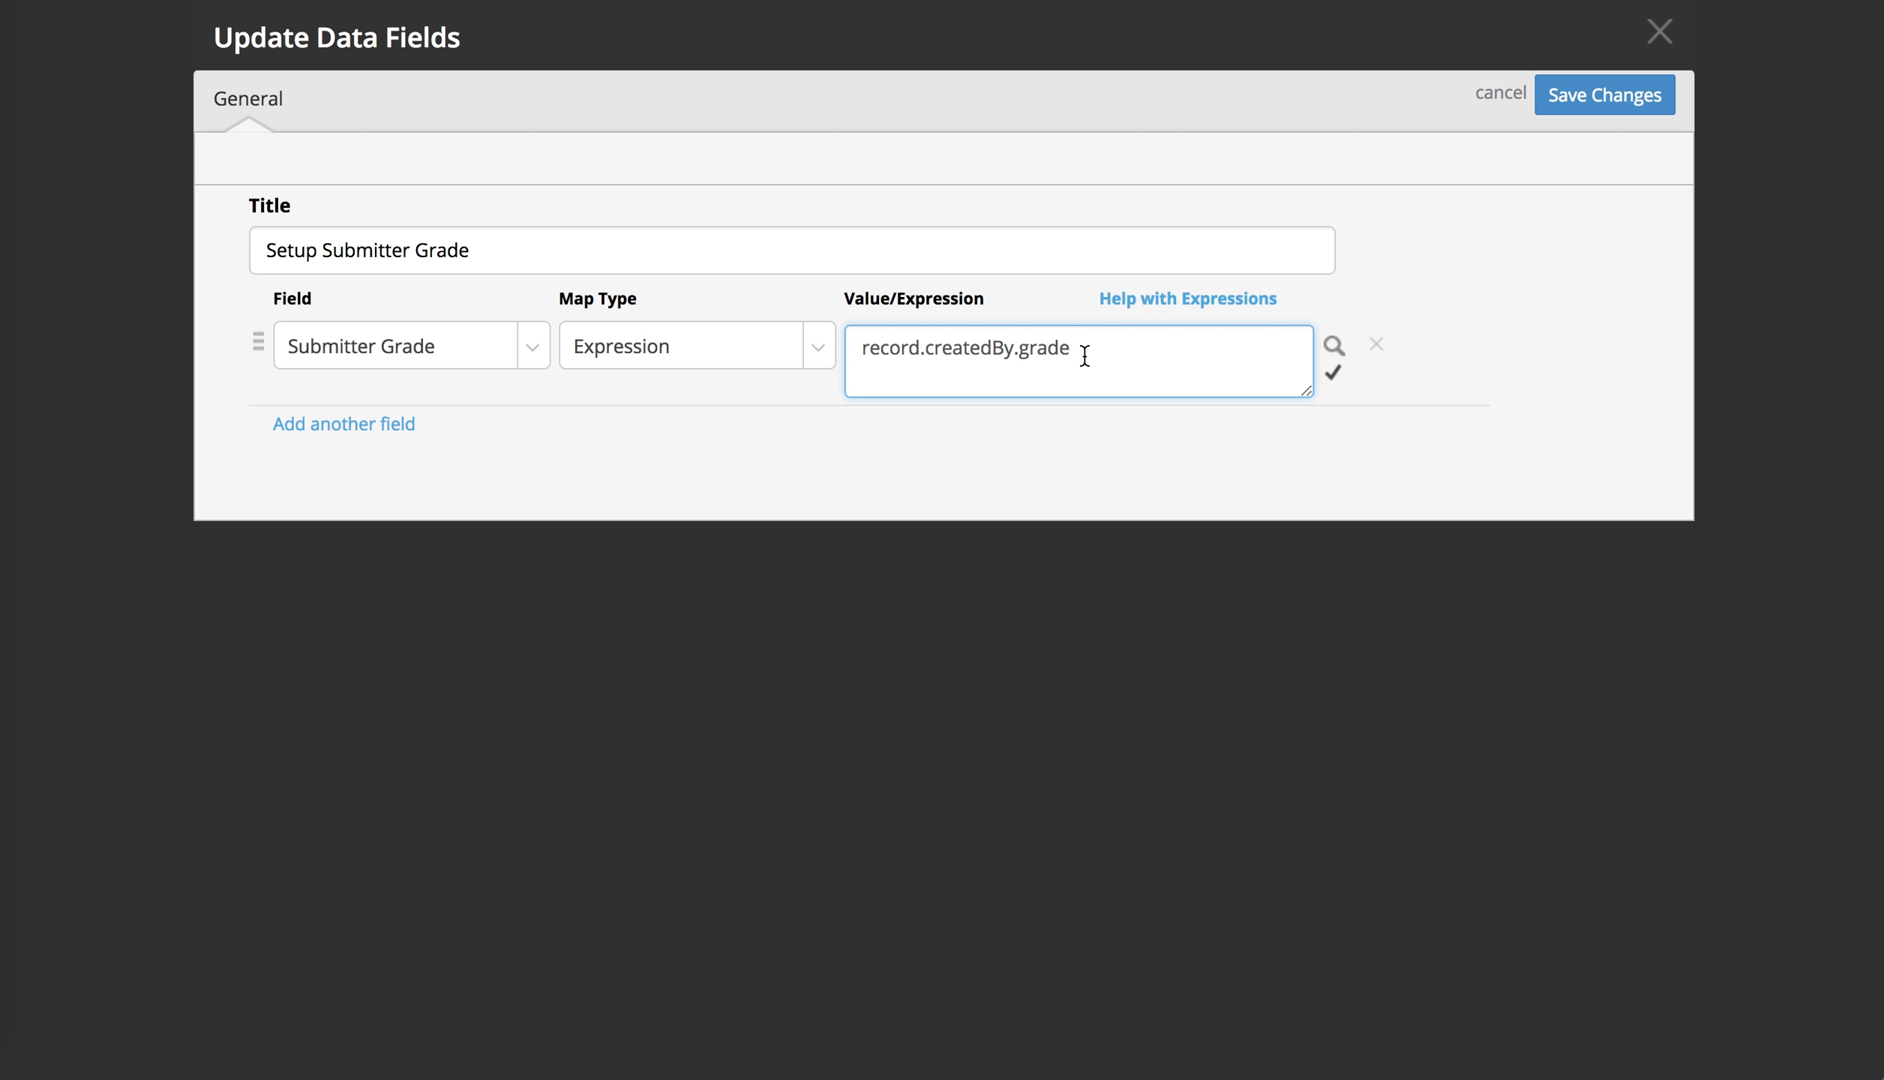
pyautogui.click(1604, 94)
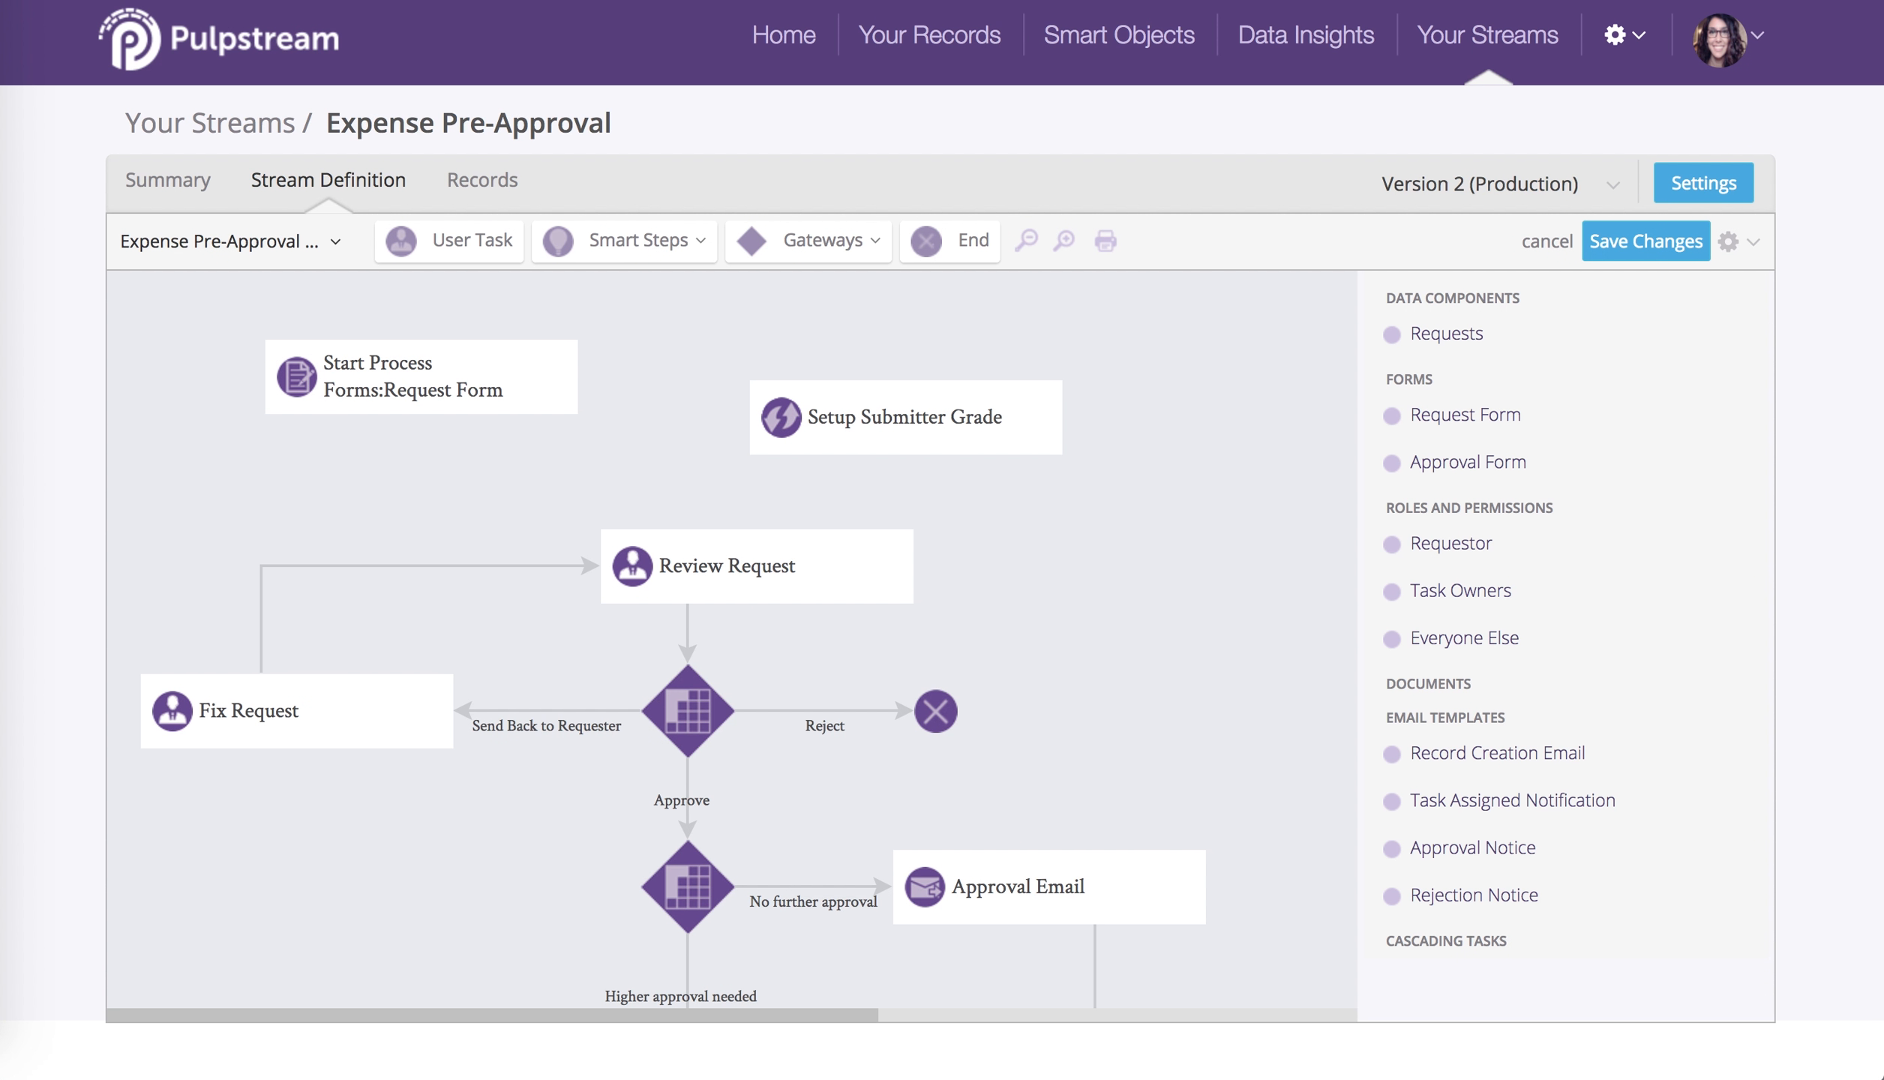
# - Connect Start Process to Setup Submitter Grade and that step to Review Request, and align the first two boxes in a row
pyautogui.moveTo(421, 401); pyautogui.dragTo(832, 409)
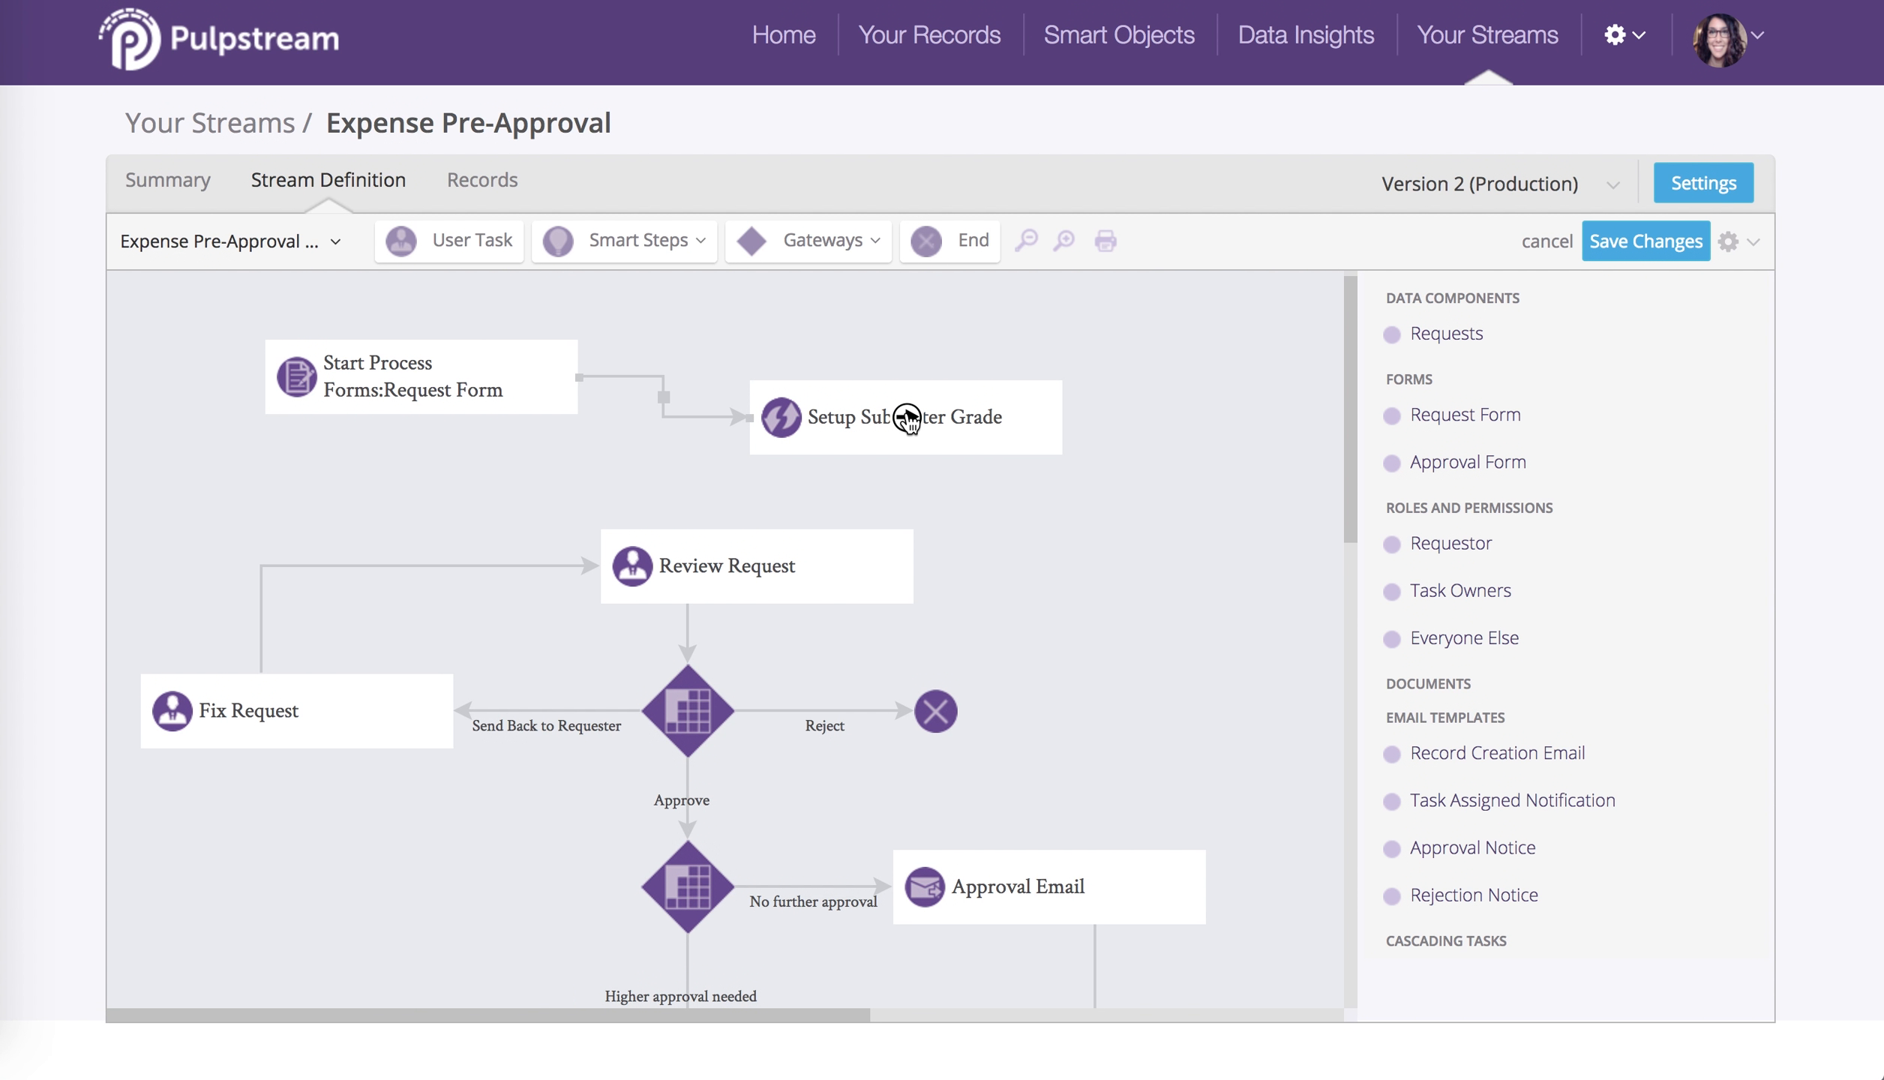
pyautogui.moveTo(907, 413); pyautogui.dragTo(751, 579)
pyautogui.moveTo(456, 387); pyautogui.dragTo(372, 387)
pyautogui.moveTo(827, 390); pyautogui.dragTo(664, 351)
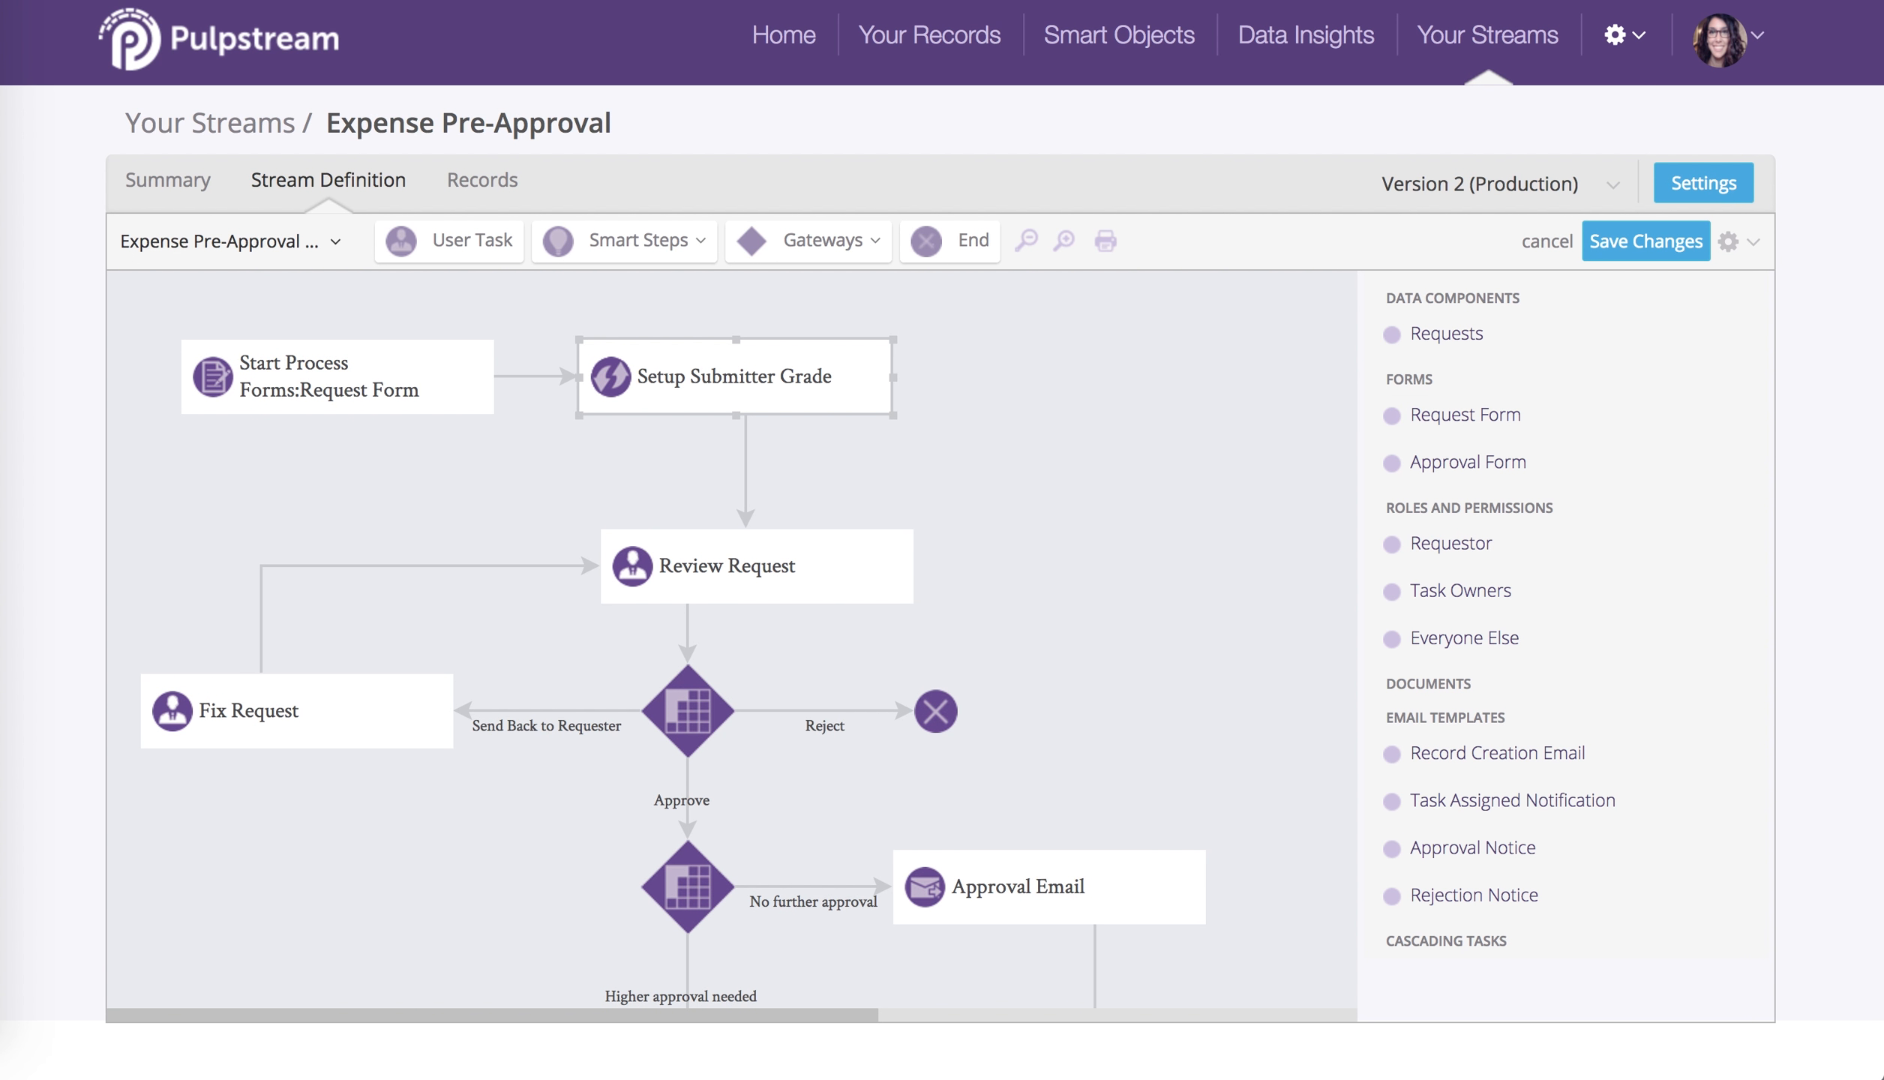
# - Add a fourth event action to the Review Request task, triggered by Task Created
pyautogui.click(836, 572)
pyautogui.doubleClick(837, 573)
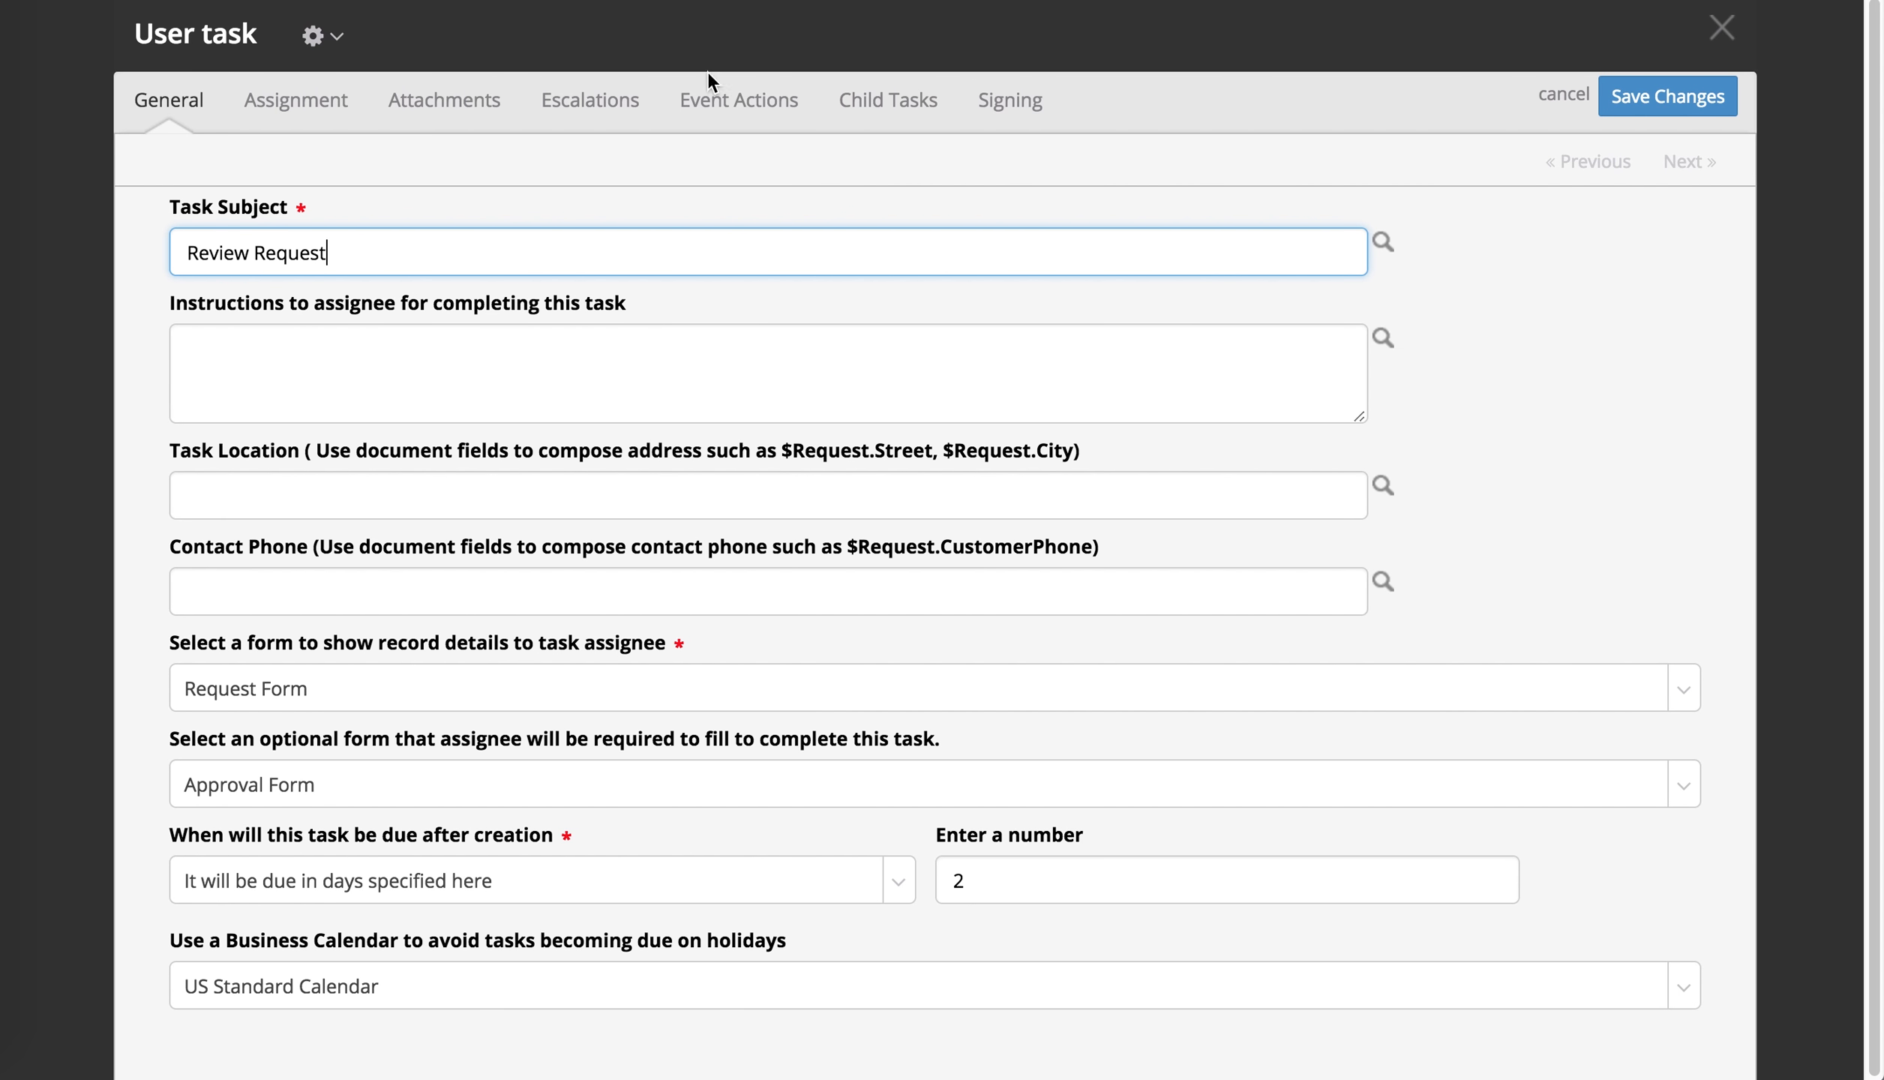
pyautogui.click(729, 100)
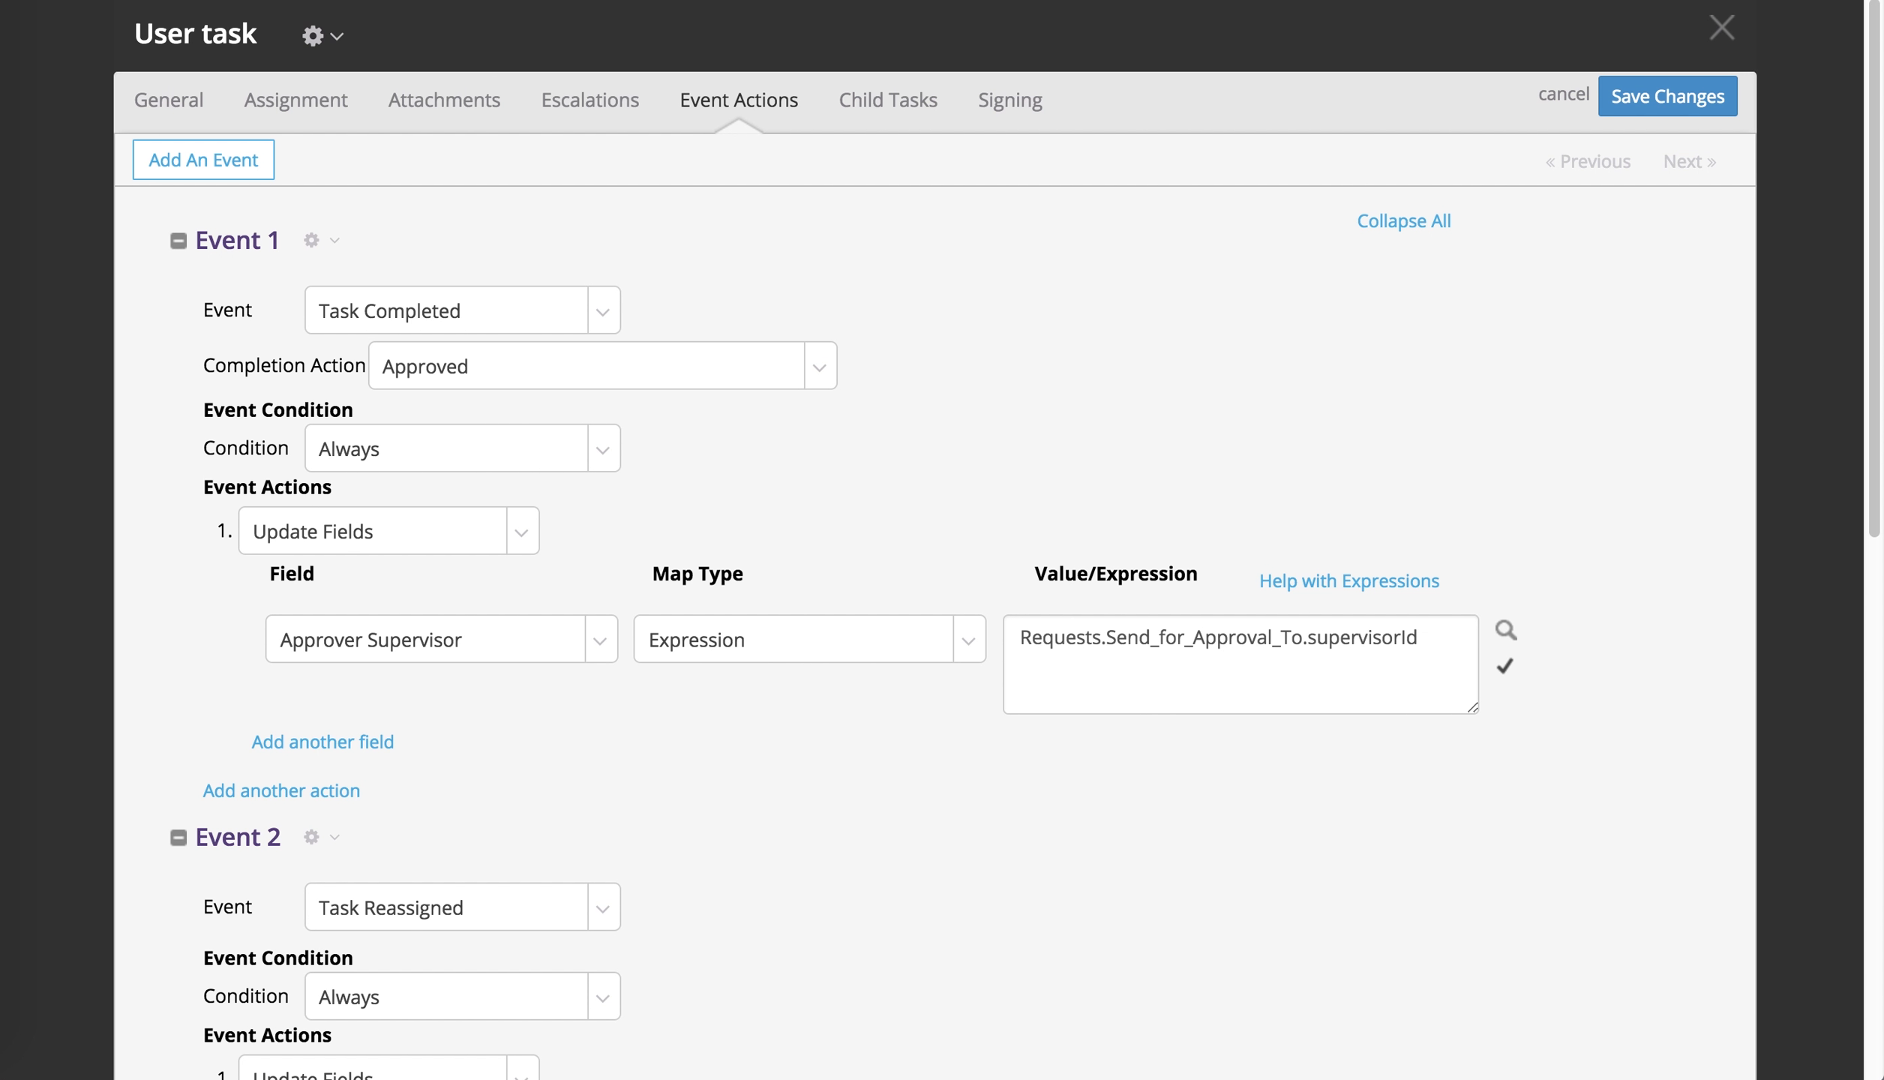
pyautogui.click(215, 161)
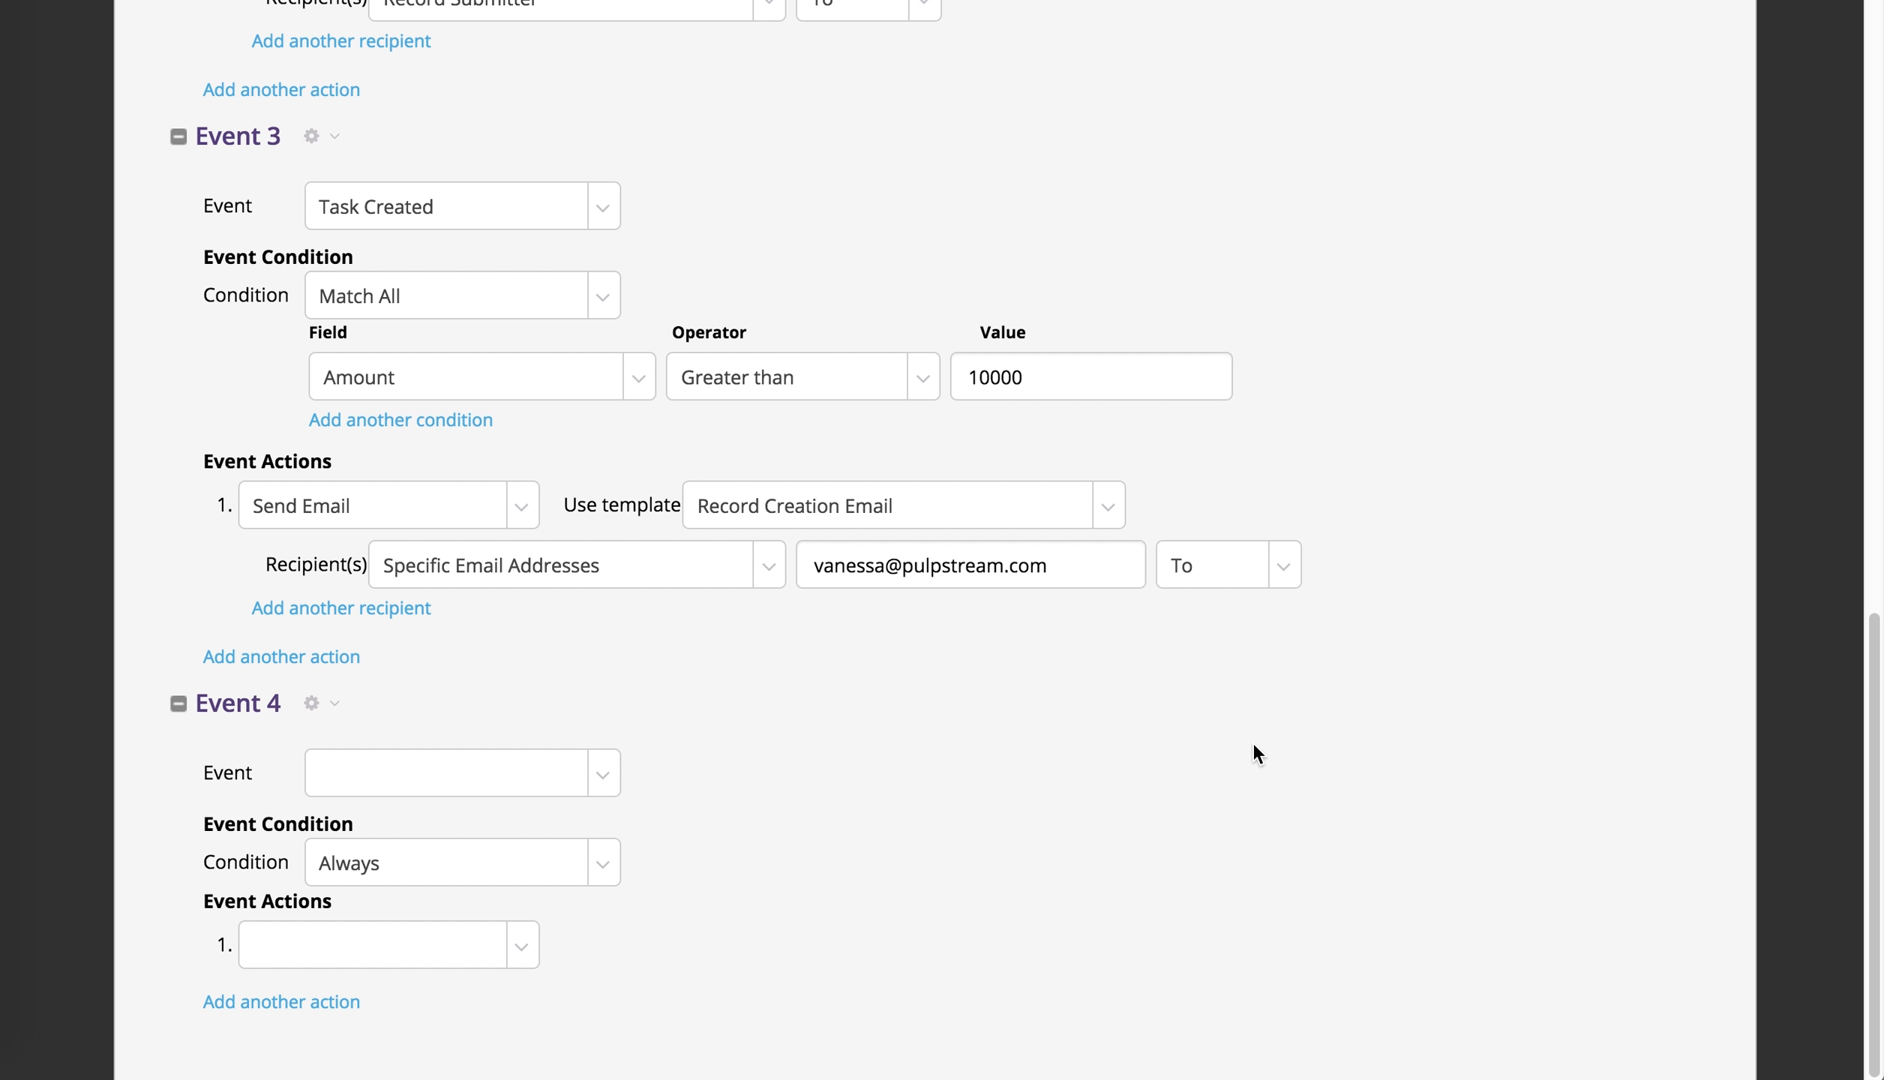
pyautogui.click(613, 779)
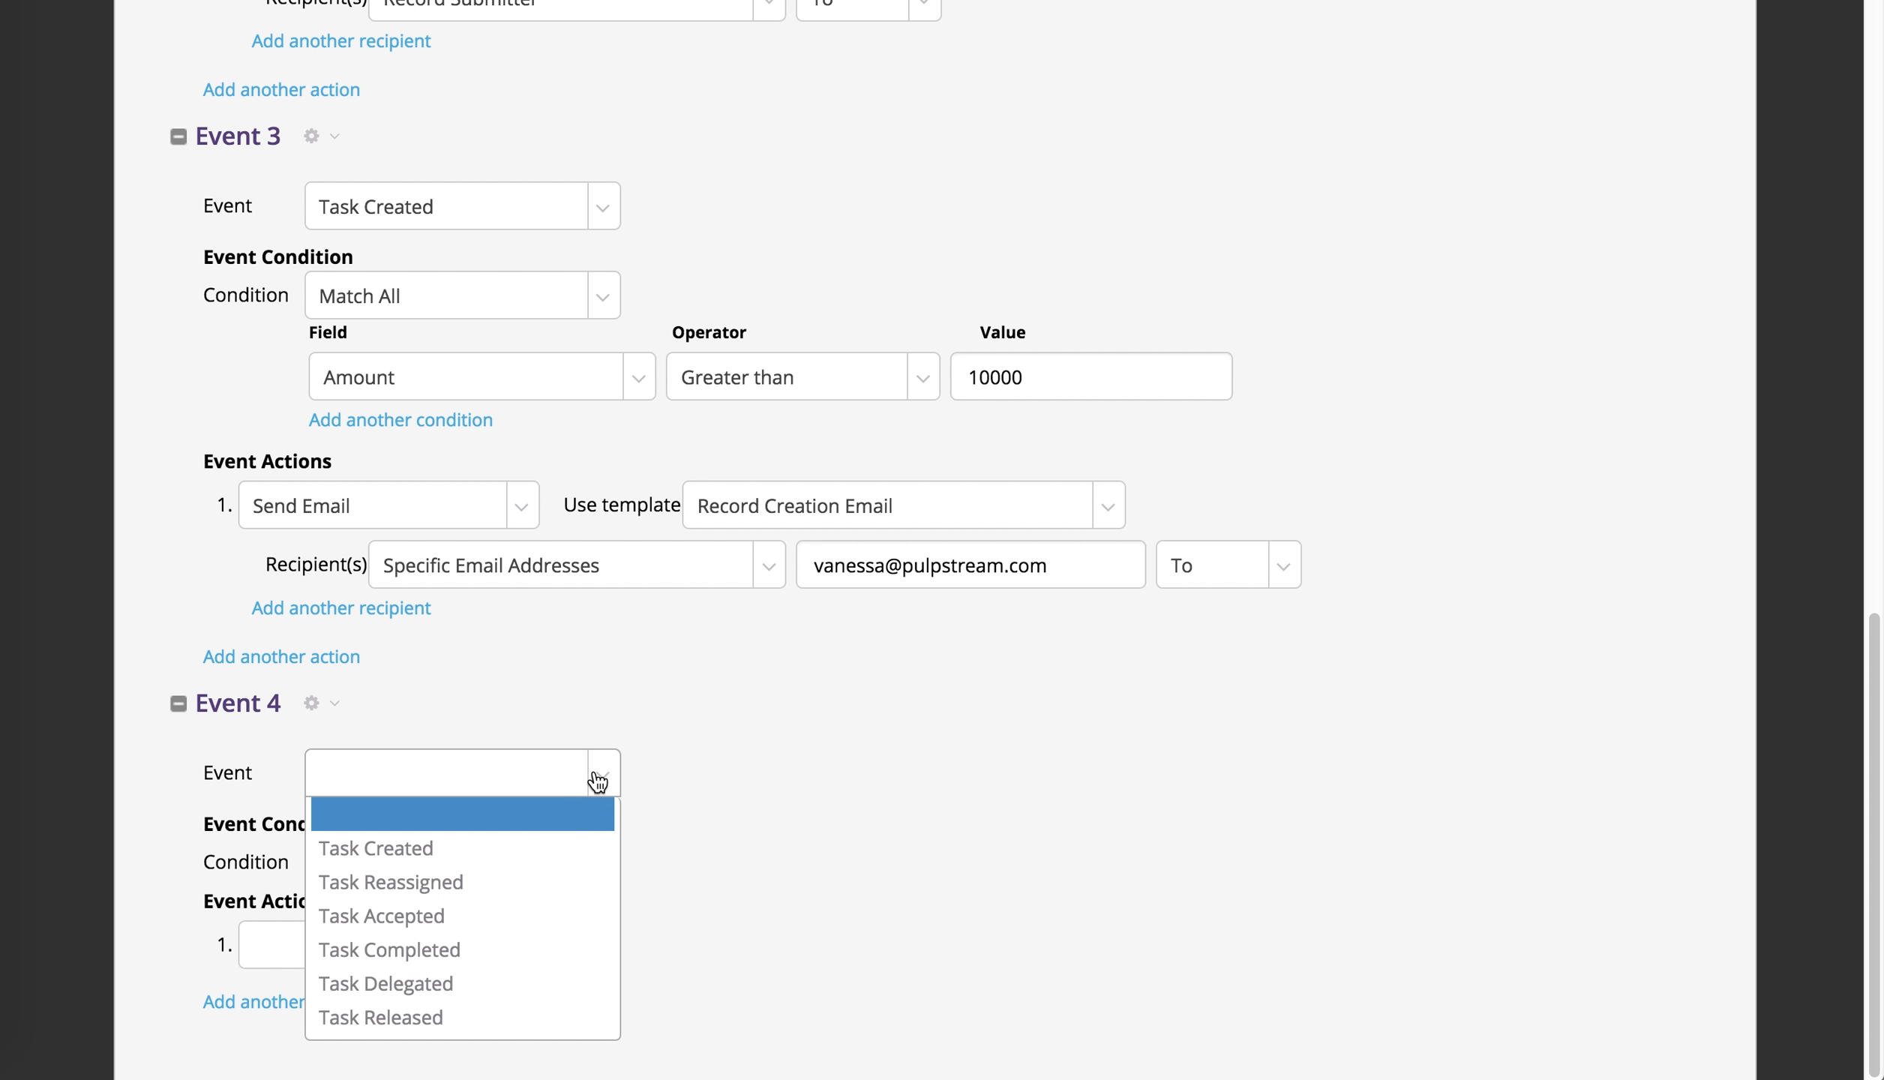
pyautogui.click(547, 846)
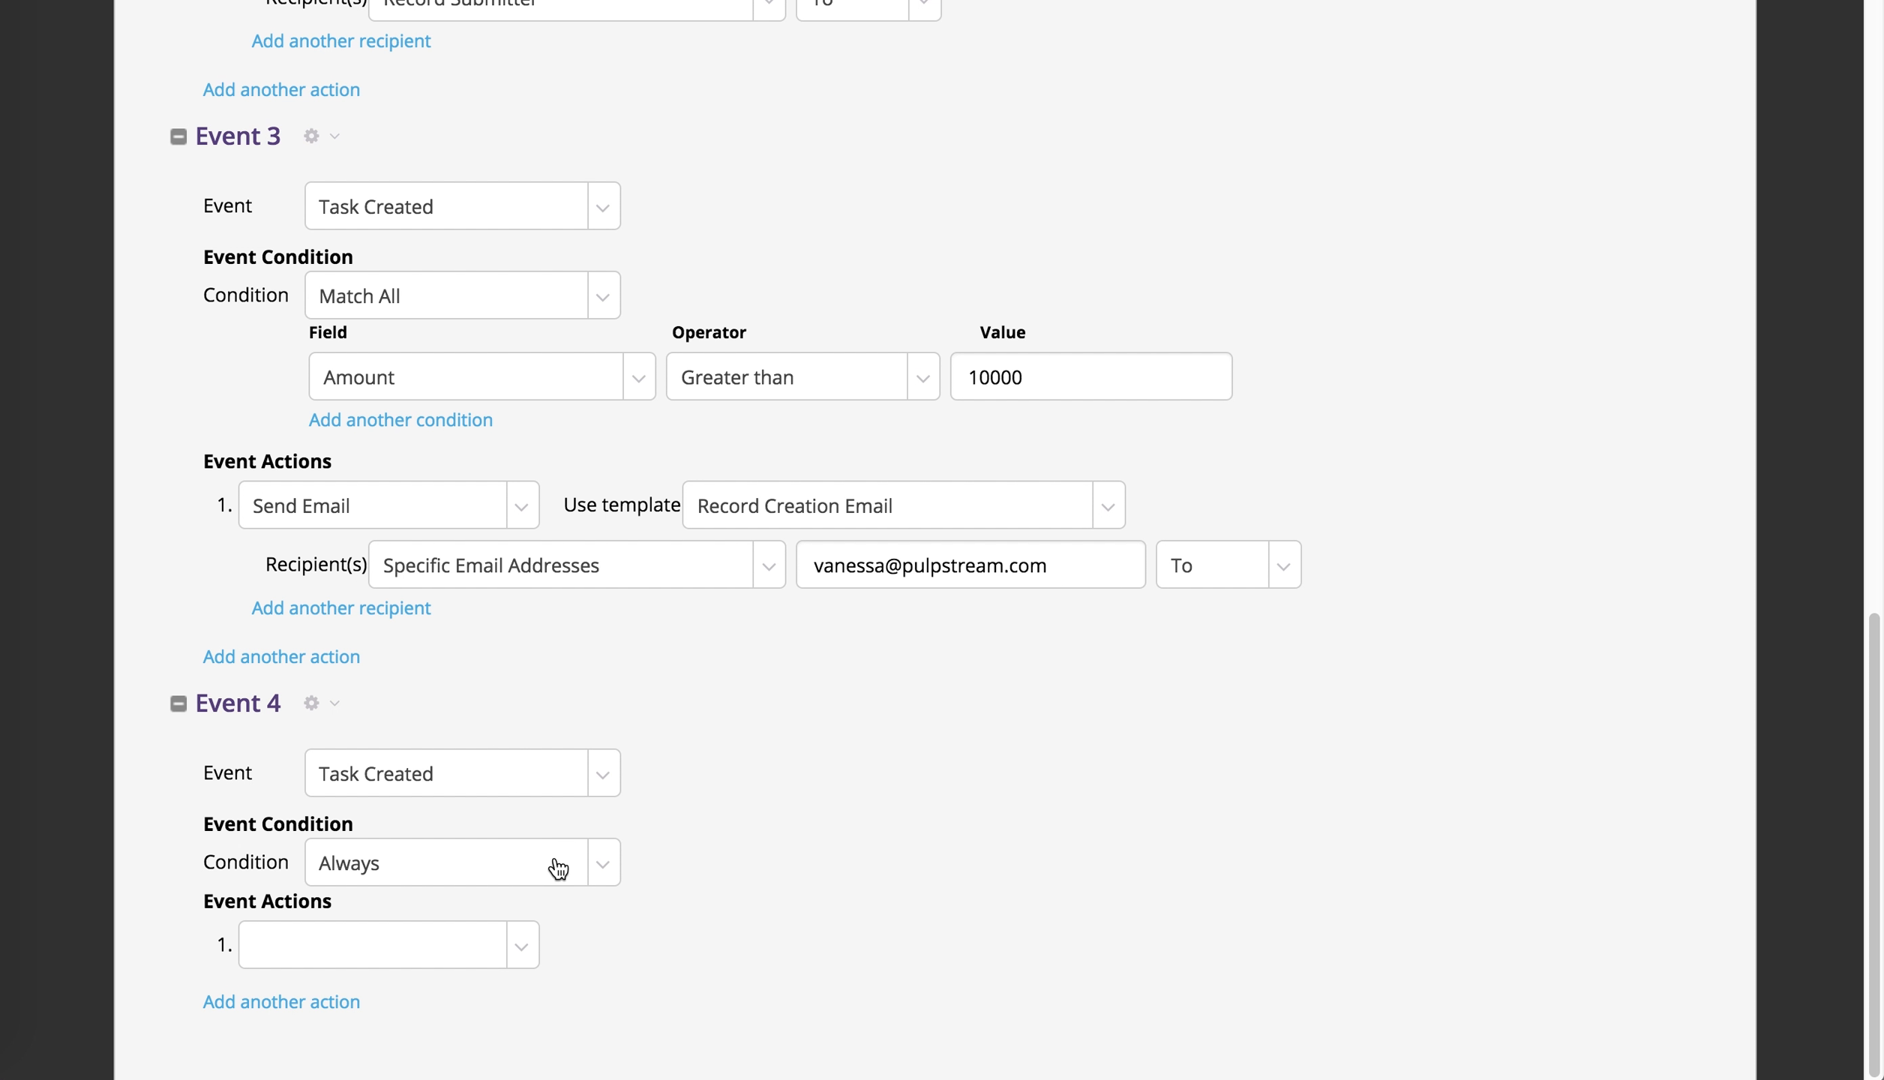
# - Set Event 4's condition to Match Any and add a second condition row
pyautogui.click(556, 869)
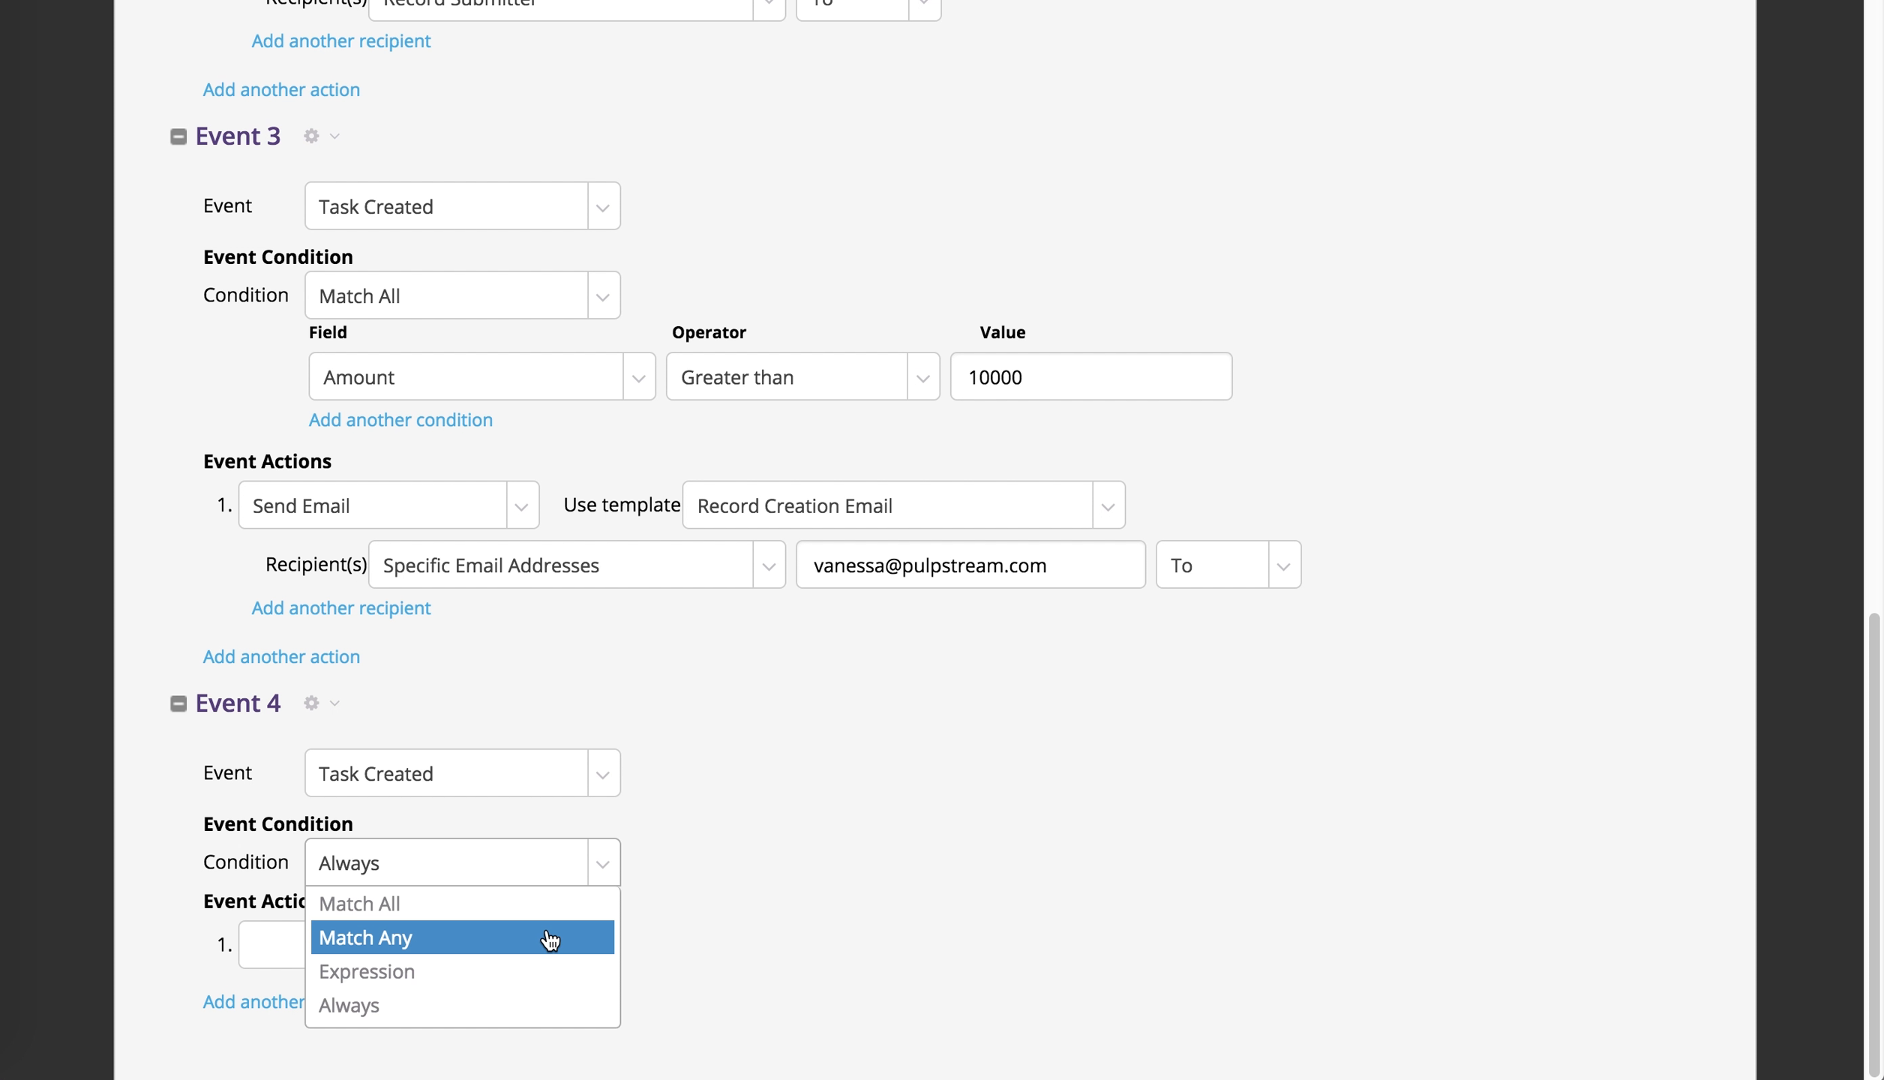
pyautogui.click(550, 940)
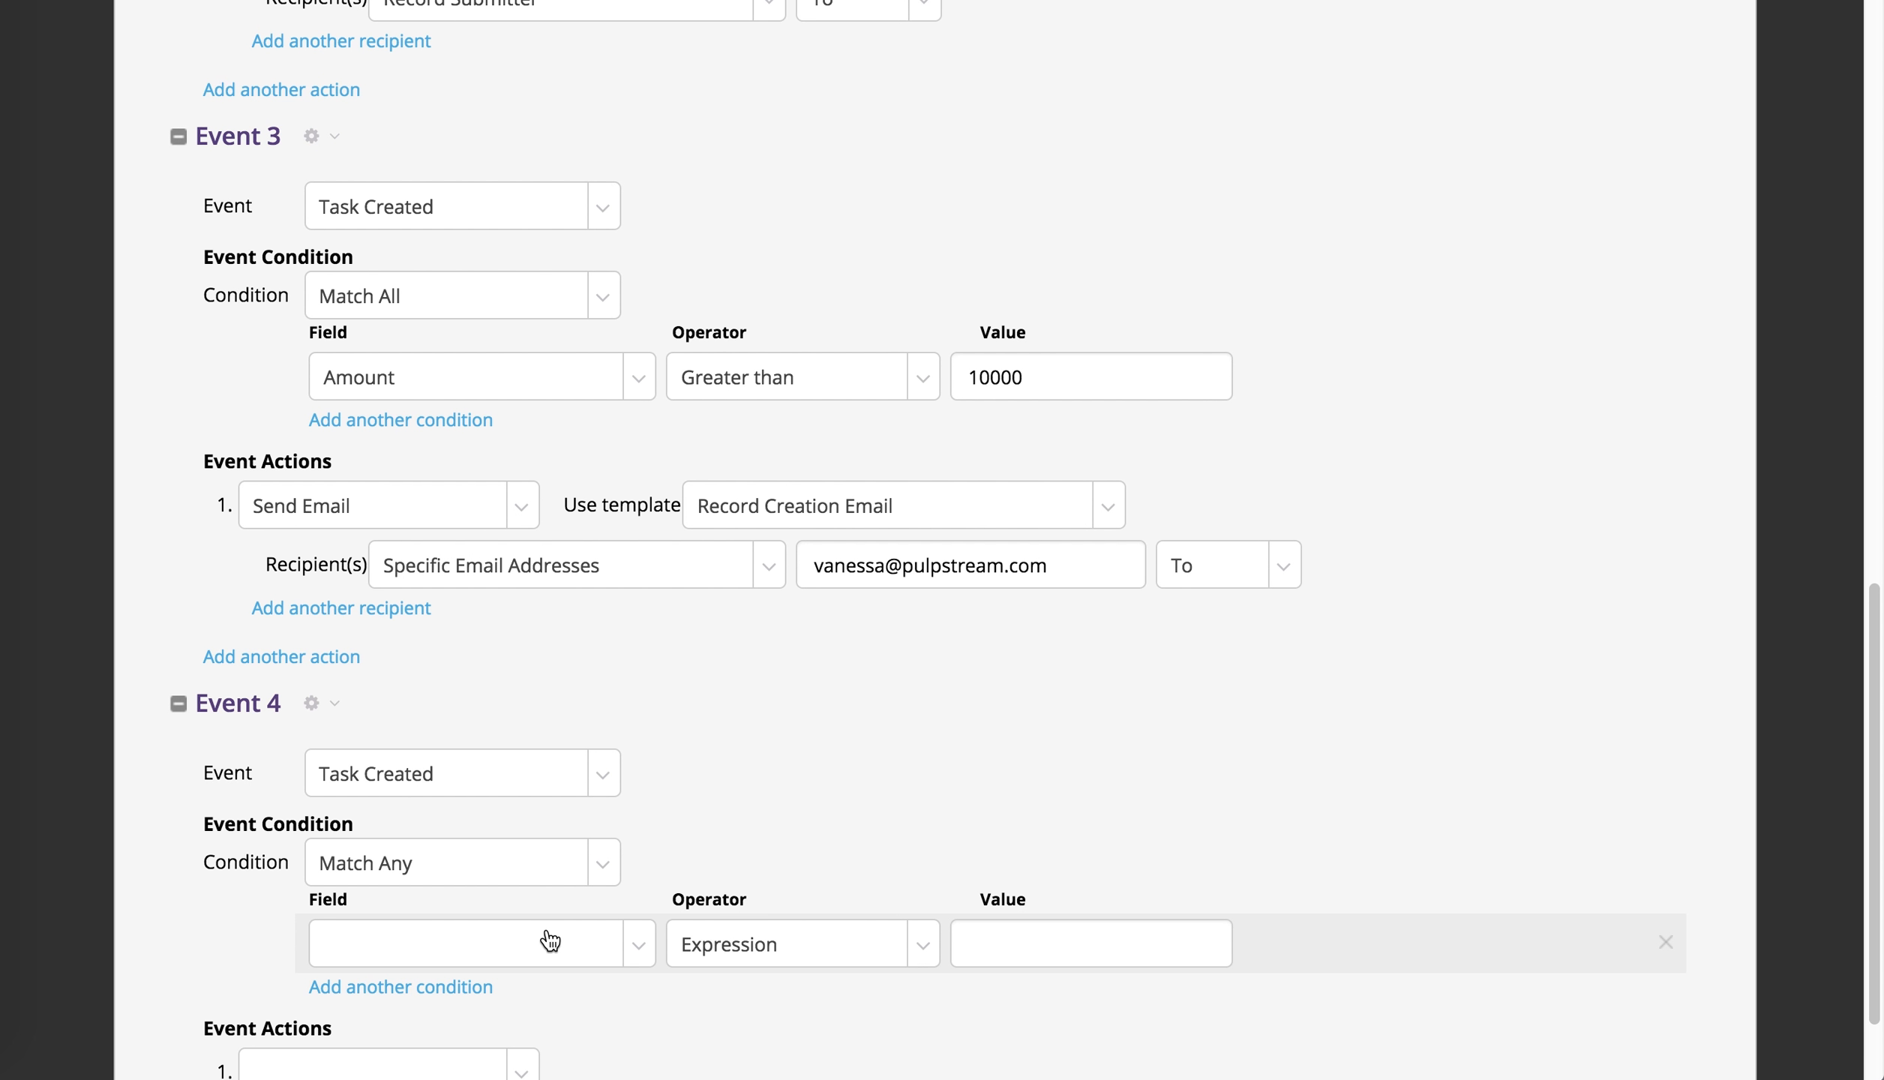
pyautogui.scroll(-3, 549, 940)
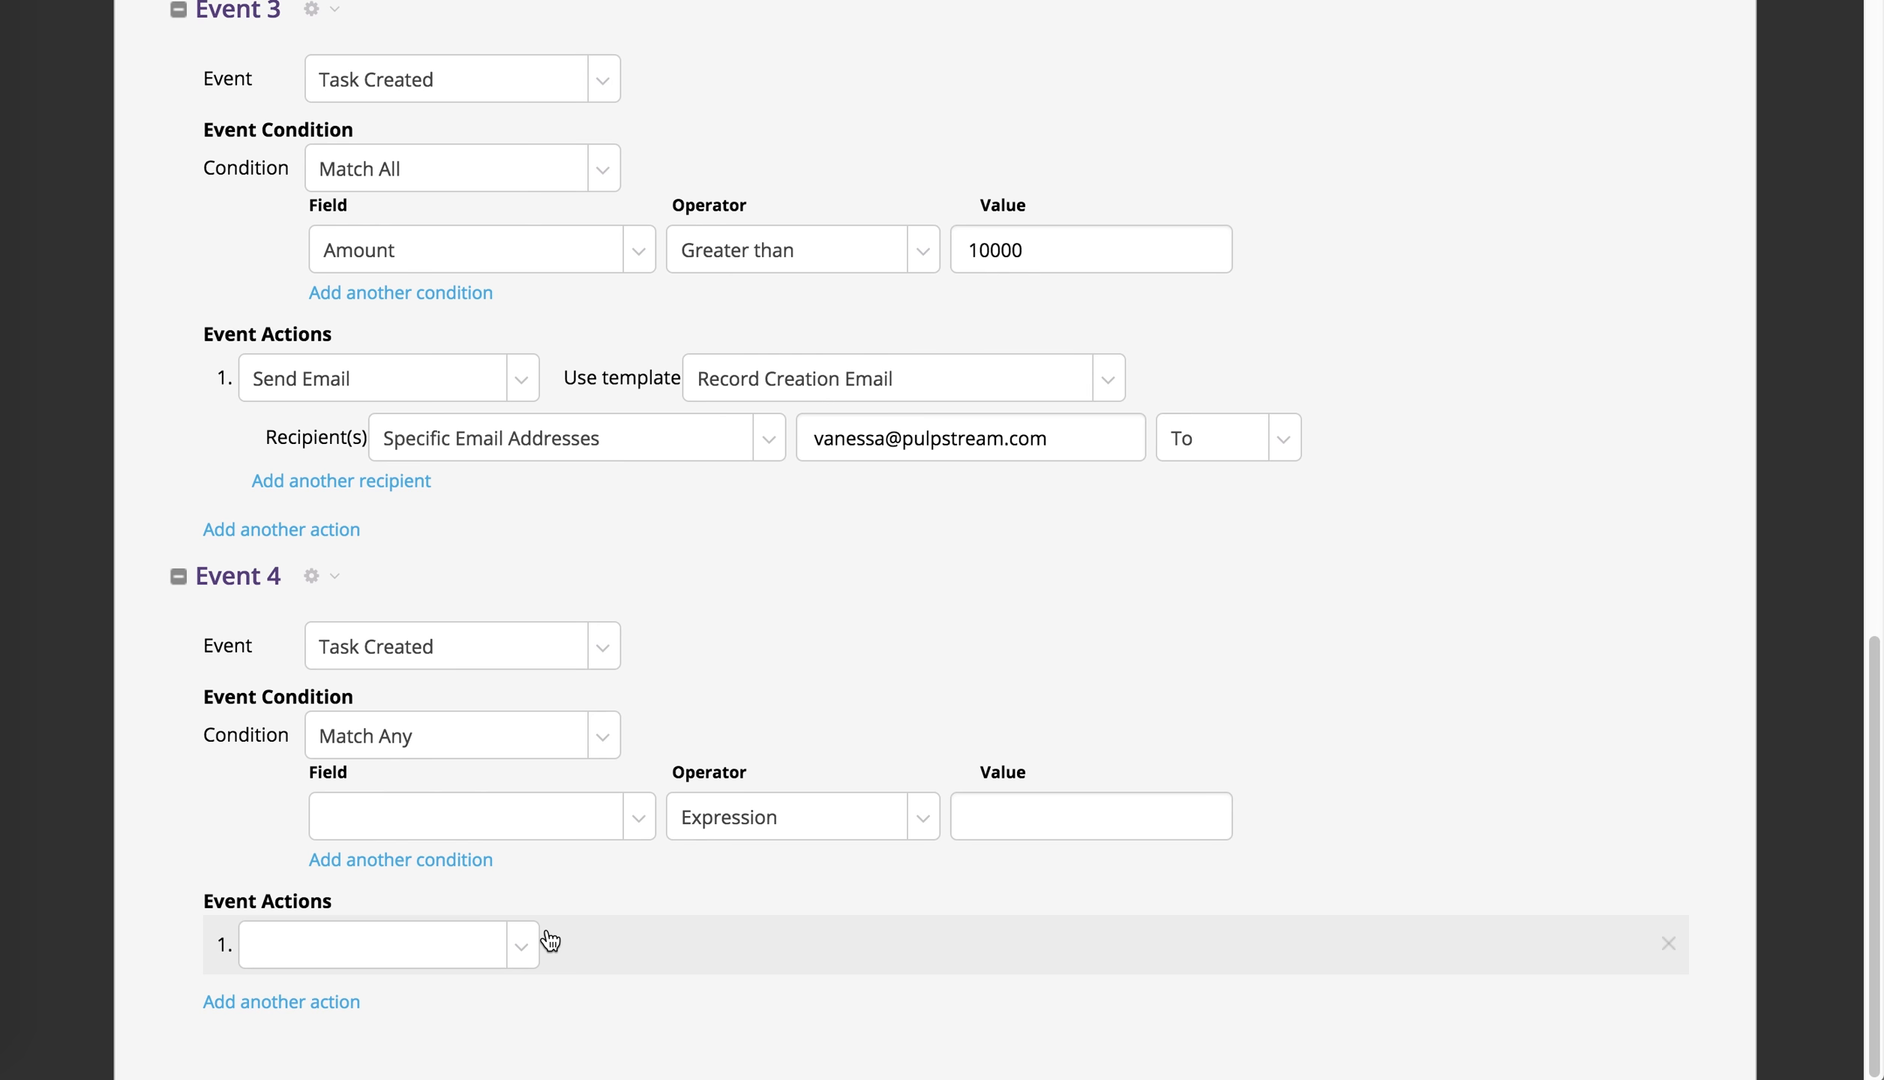
pyautogui.click(486, 860)
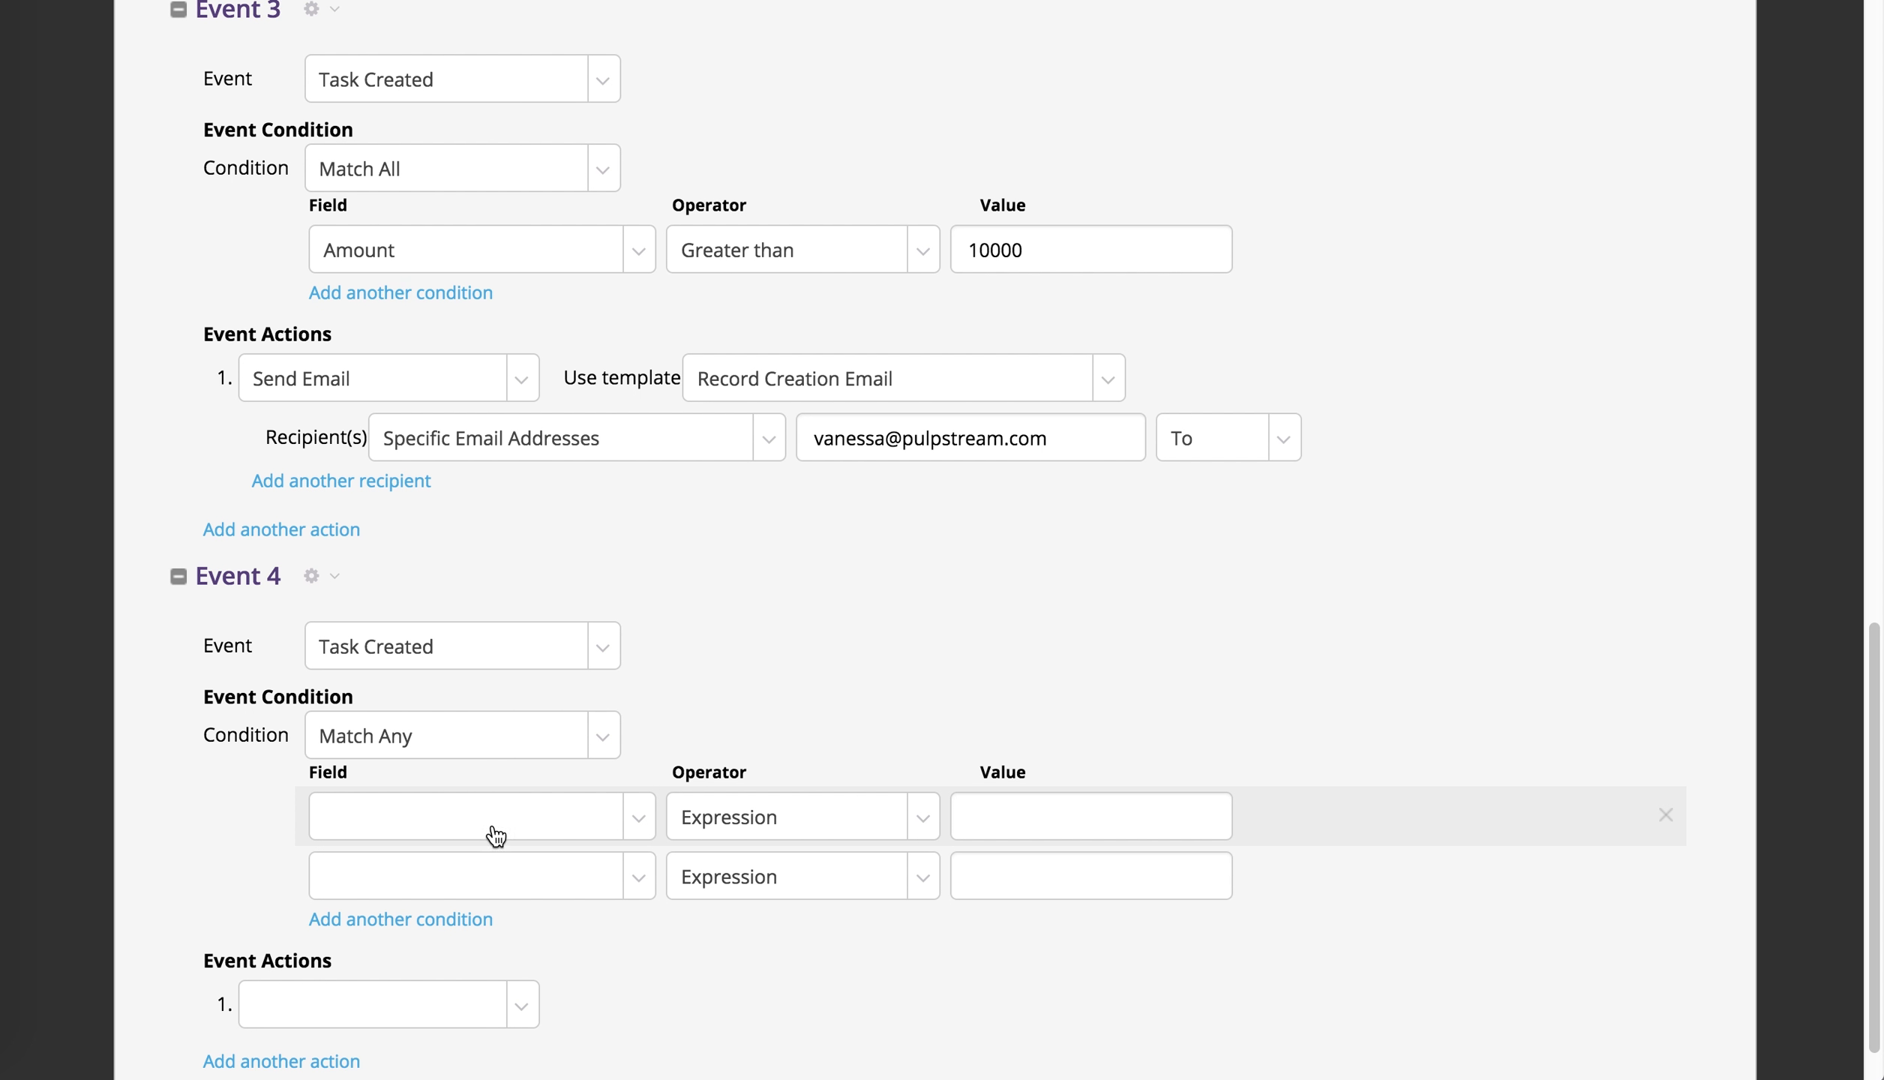
# - Define Event 4's first condition as Amount Less than 5000
pyautogui.click(495, 834)
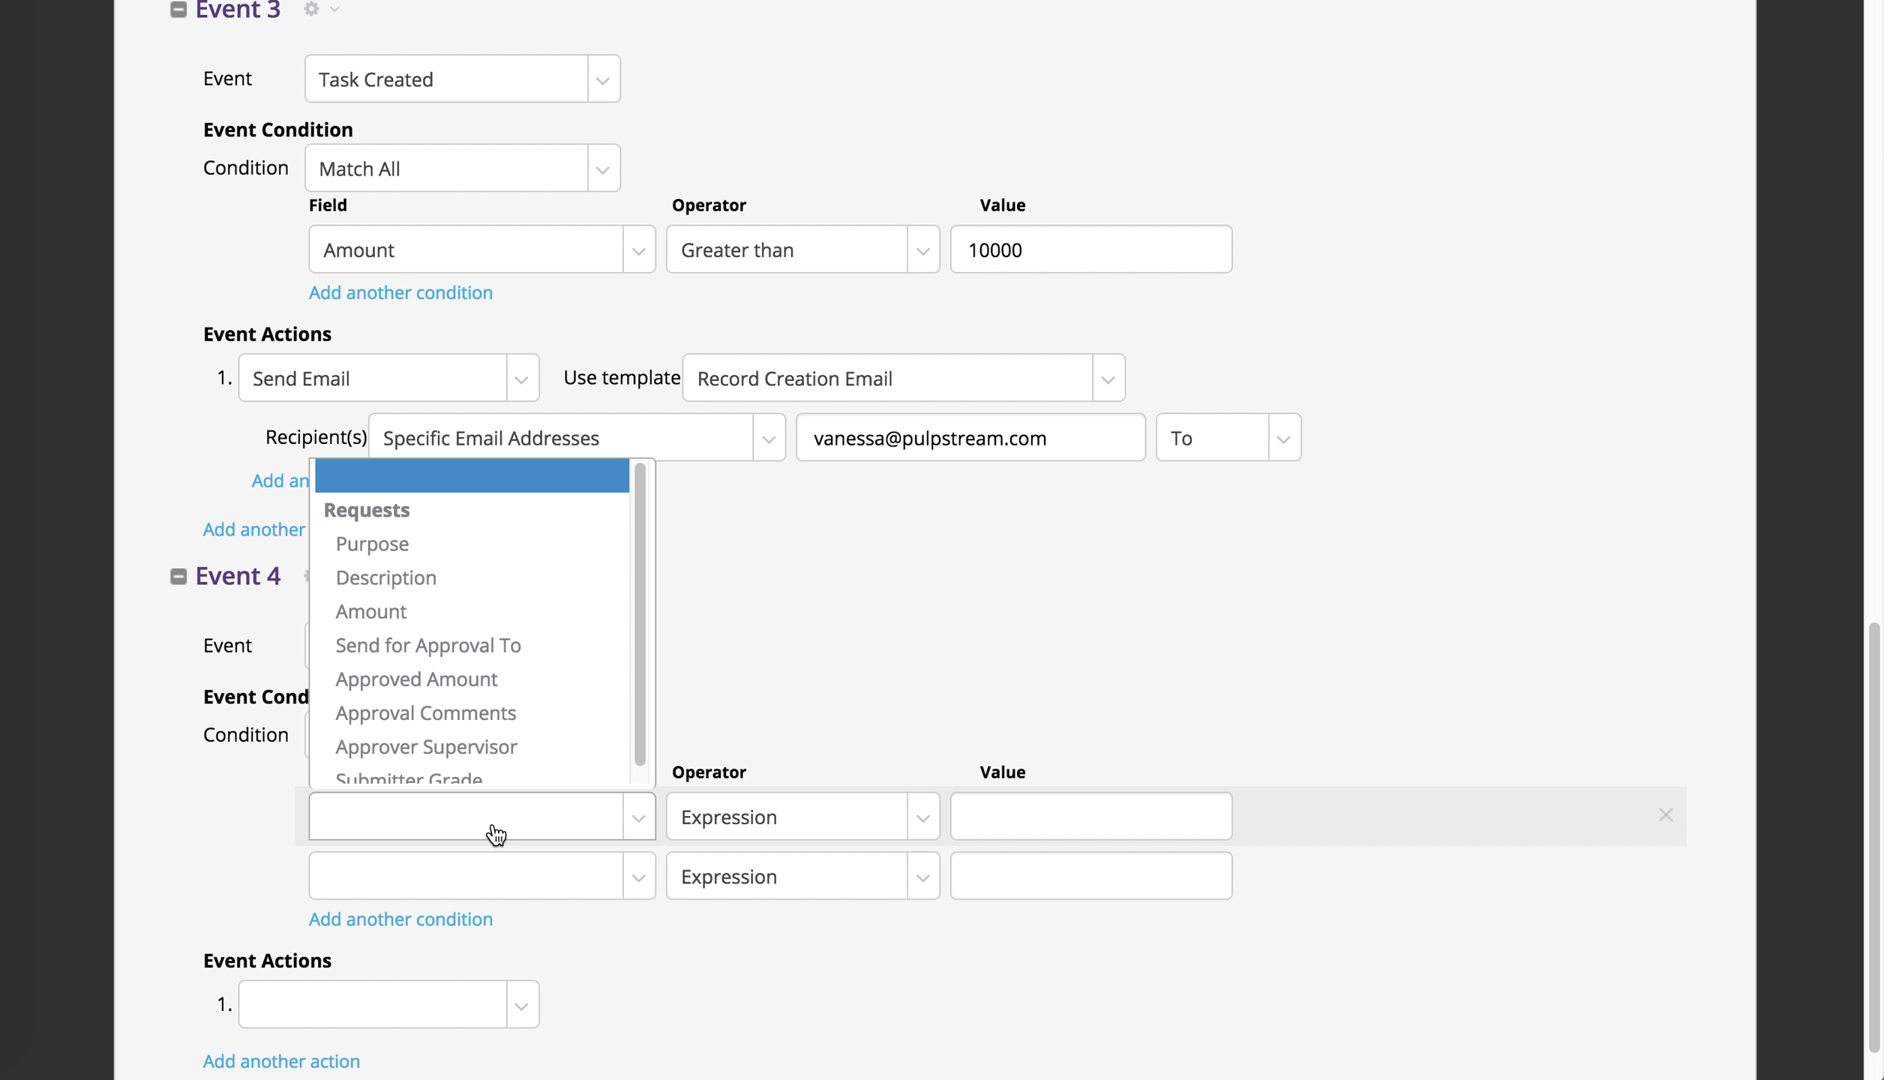
pyautogui.click(486, 609)
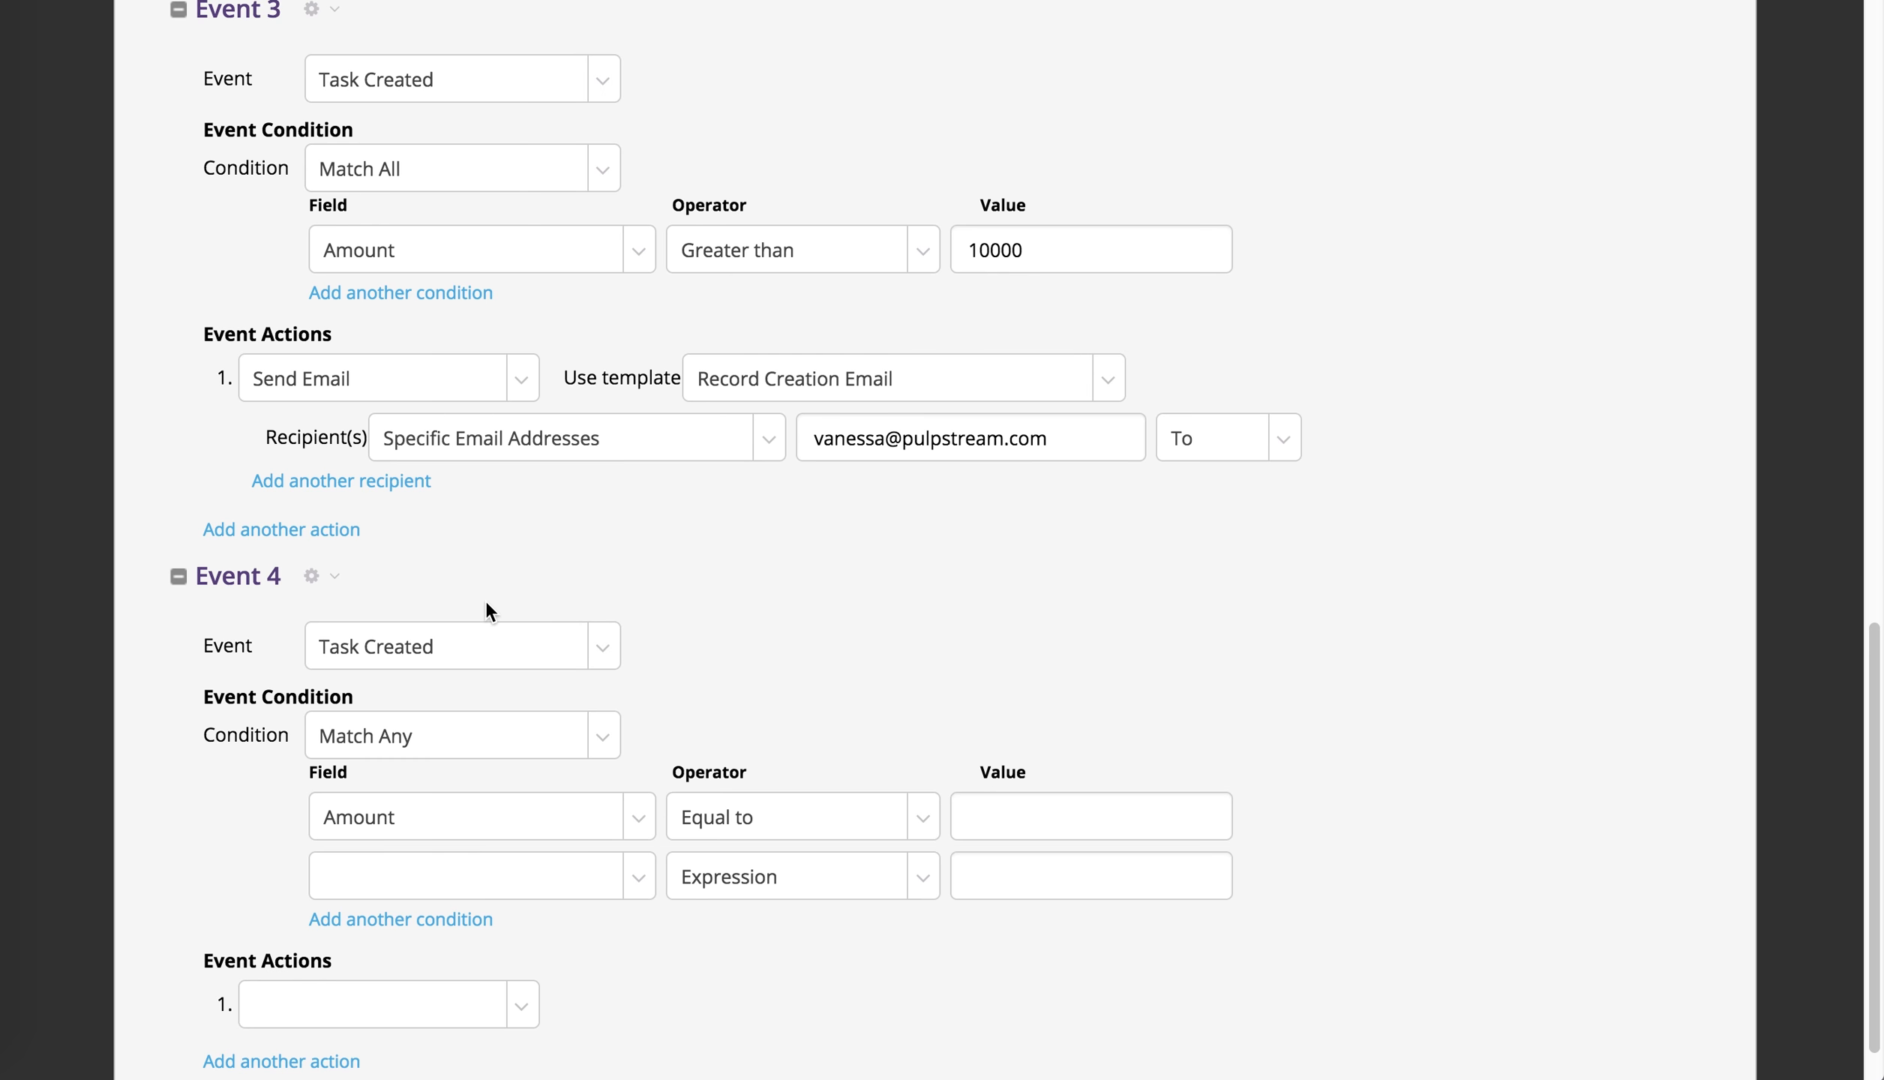
pyautogui.click(744, 820)
pyautogui.click(773, 928)
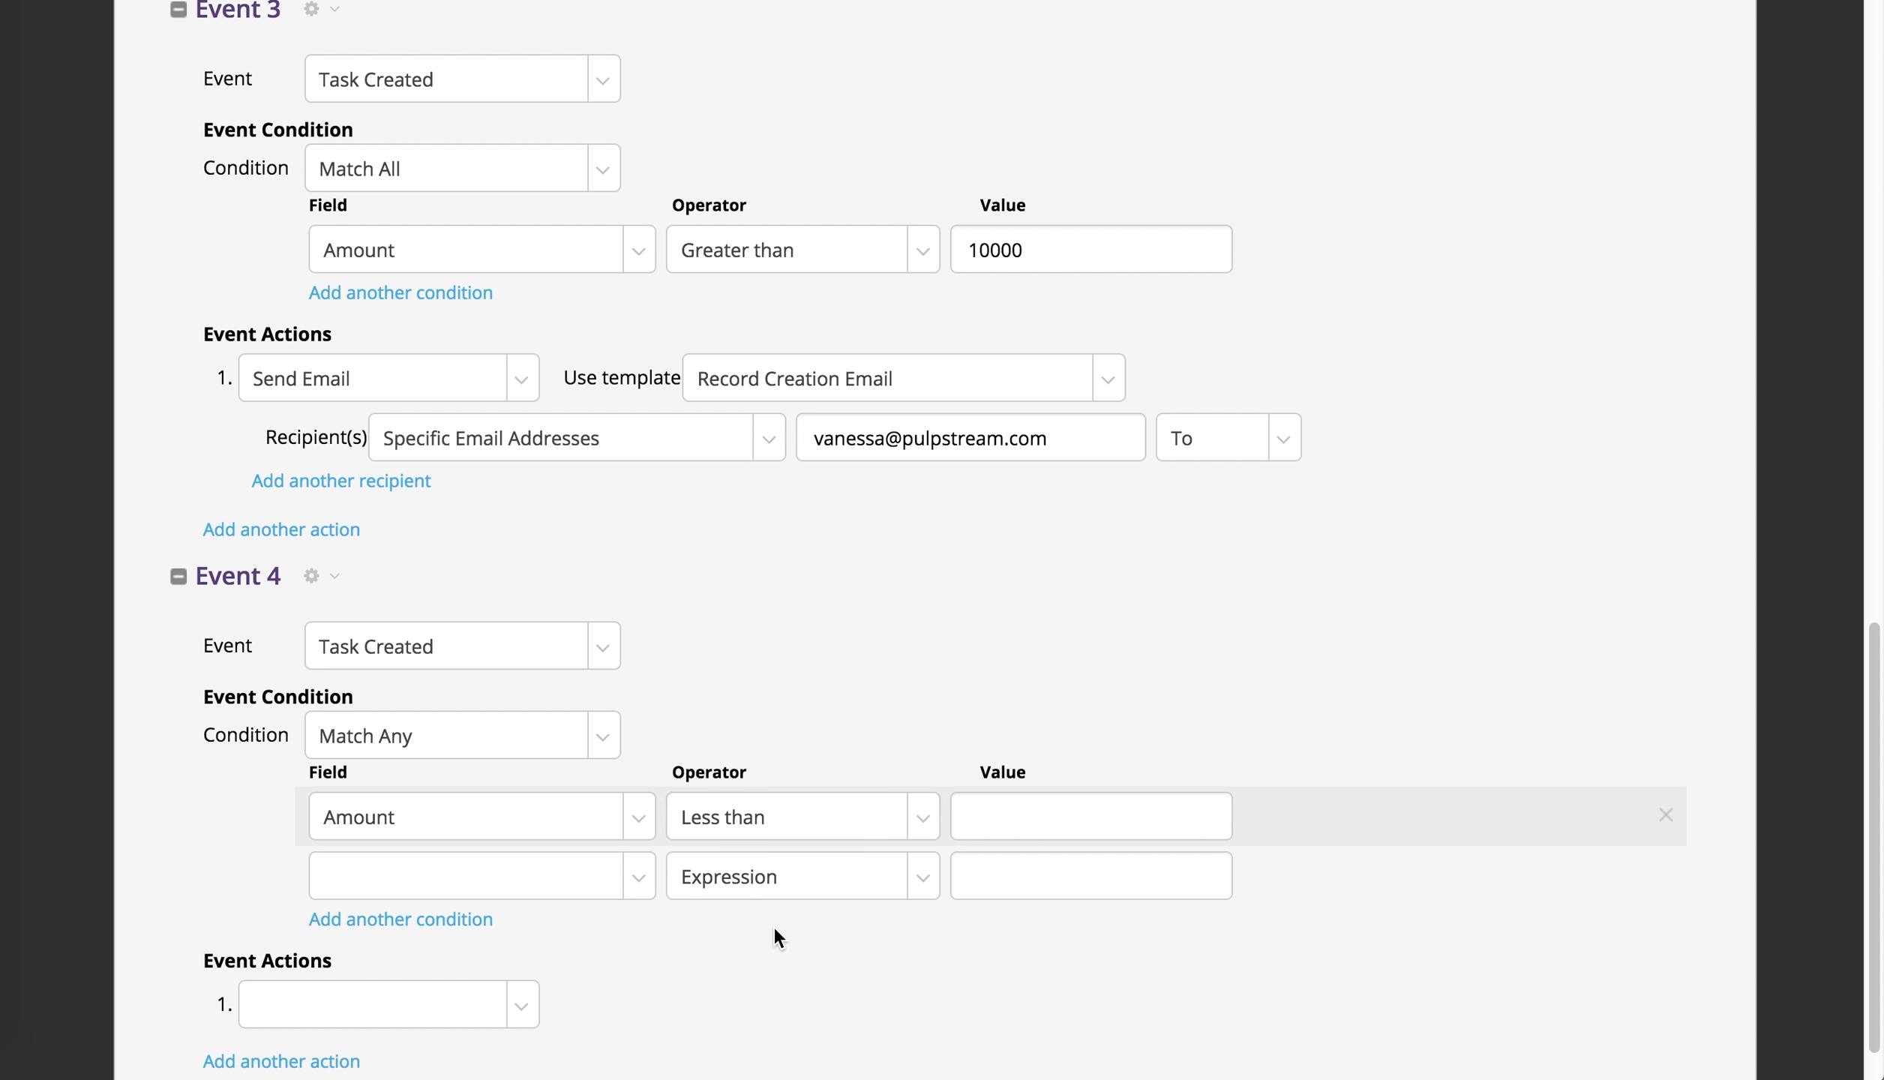
pyautogui.click(1042, 818)
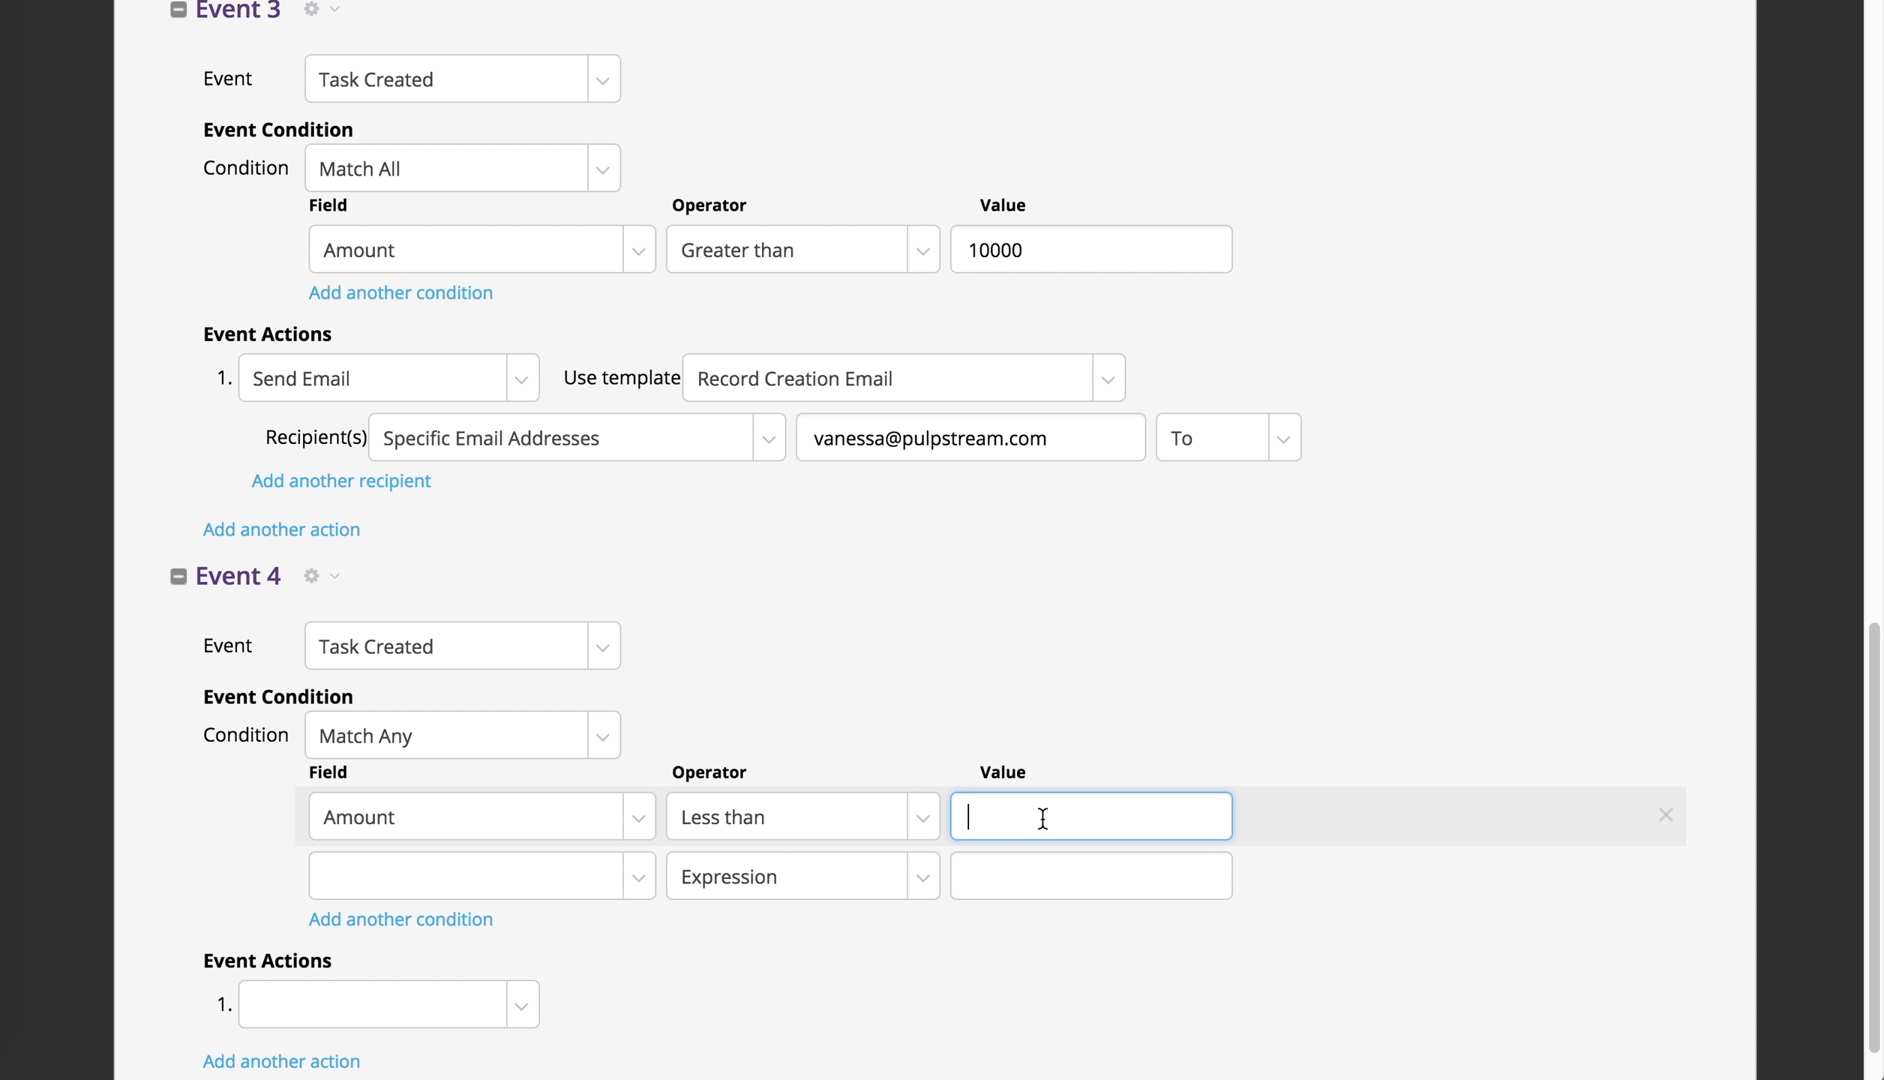
pyautogui.write('5000')
# - Define Event 4's second condition as Submitter Grade In with the values E, F and G
pyautogui.click(504, 882)
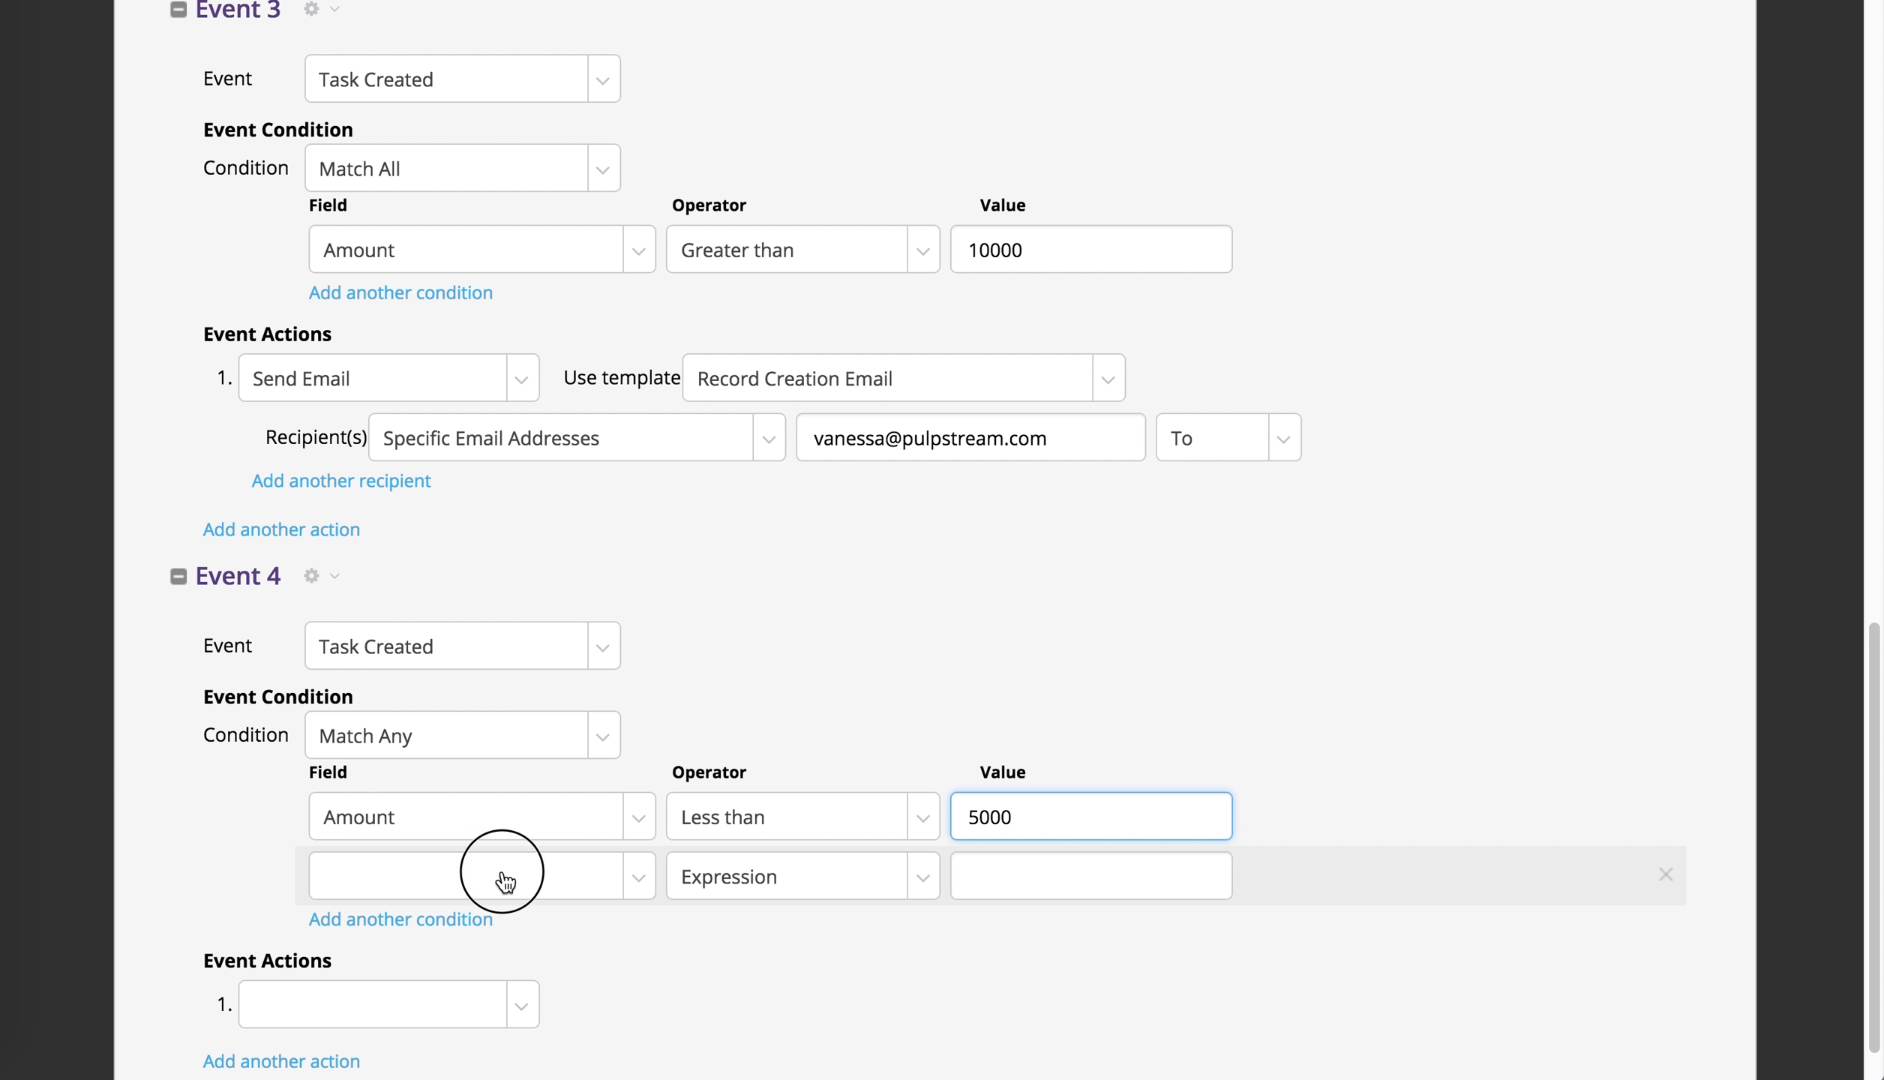
pyautogui.scroll(-1, 518, 829)
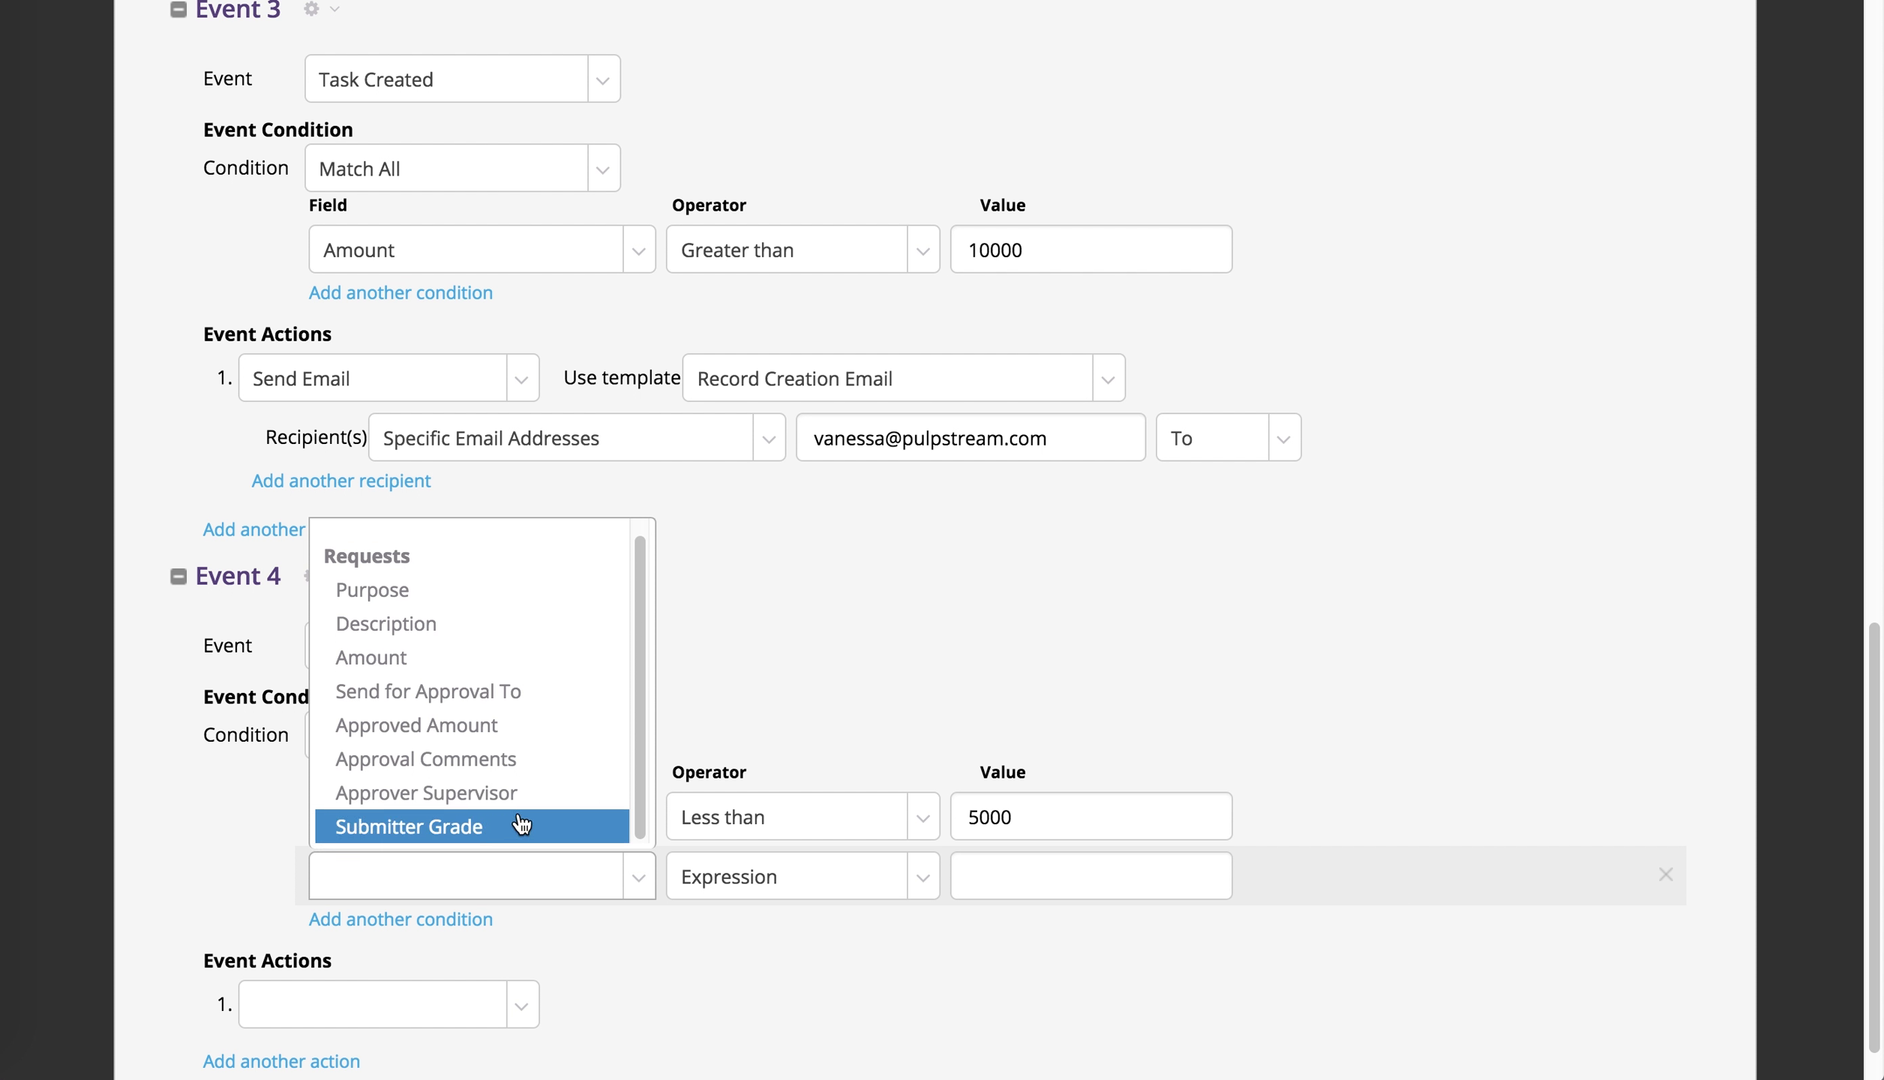
pyautogui.click(510, 834)
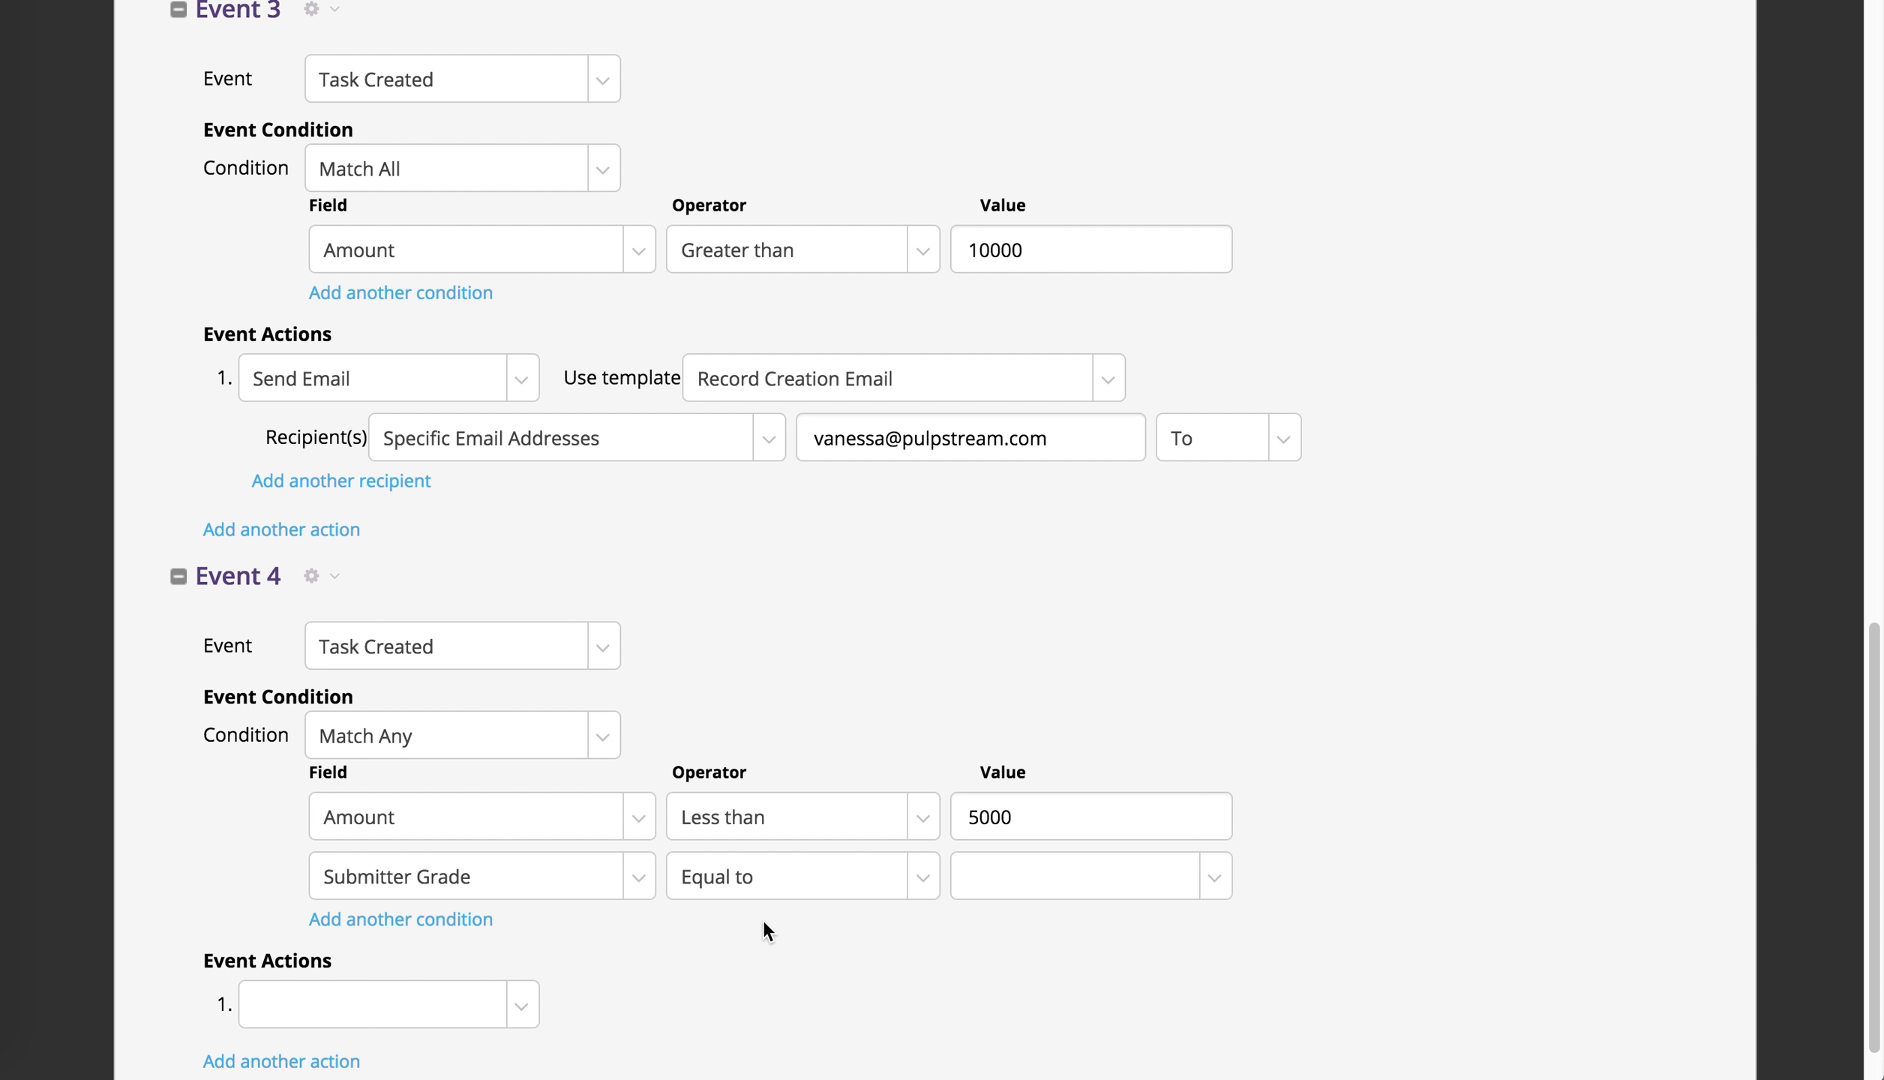
pyautogui.click(783, 880)
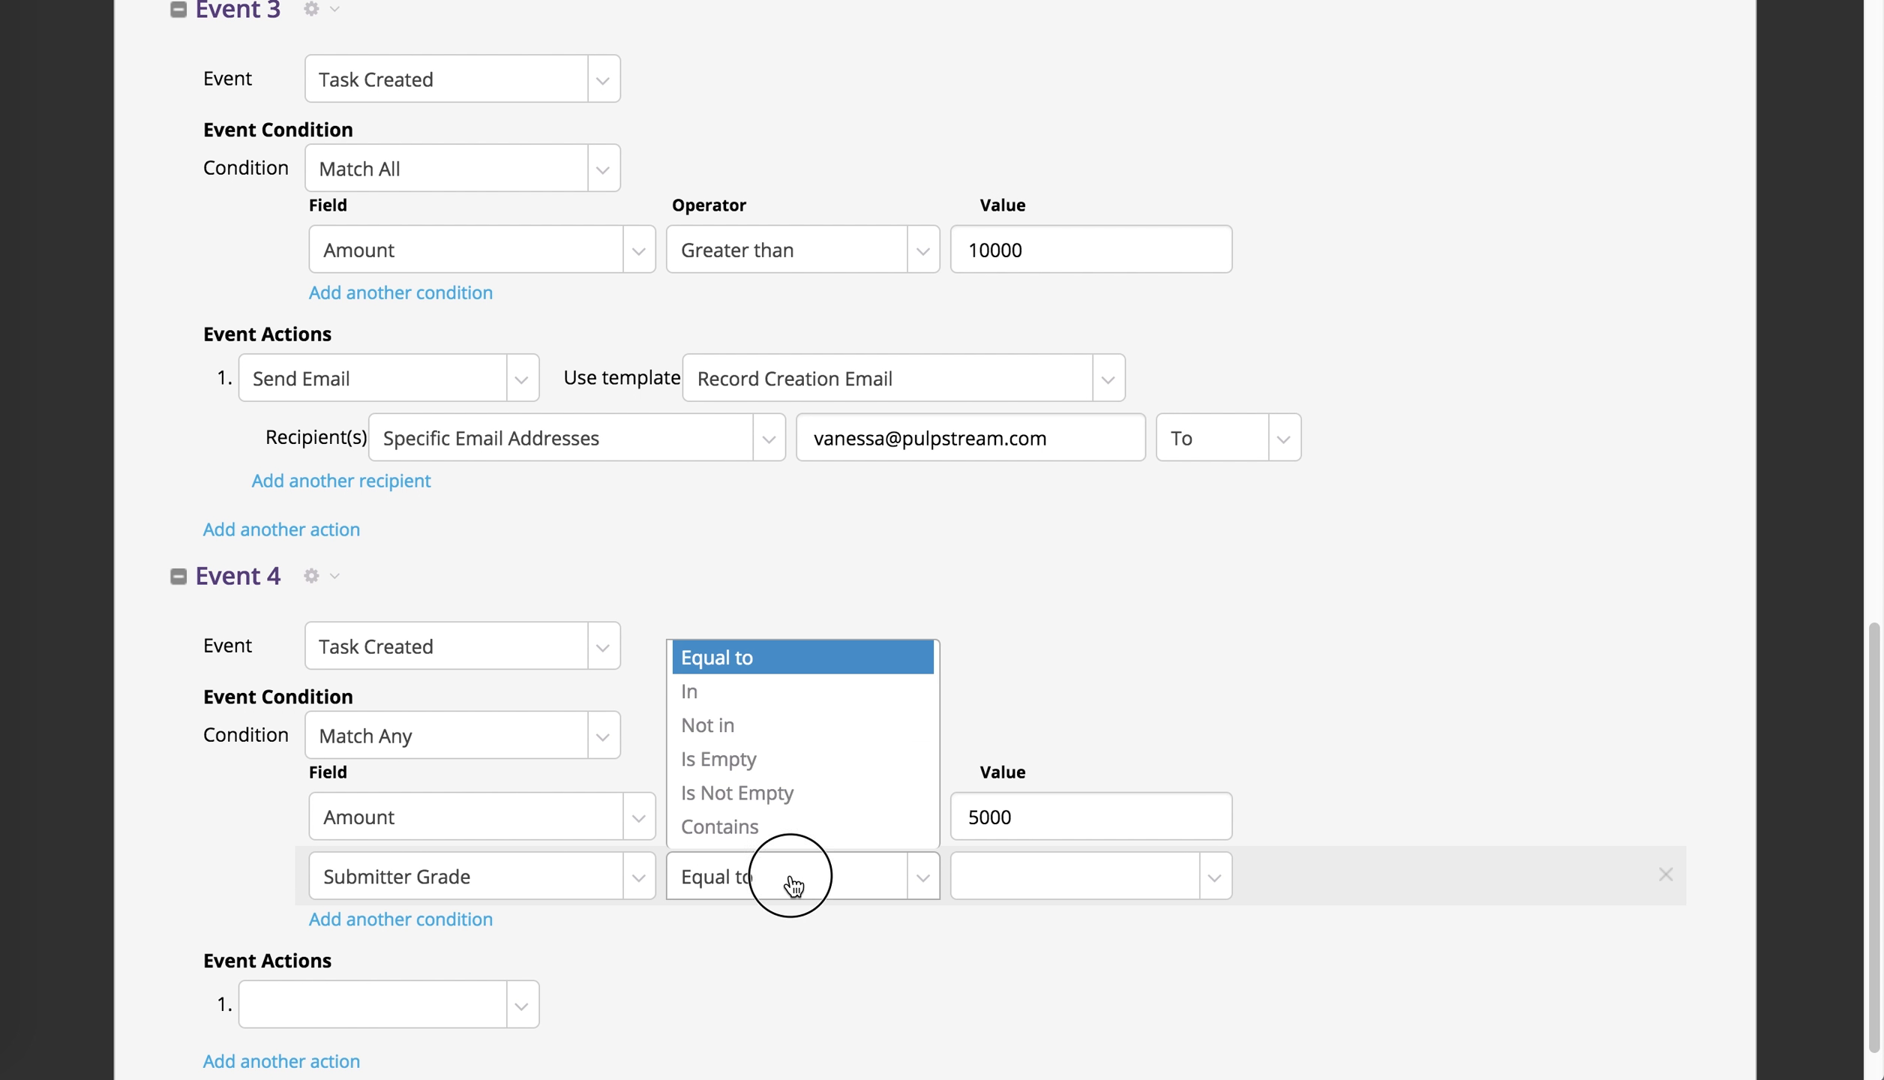
pyautogui.click(779, 690)
pyautogui.click(983, 868)
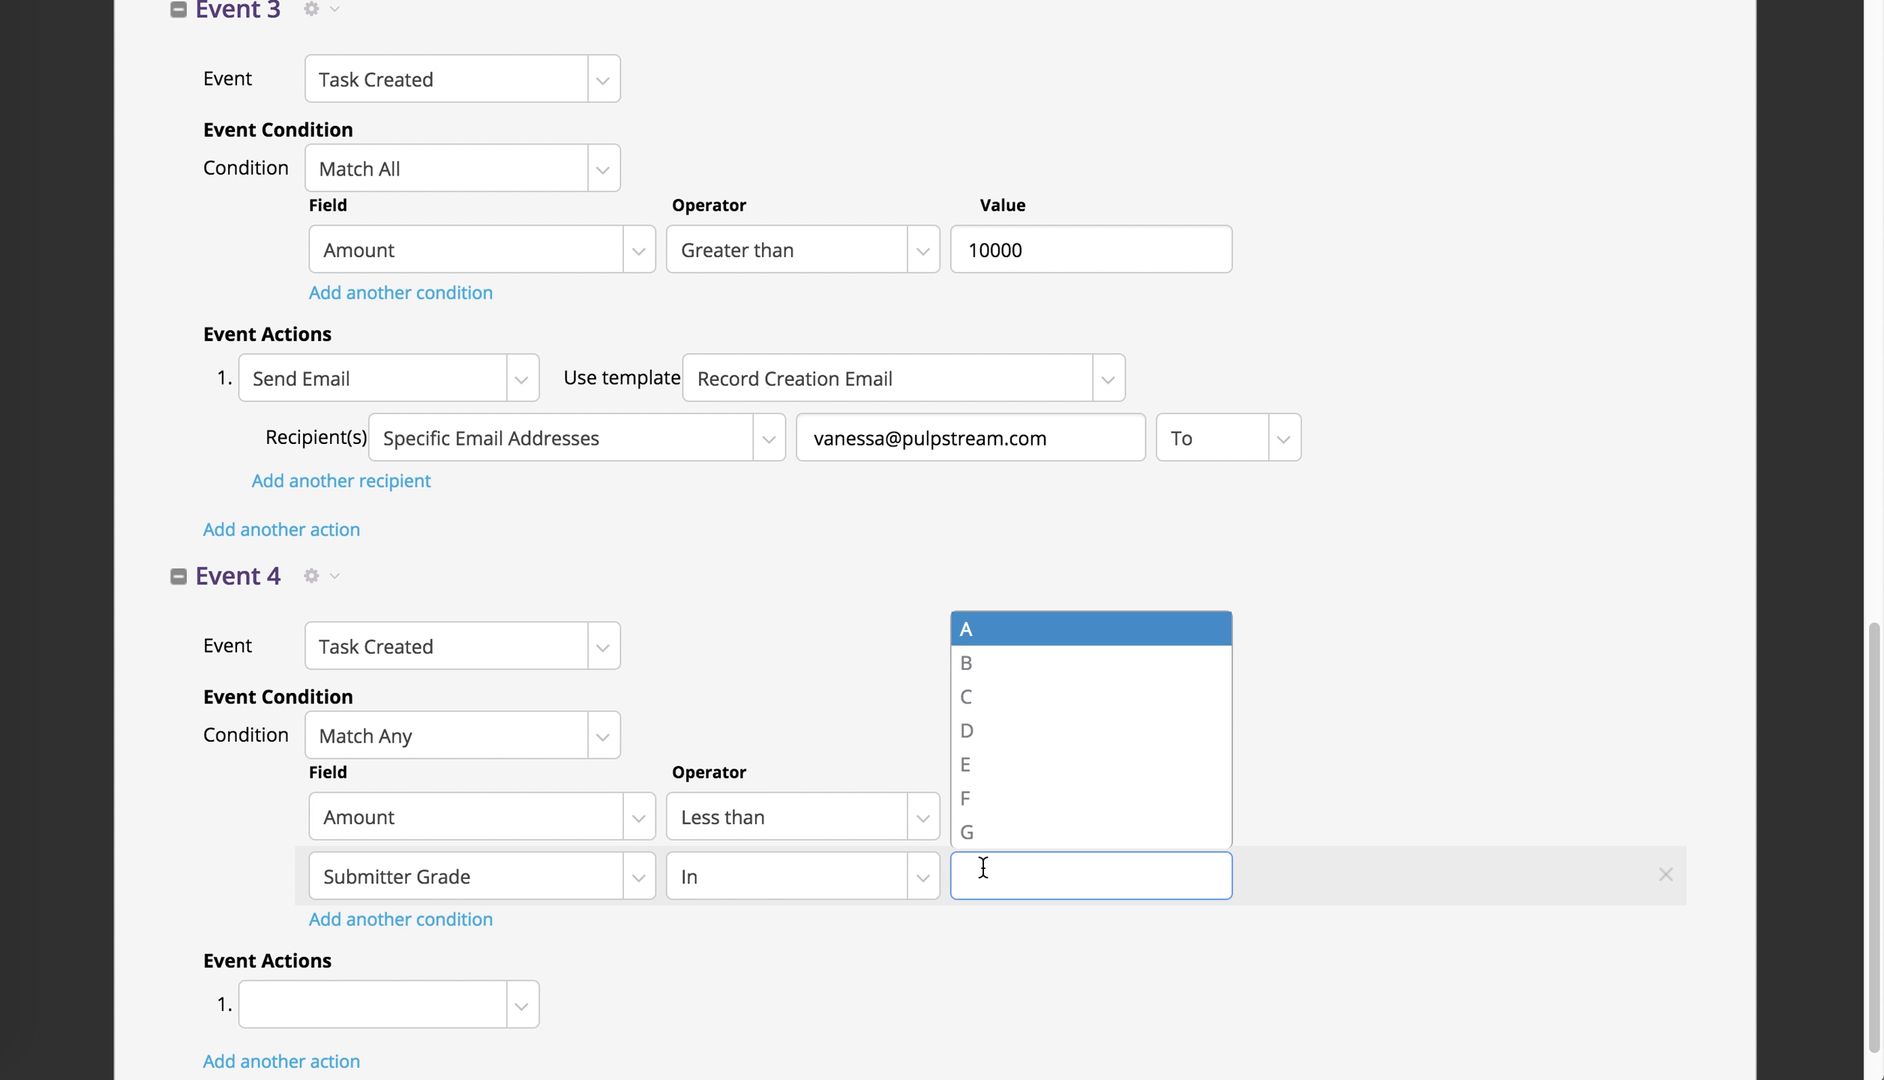
pyautogui.click(975, 766)
pyautogui.click(1034, 878)
pyautogui.click(1012, 806)
pyautogui.click(1070, 878)
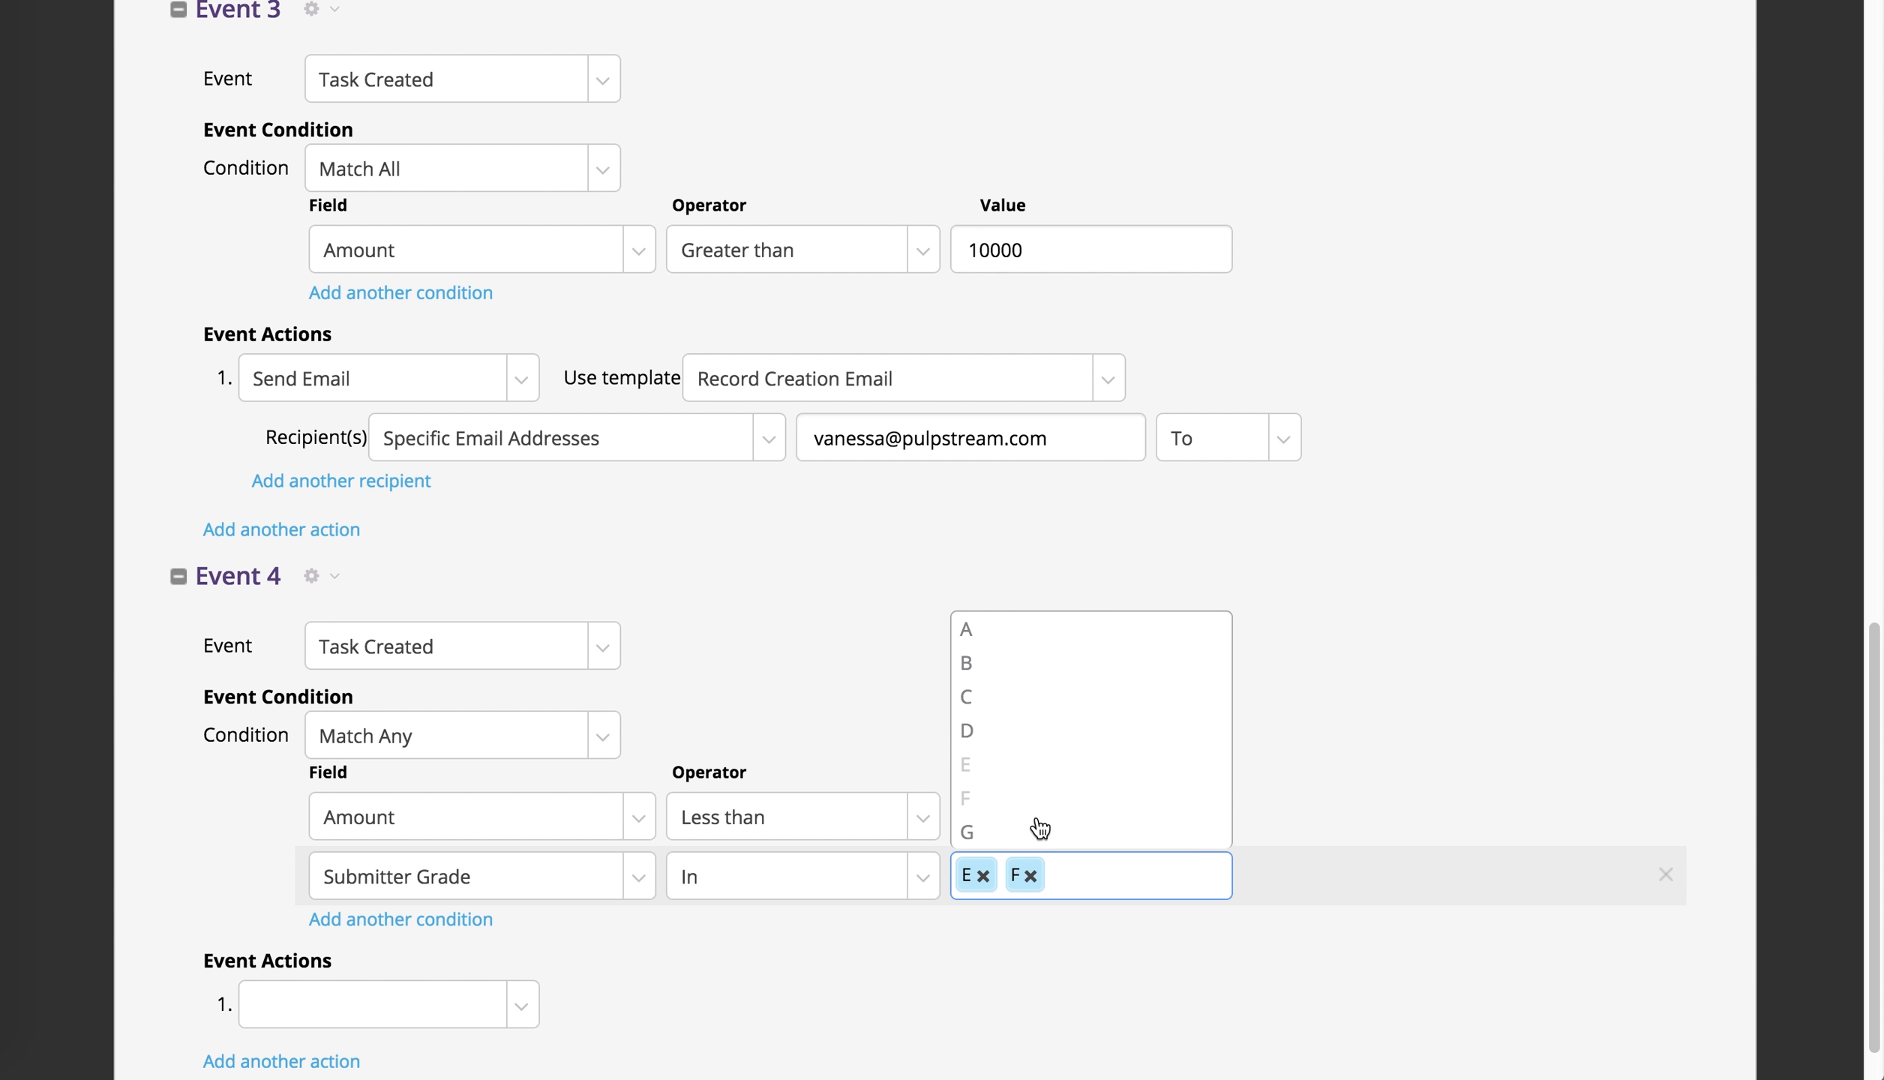
pyautogui.click(1037, 826)
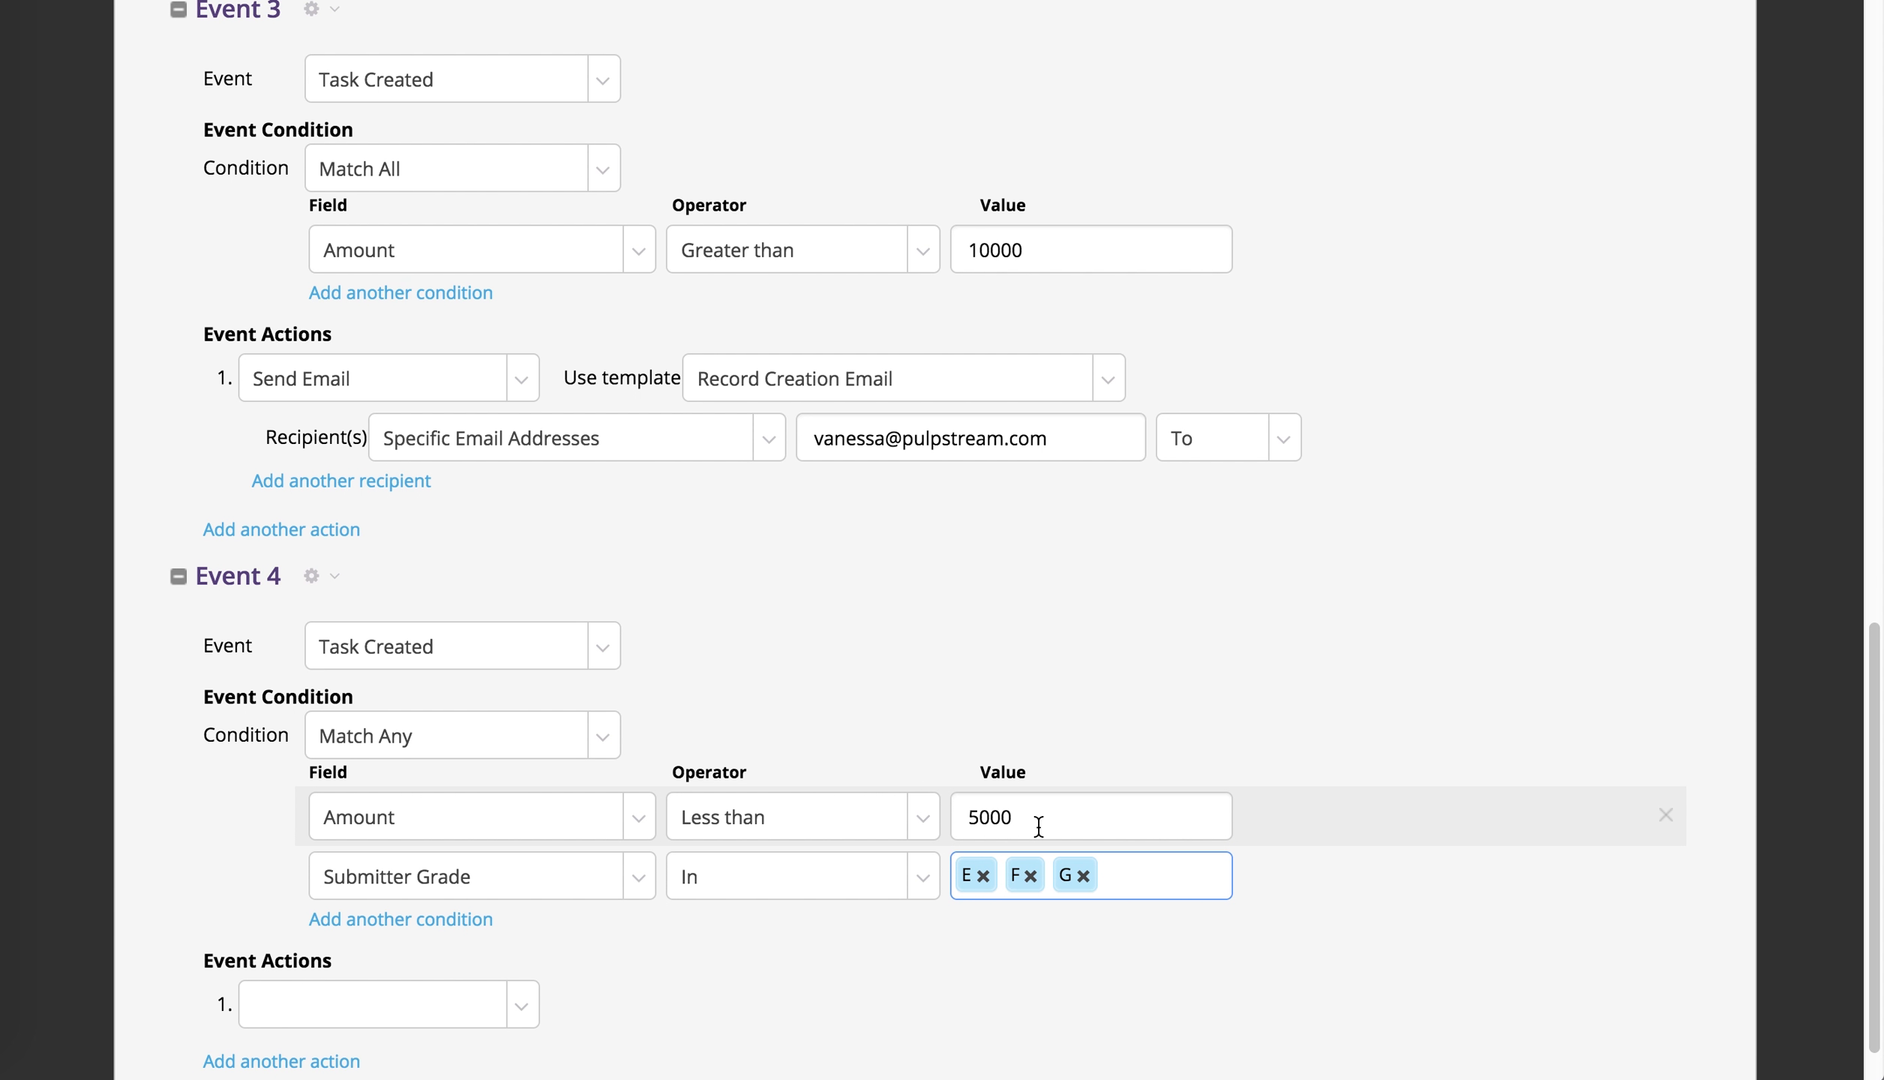
pyautogui.scroll(-1, 658, 982)
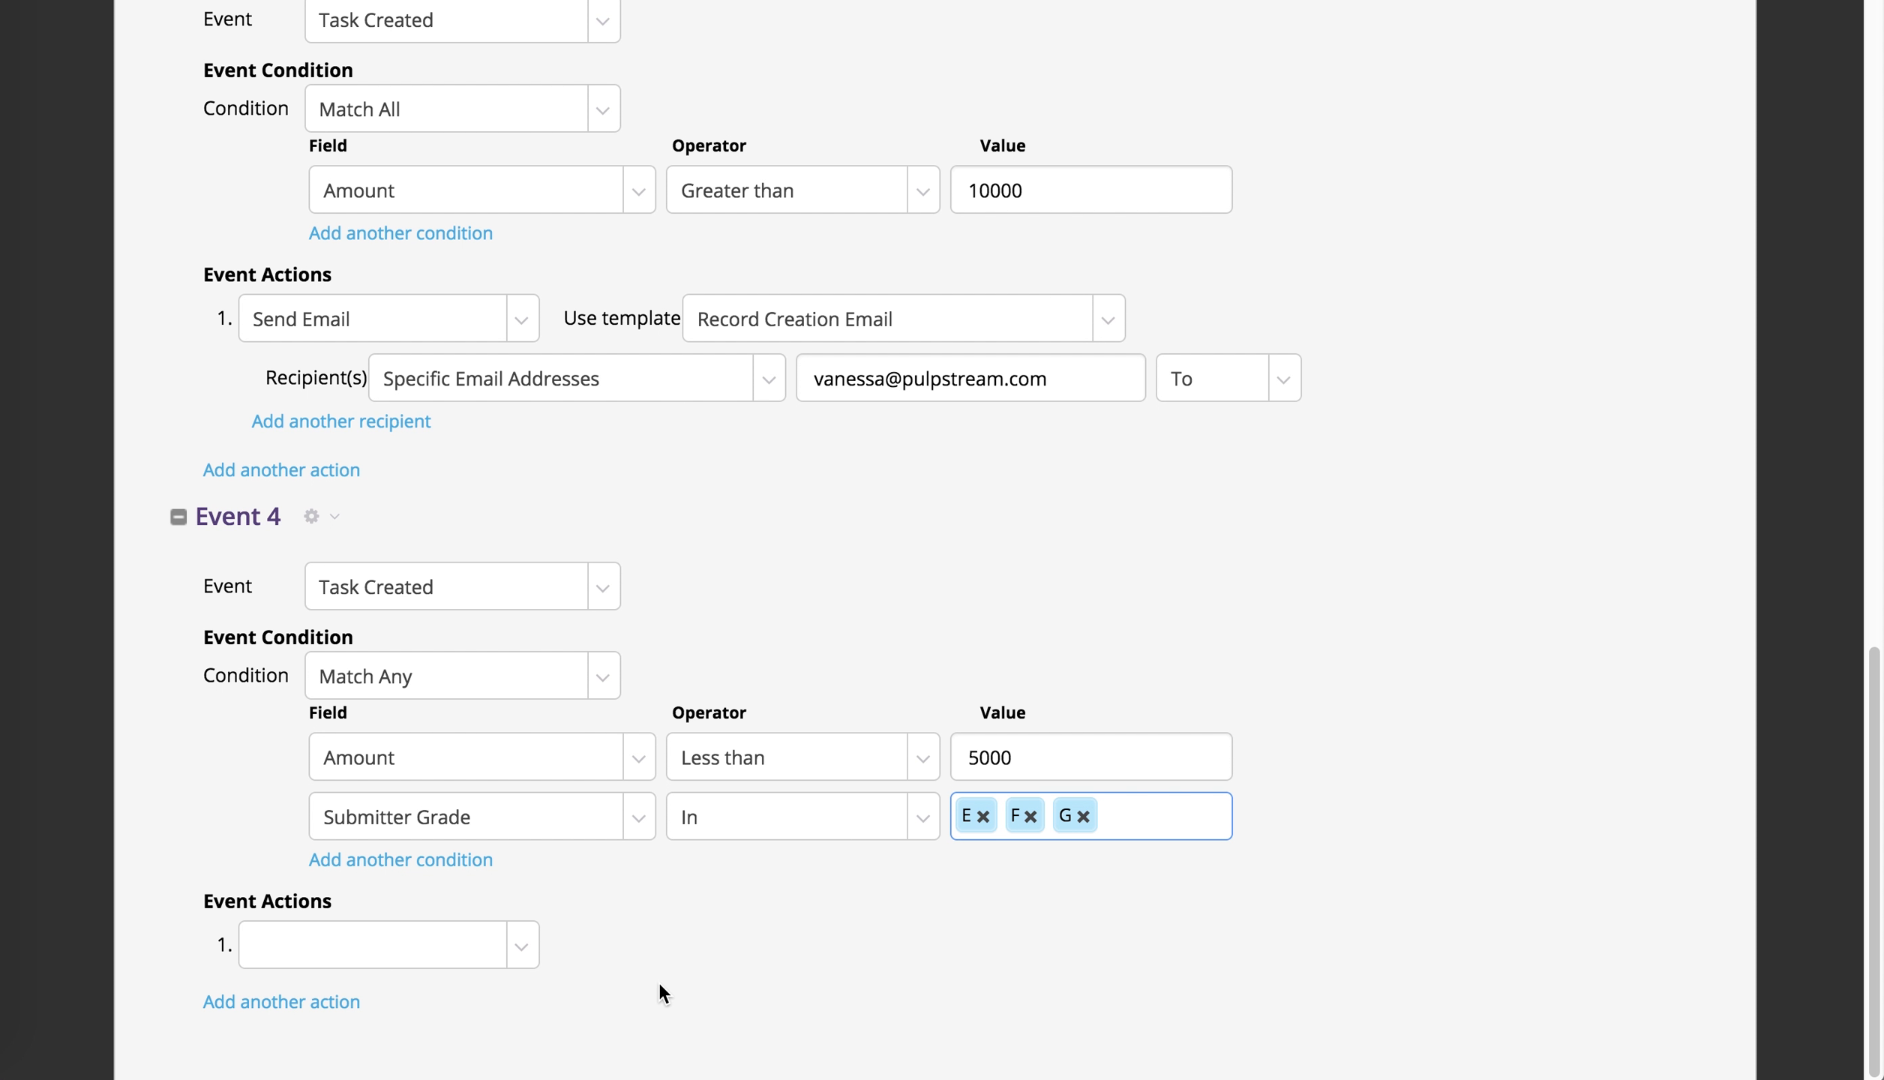
# - Set Event 4's action to Auto Approve/Complete and add a fifth event triggered by Task Created
pyautogui.click(514, 954)
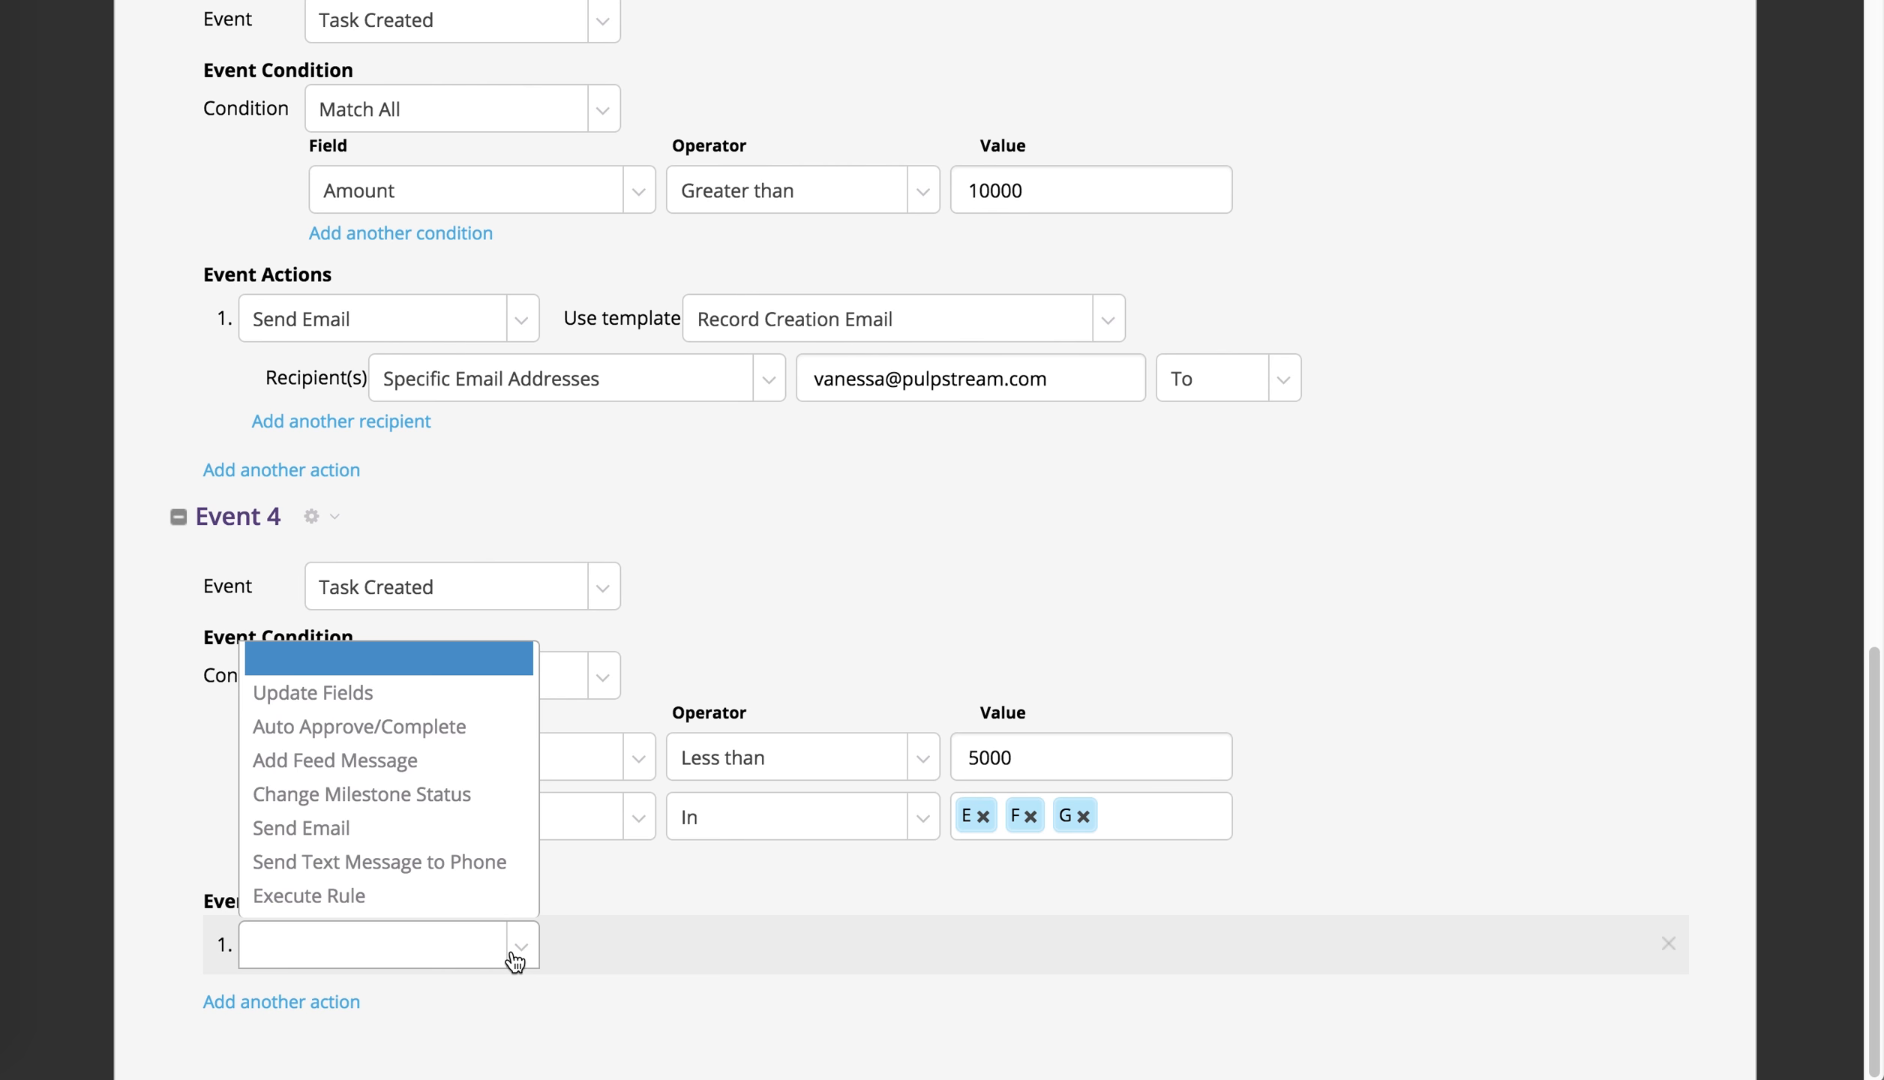
pyautogui.click(458, 729)
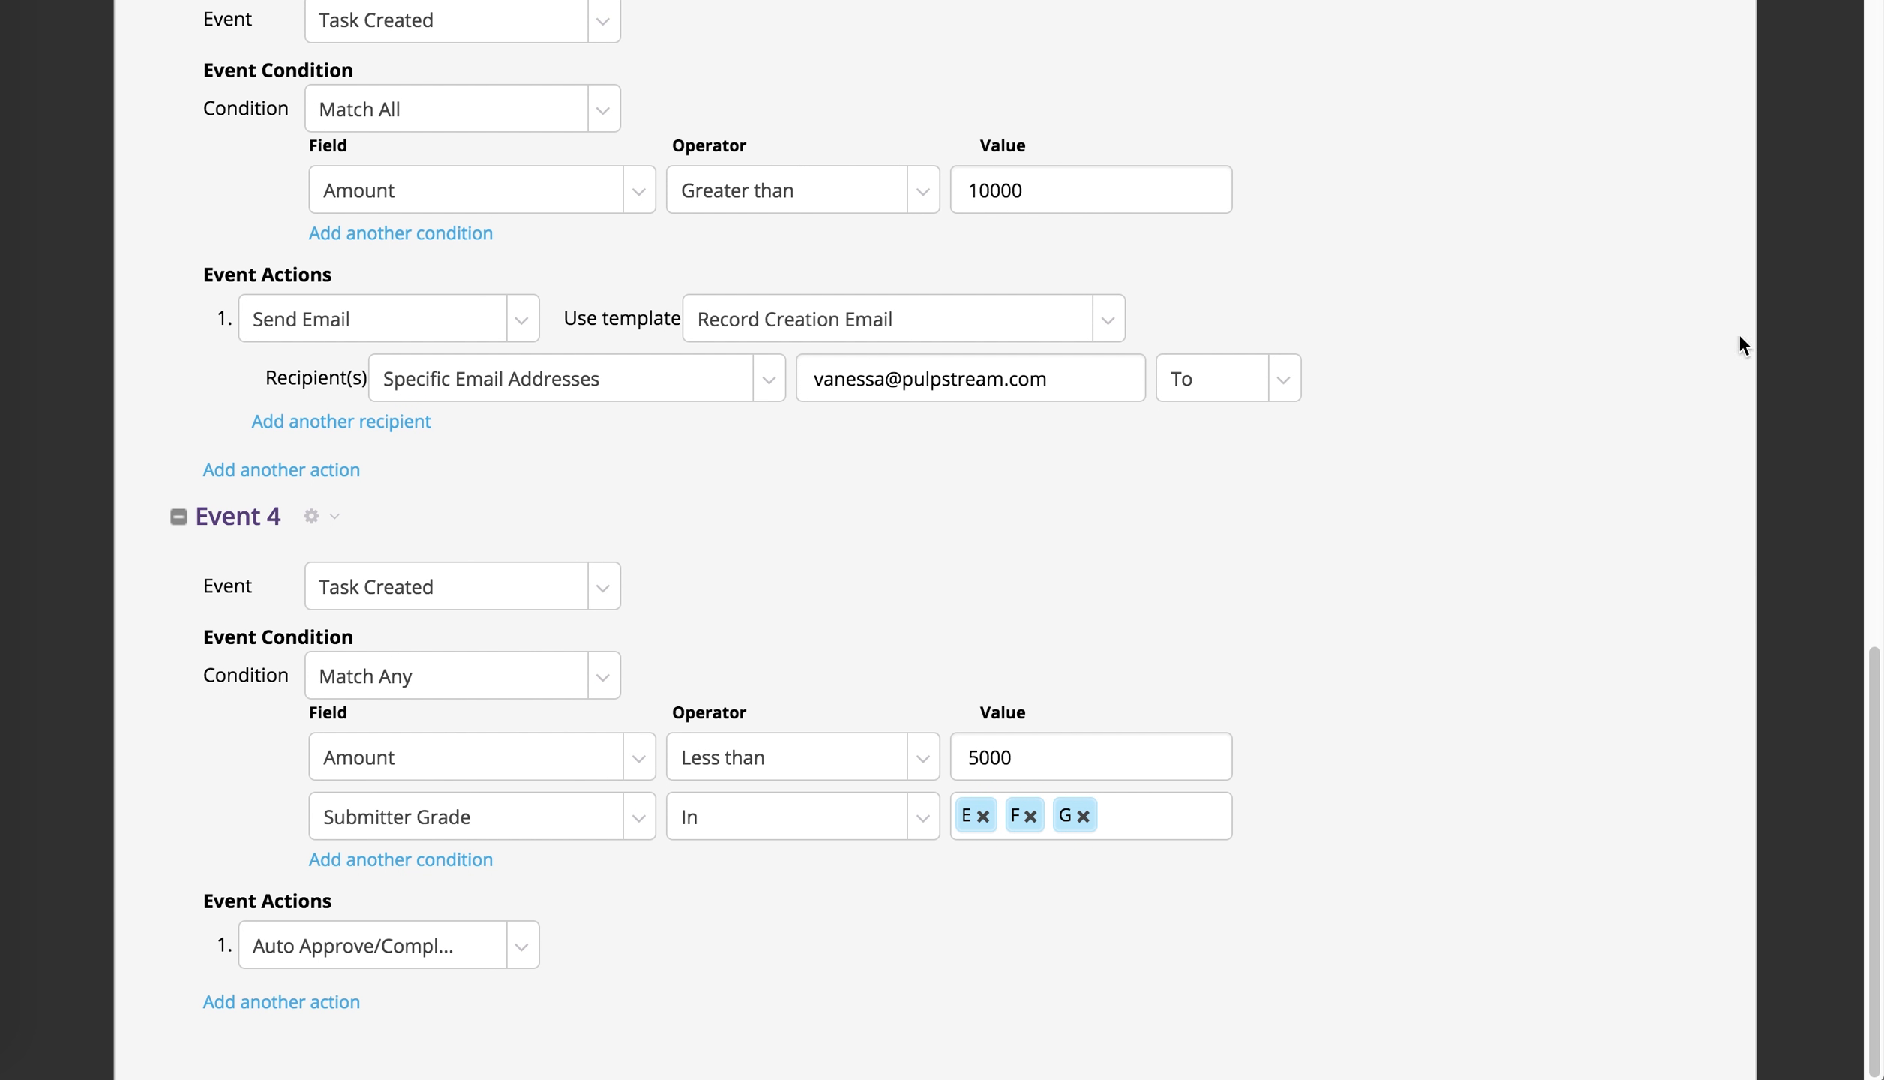
pyautogui.scroll(15, 985, 228)
pyautogui.click(171, 159)
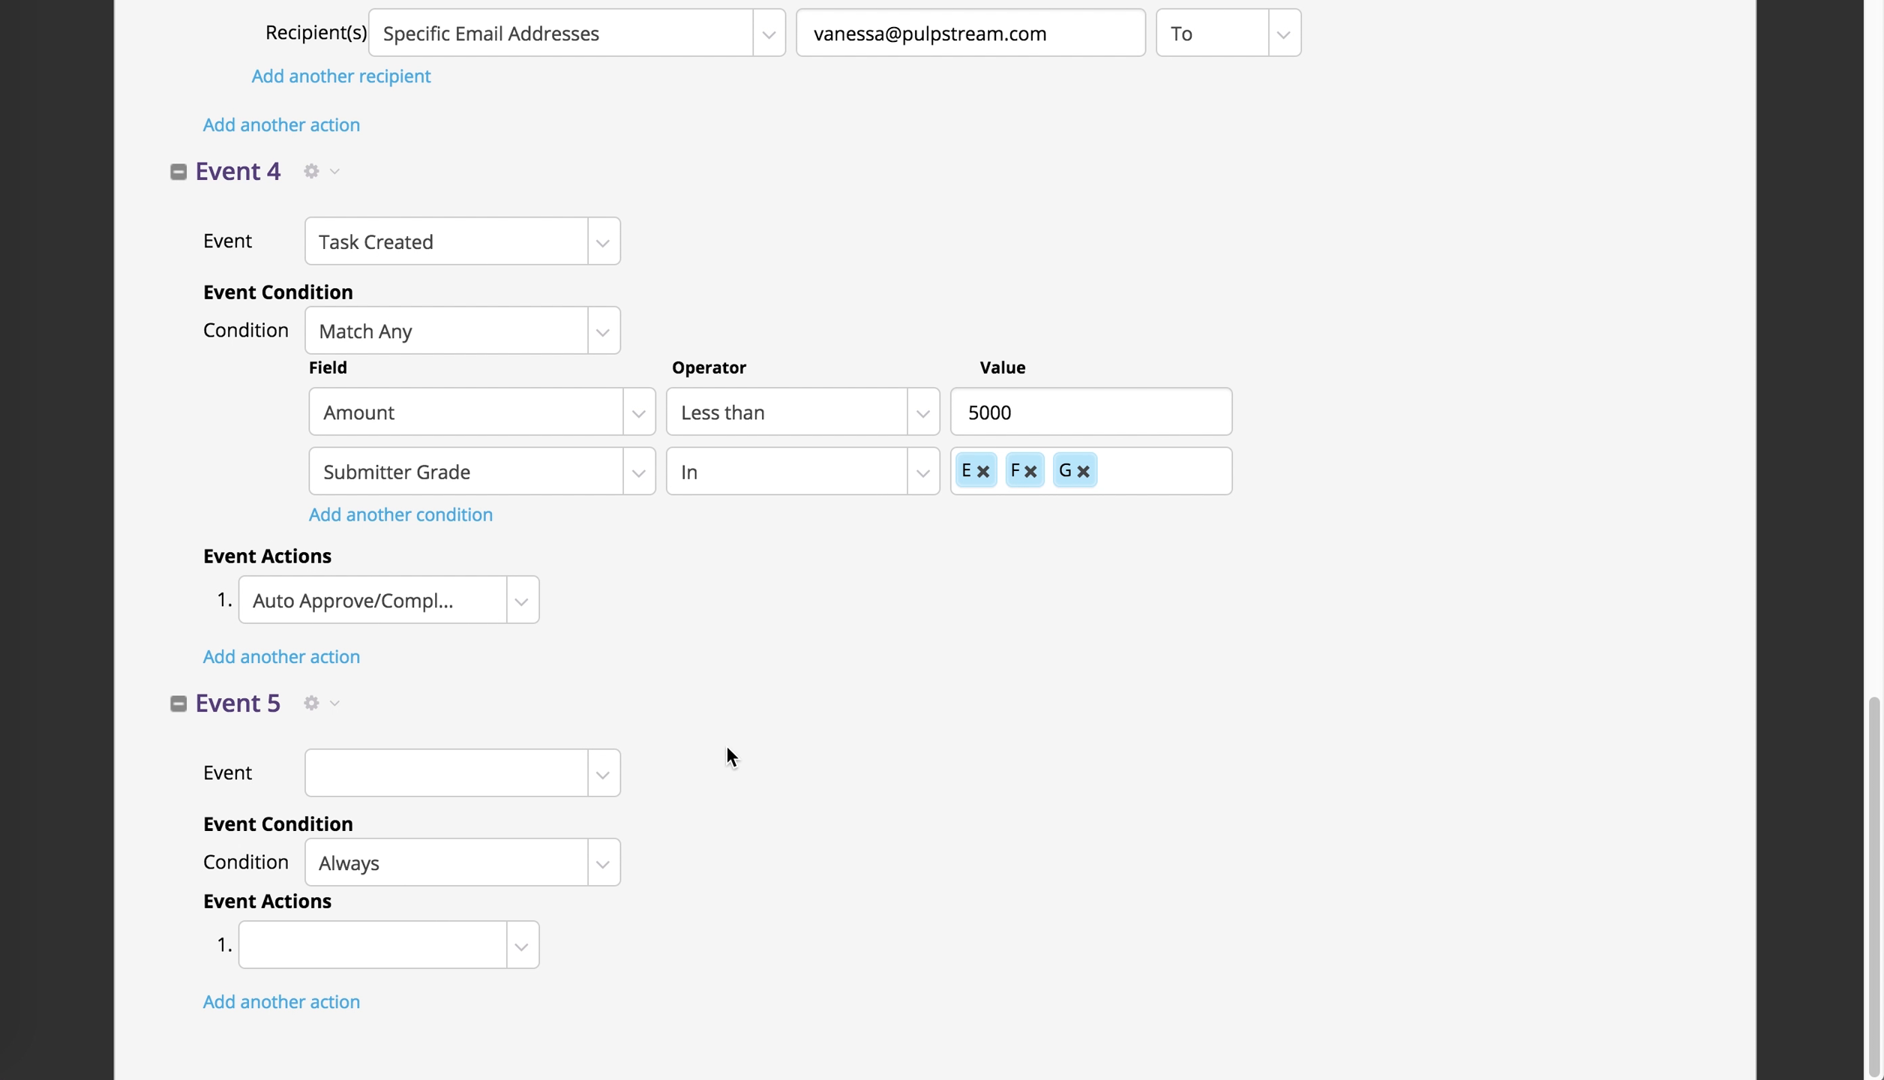
pyautogui.click(586, 767)
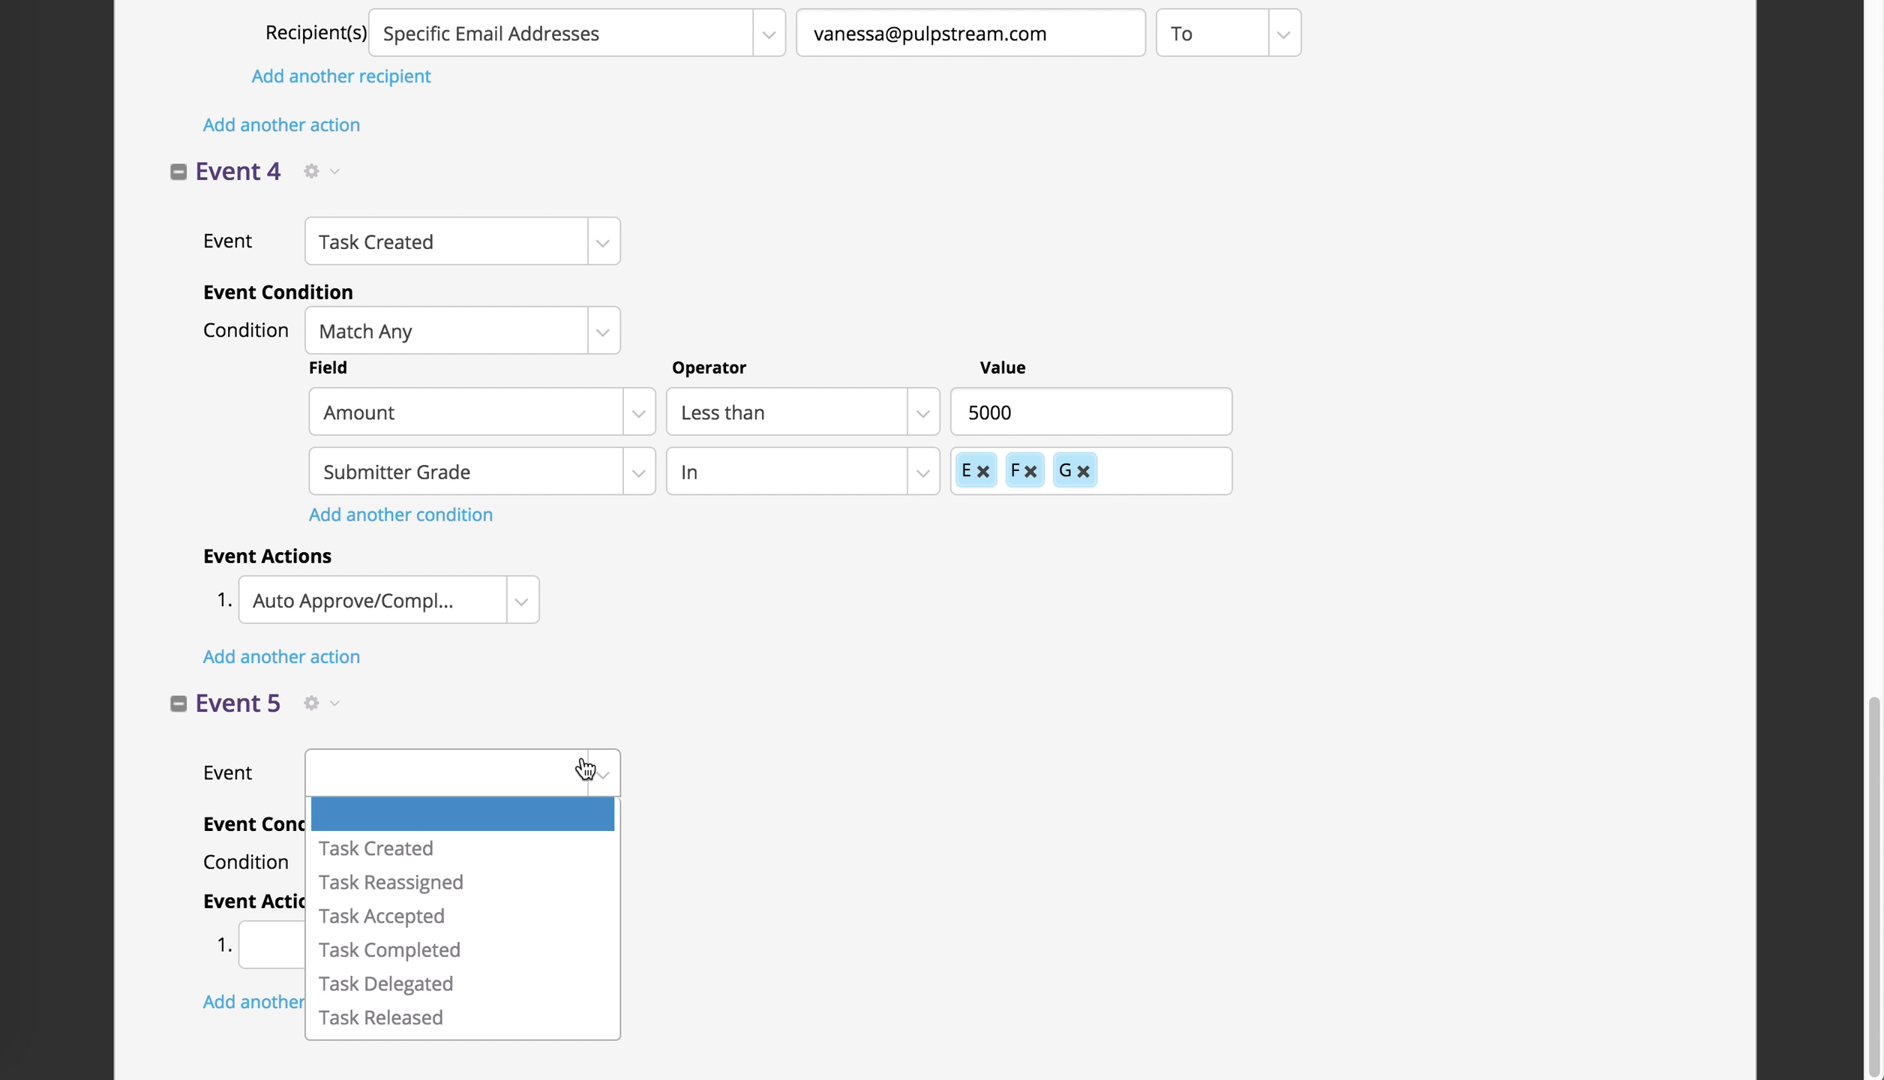
pyautogui.click(547, 846)
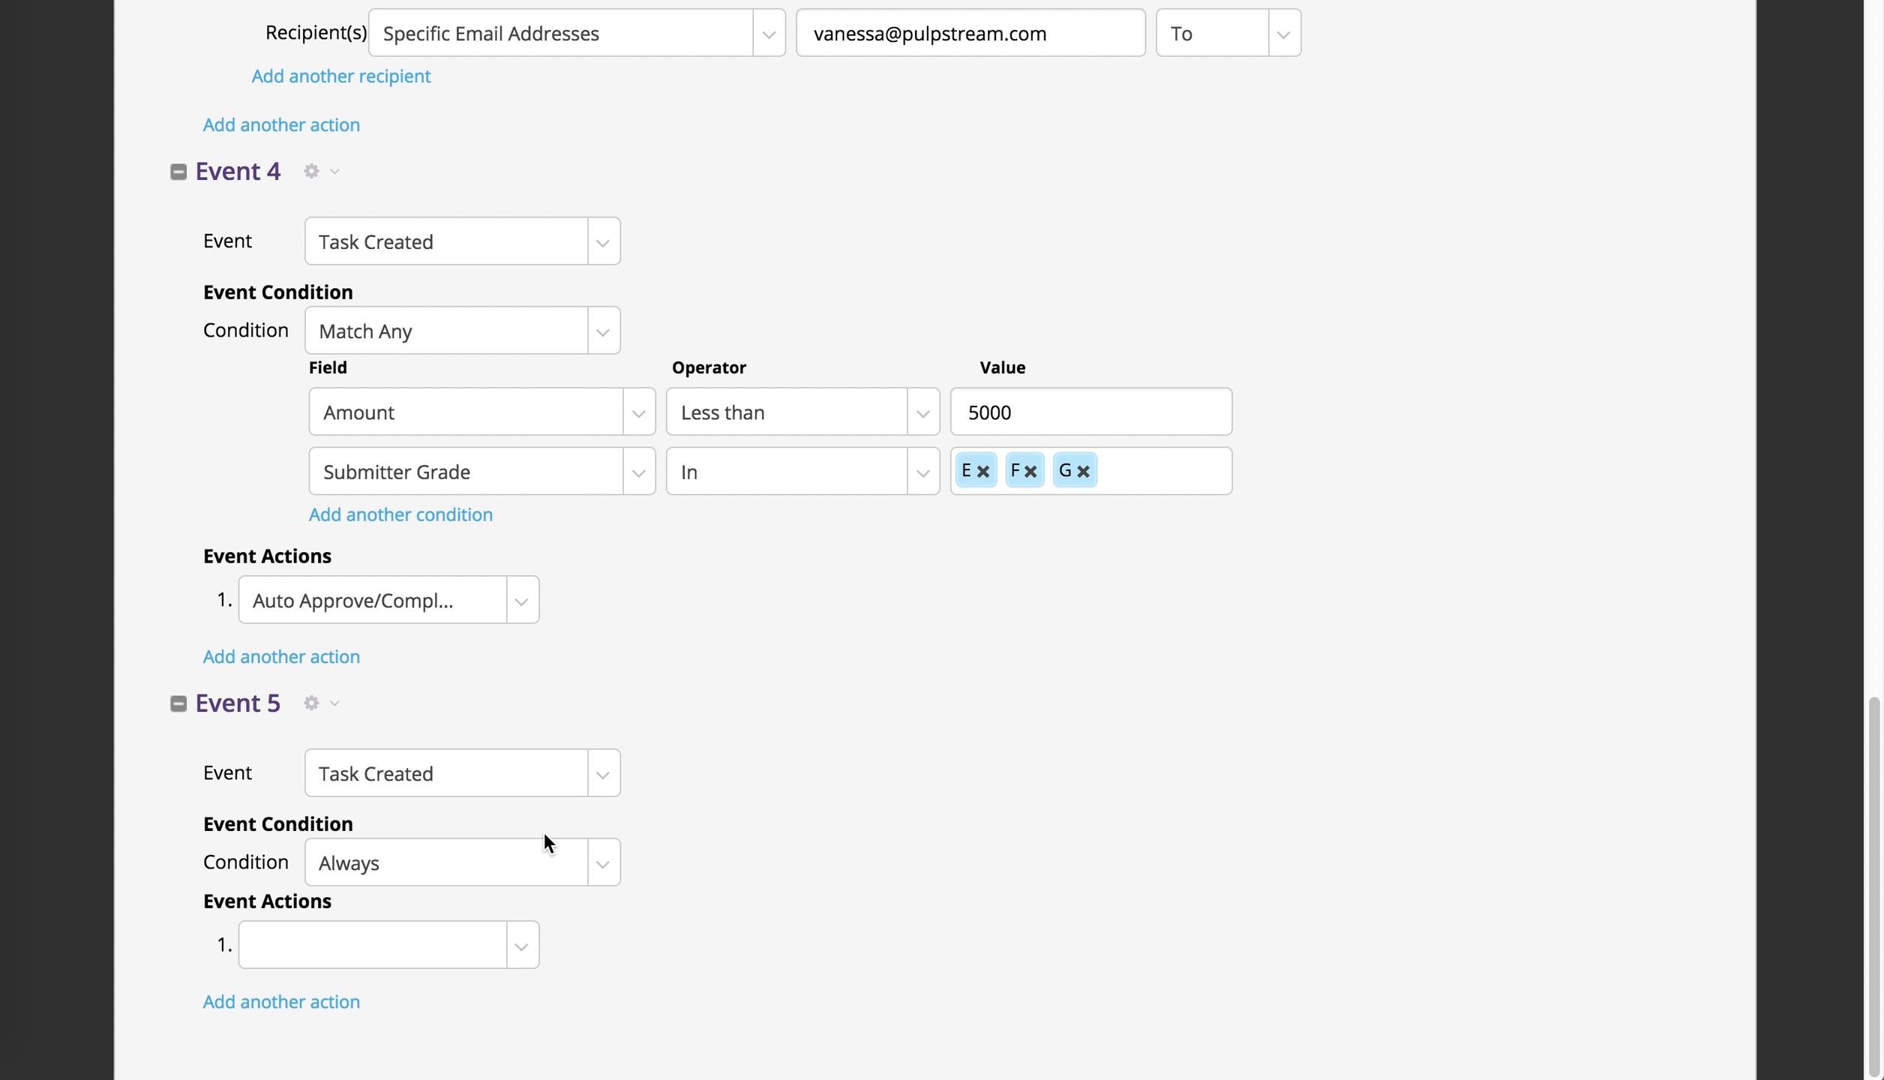
# - Set Event 5's condition to Match All and add a second condition row
pyautogui.click(518, 863)
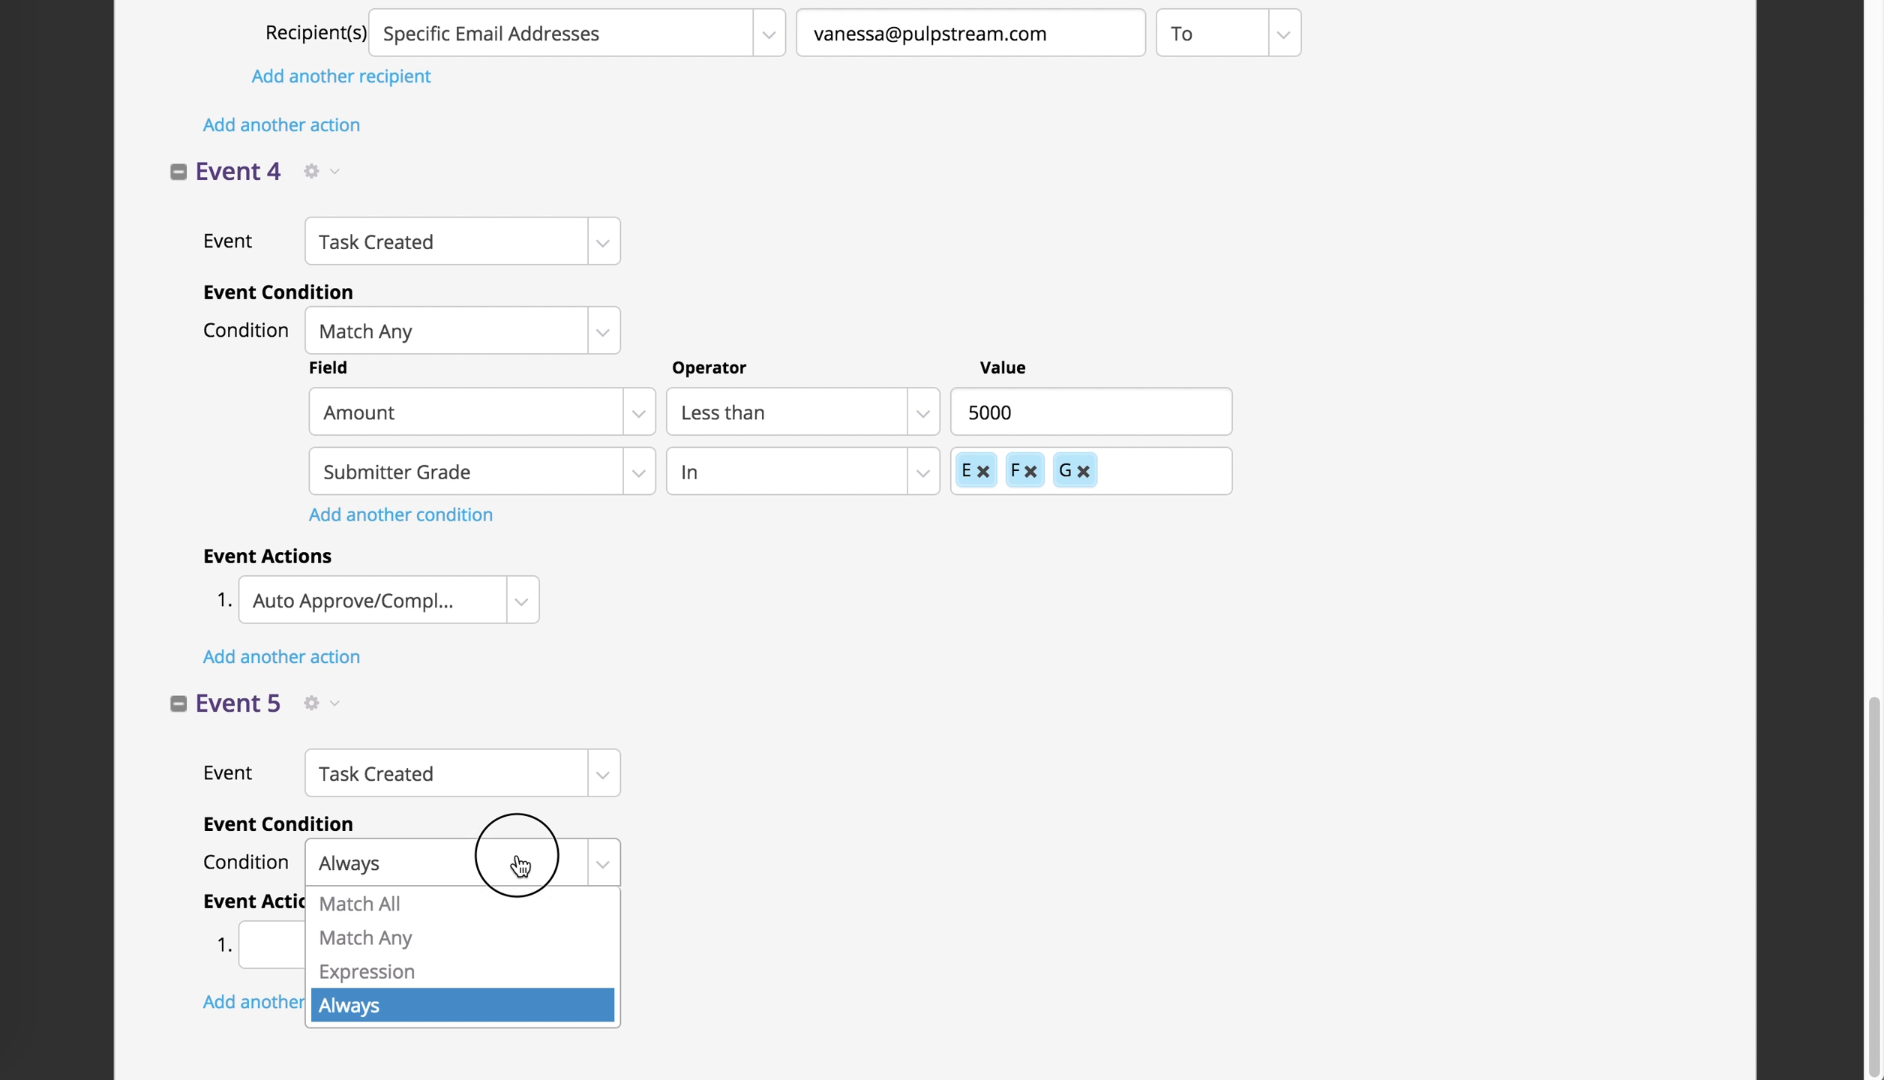
pyautogui.click(505, 904)
pyautogui.scroll(-2, 1034, 823)
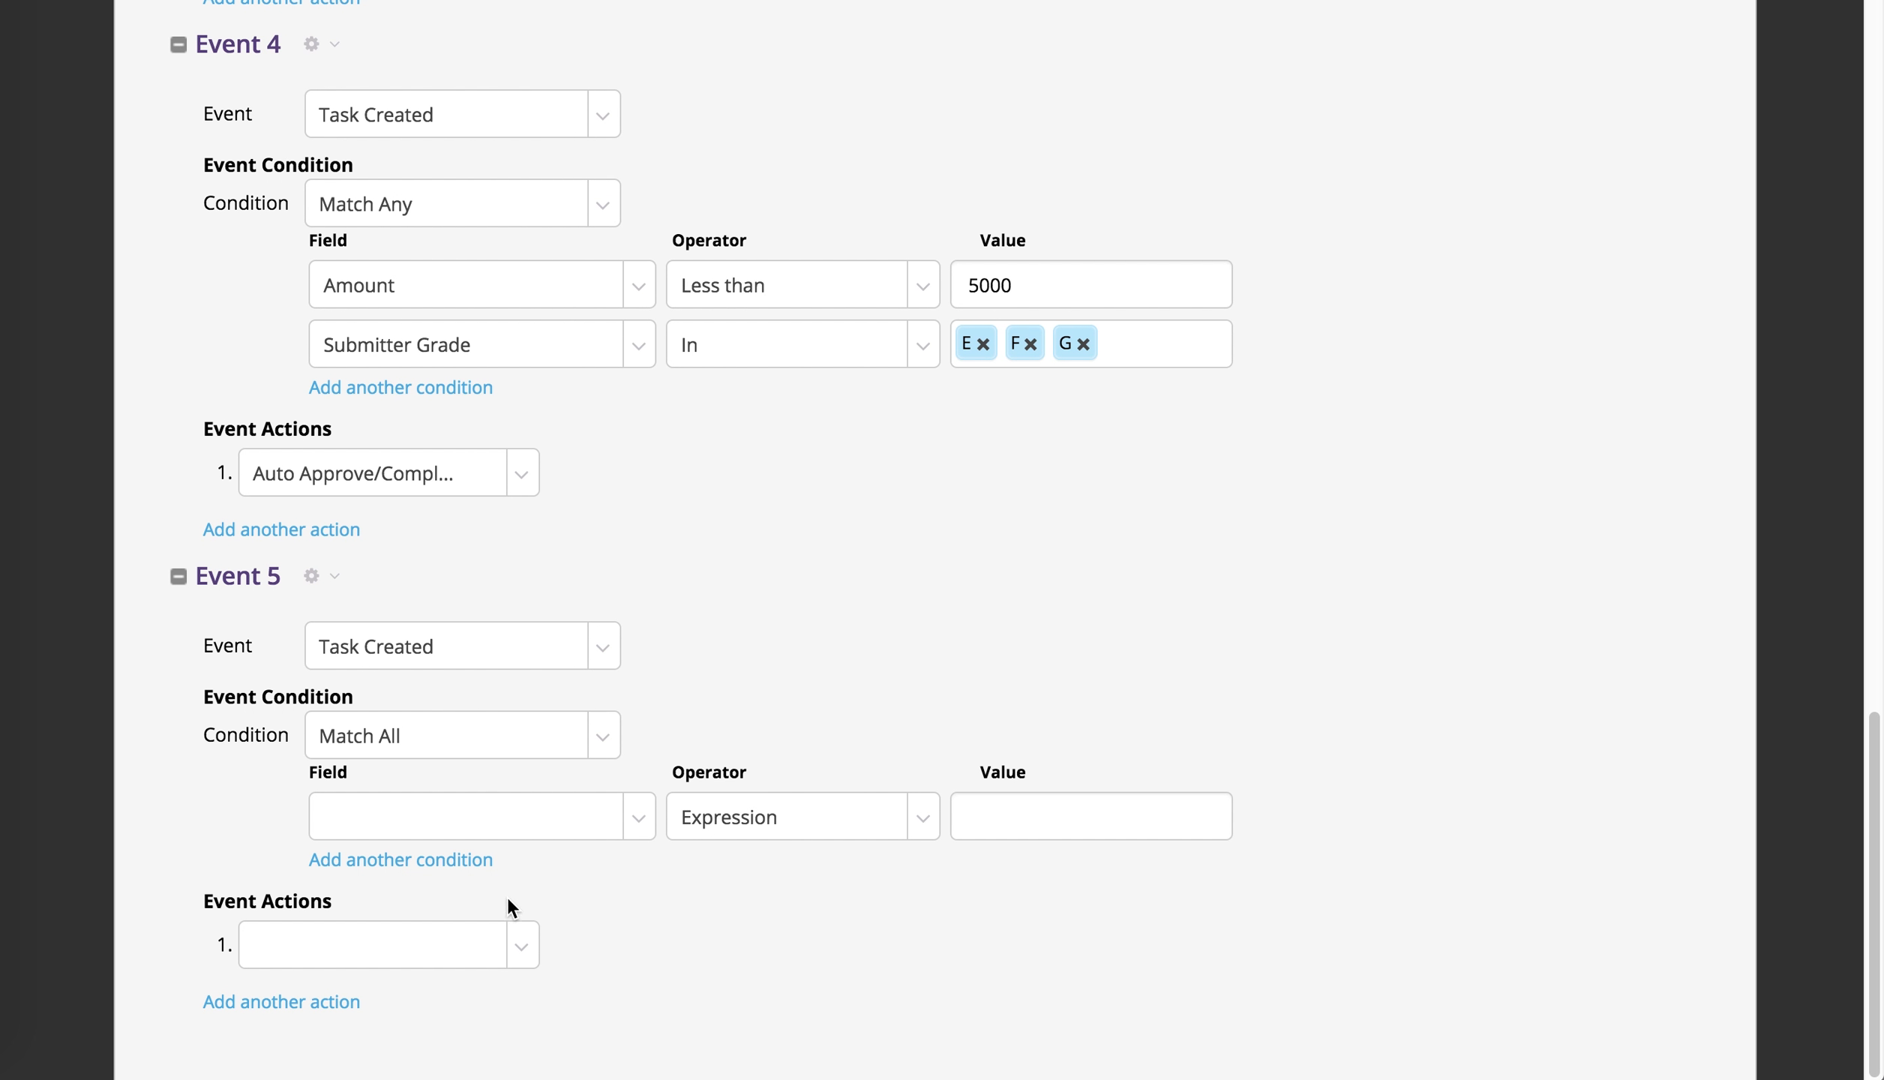
pyautogui.click(476, 862)
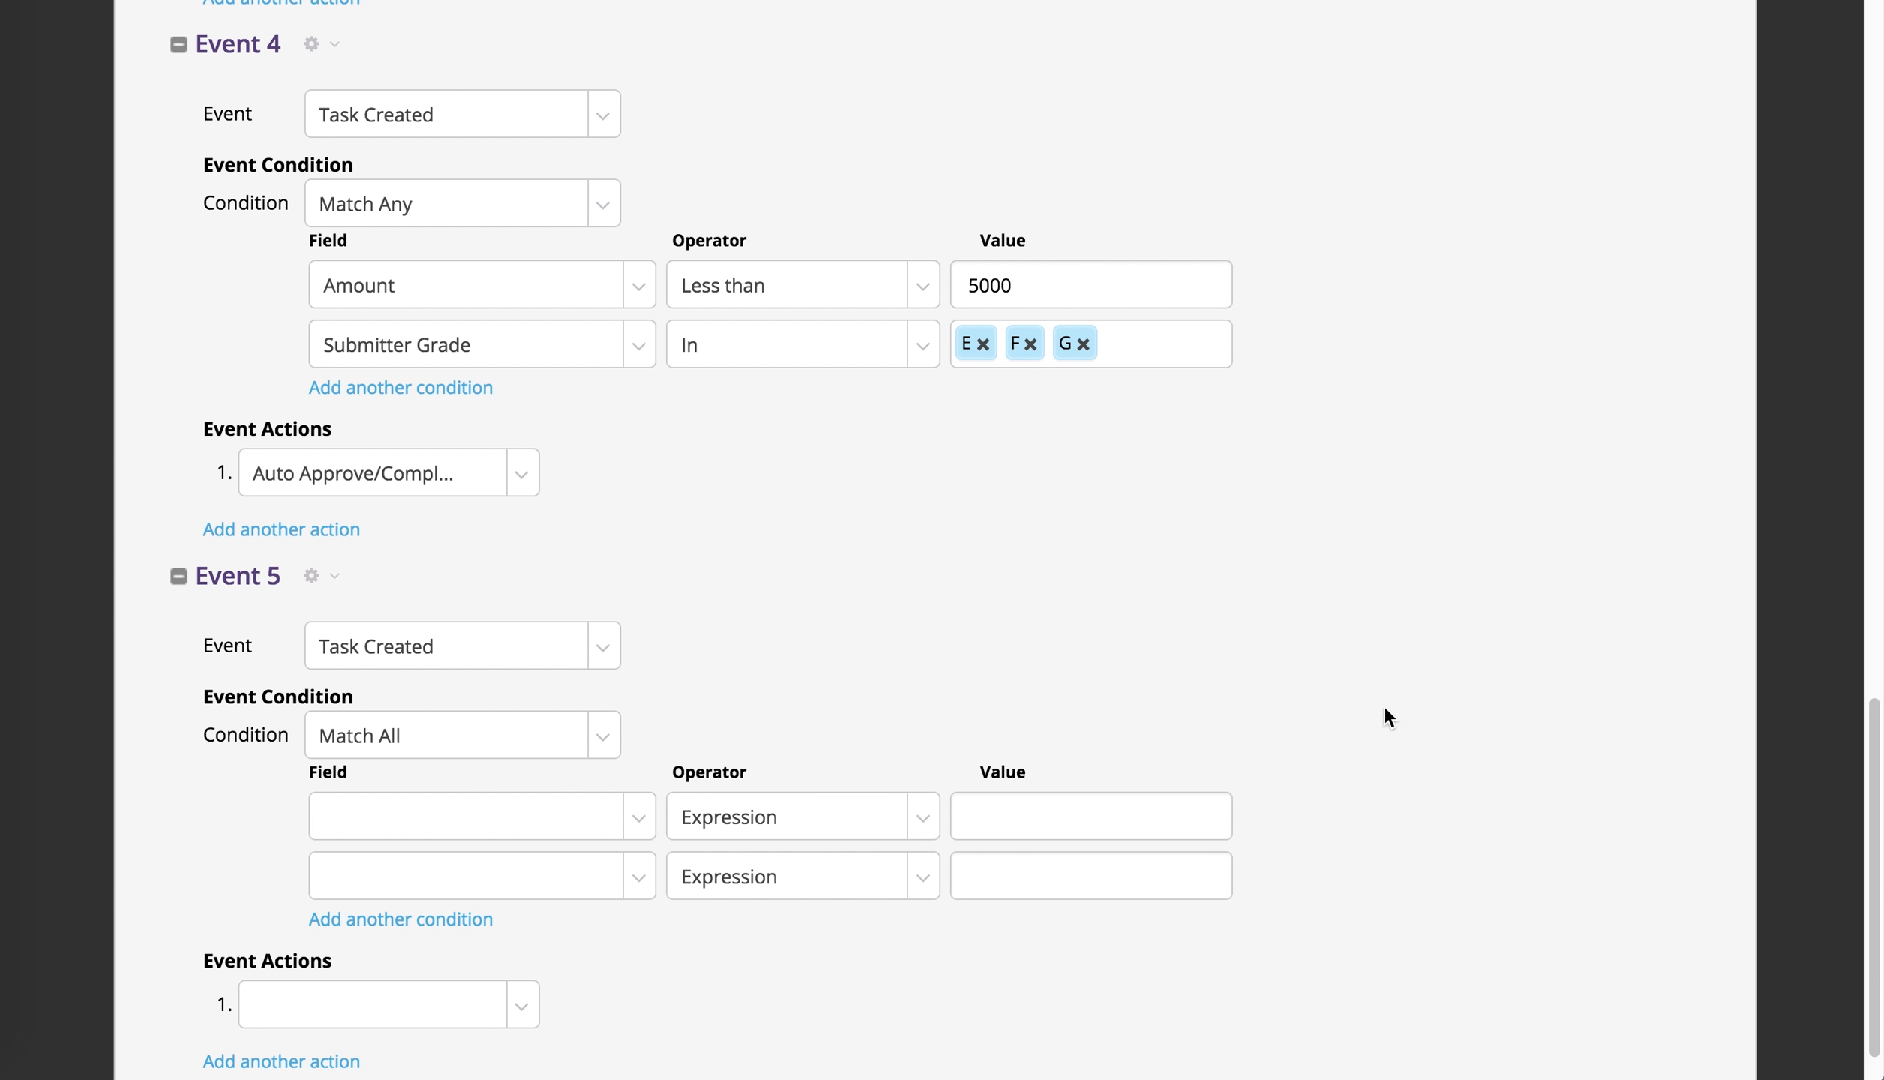
# - Define Event 5's first condition as Amount Less than 2000
pyautogui.click(540, 820)
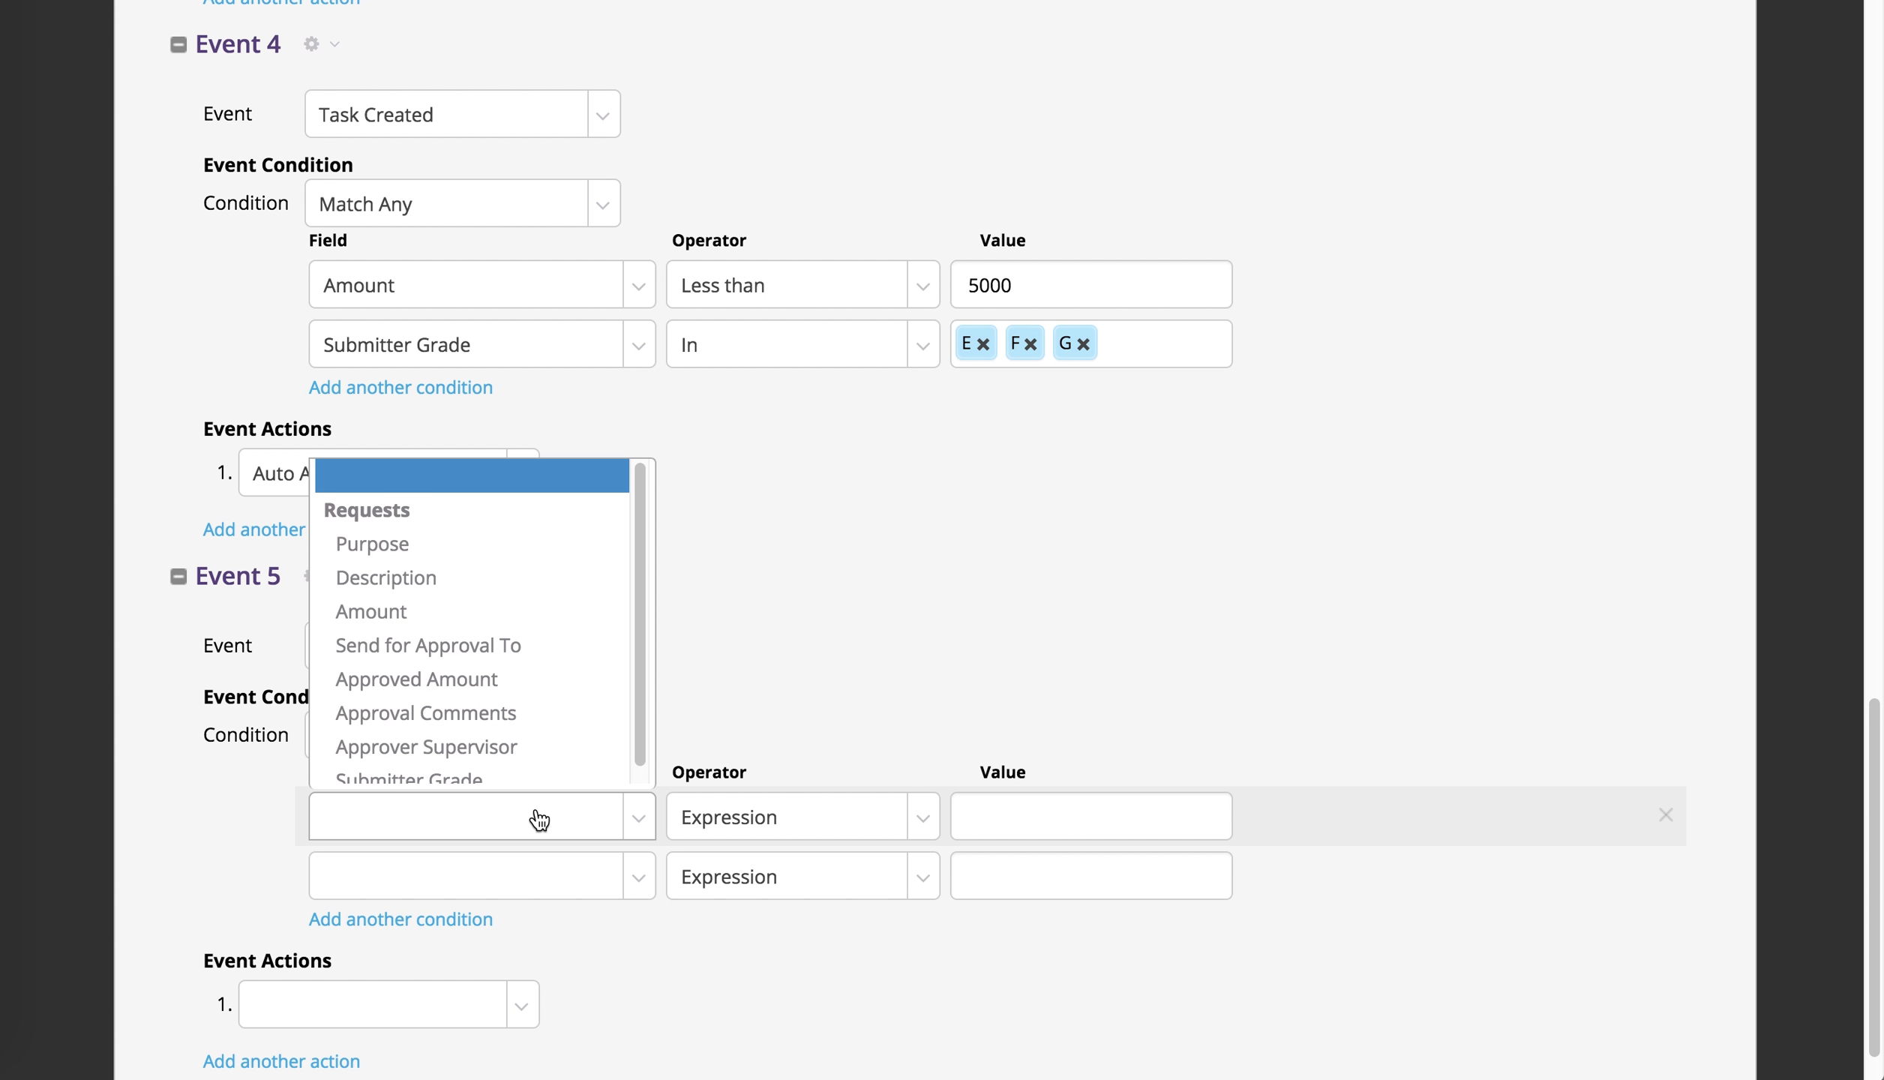
pyautogui.click(536, 610)
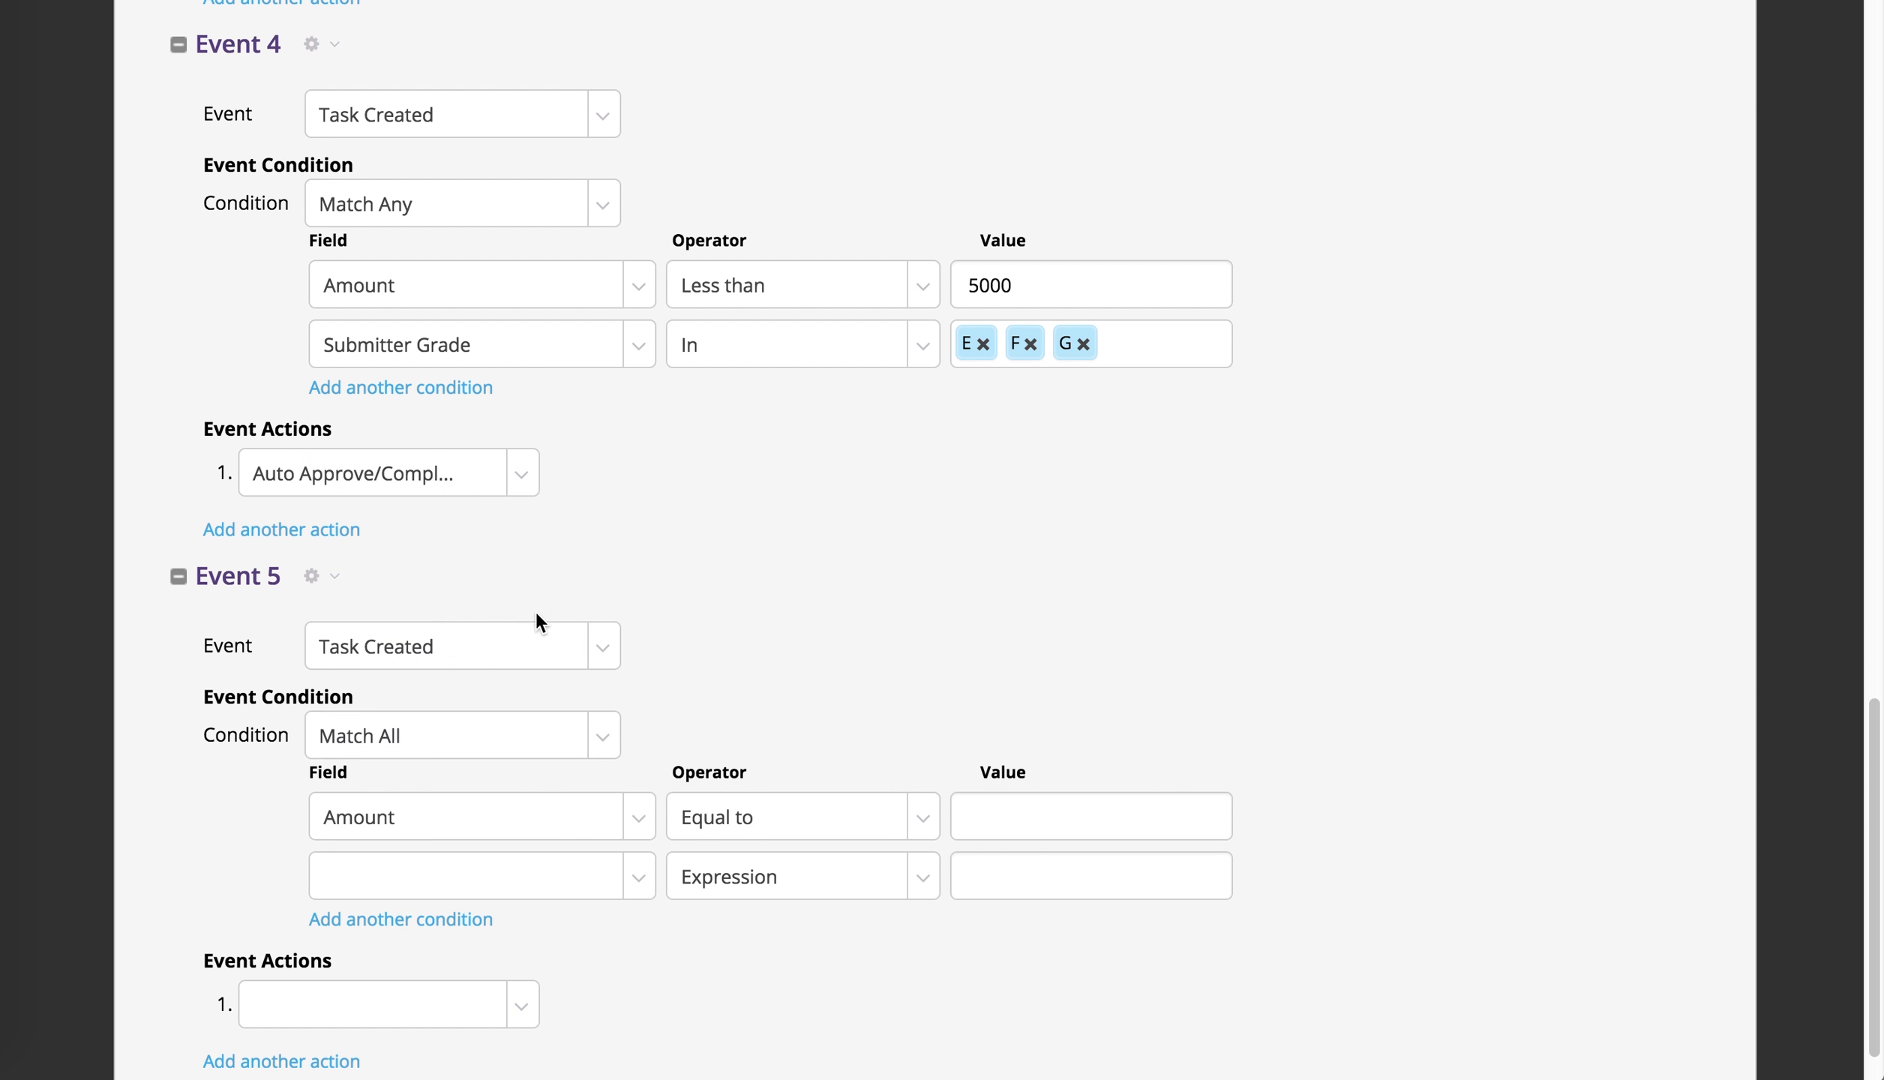
pyautogui.click(793, 817)
pyautogui.click(813, 929)
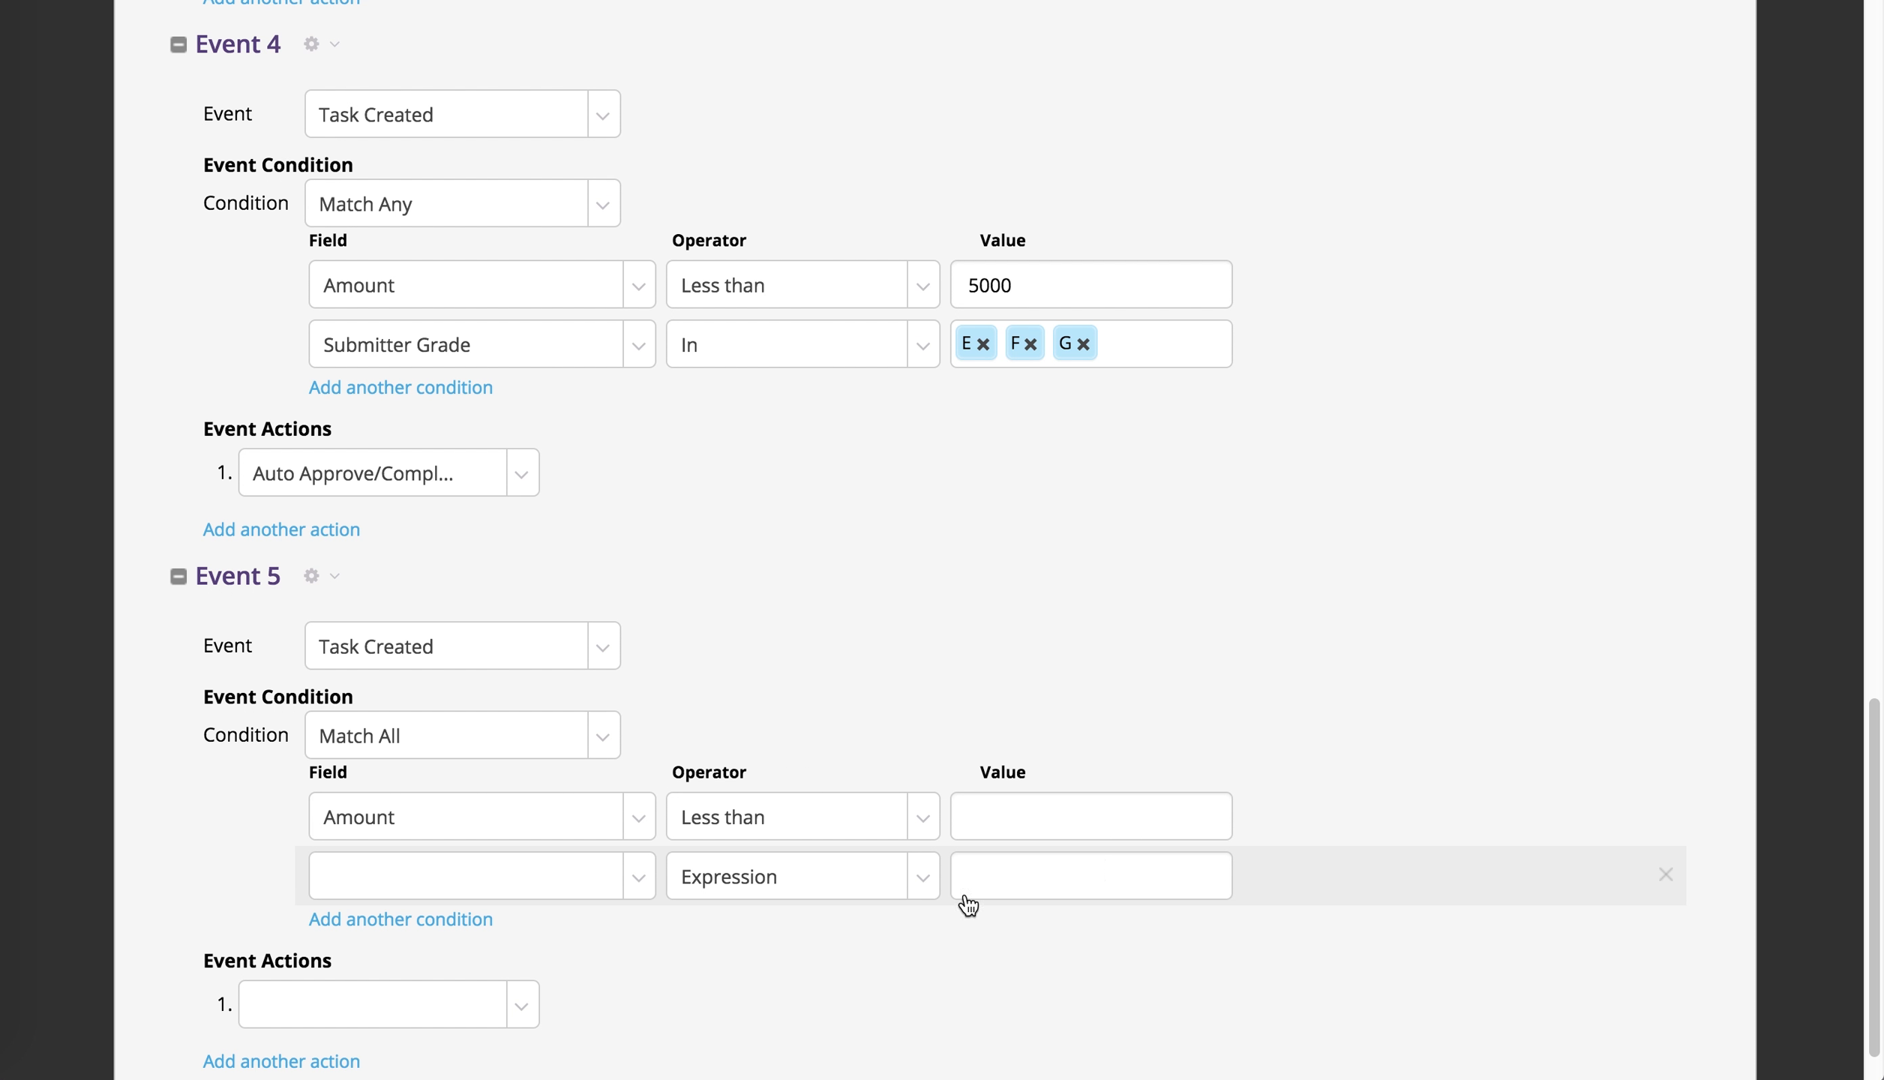
pyautogui.click(1074, 826)
pyautogui.write('2000')
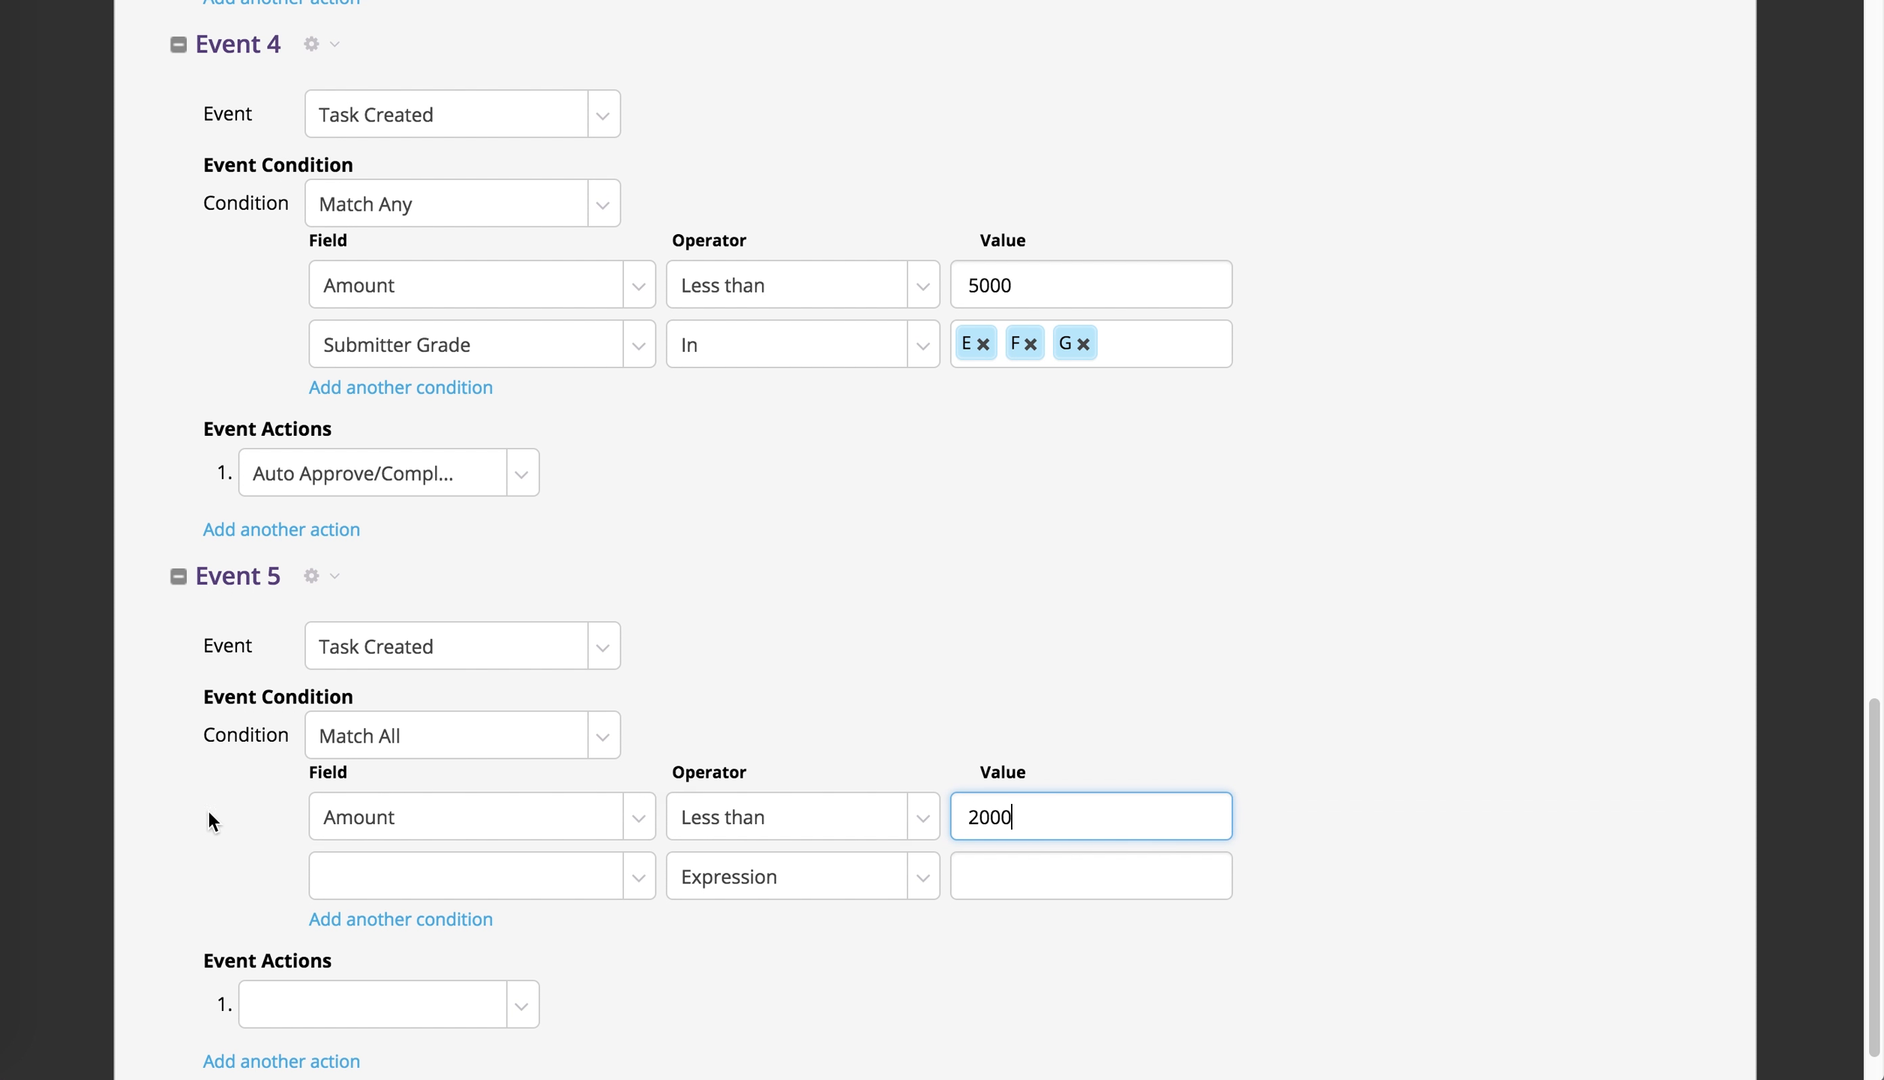
# - Define Event 5's second condition as Submitter Grade In B, C and D, and set its action to Auto Approve/Complete
pyautogui.click(409, 876)
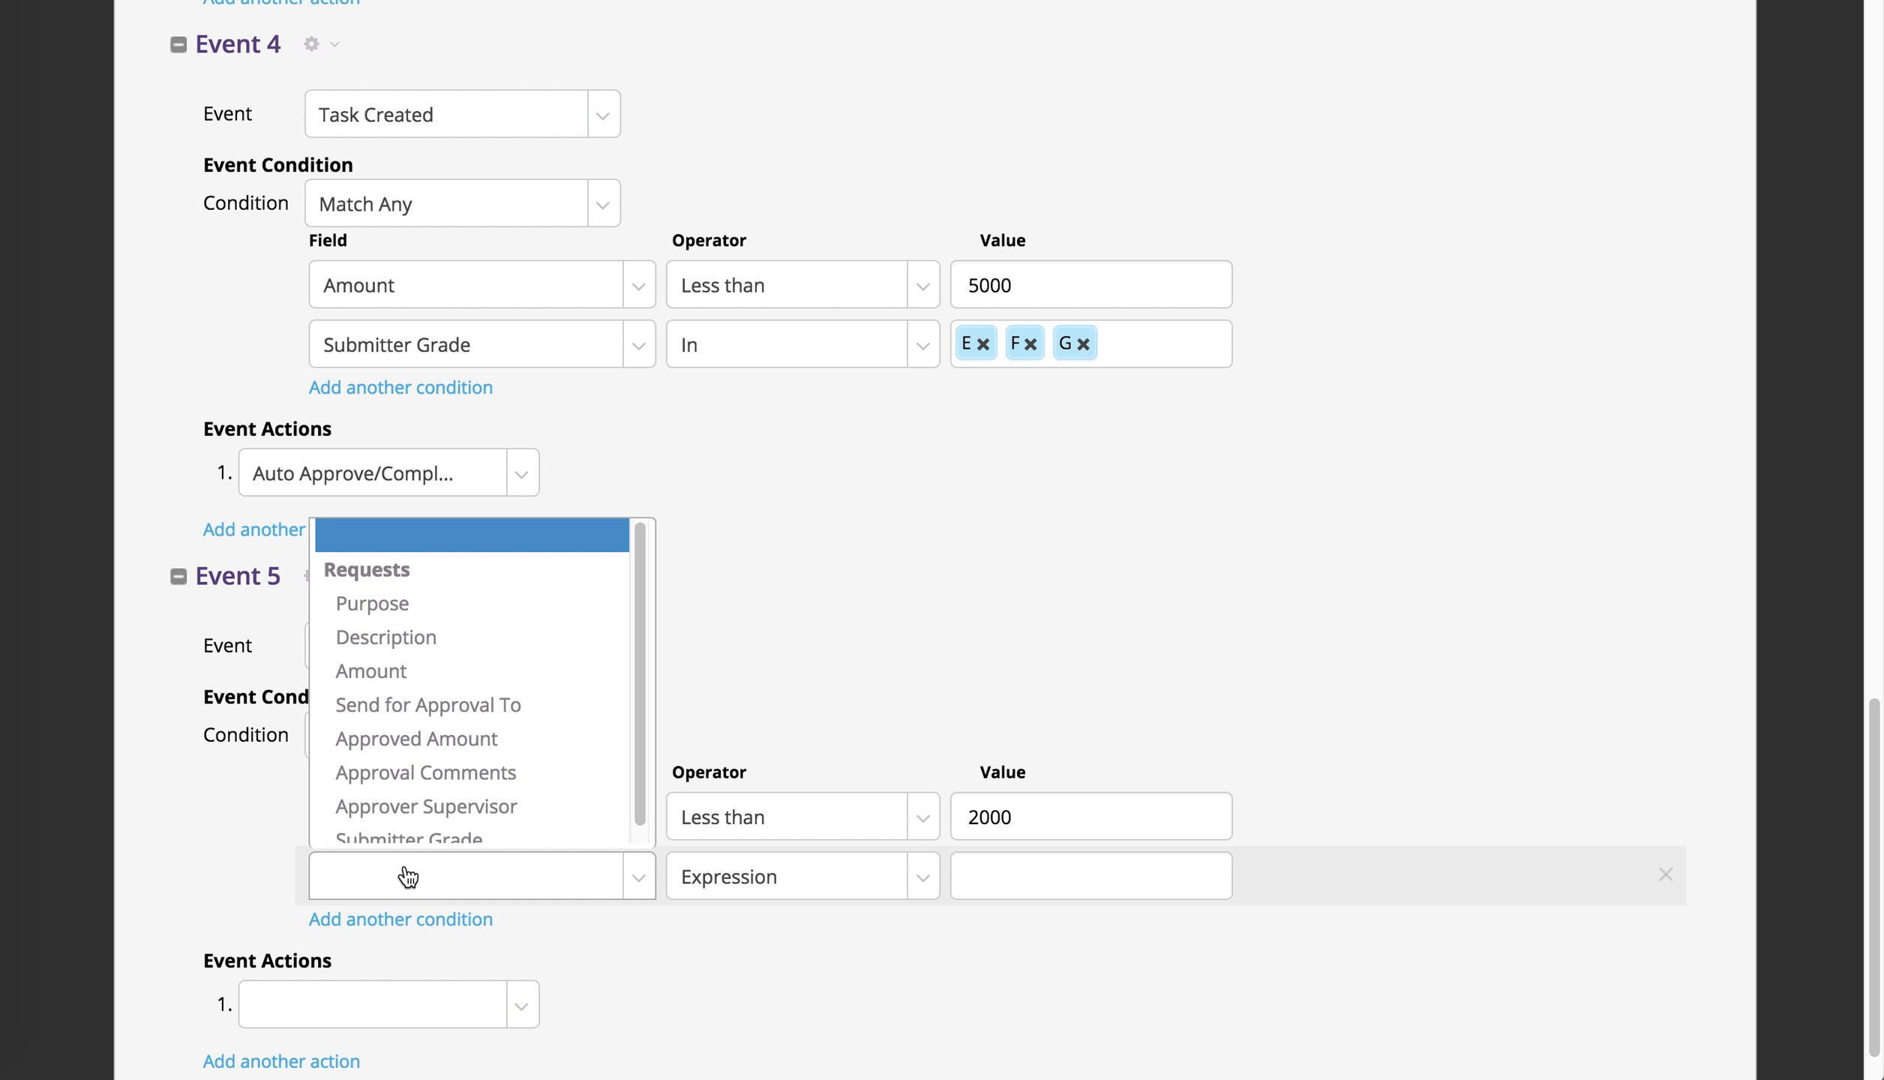
pyautogui.click(453, 828)
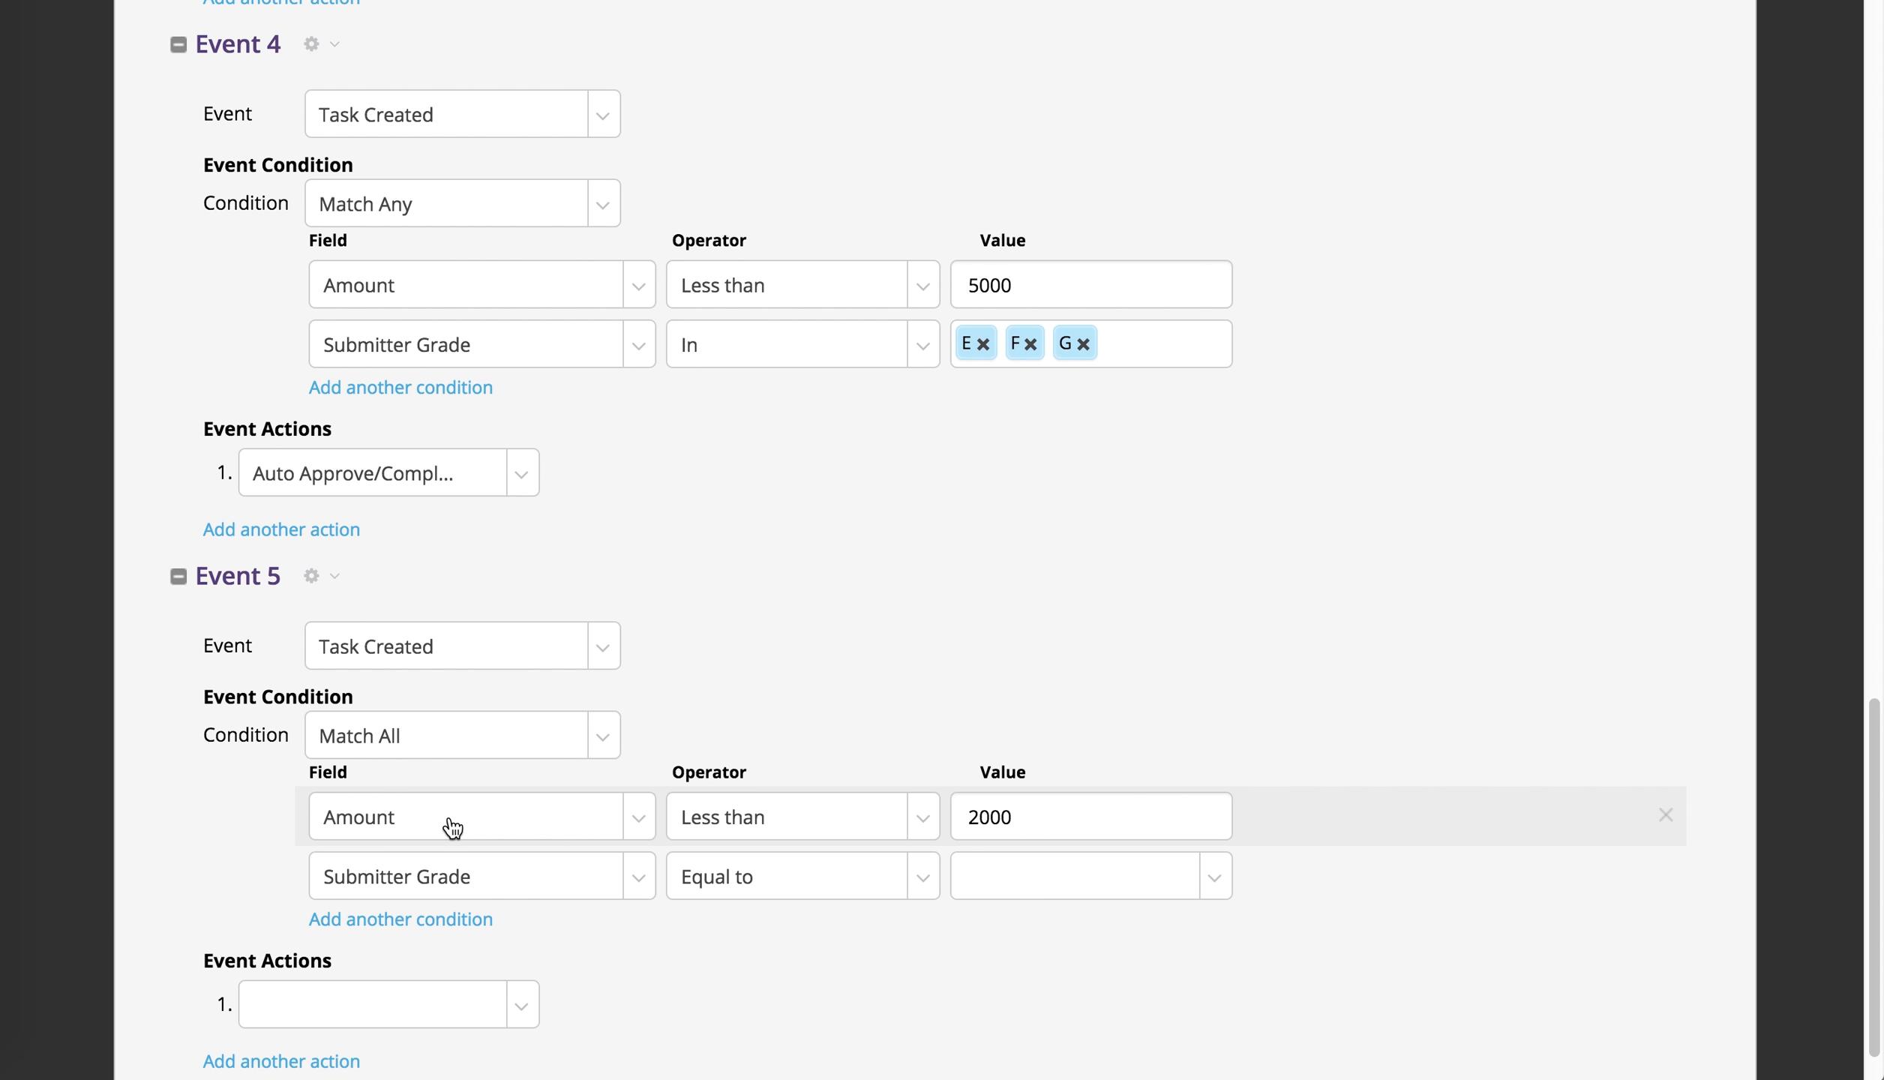
pyautogui.click(723, 885)
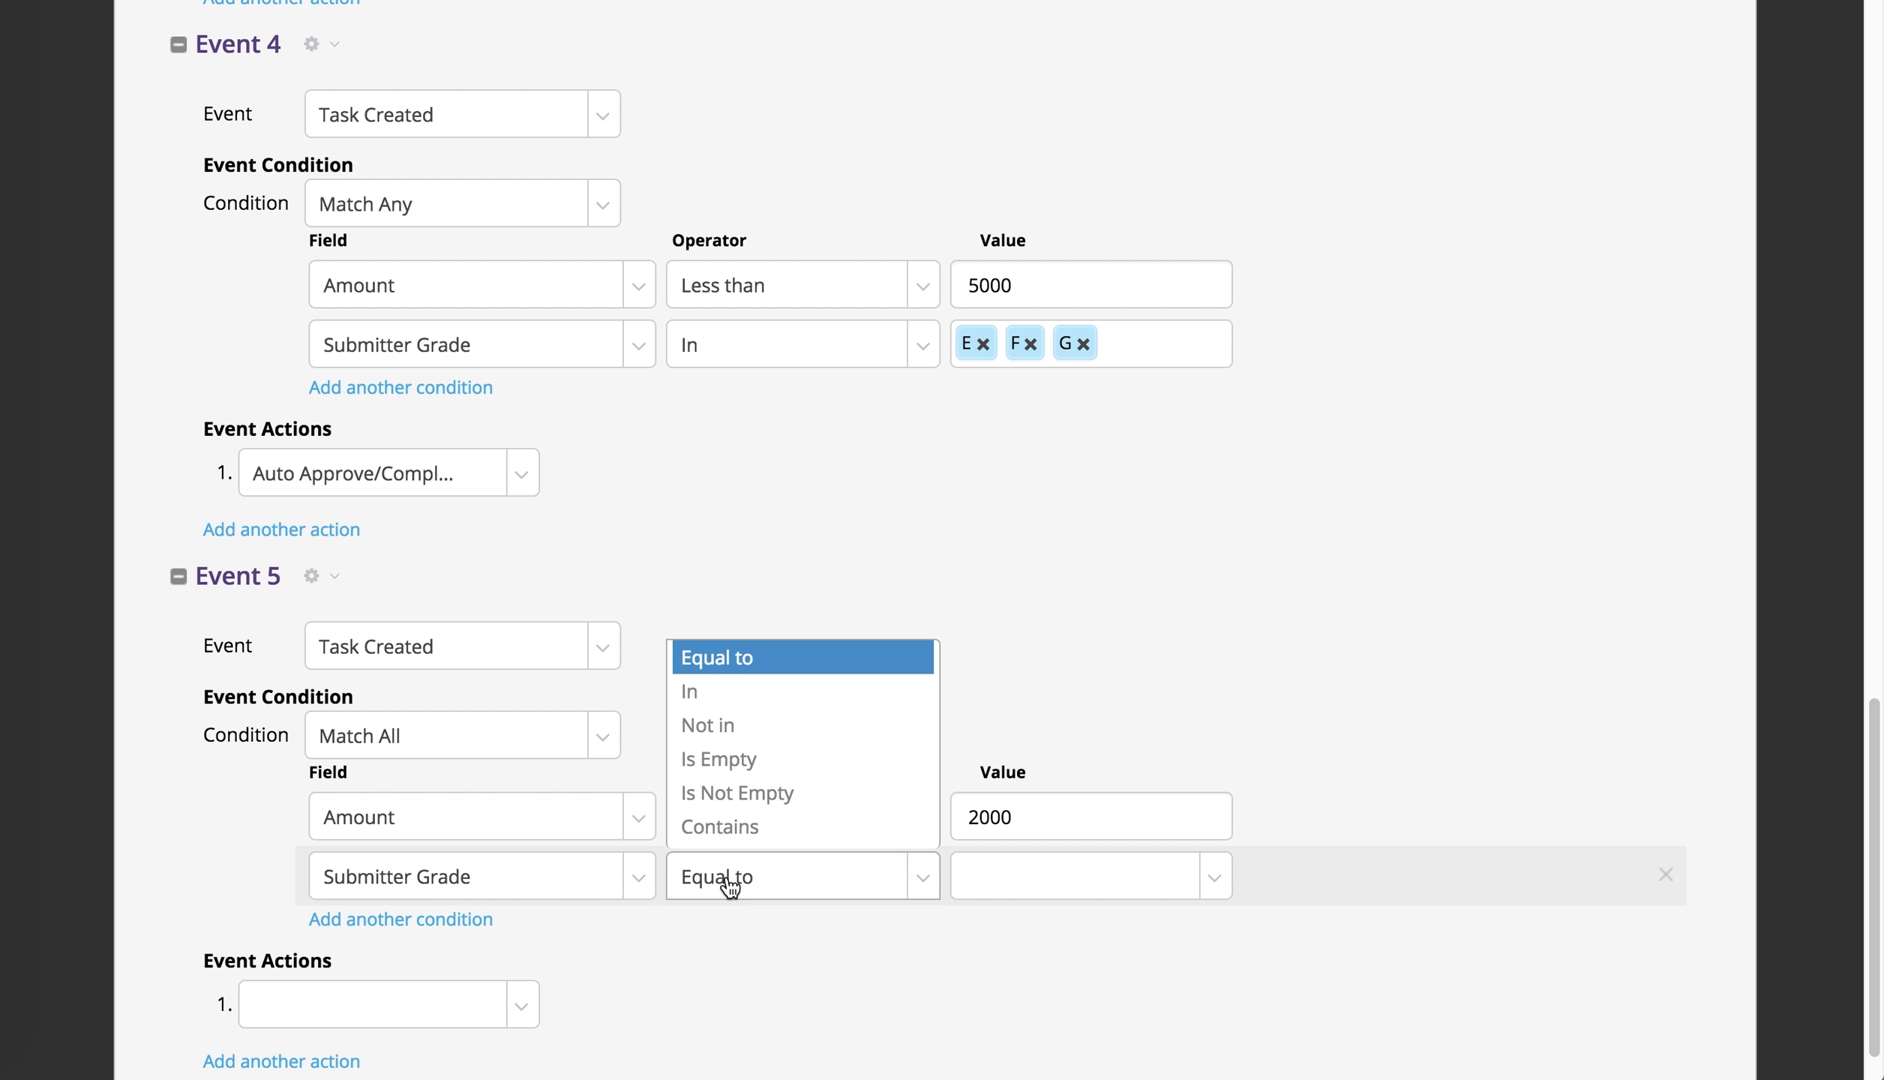
pyautogui.click(757, 713)
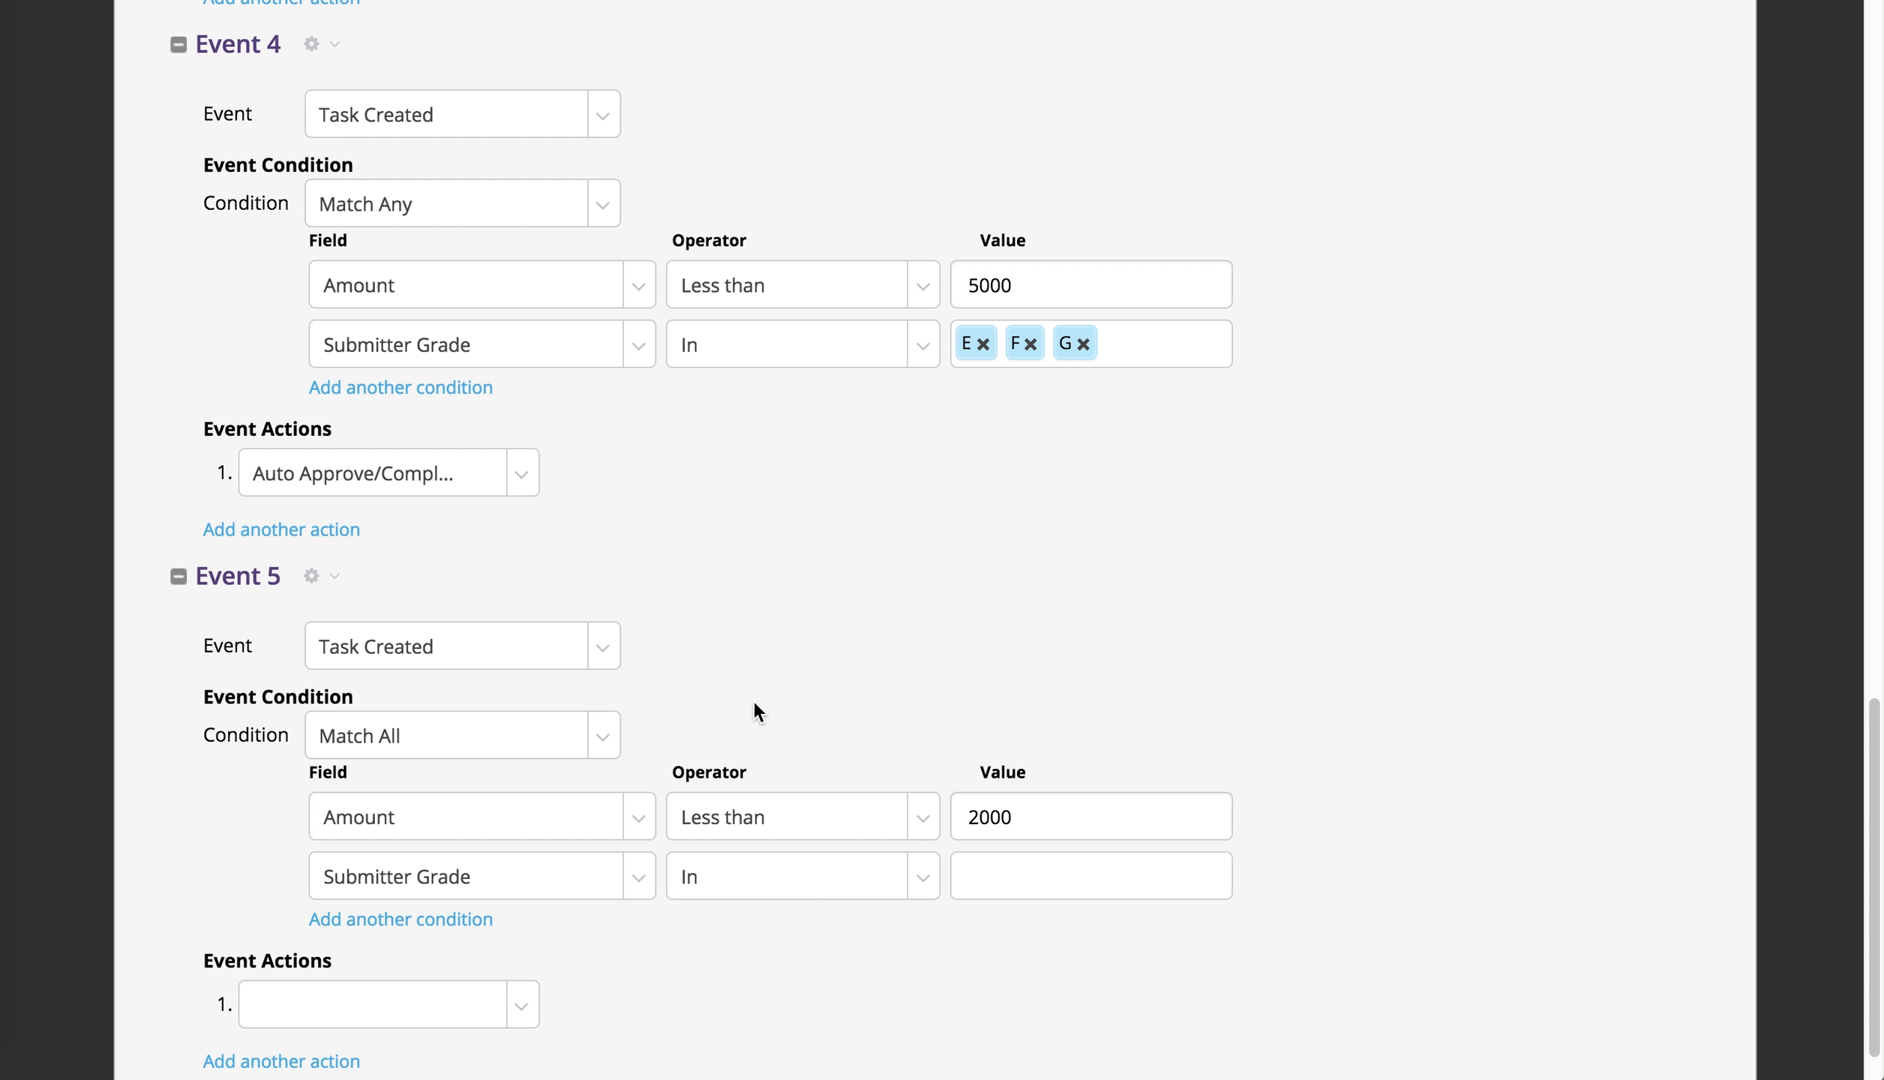
pyautogui.click(1036, 879)
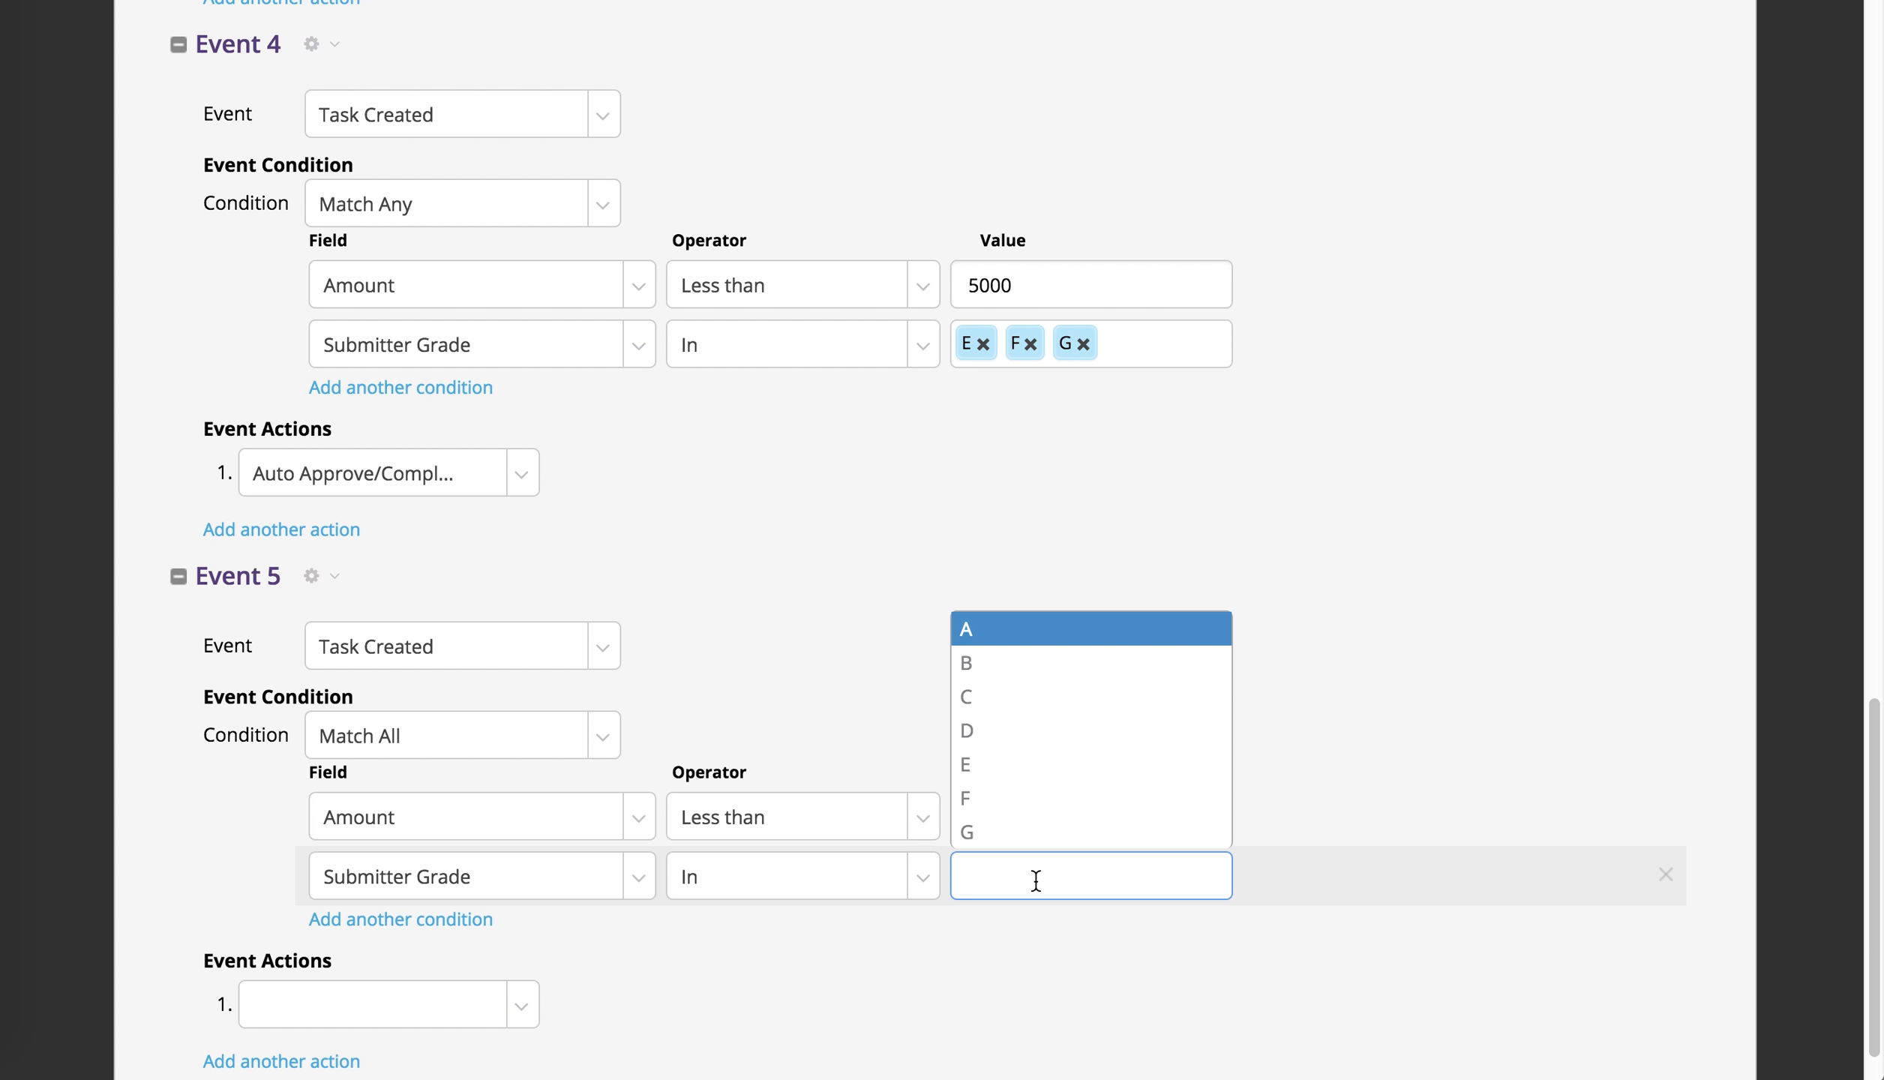
pyautogui.click(1021, 663)
pyautogui.click(1073, 872)
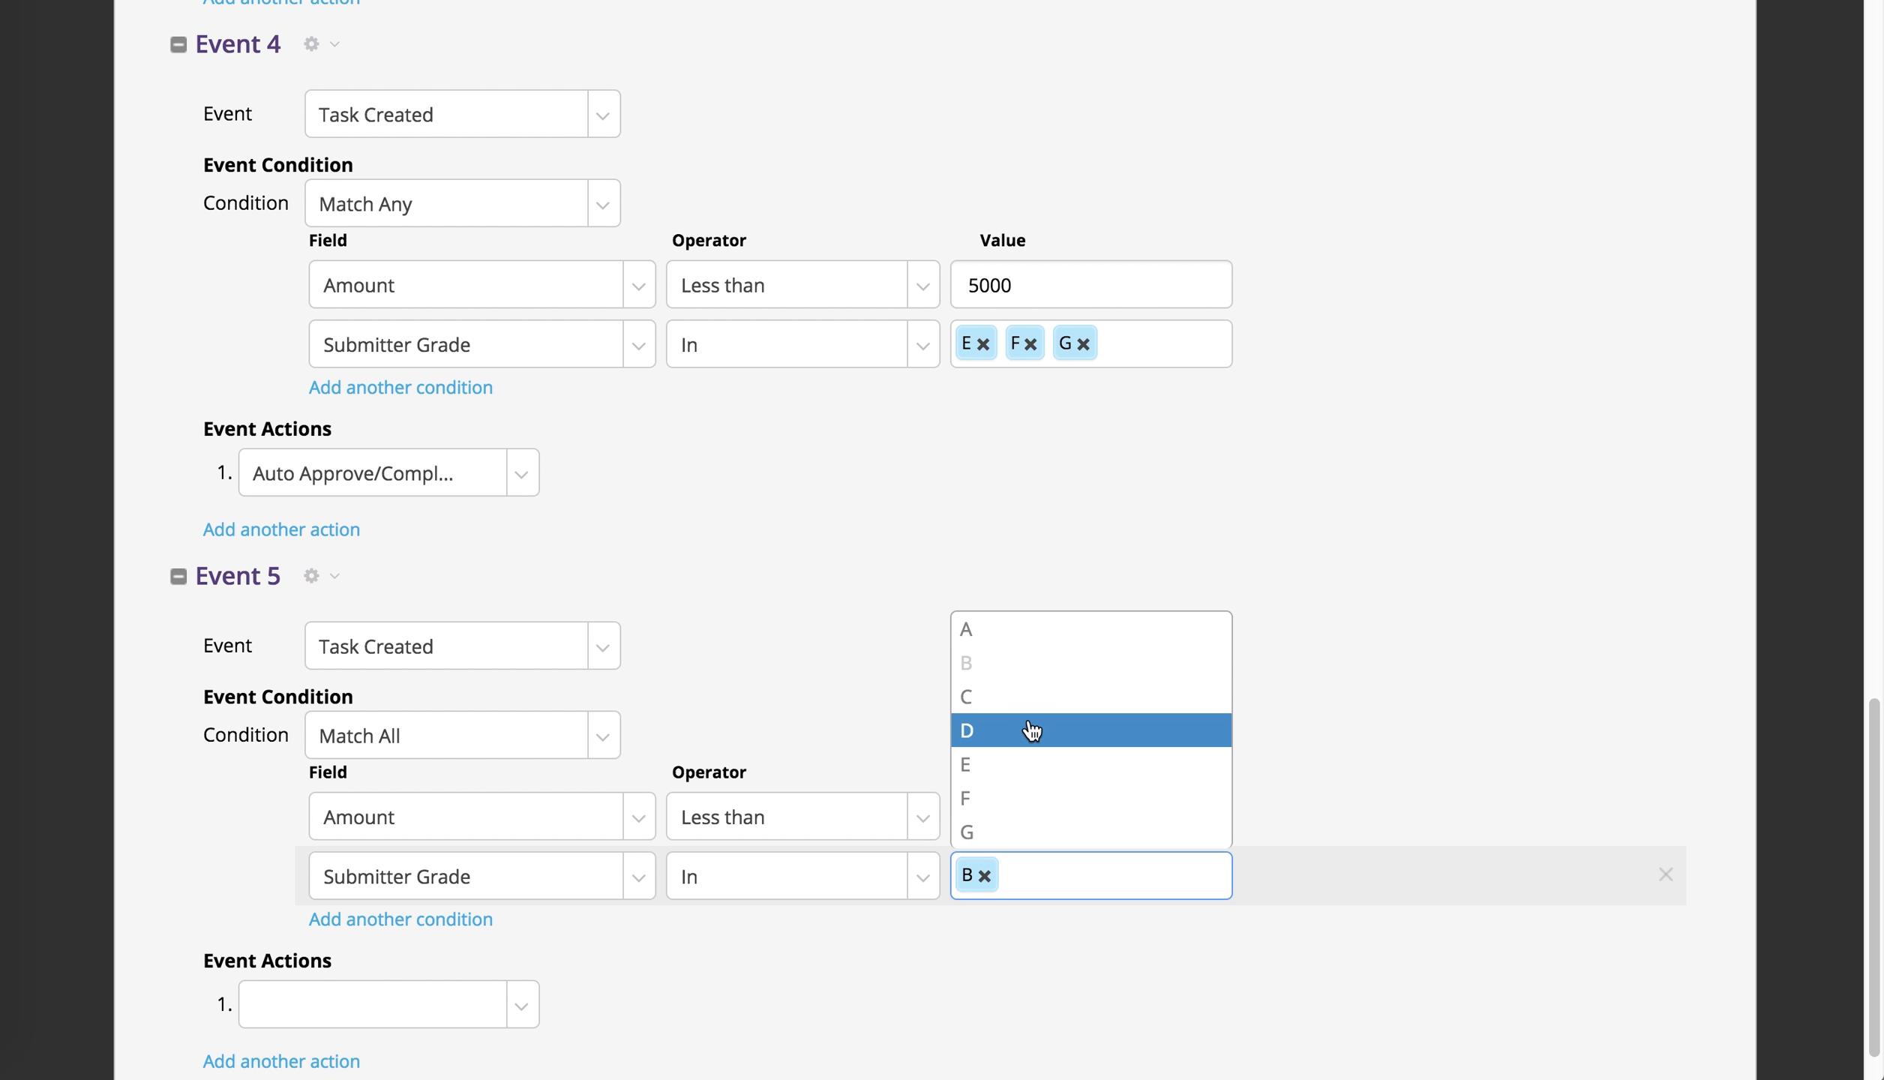
pyautogui.click(1032, 697)
pyautogui.click(1056, 872)
pyautogui.click(1047, 730)
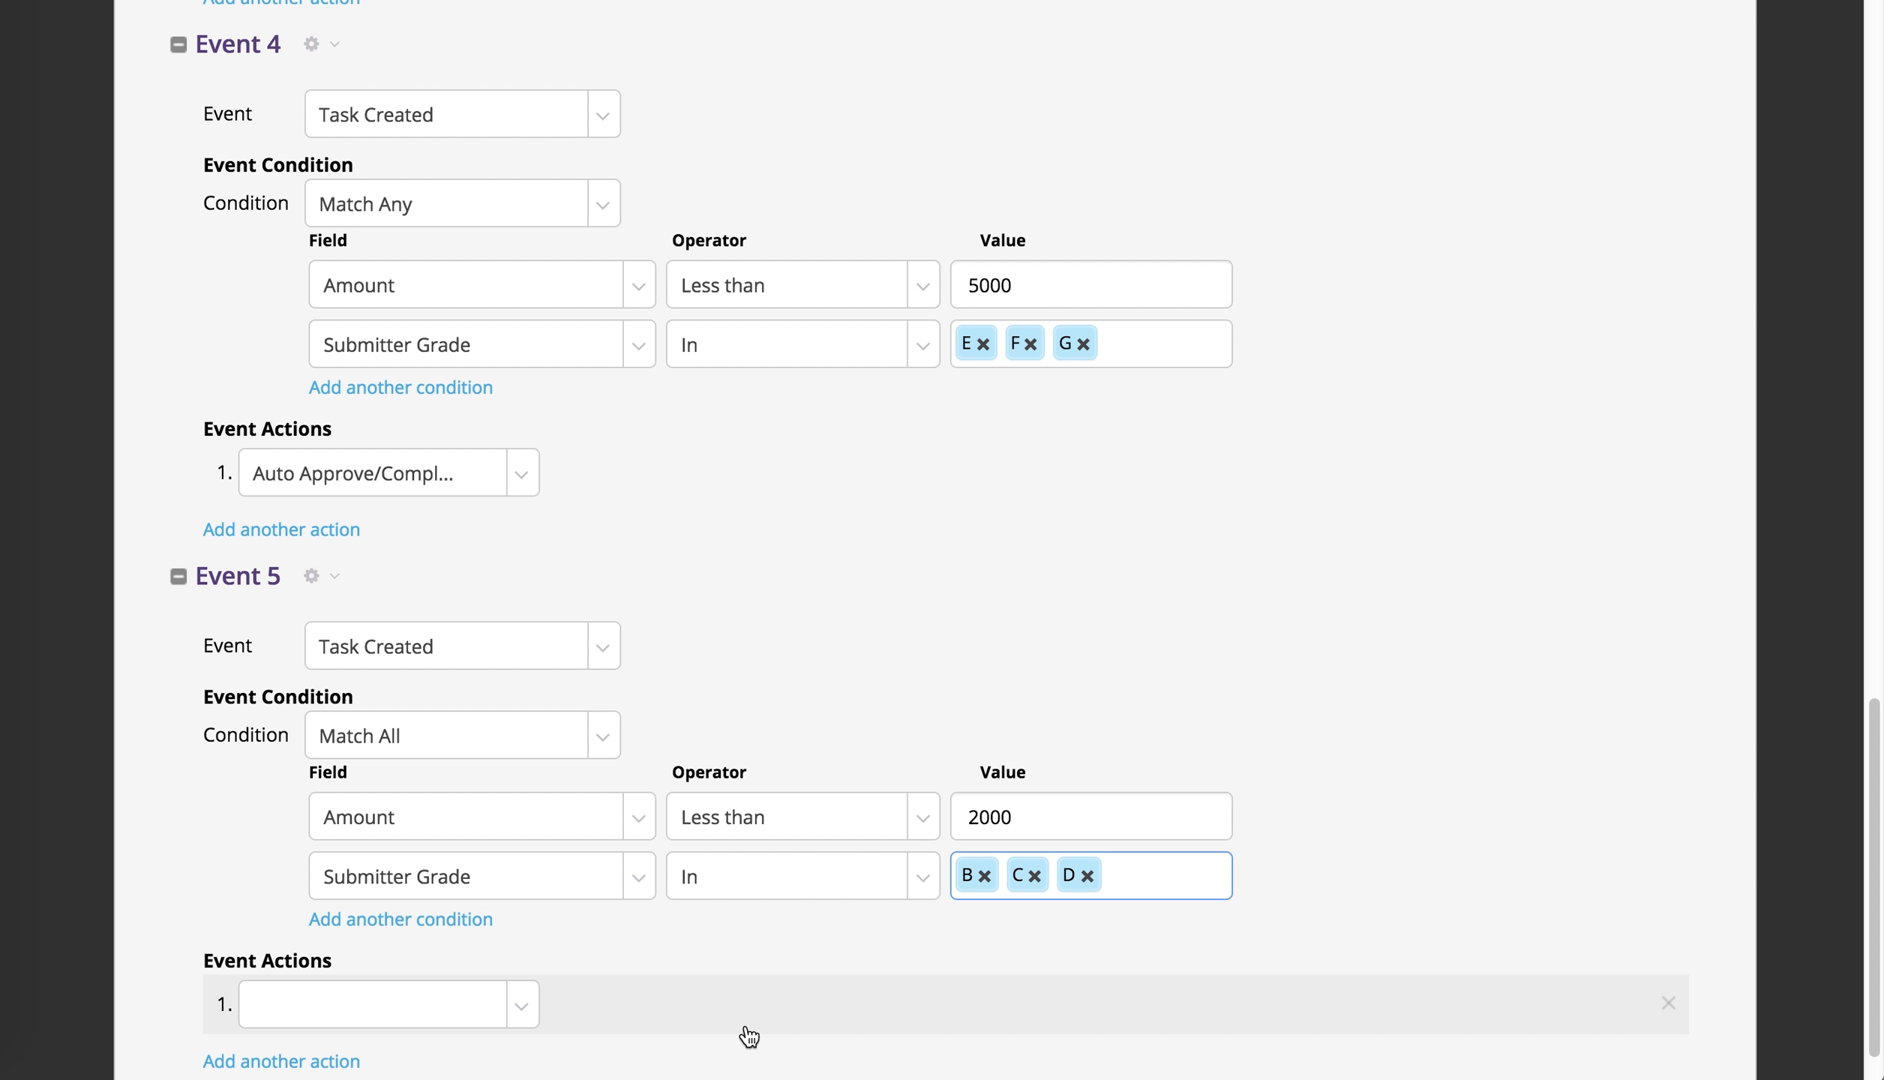
pyautogui.click(516, 1009)
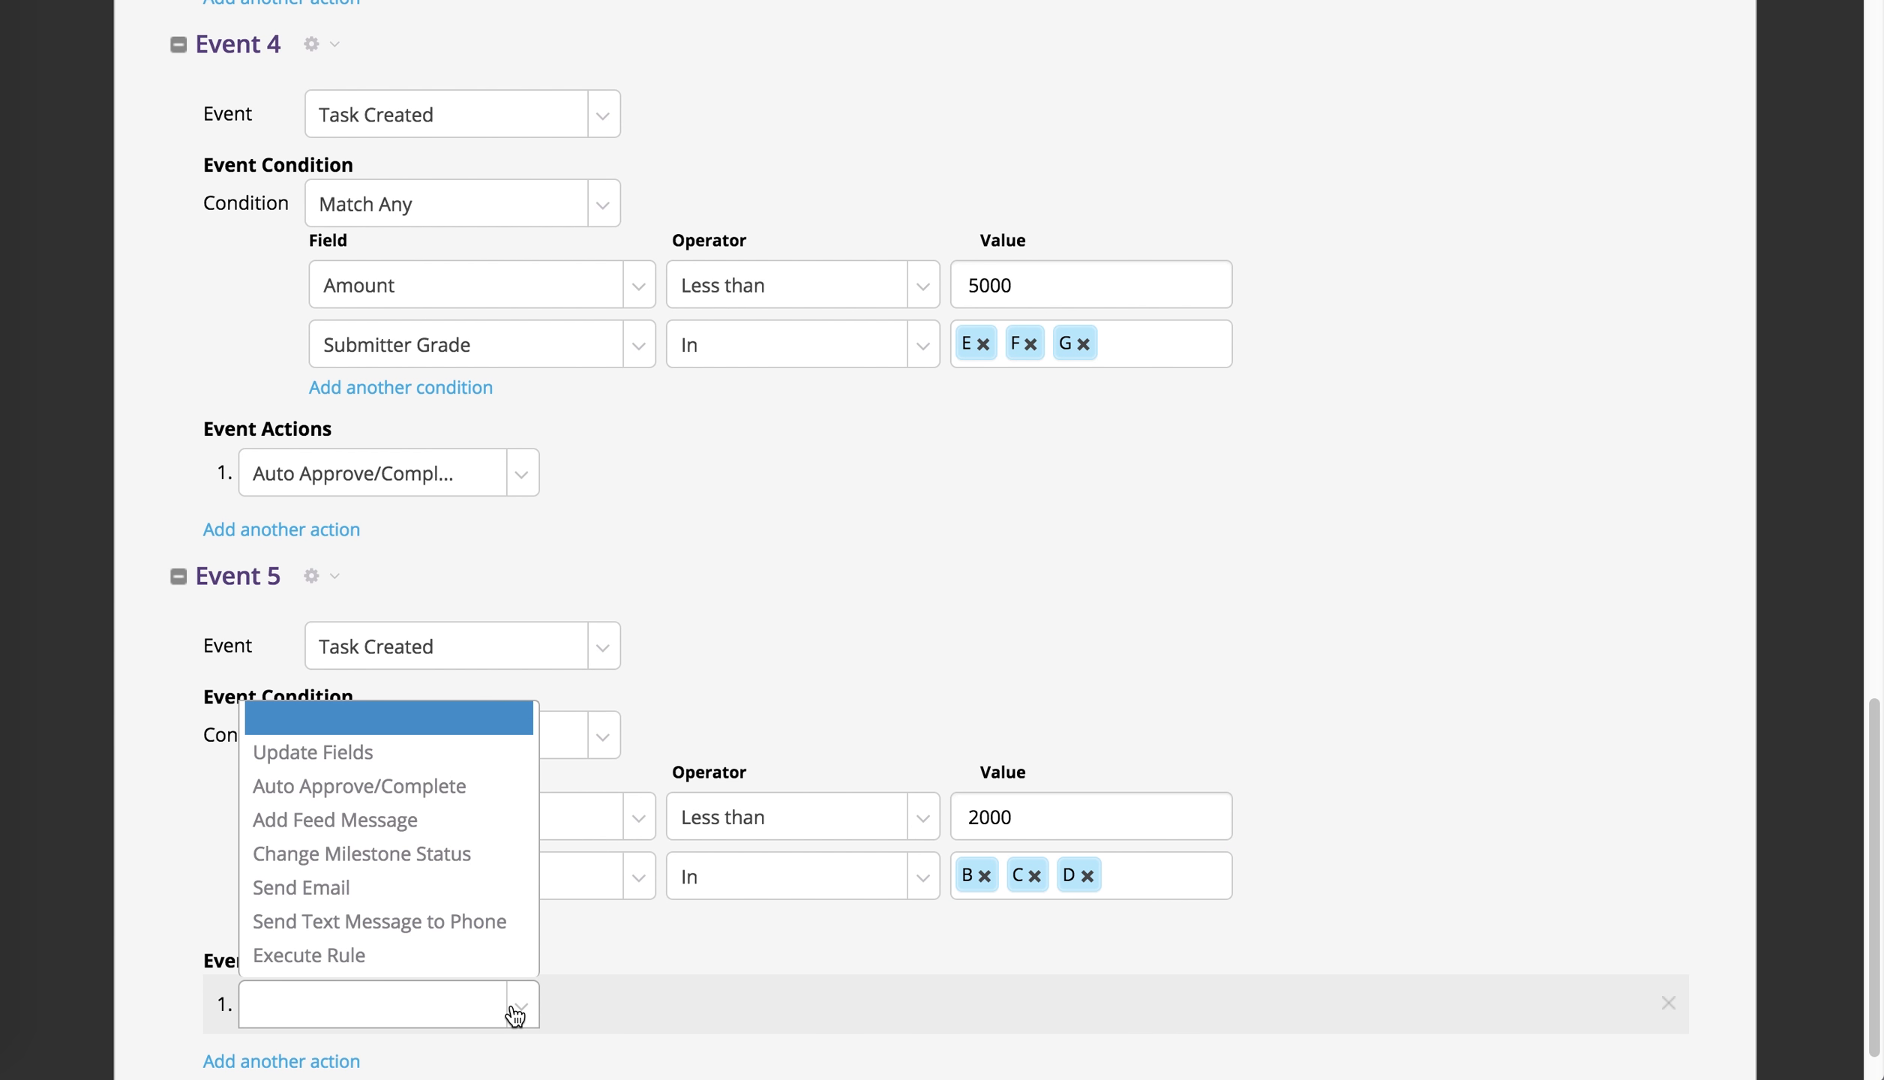
pyautogui.click(462, 789)
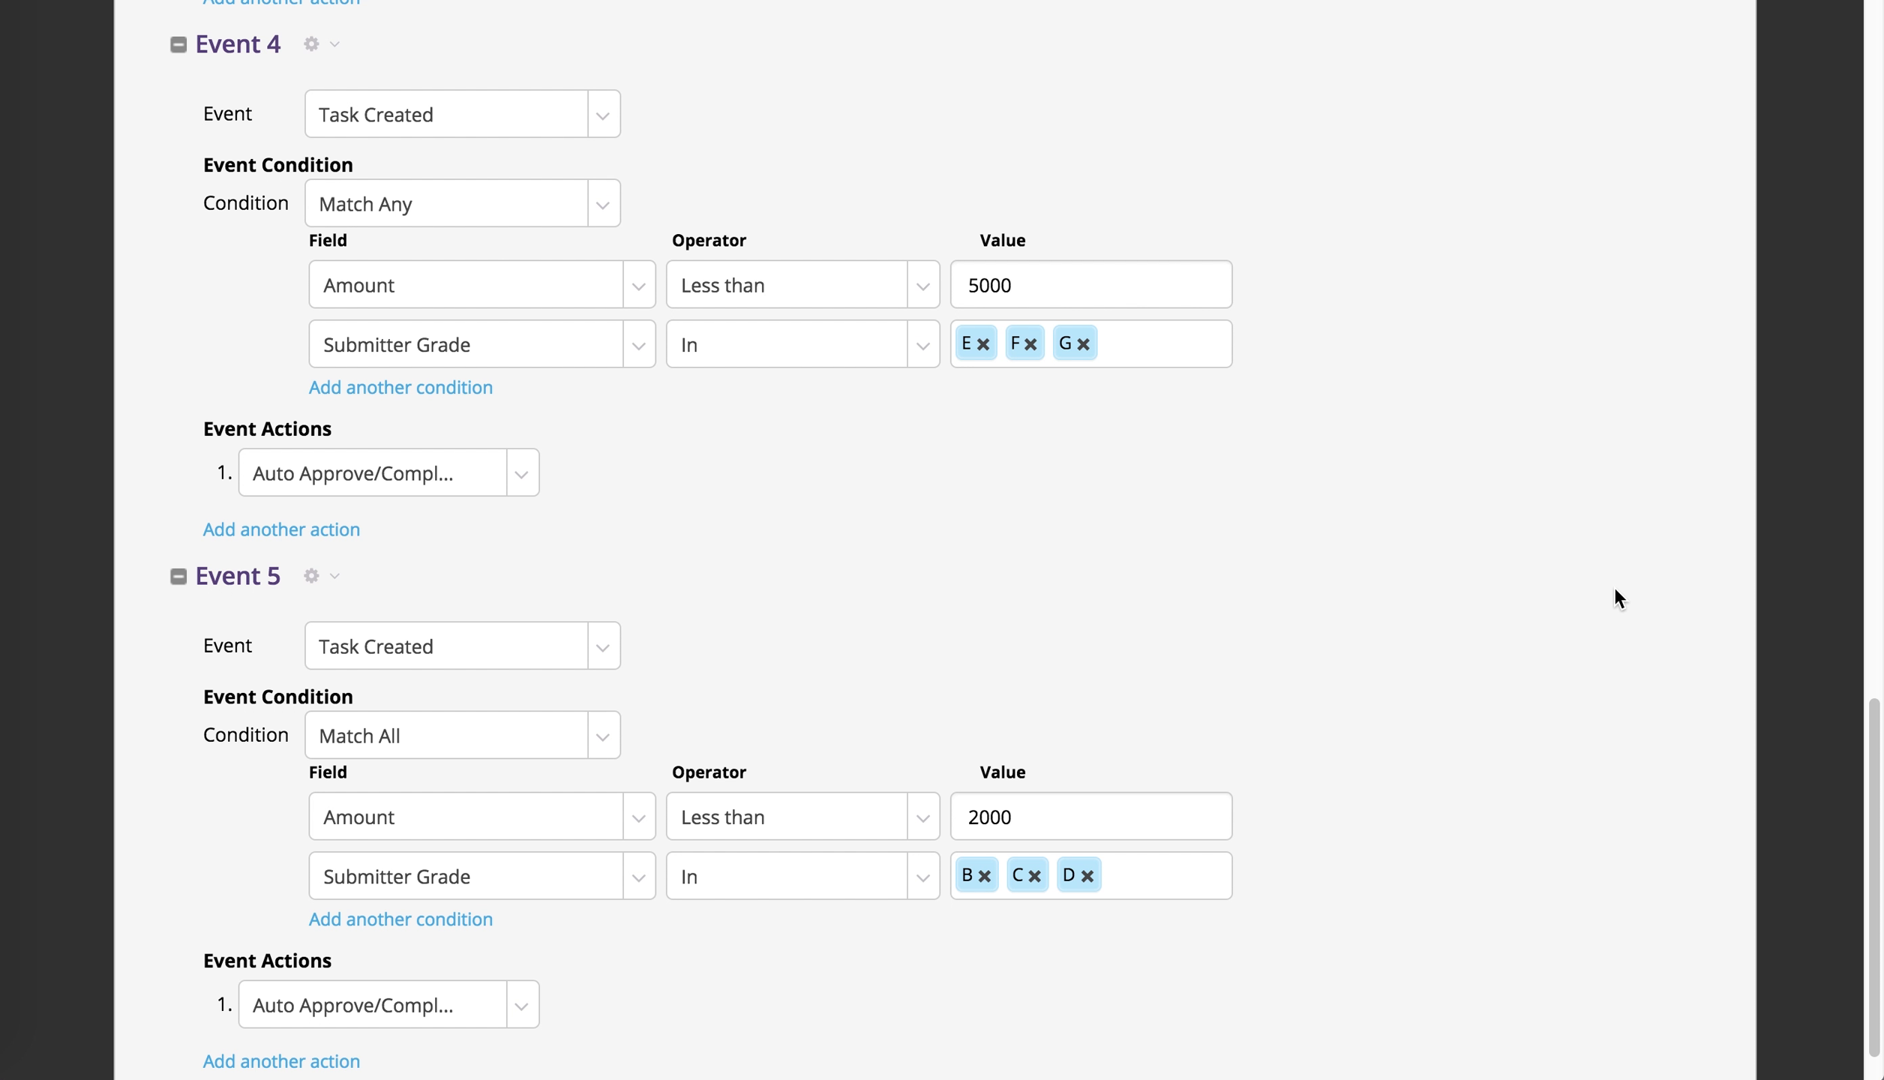
# - Reorder the task's events so Event 4 comes first and Event 5 second, saving both the task and the stream definition
pyautogui.scroll(15, 1616, 589)
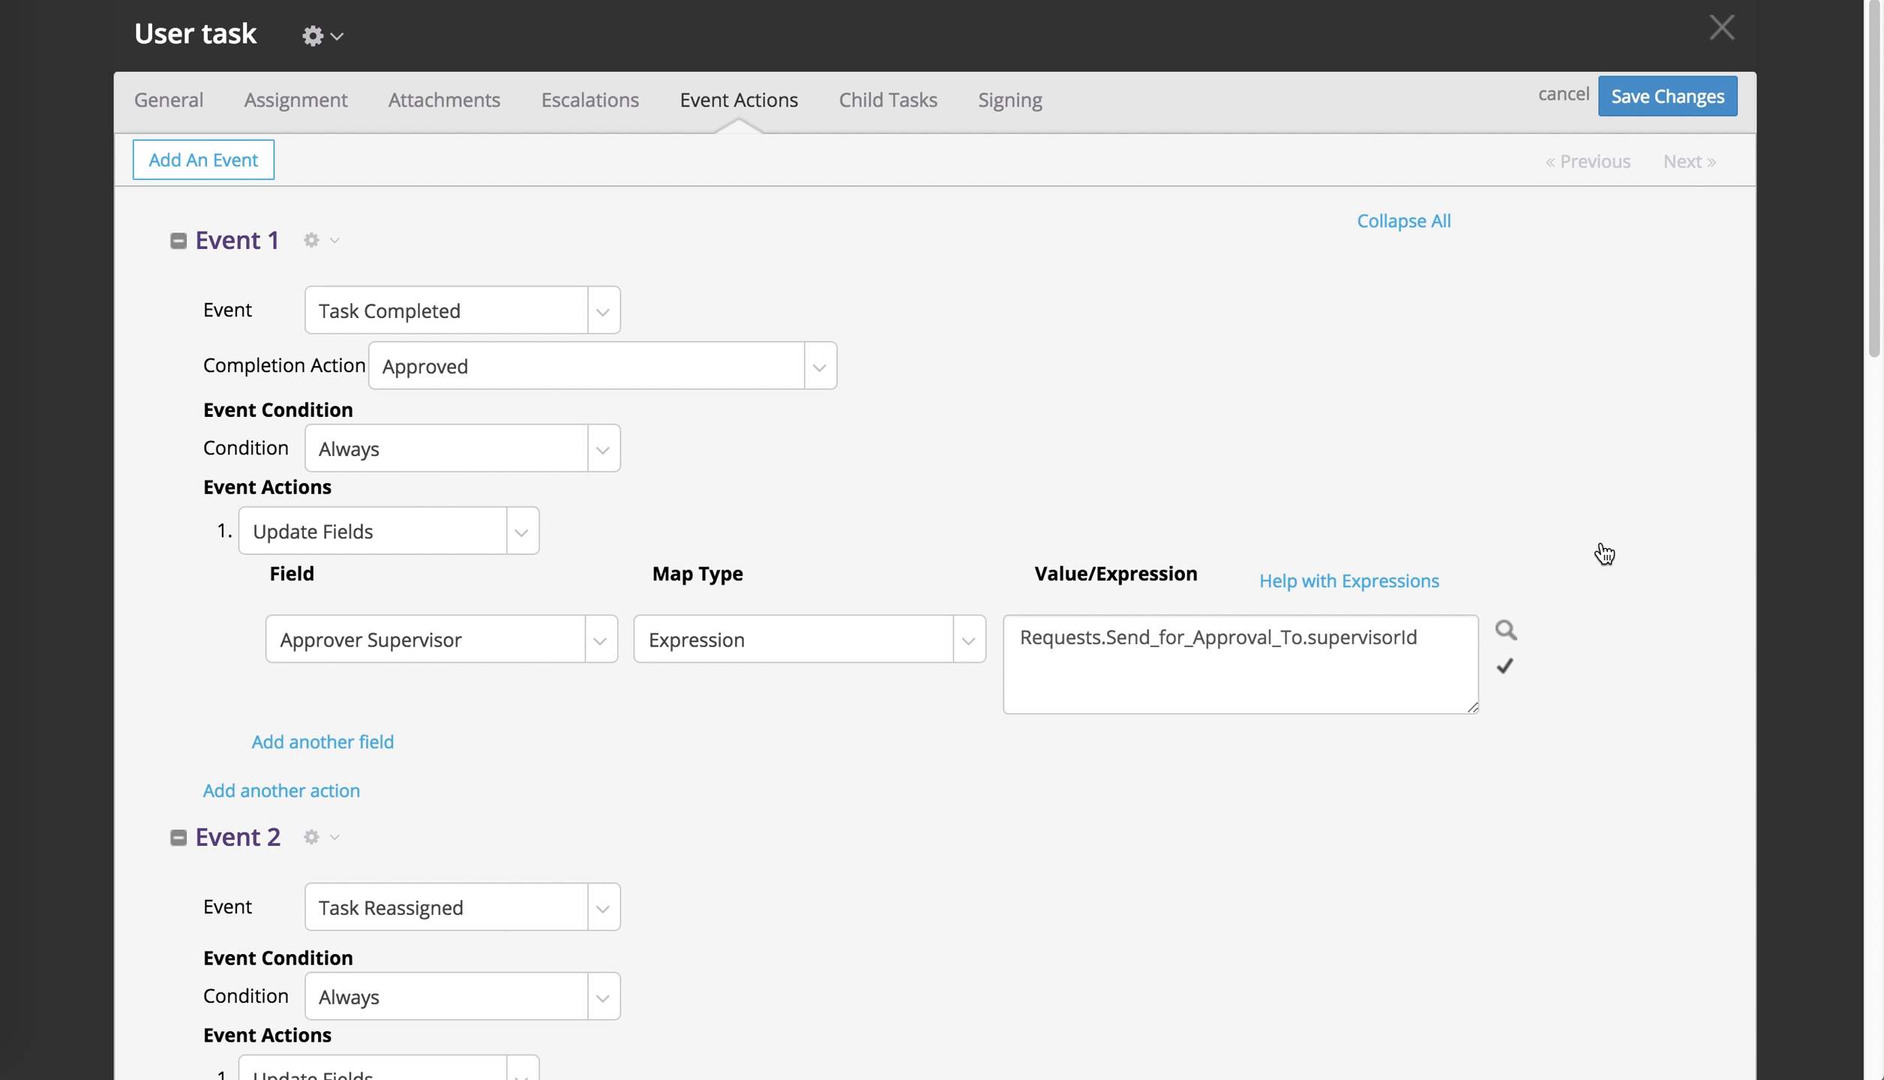
pyautogui.click(1400, 225)
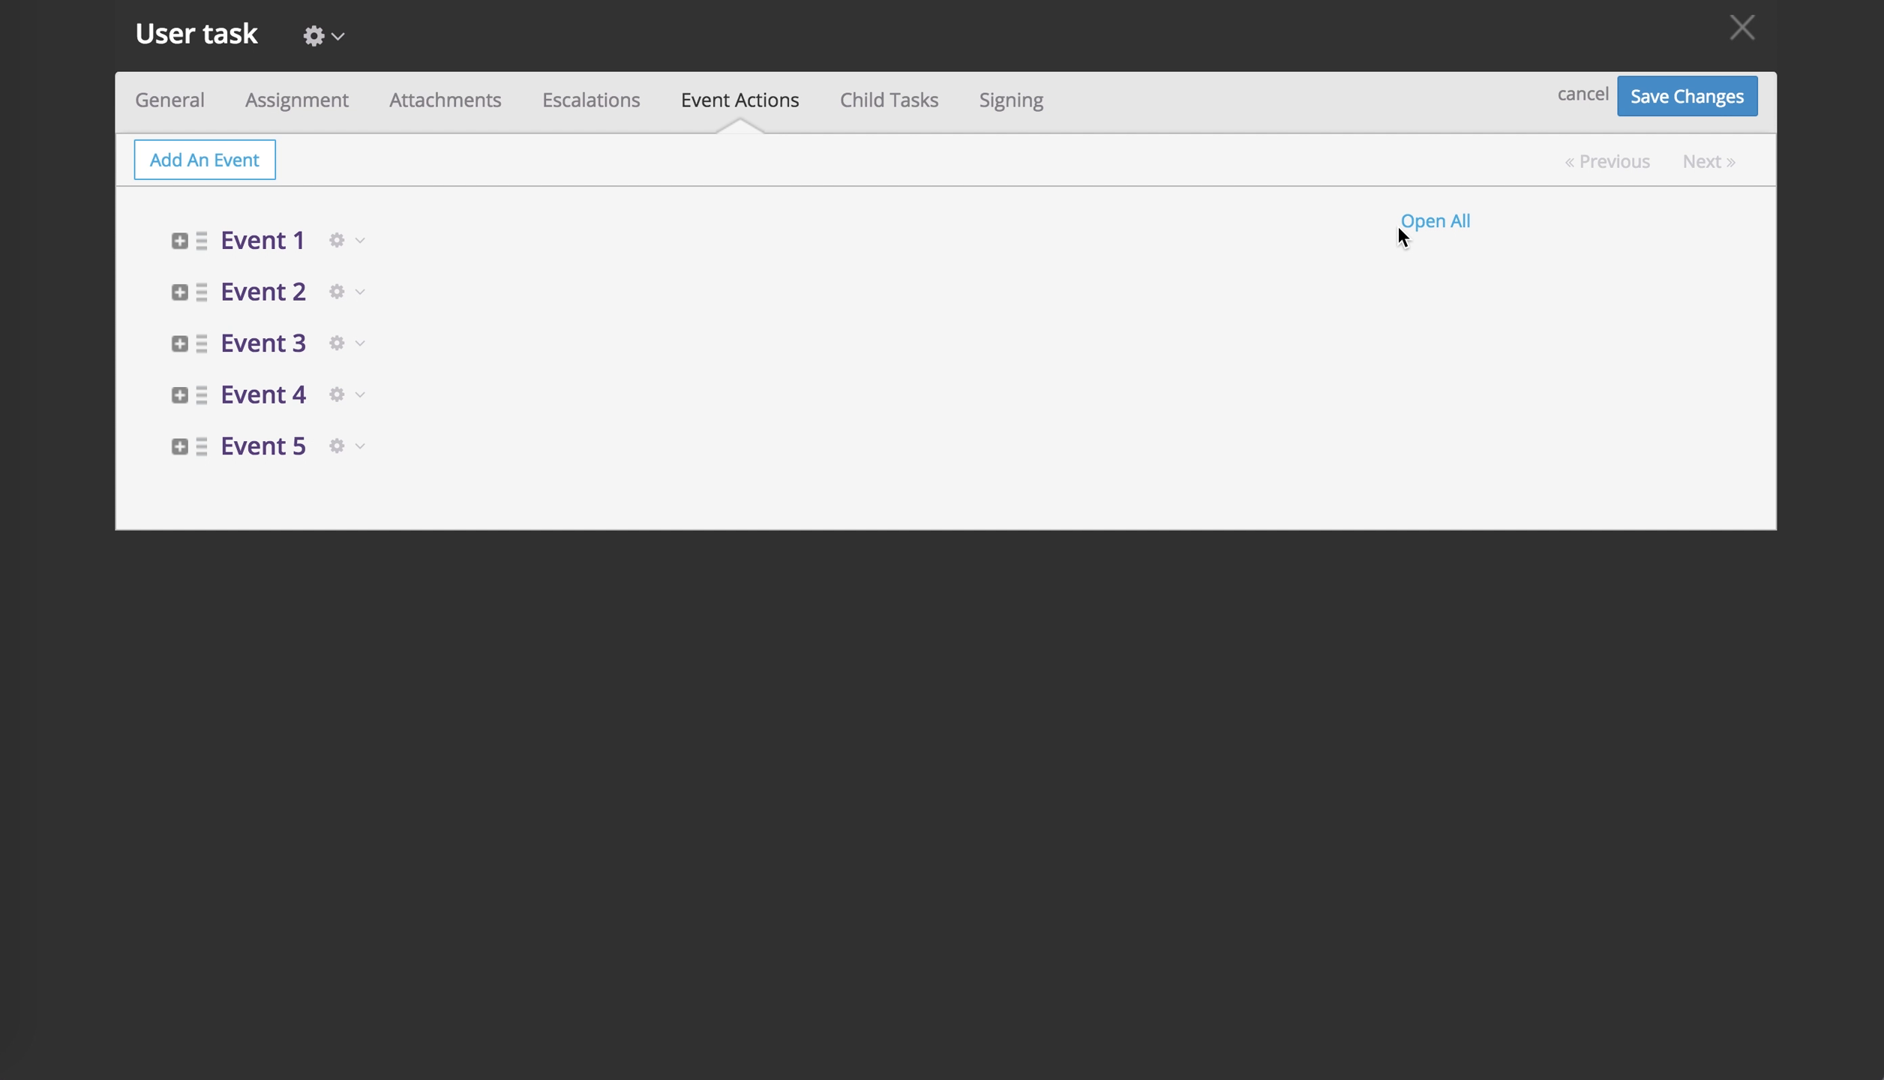
pyautogui.moveTo(201, 395); pyautogui.dragTo(219, 232)
pyautogui.moveTo(203, 445); pyautogui.dragTo(206, 283)
pyautogui.click(1730, 105)
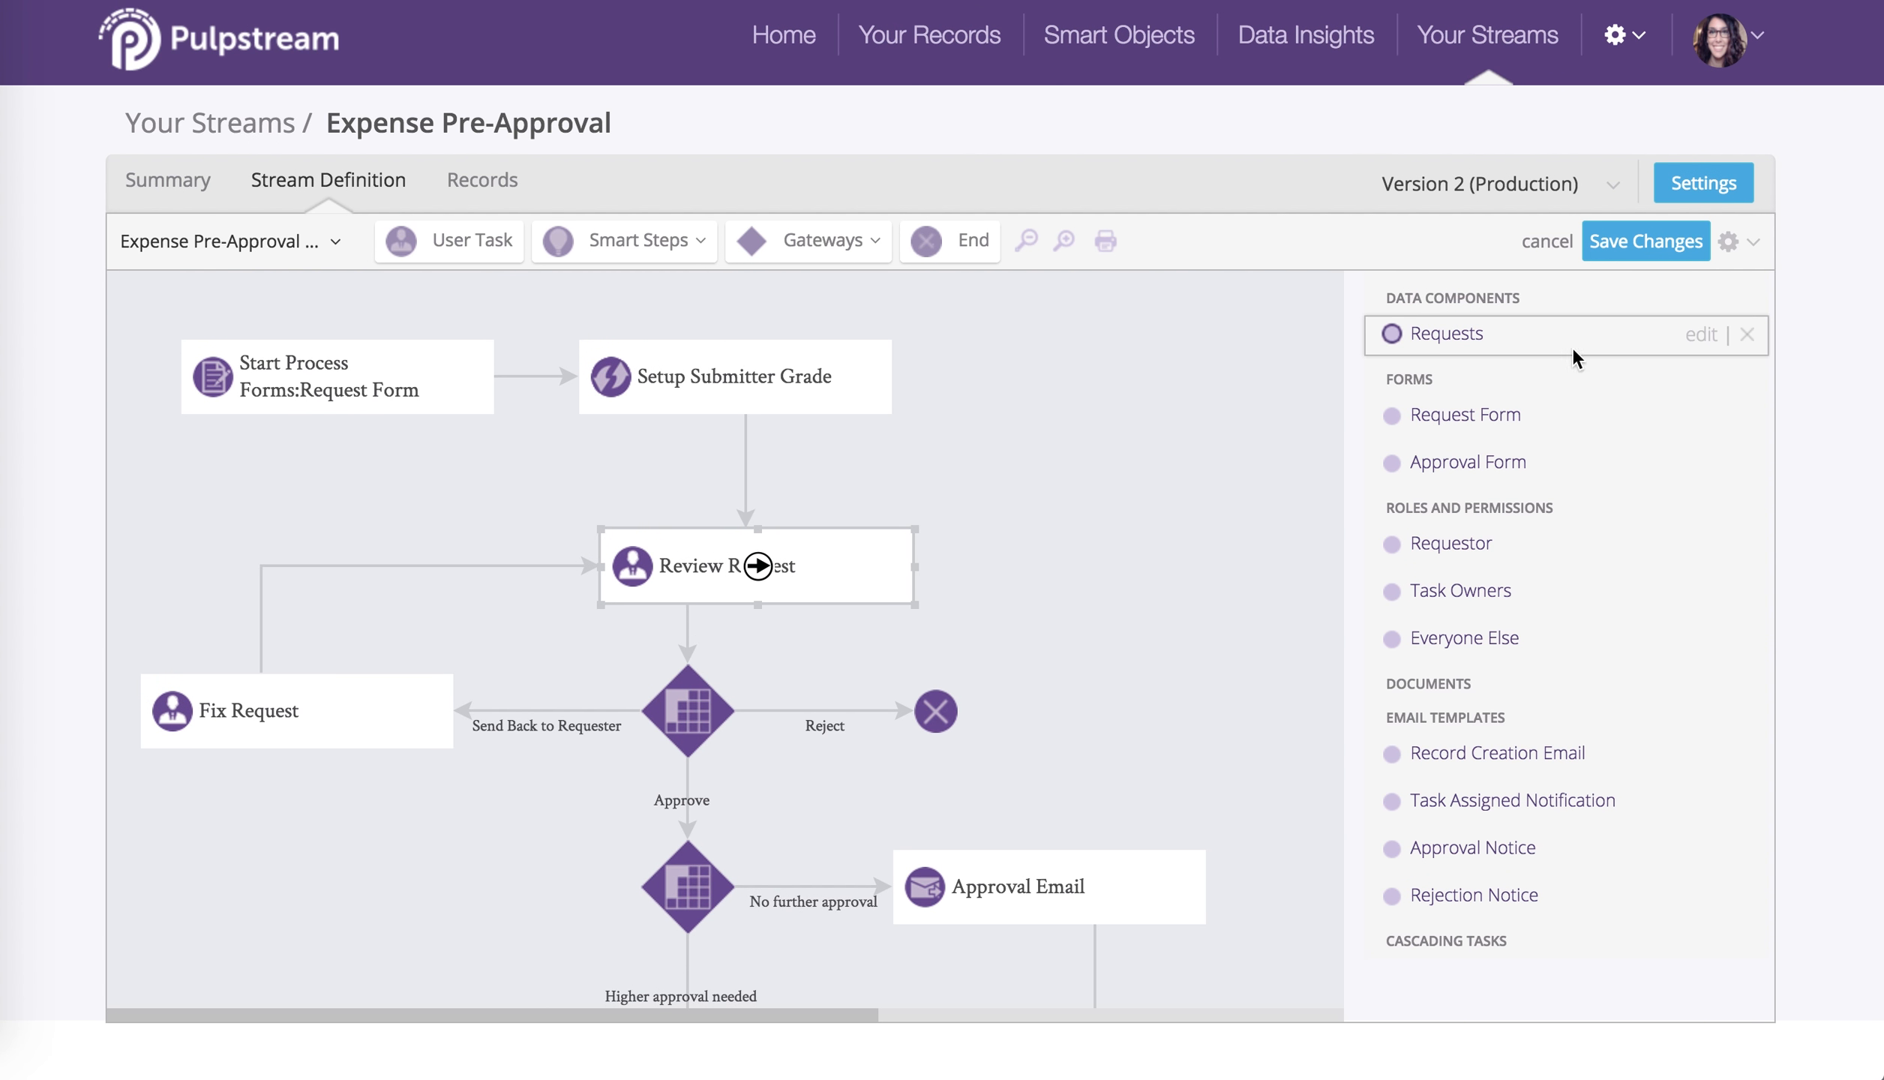
pyautogui.click(1622, 254)
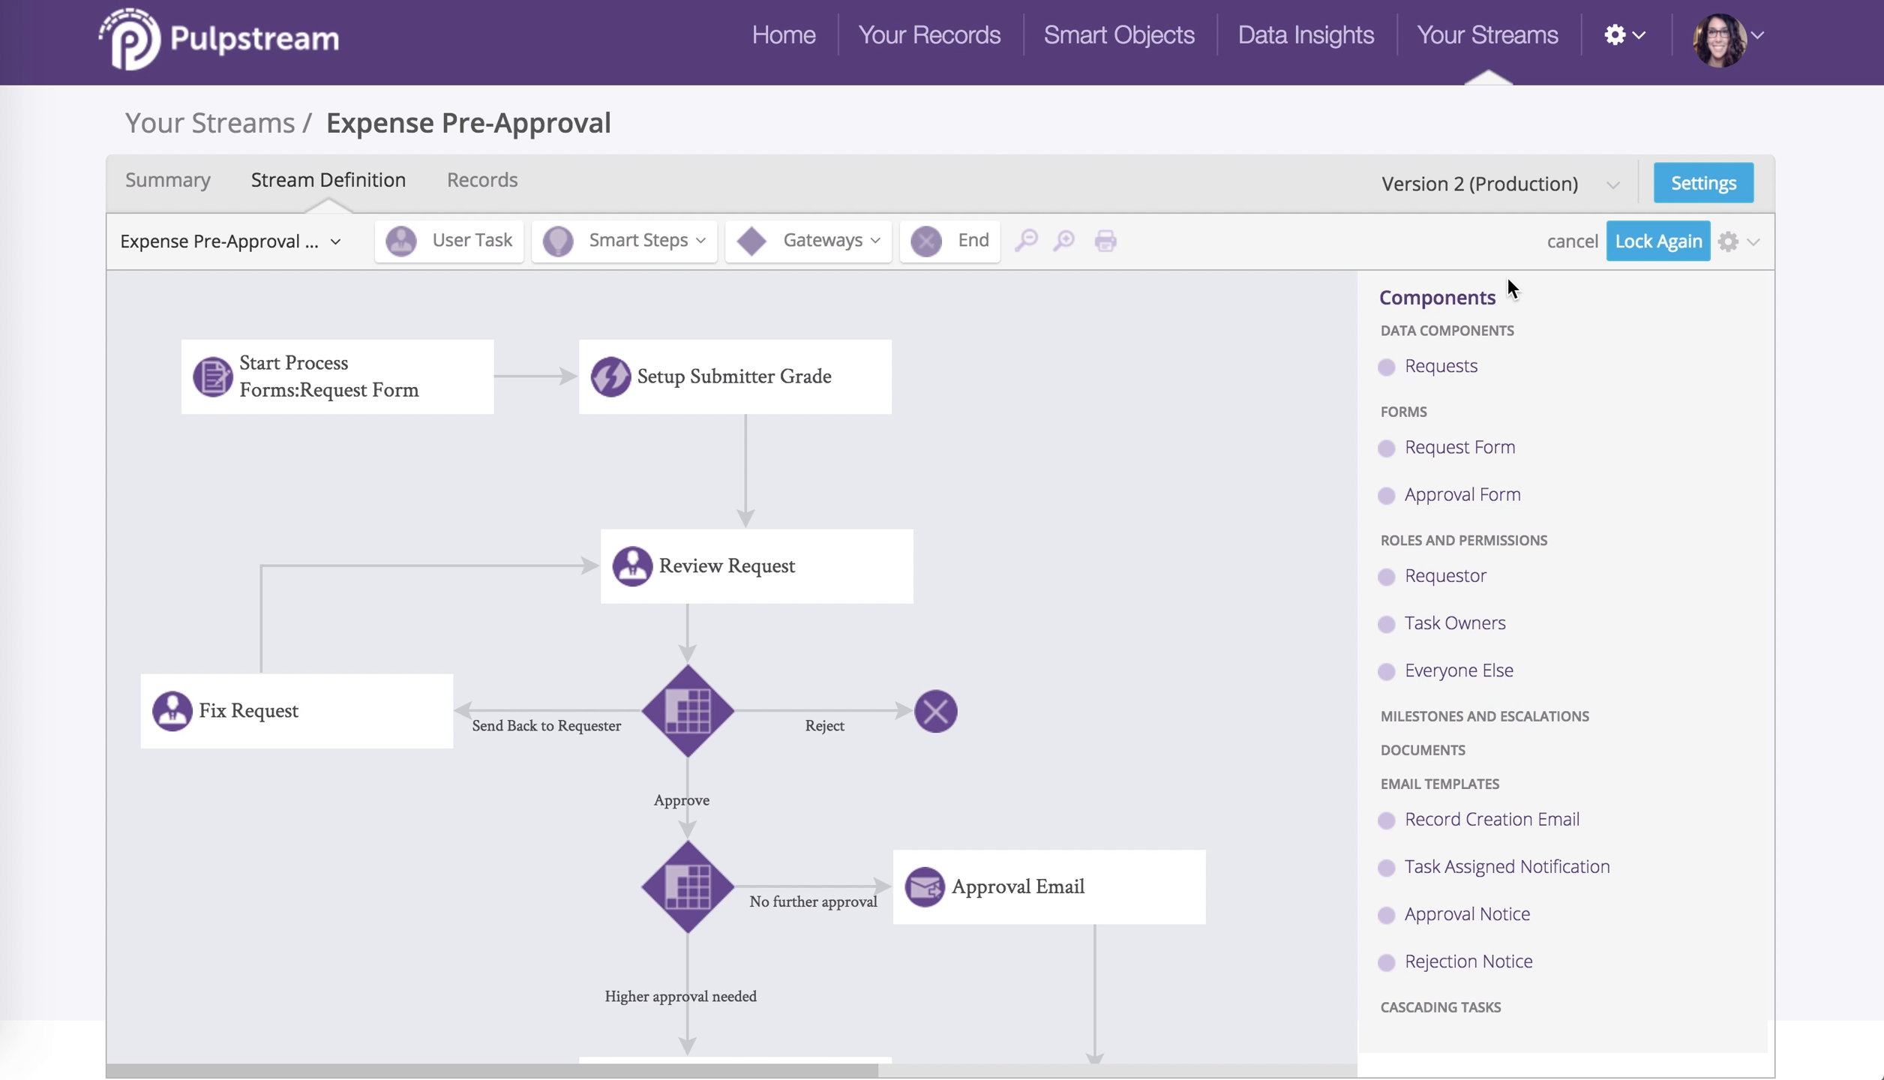
# - Start a new Request Form submission from the home page
pyautogui.click(784, 38)
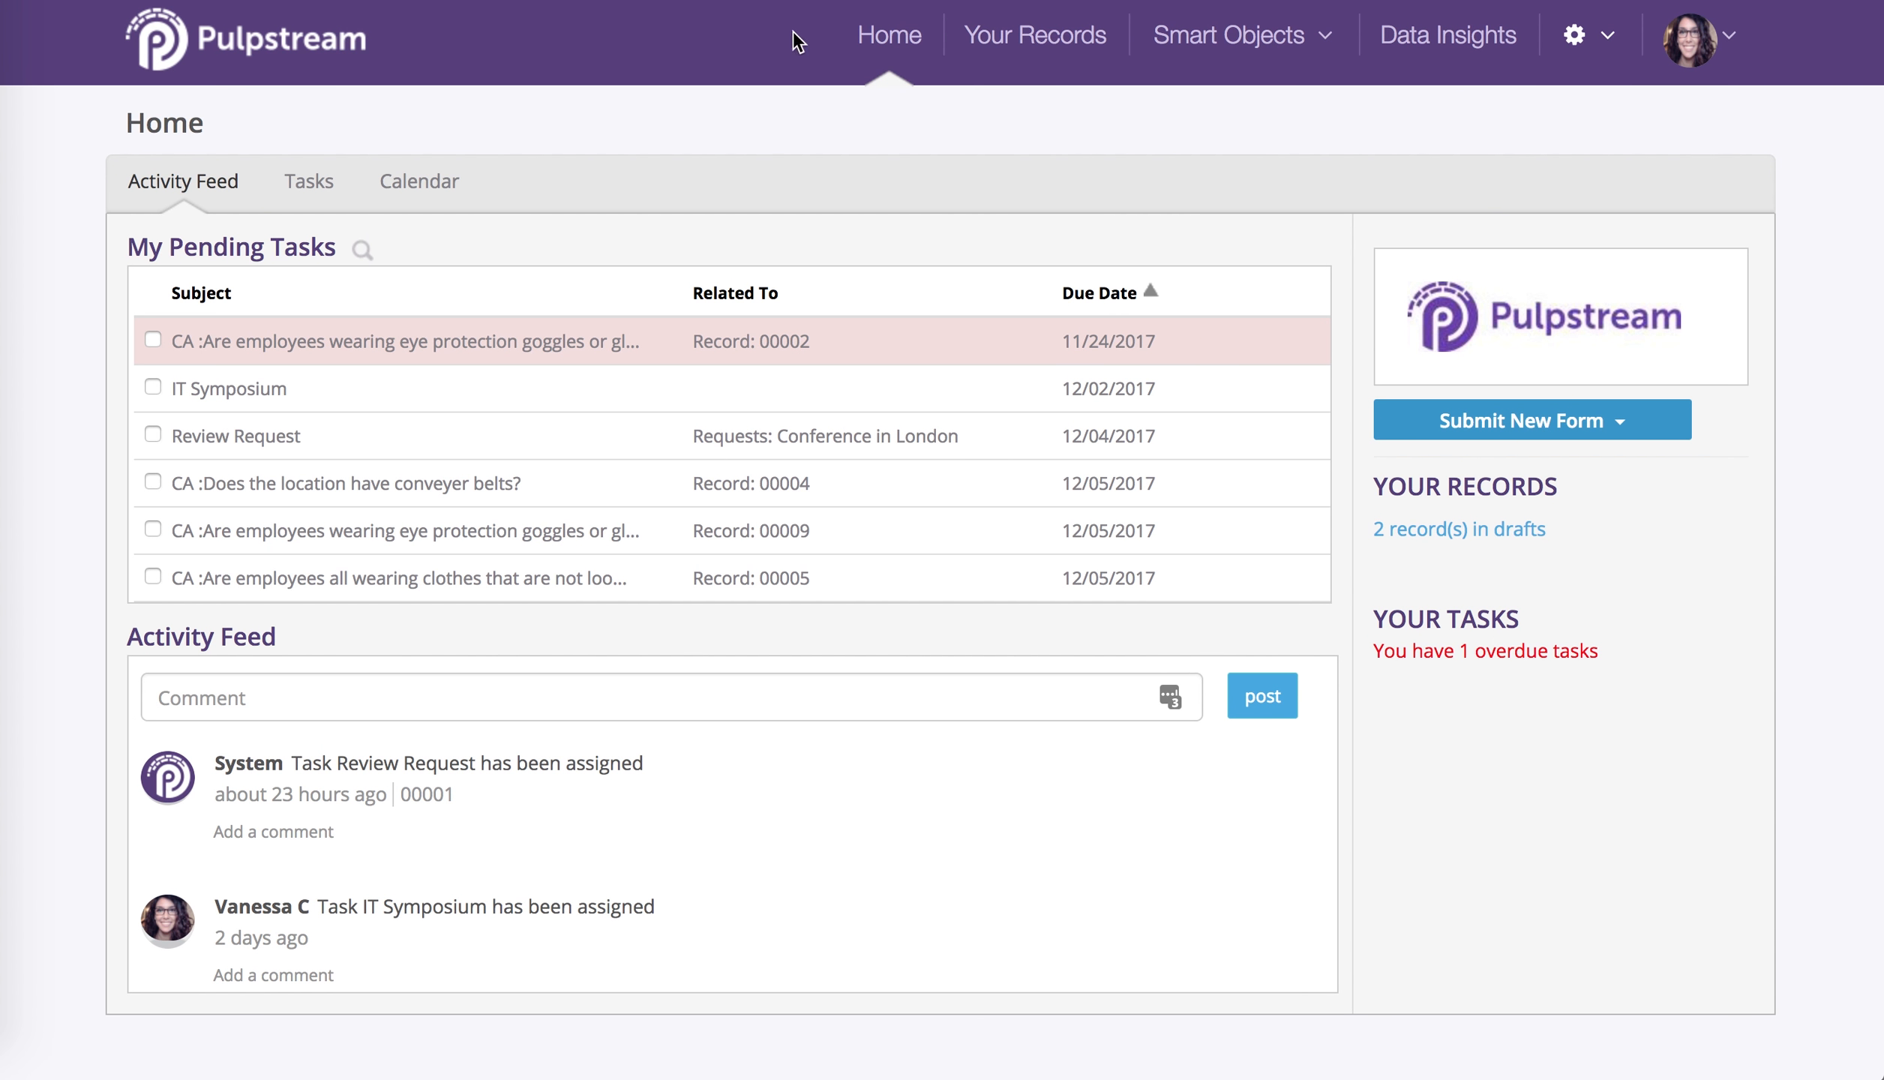
pyautogui.click(1605, 420)
pyautogui.write('Conferne')
pyautogui.press('BackSpace')
pyautogui.press('BackSpace')
pyautogui.press('BackSpace')
pyautogui.press('BackSpace')
pyautogui.press('BackSpace')
pyautogui.press('BackSpace')
pyautogui.press('BackSpace')
pyautogui.press('BackSpace')
# - Fill in the request with purpose "Bitcoin conference in San Francisco", description "Travel Lodging Meals Client Relationship Development" and amount 4000
pyautogui.write('Bitcoin conference in San Francisco')
pyautogui.press('Tab')
pyautogui.write('Travel Lodging ')
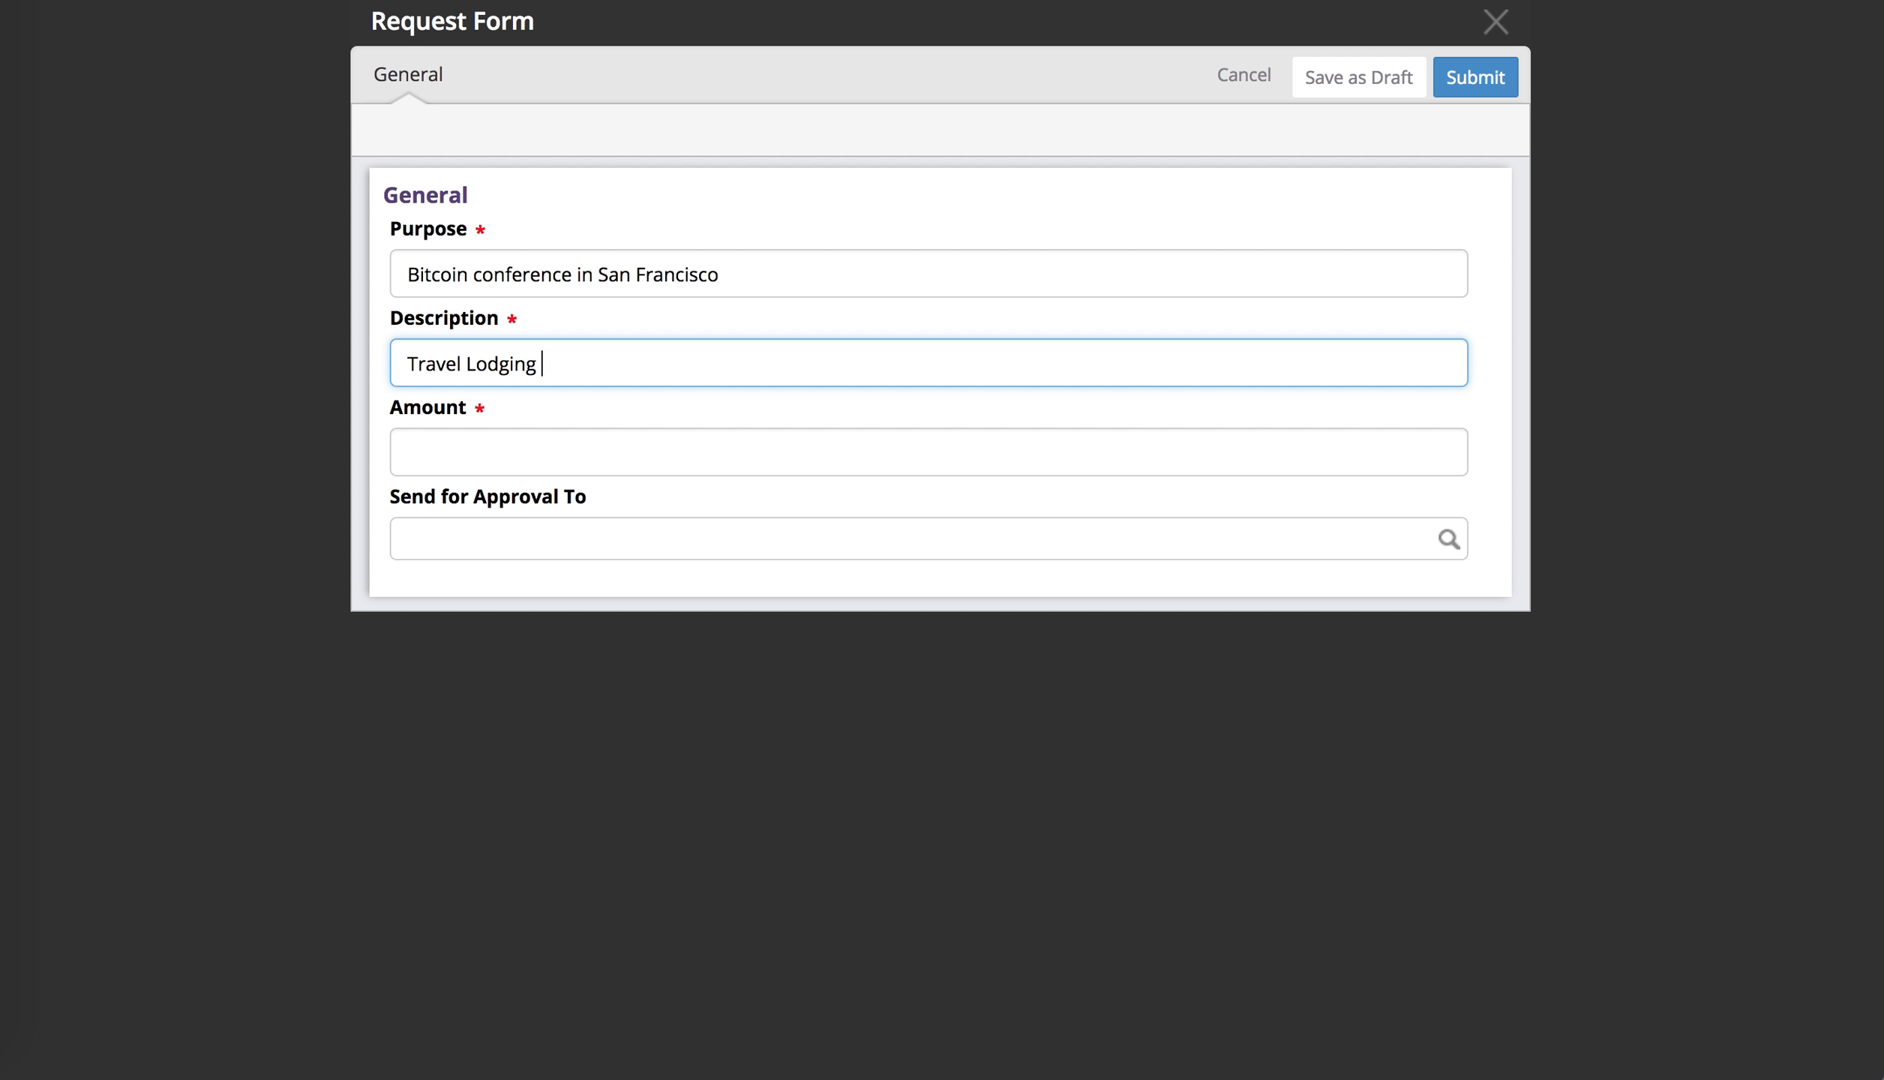
pyautogui.write('Meals Client Relationship Development')
pyautogui.press('Tab')
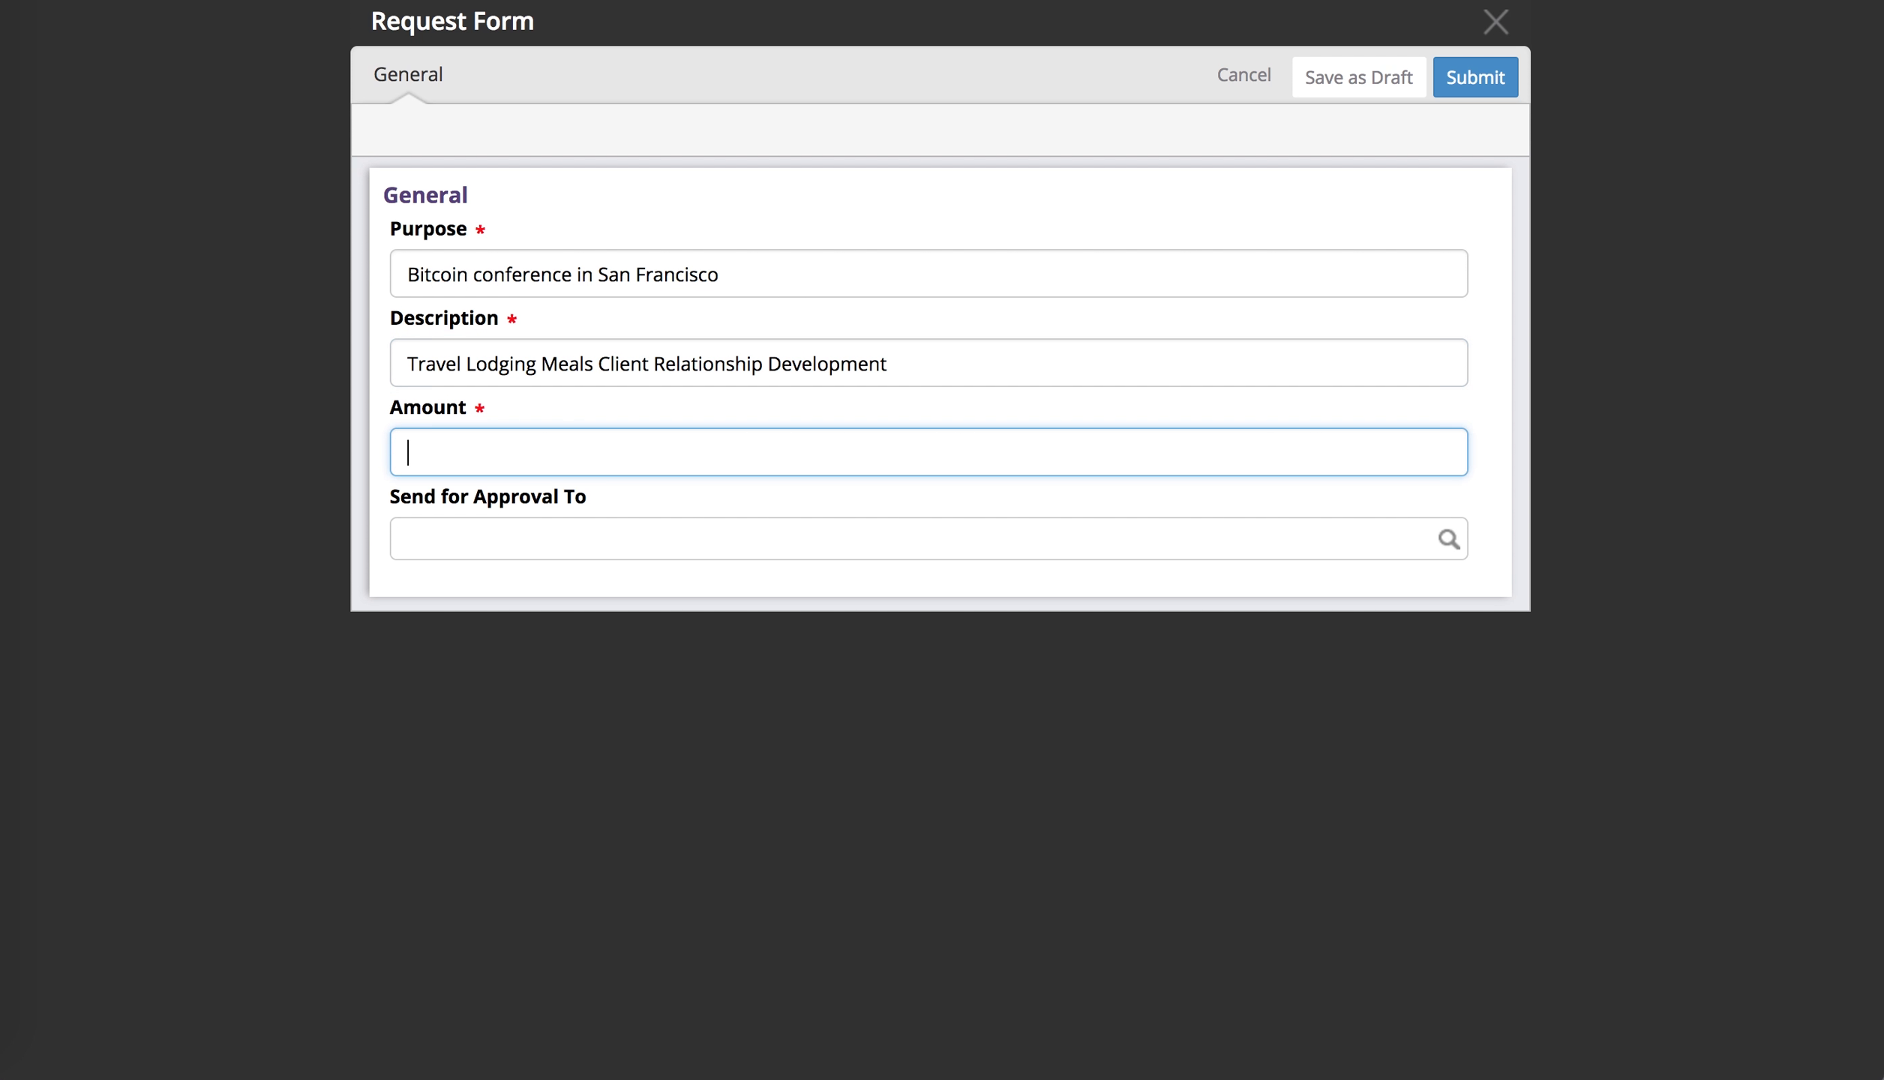
pyautogui.write('4000')
pyautogui.press('Tab')
# - Choose the approver in Send for Approval To and submit the request
pyautogui.write('vanessa')
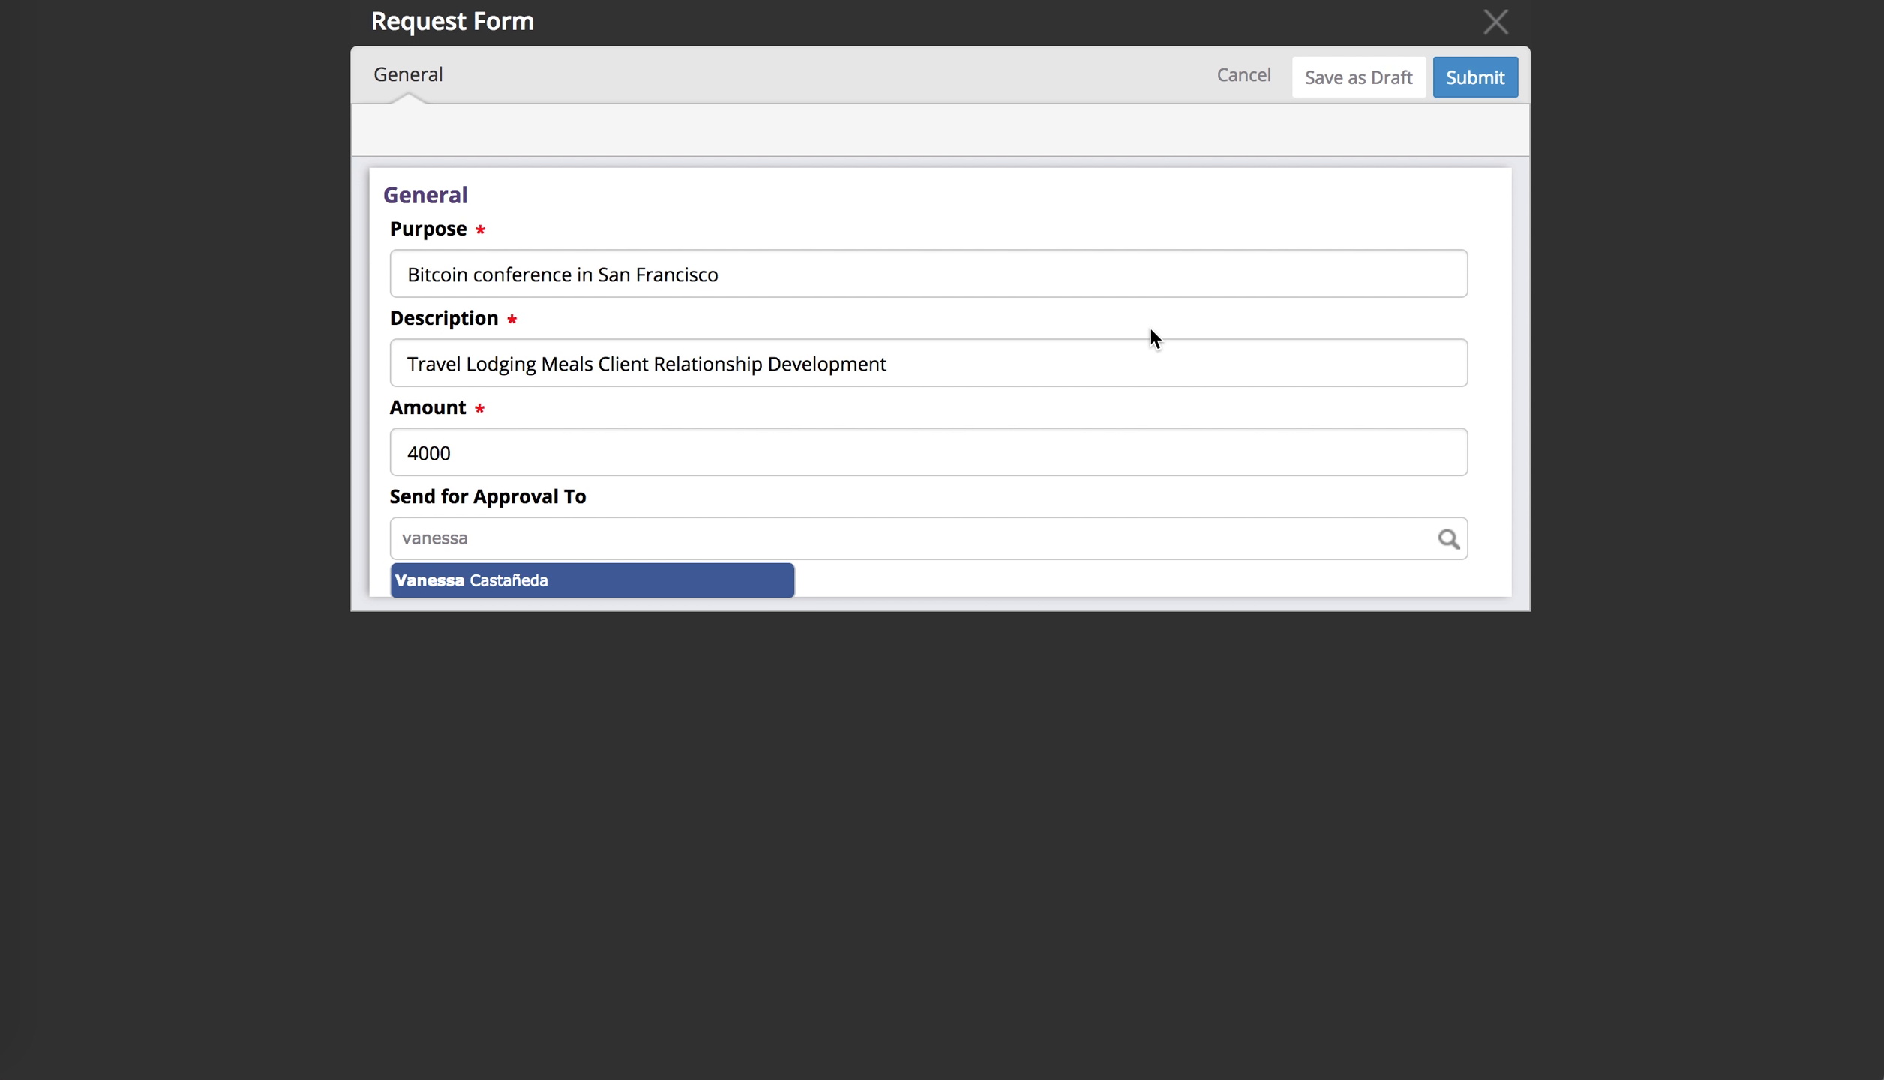
pyautogui.click(591, 572)
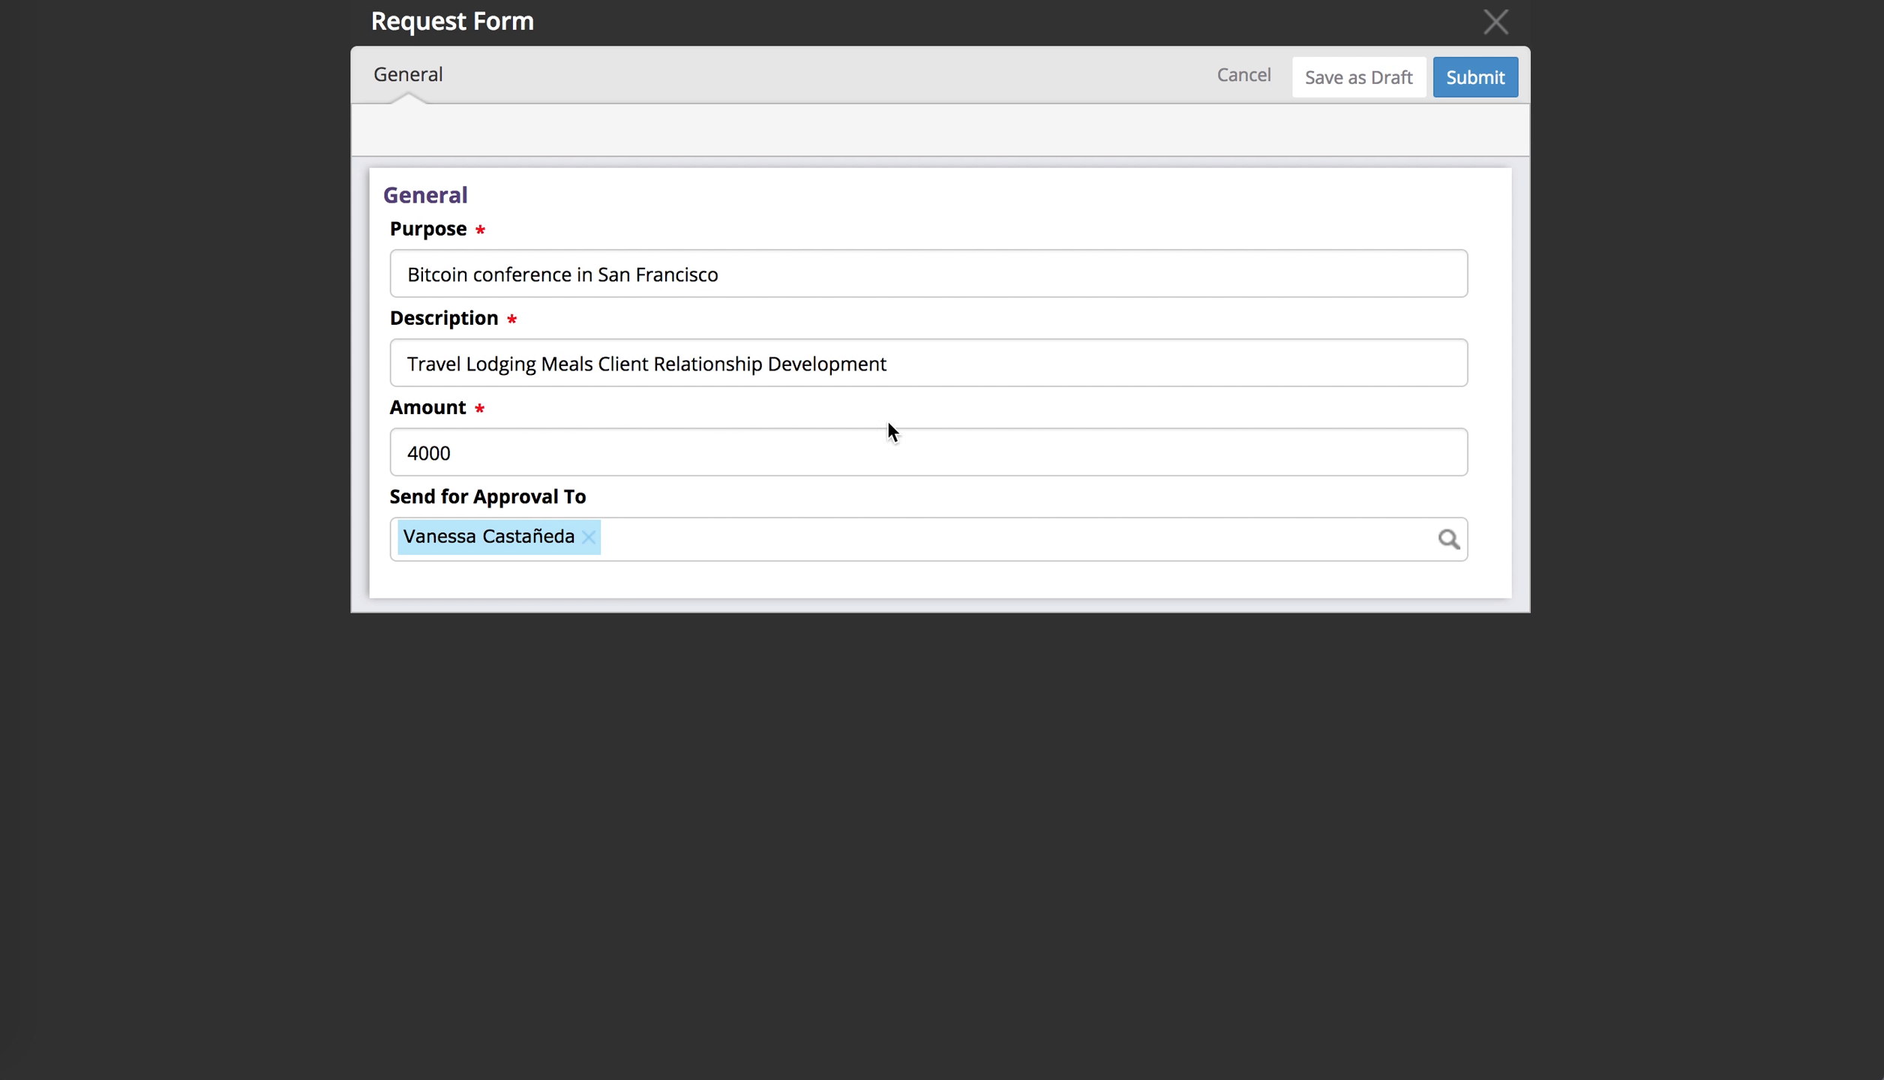
pyautogui.click(1475, 78)
# - View the tasks of the Bitcoin conference in San Francisco request among the completed records
pyautogui.click(1042, 39)
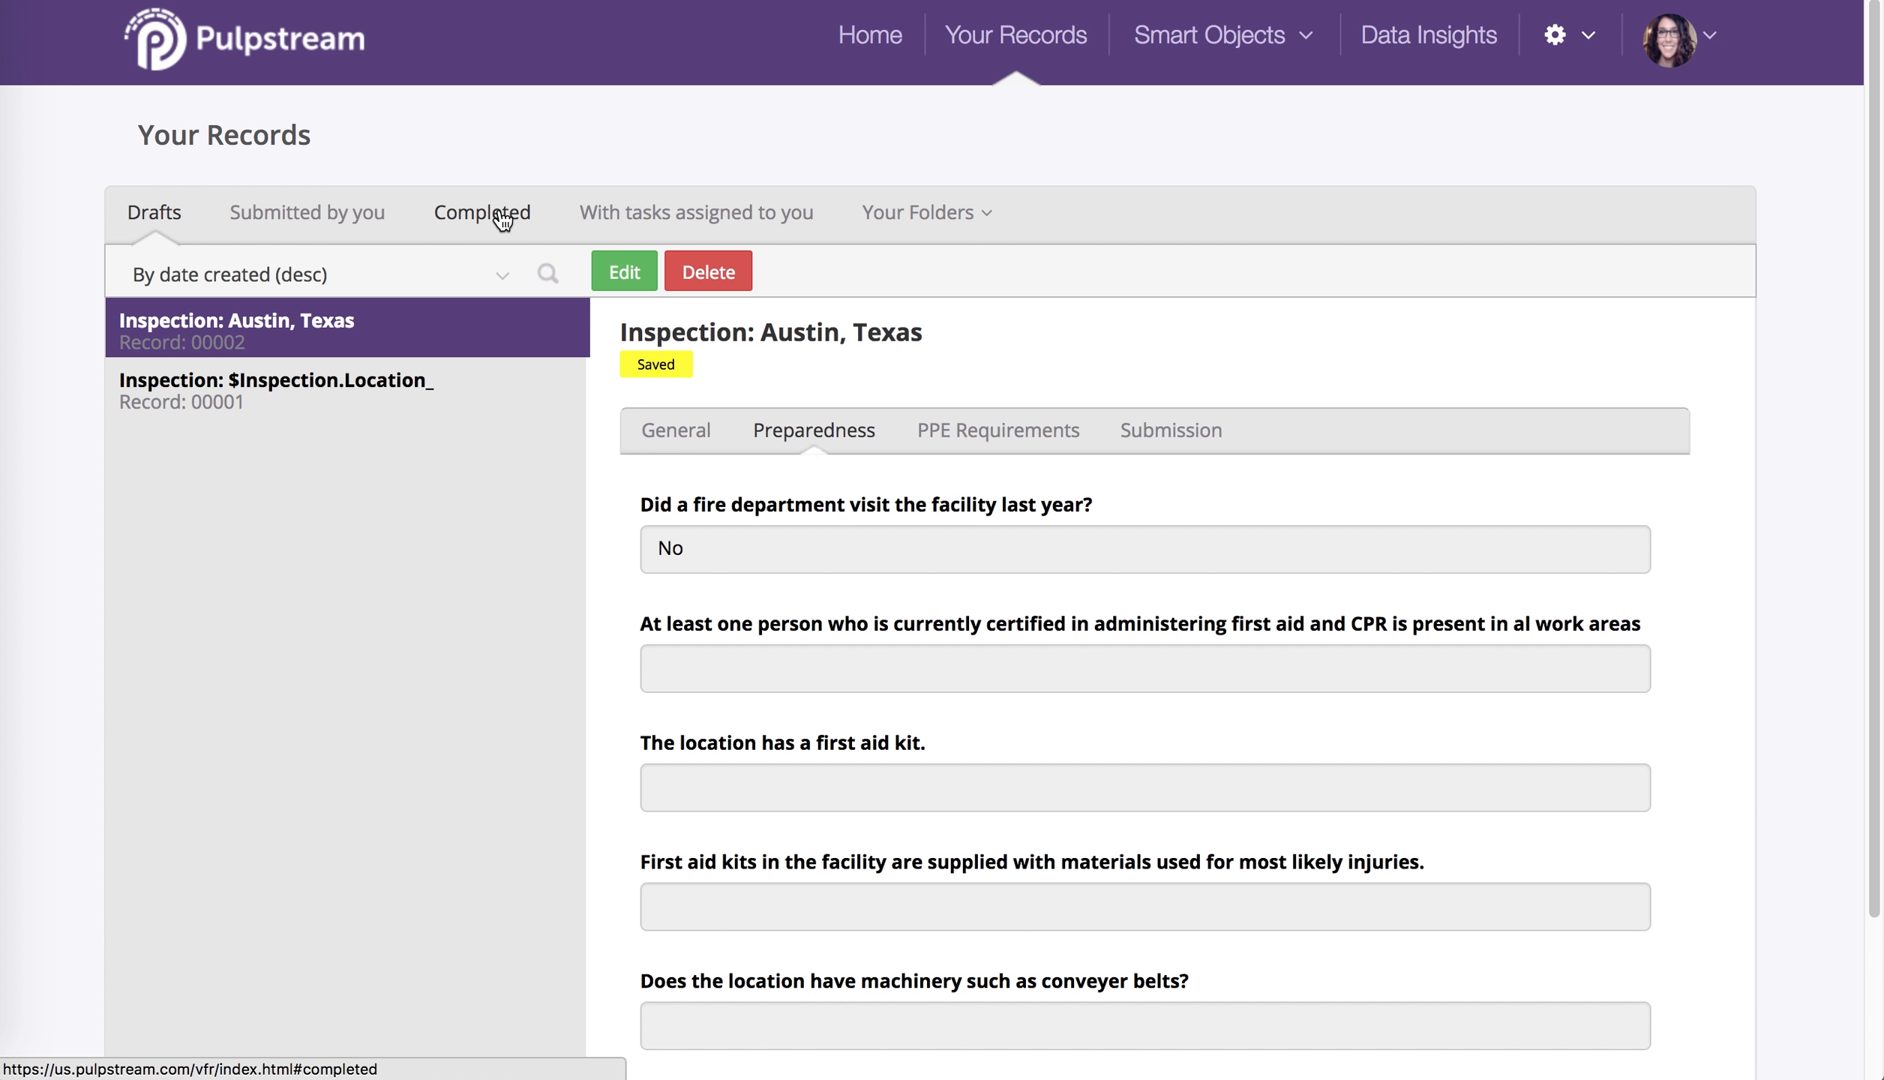
pyautogui.click(501, 216)
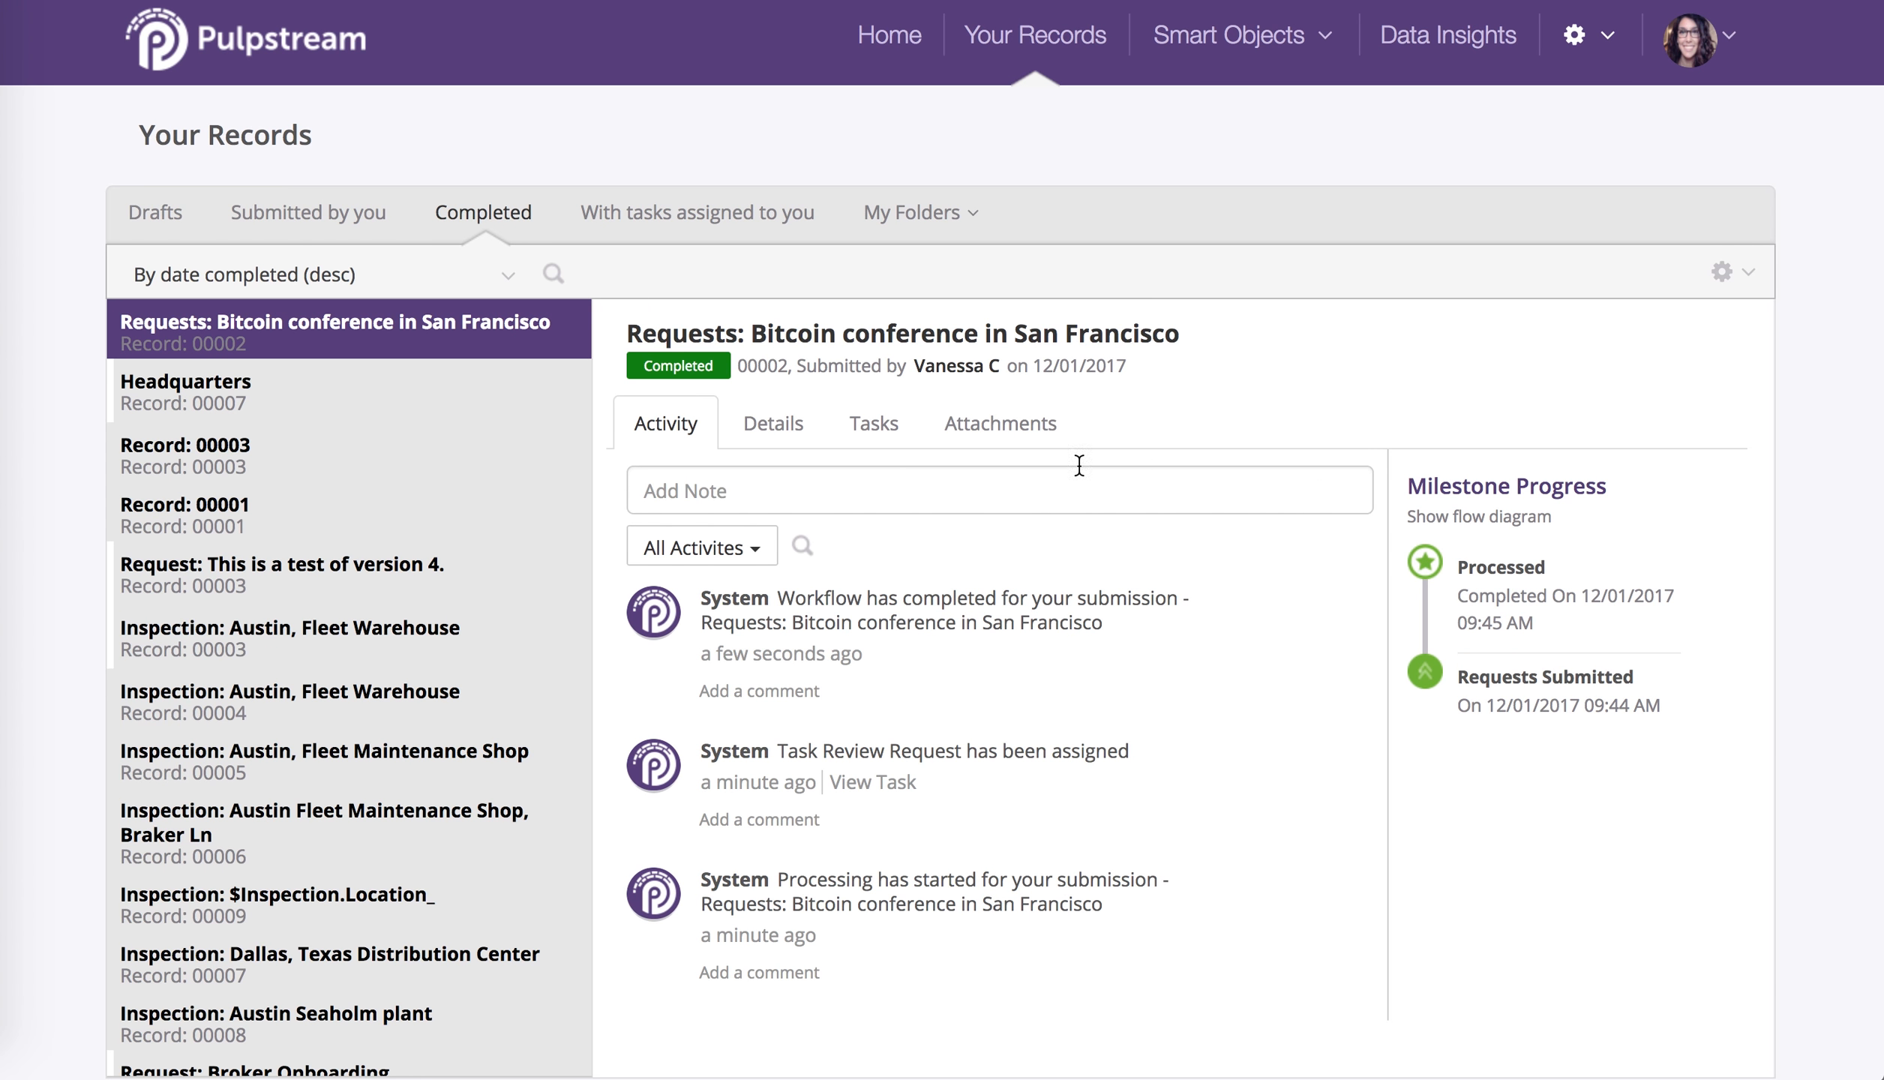
pyautogui.click(868, 432)
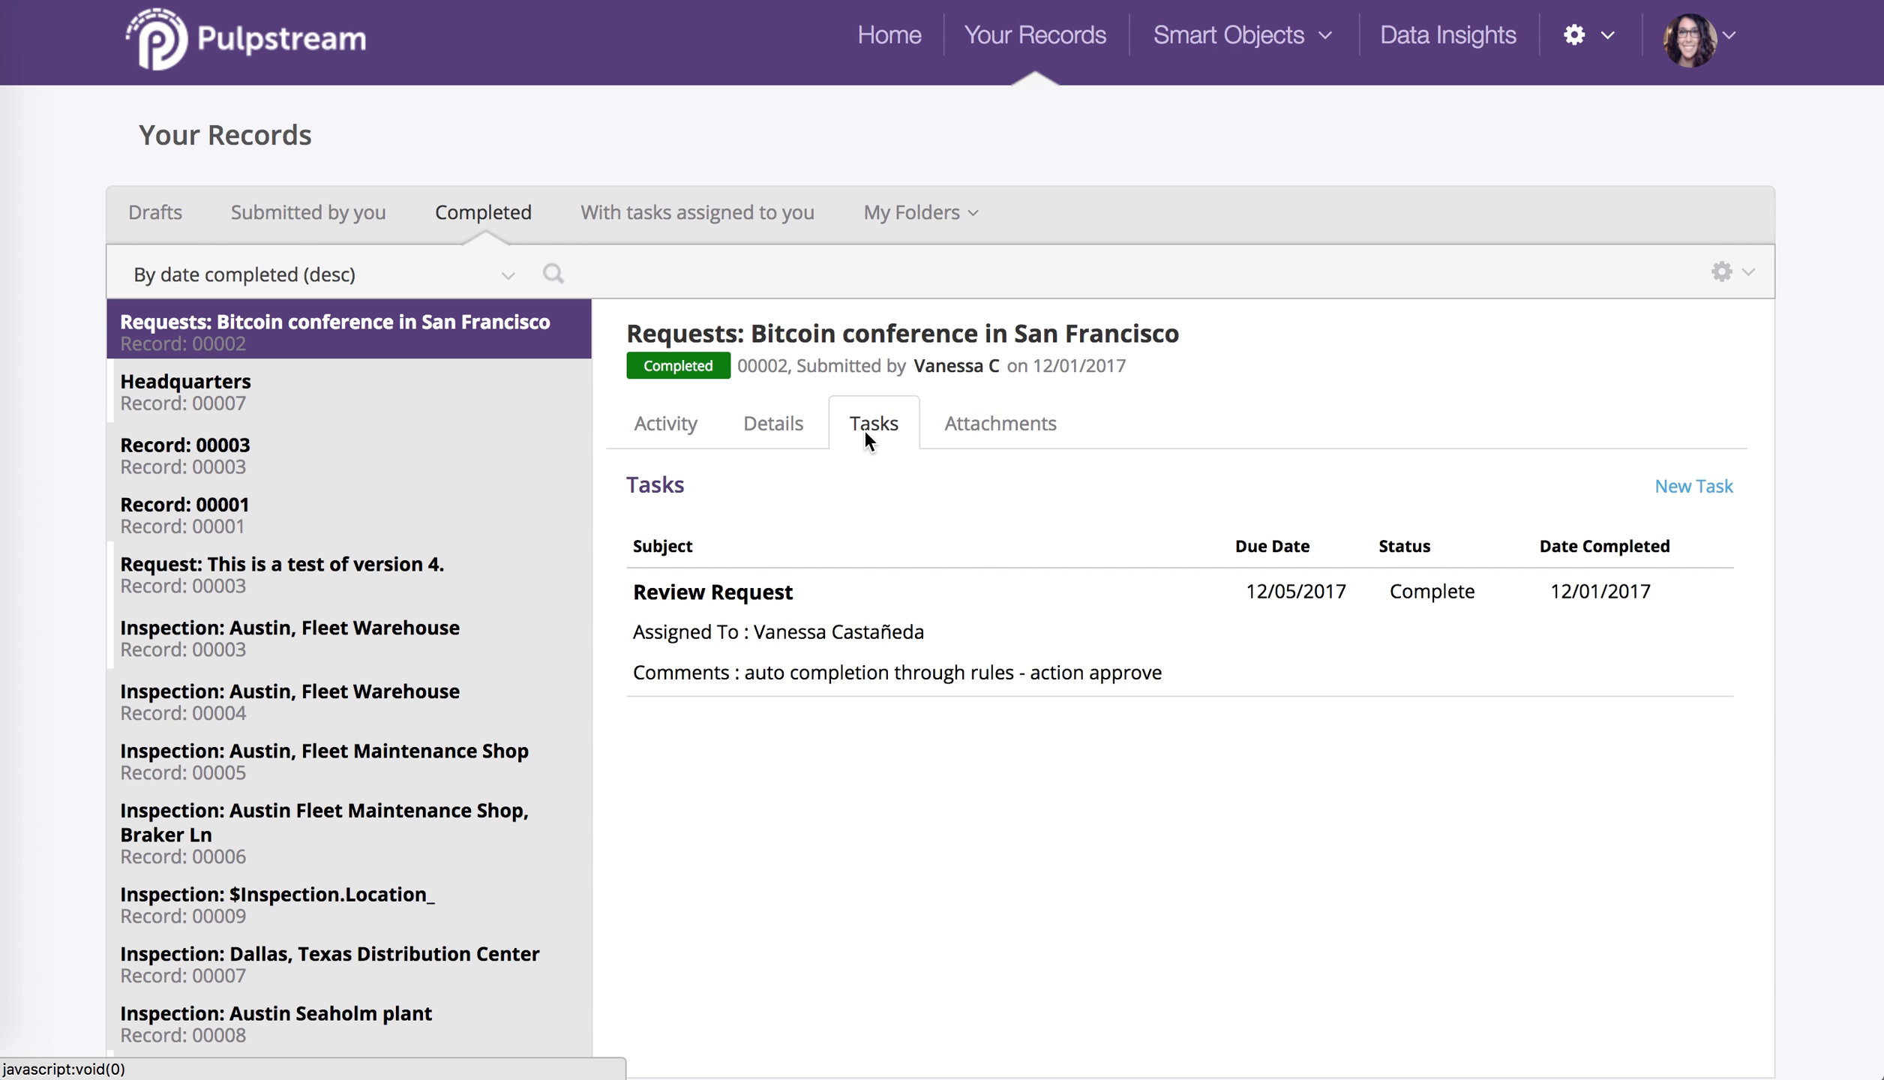